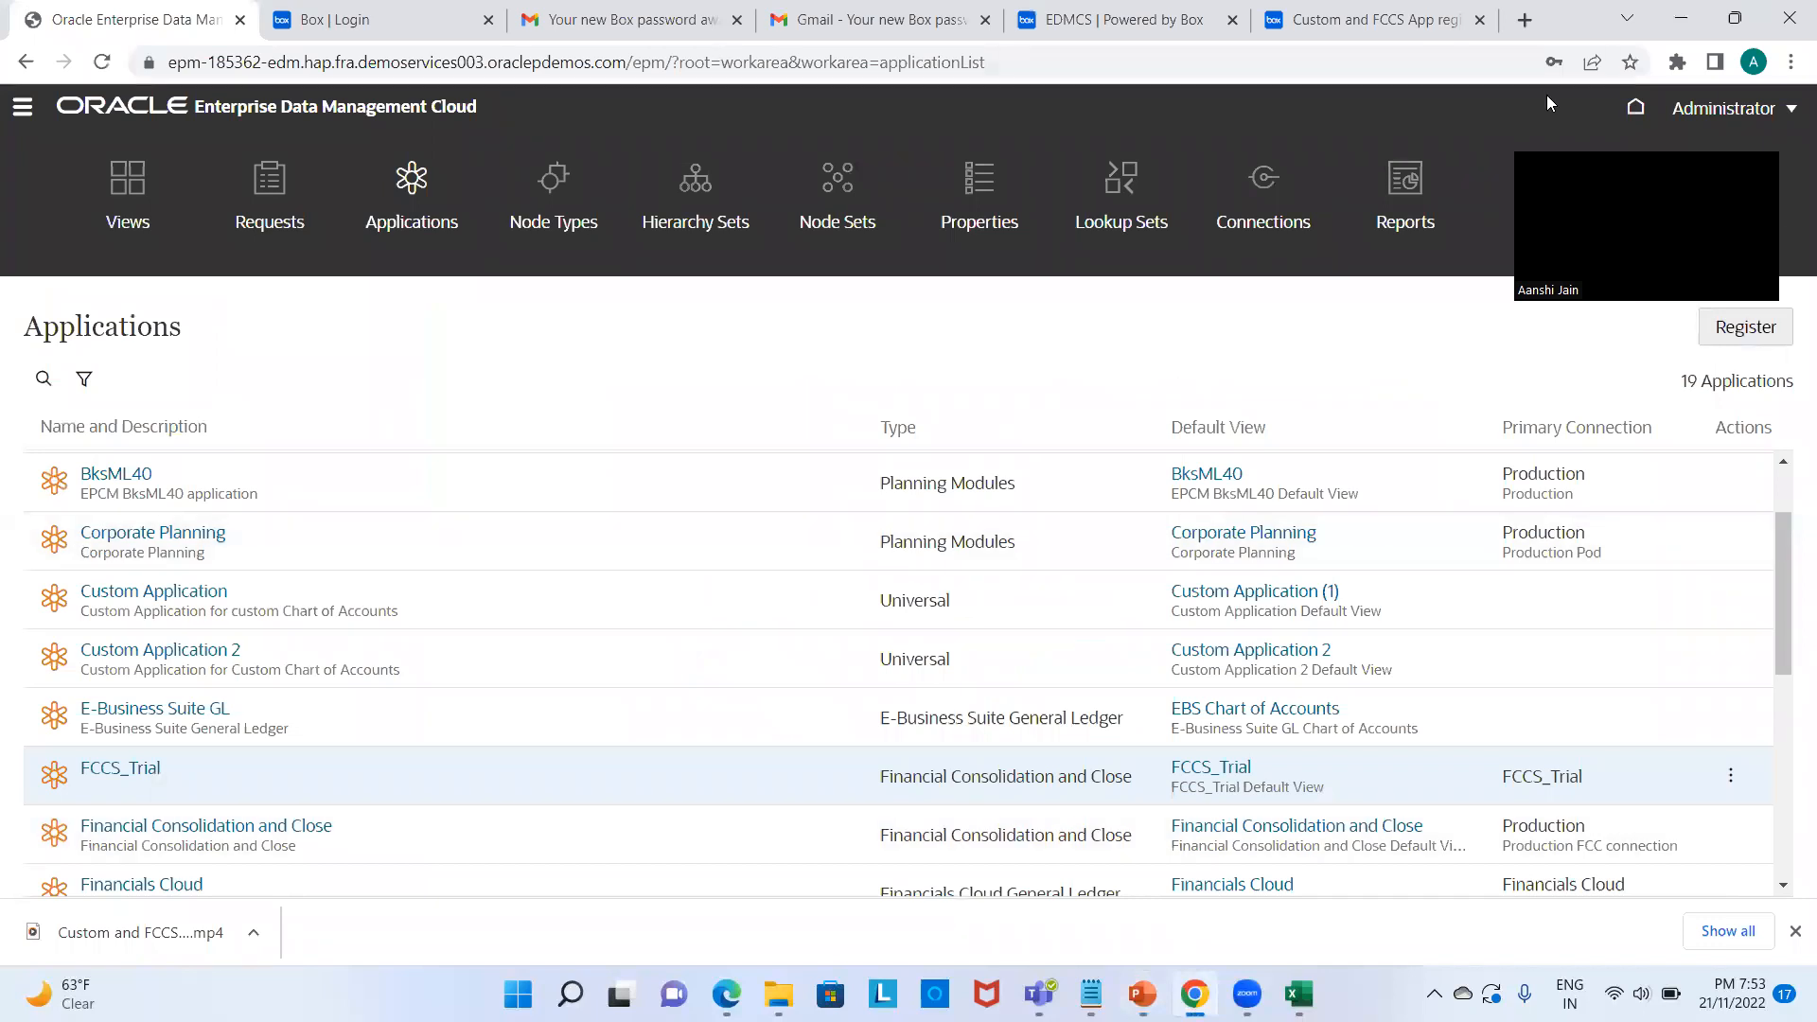
Step: From the home page, open the Applications list and start registering a new application
left_click(1638, 111)
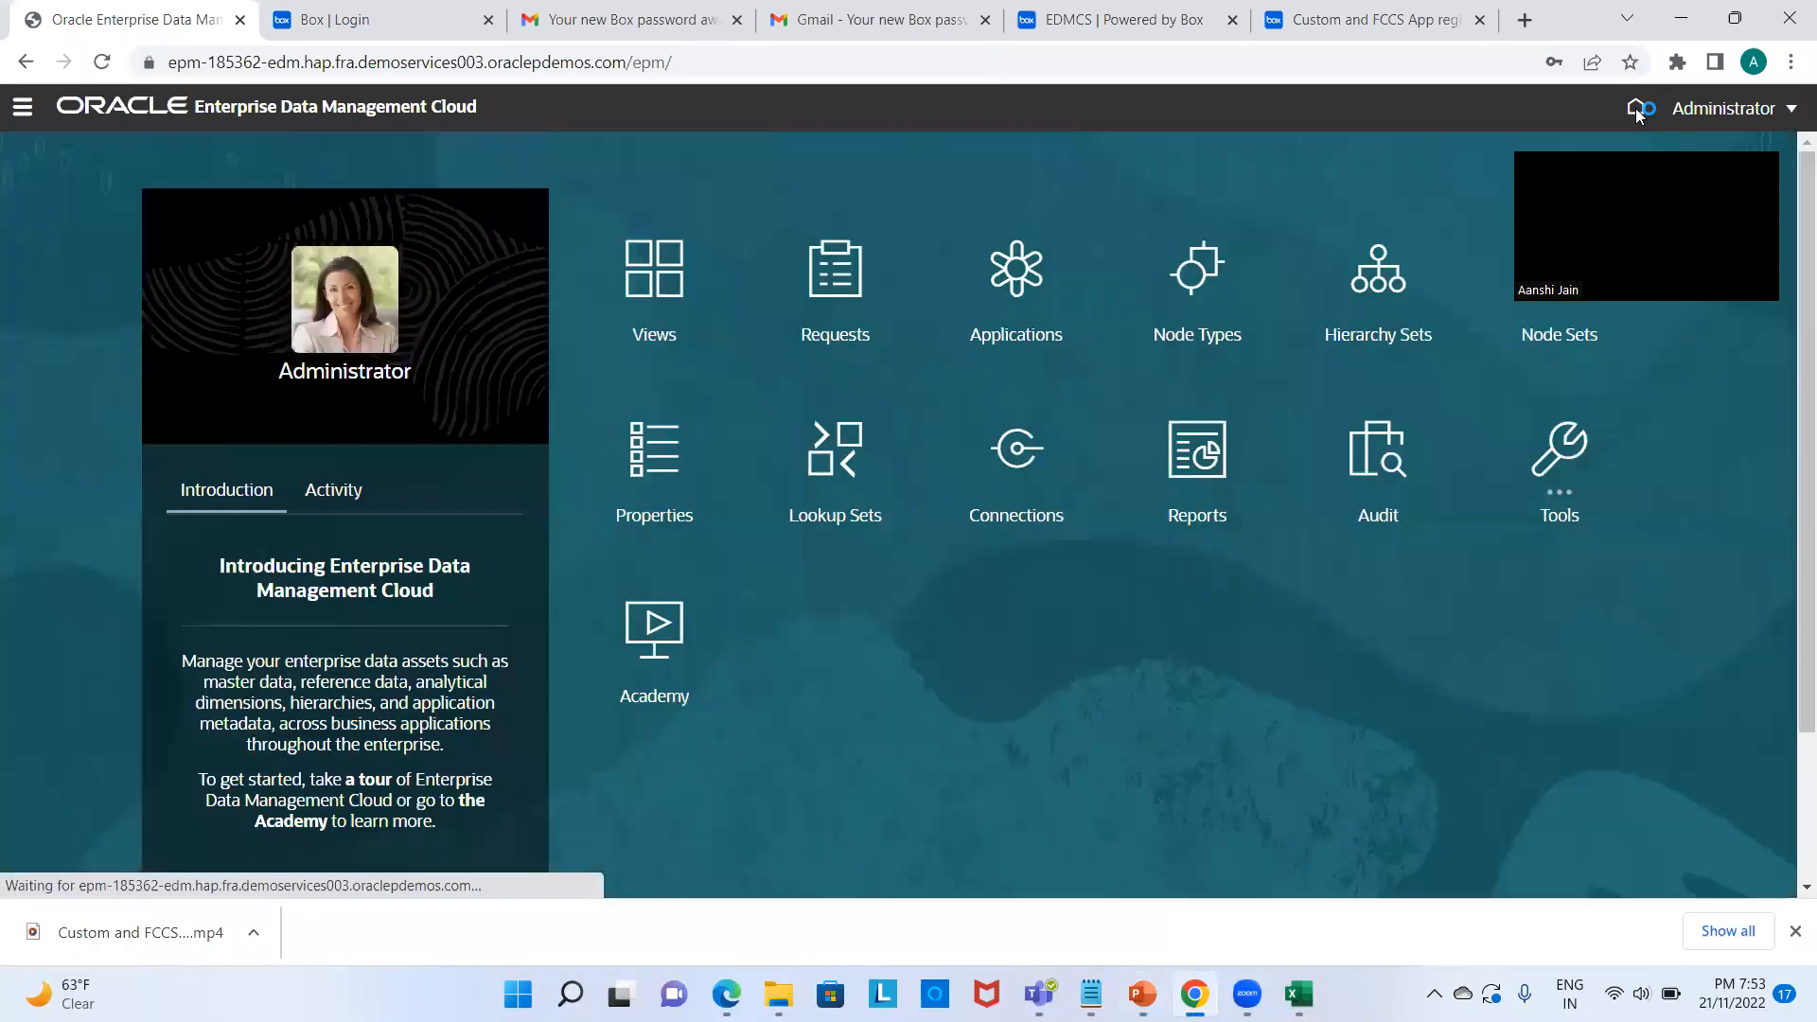
left_click(1018, 292)
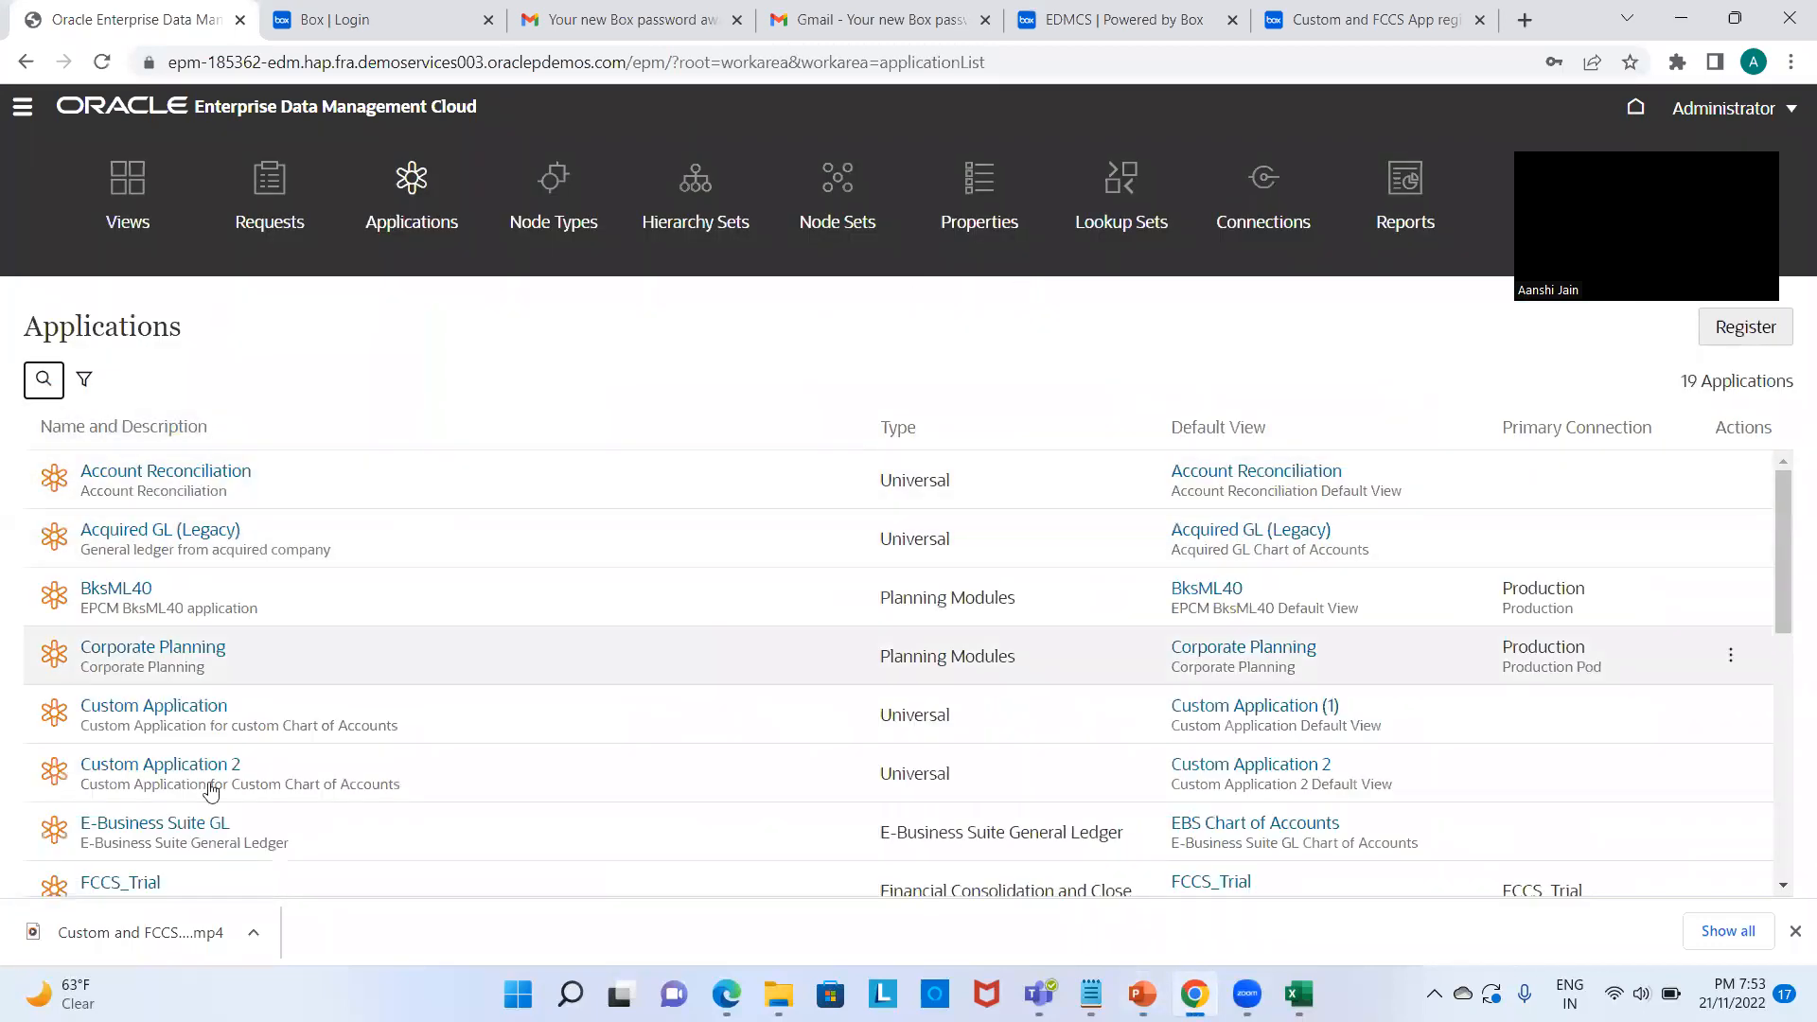
scroll(360, 539, "down", 7)
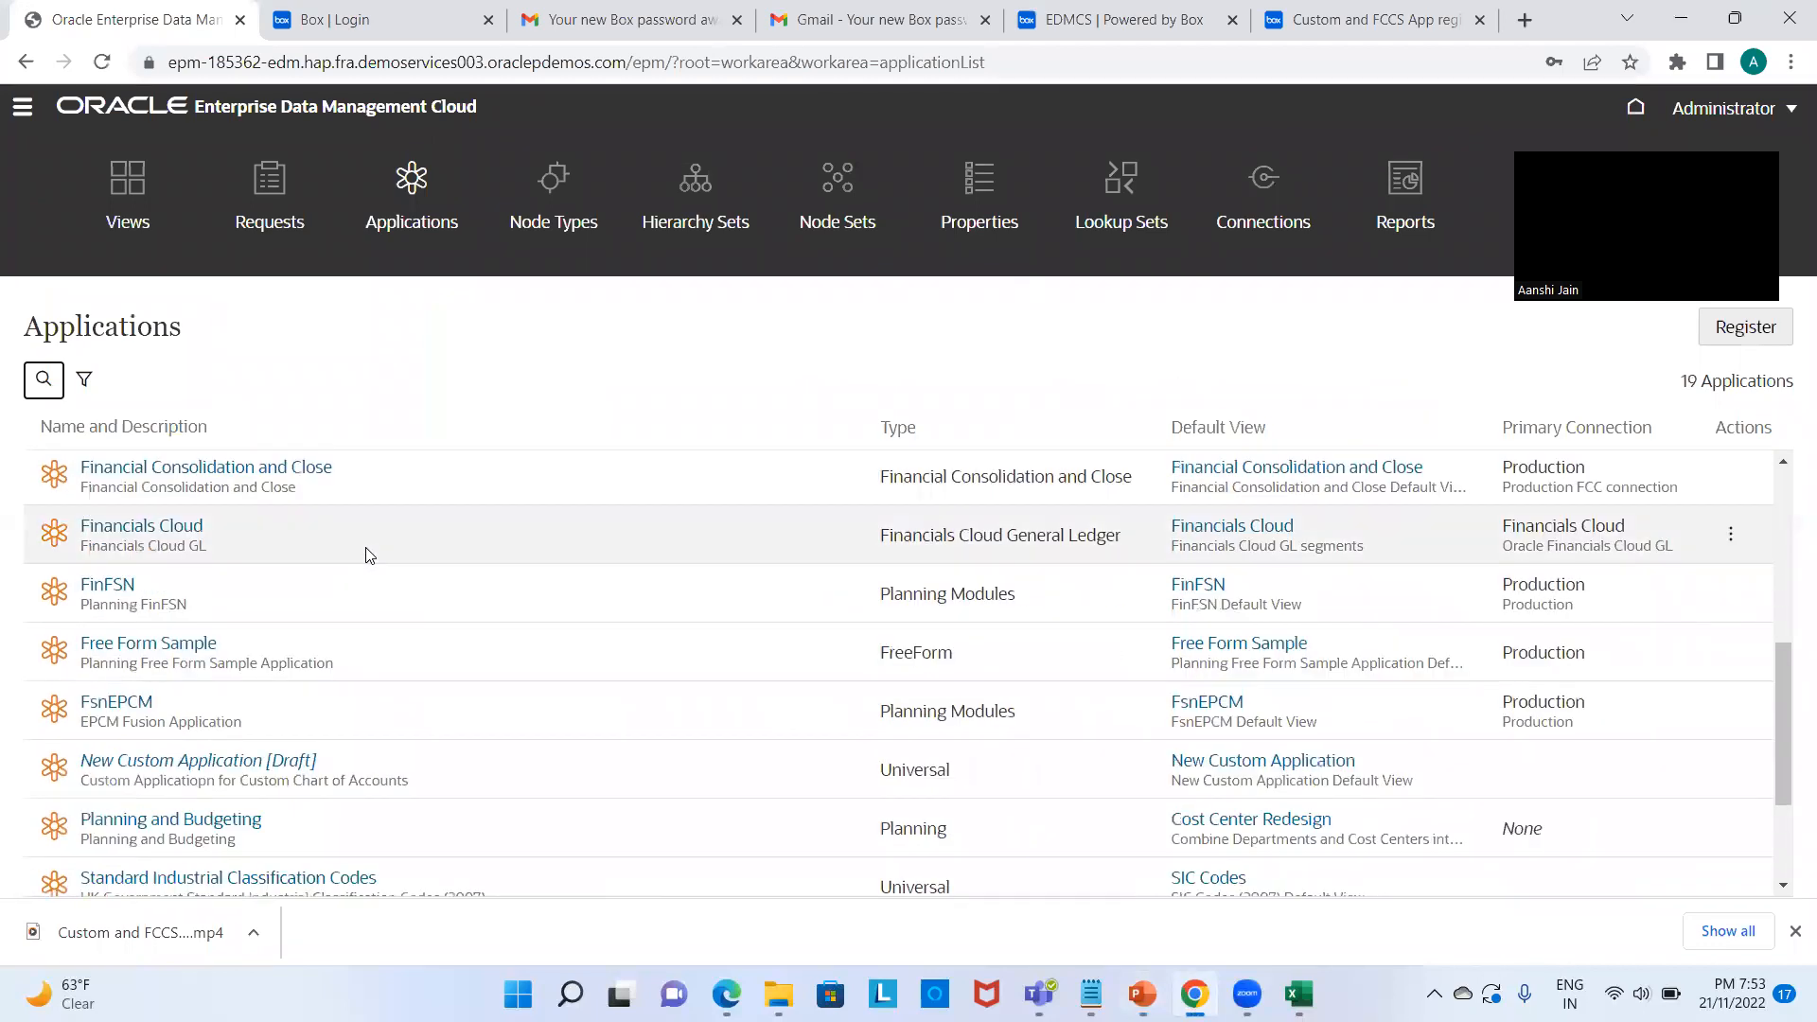
scroll(369, 560, "up", 7)
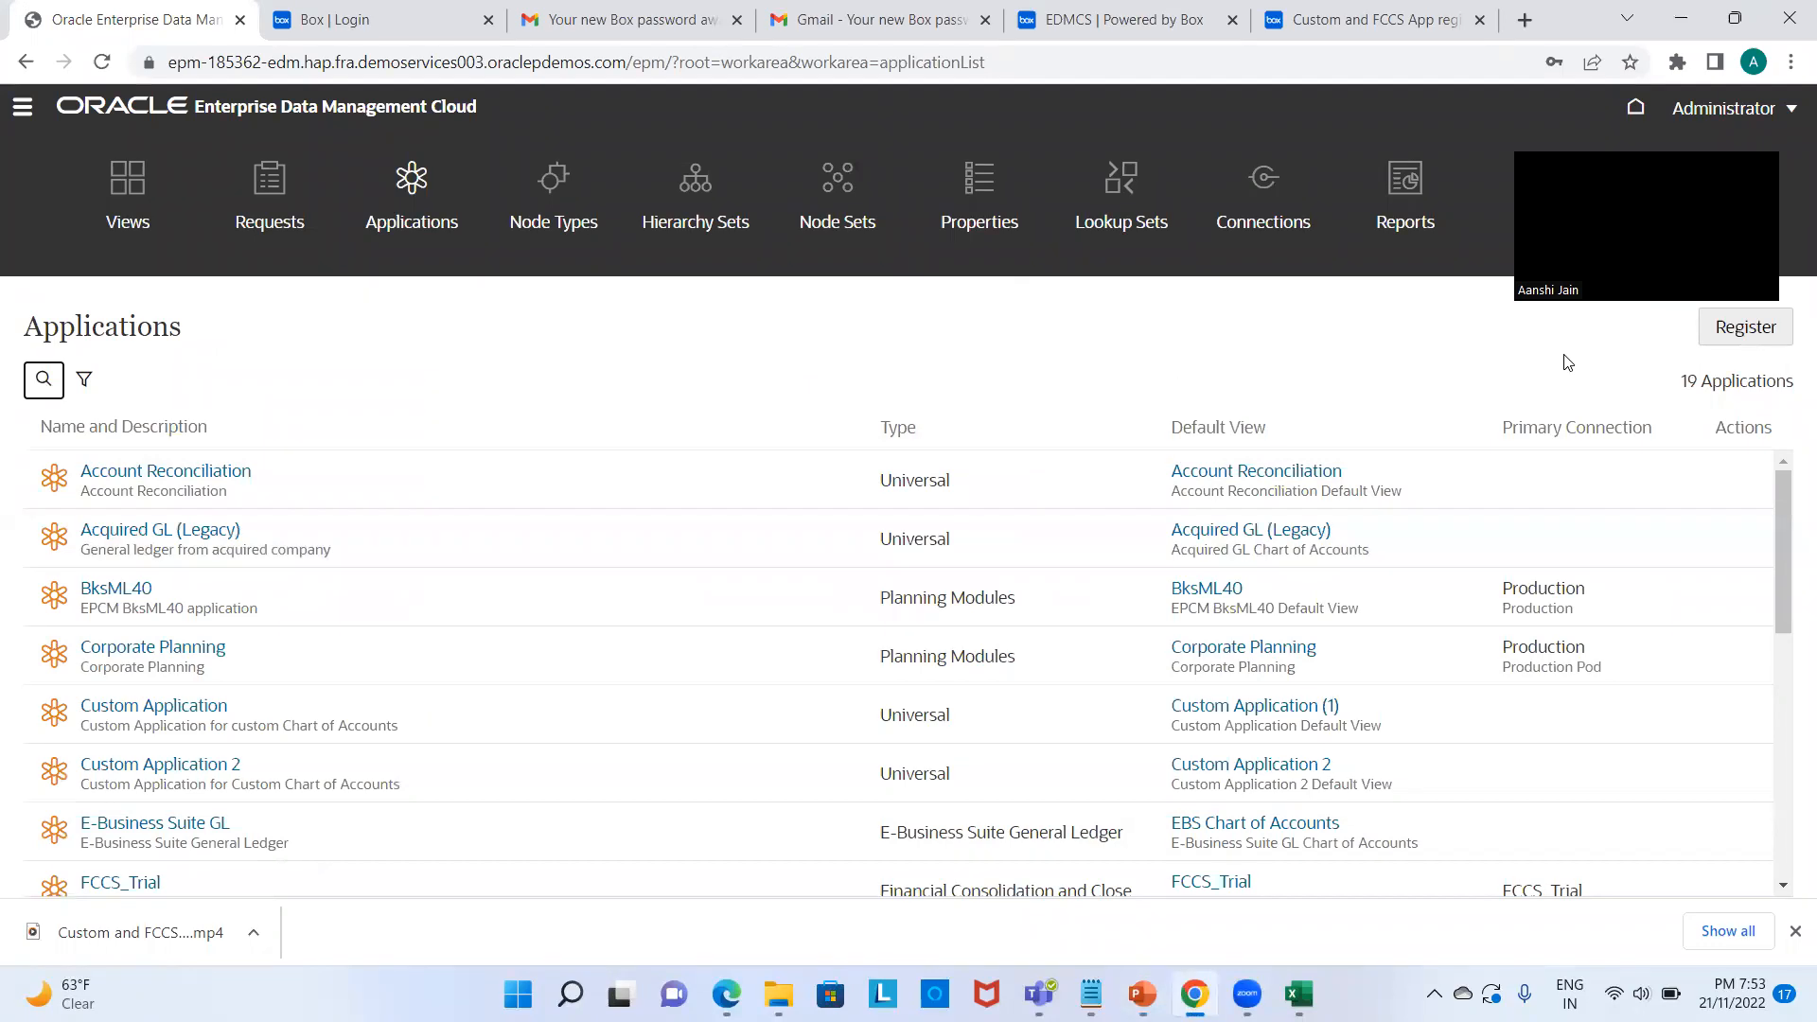
left_click(1748, 327)
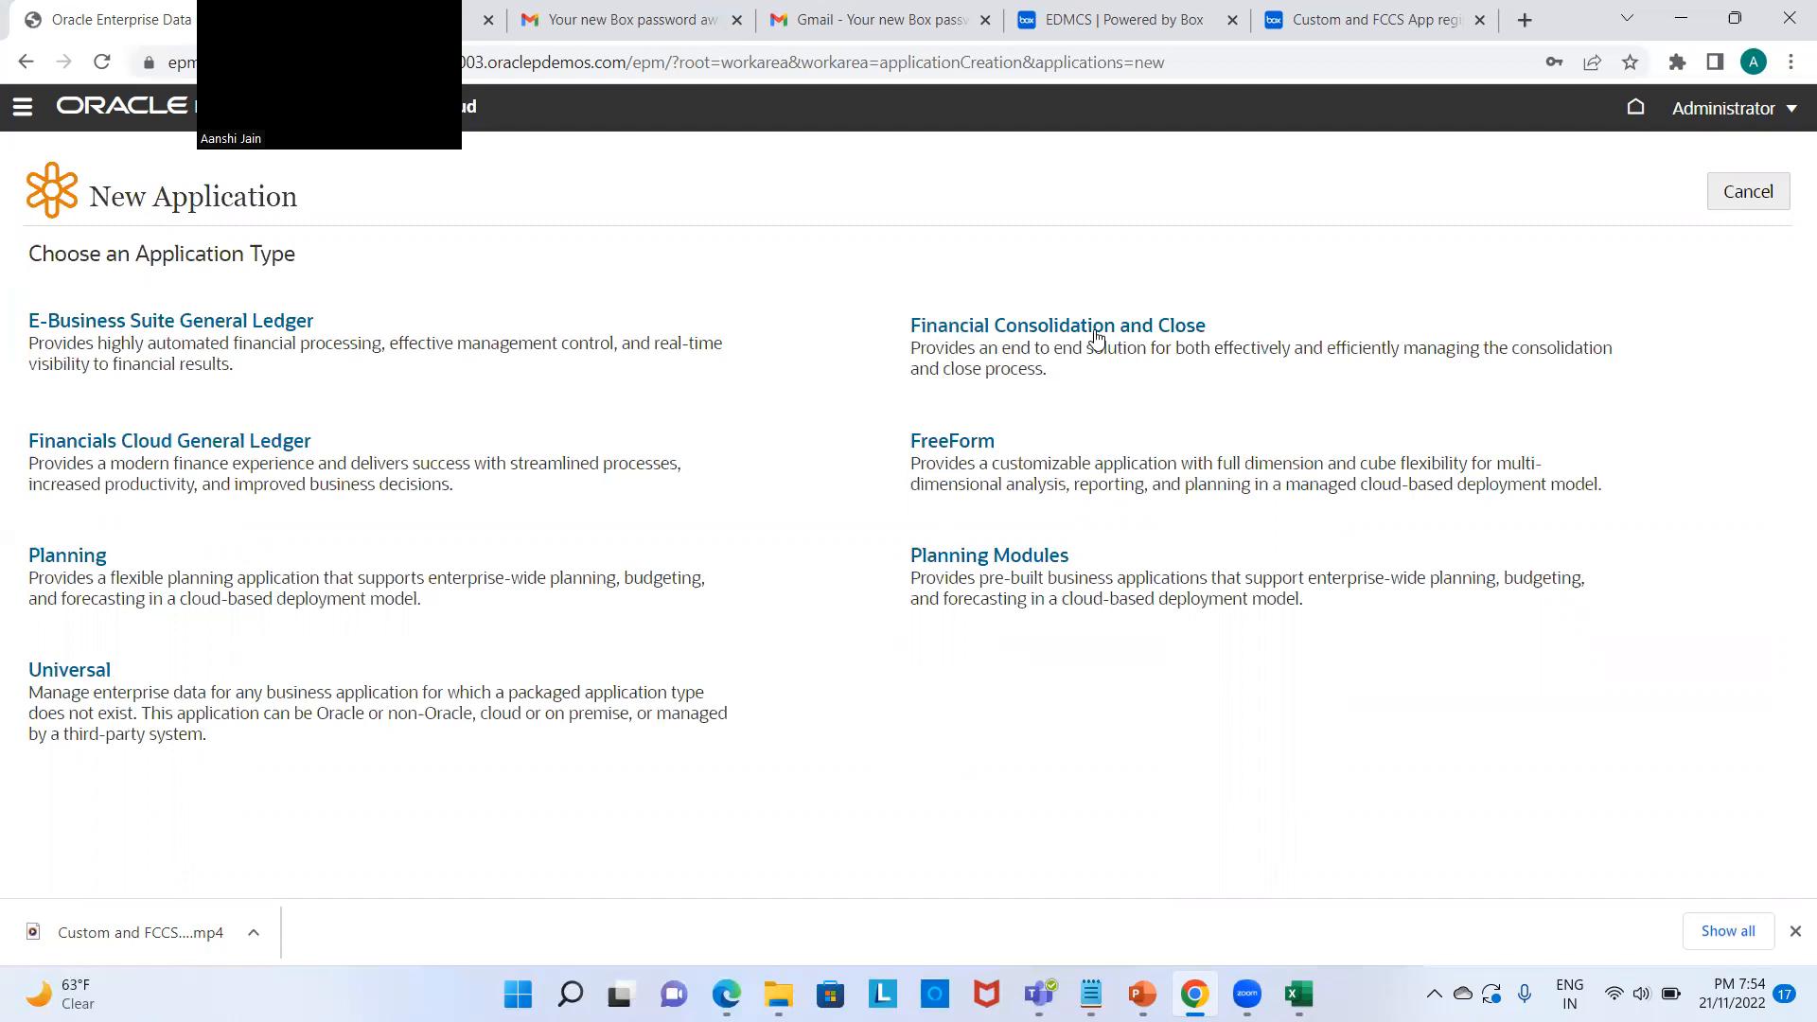
Step: Choose Universal, name it 'Custom Application_Practice' and describe it as 'Custom Application for Practice'
left_click(89, 673)
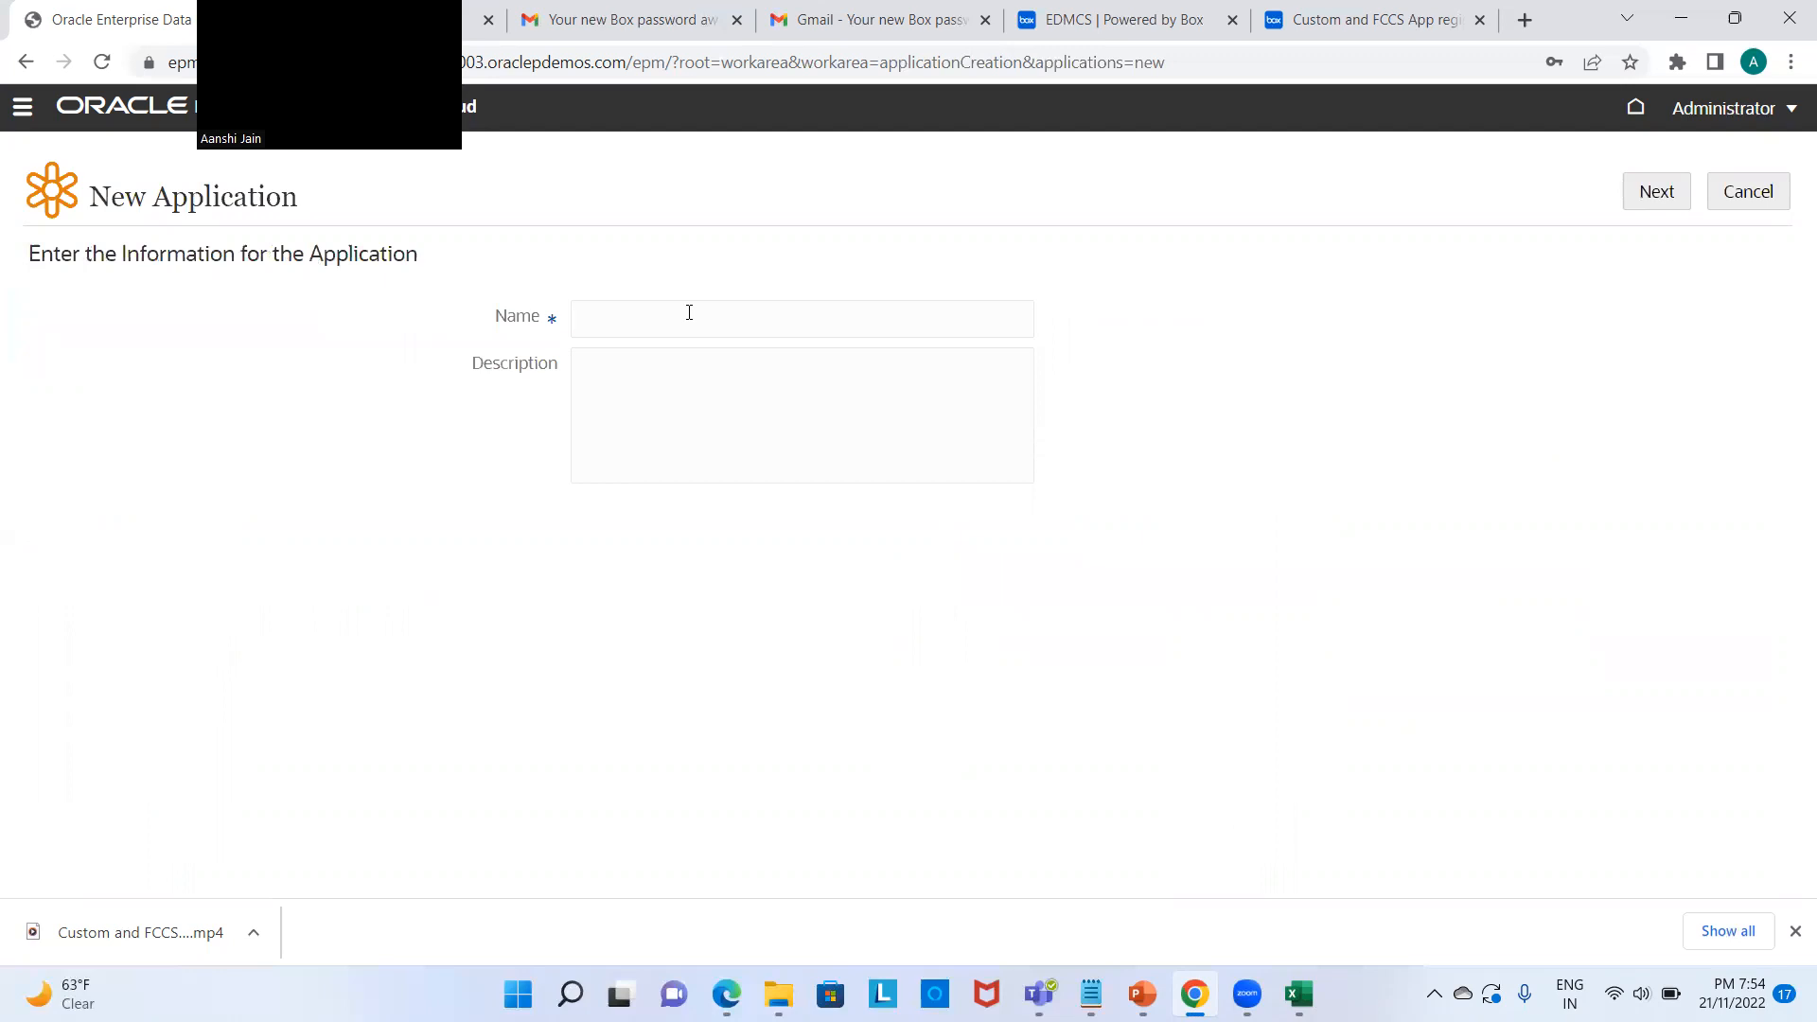
type("Custom Application_Practice")
left_click(670, 372)
type("Applicatr")
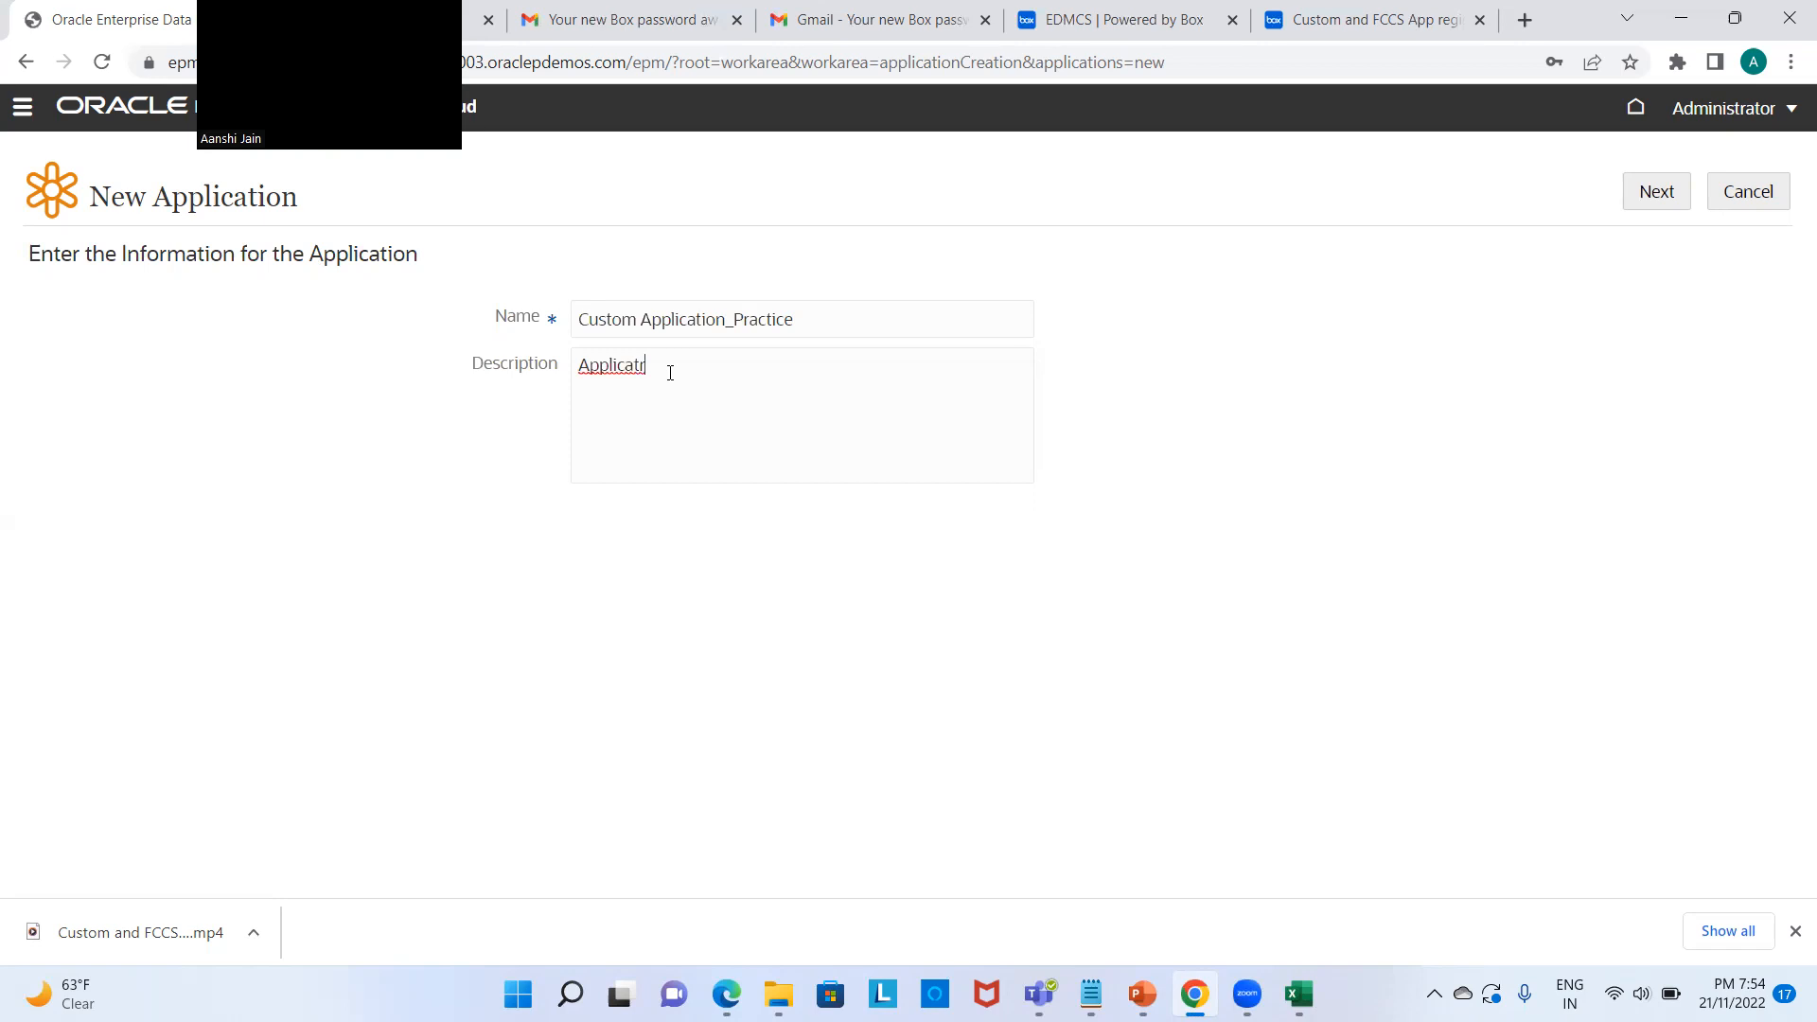
key("BackSpace")
type("ation for Practice")
Step: Fix the typos in the name and description, then create the application
left_click(648, 366)
key("BackSpace")
key("BackSpace")
type("Cust")
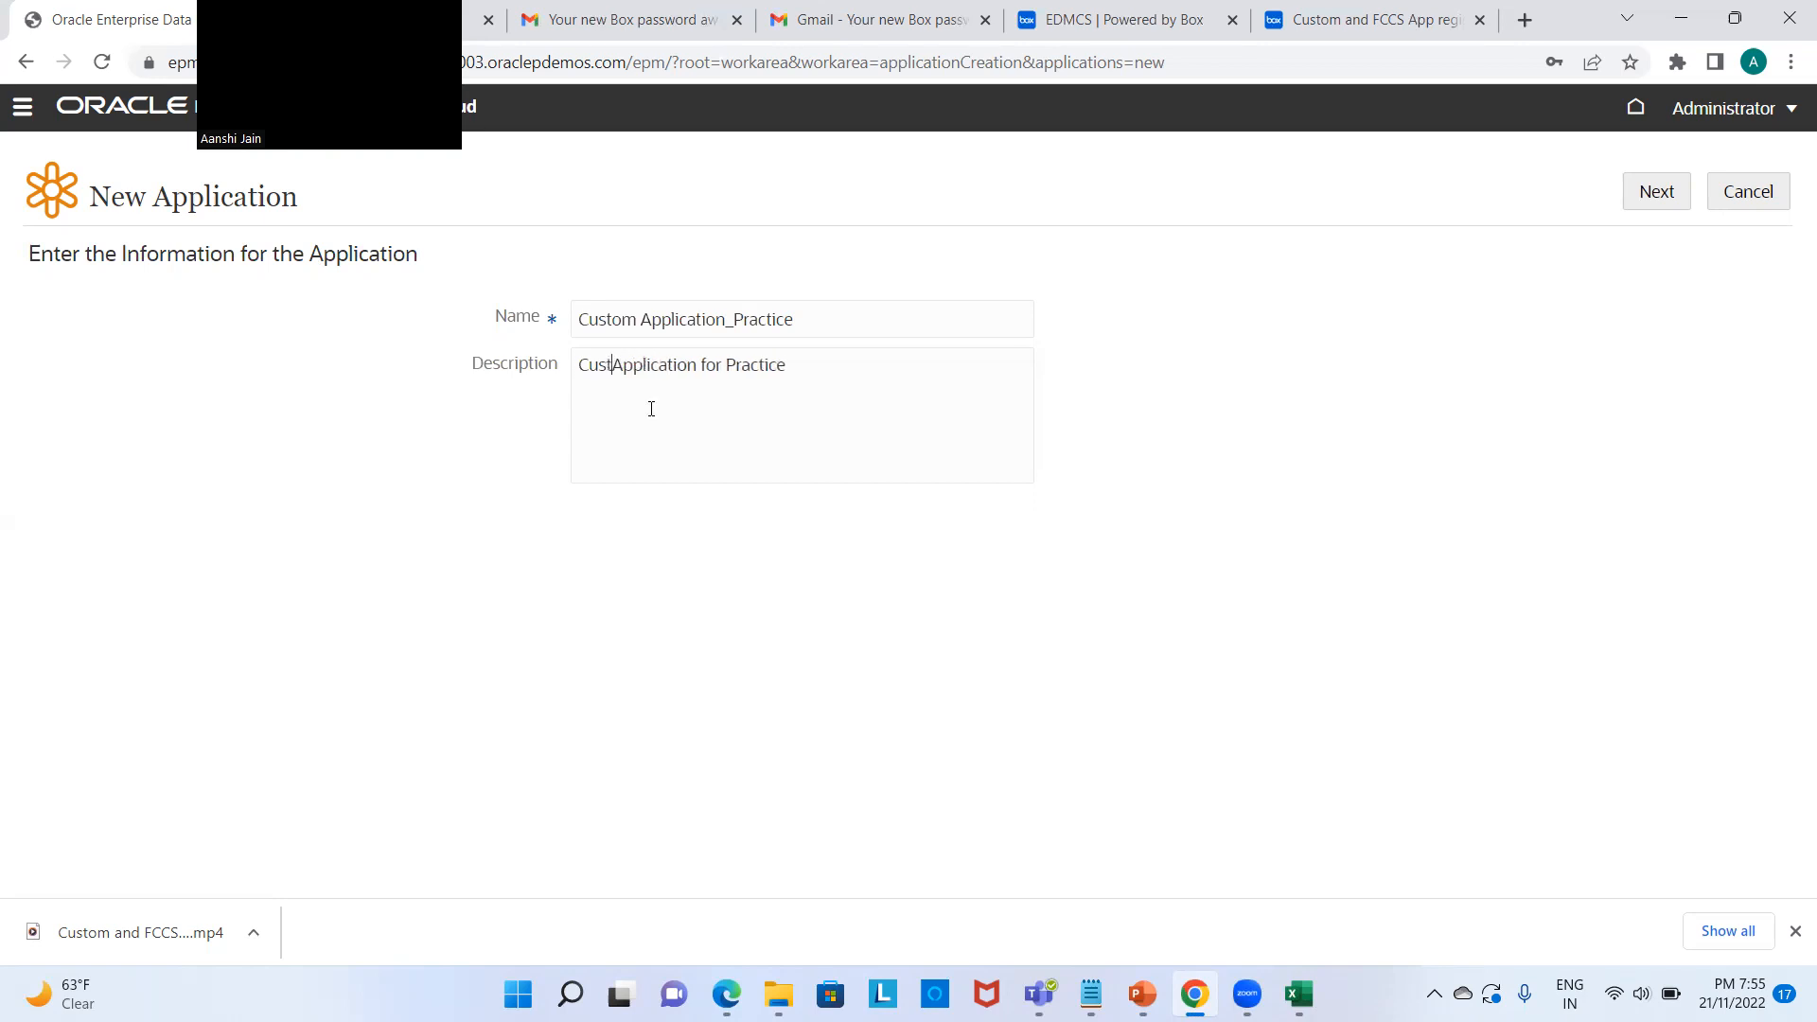
type("on")
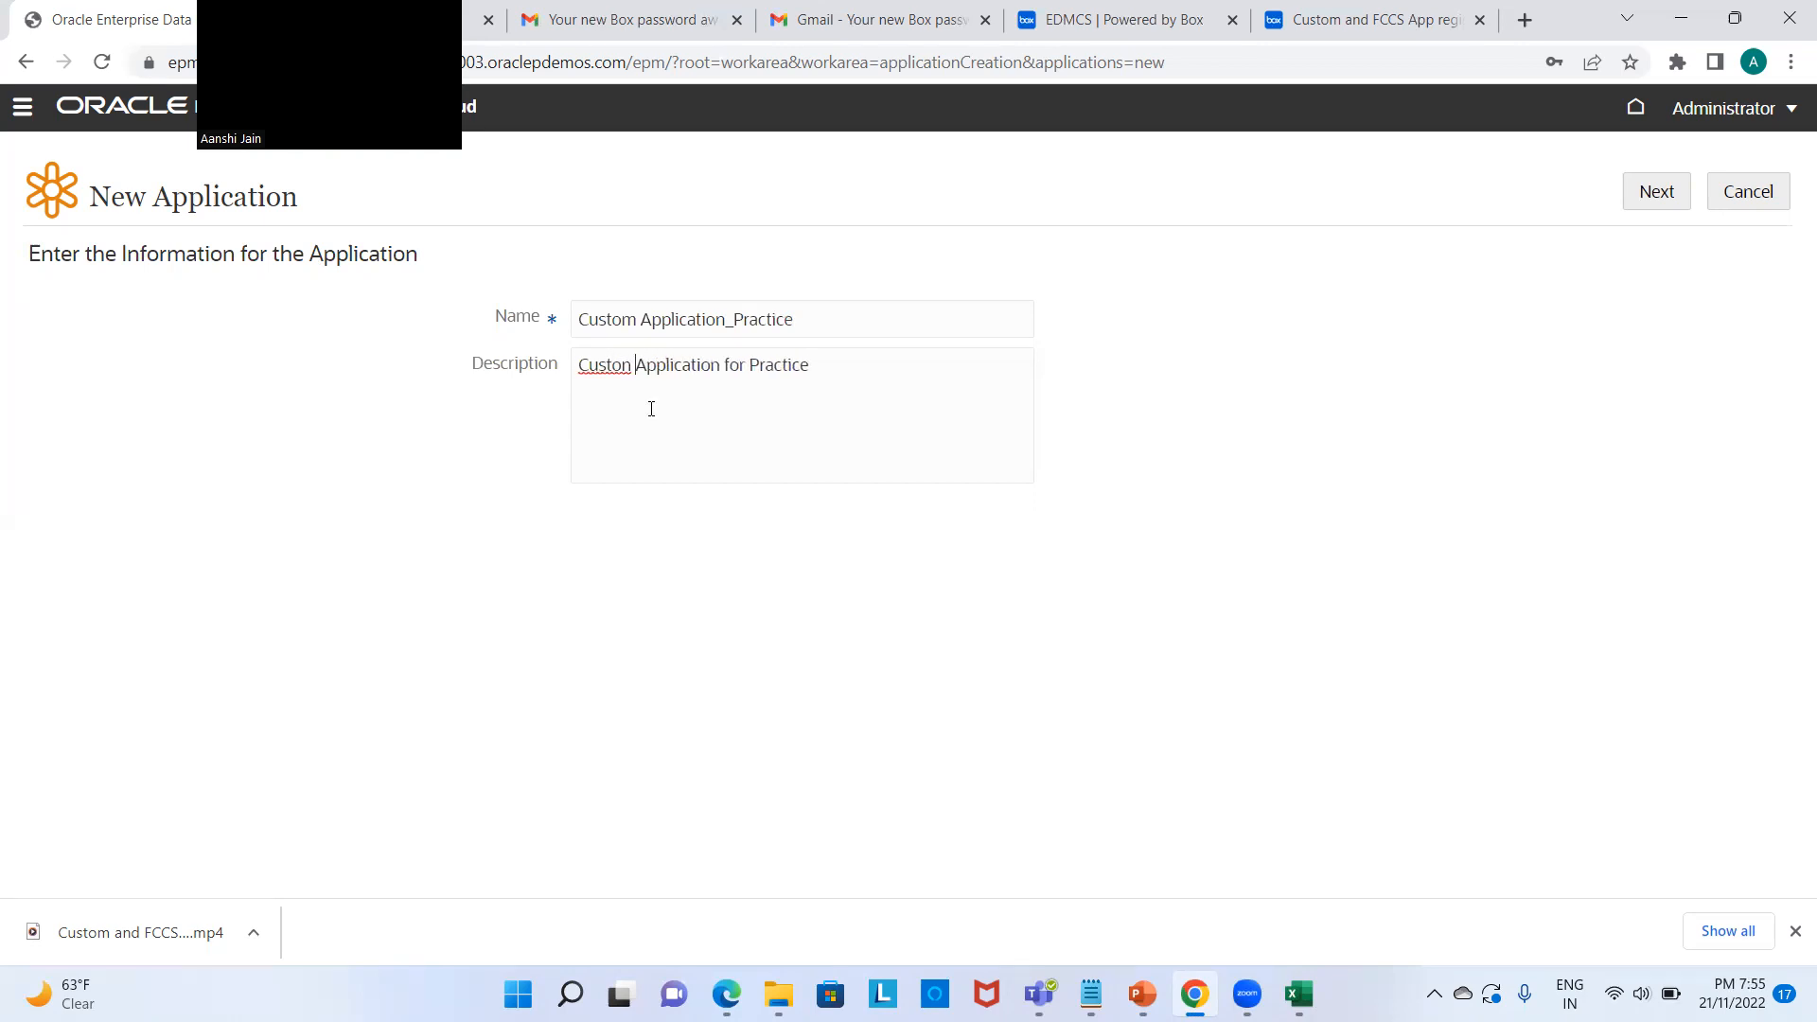
key("BackSpace")
key("BackSpace")
type("m")
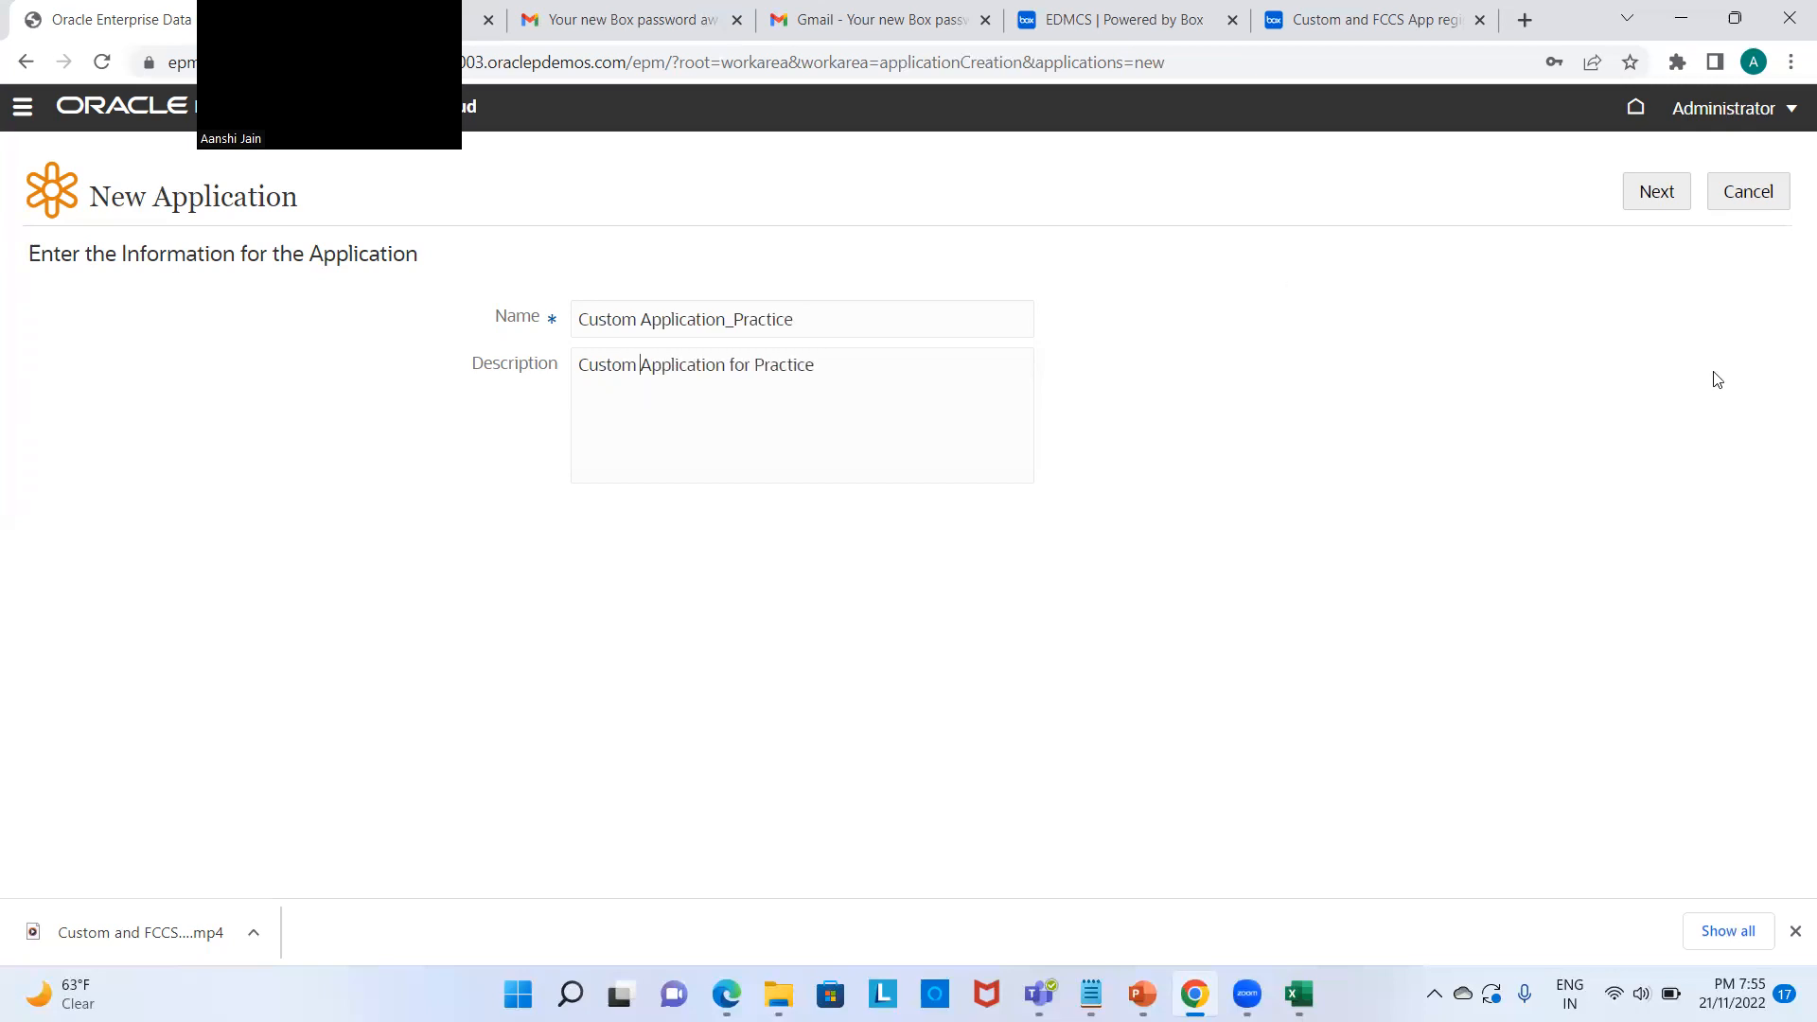
left_click(1662, 189)
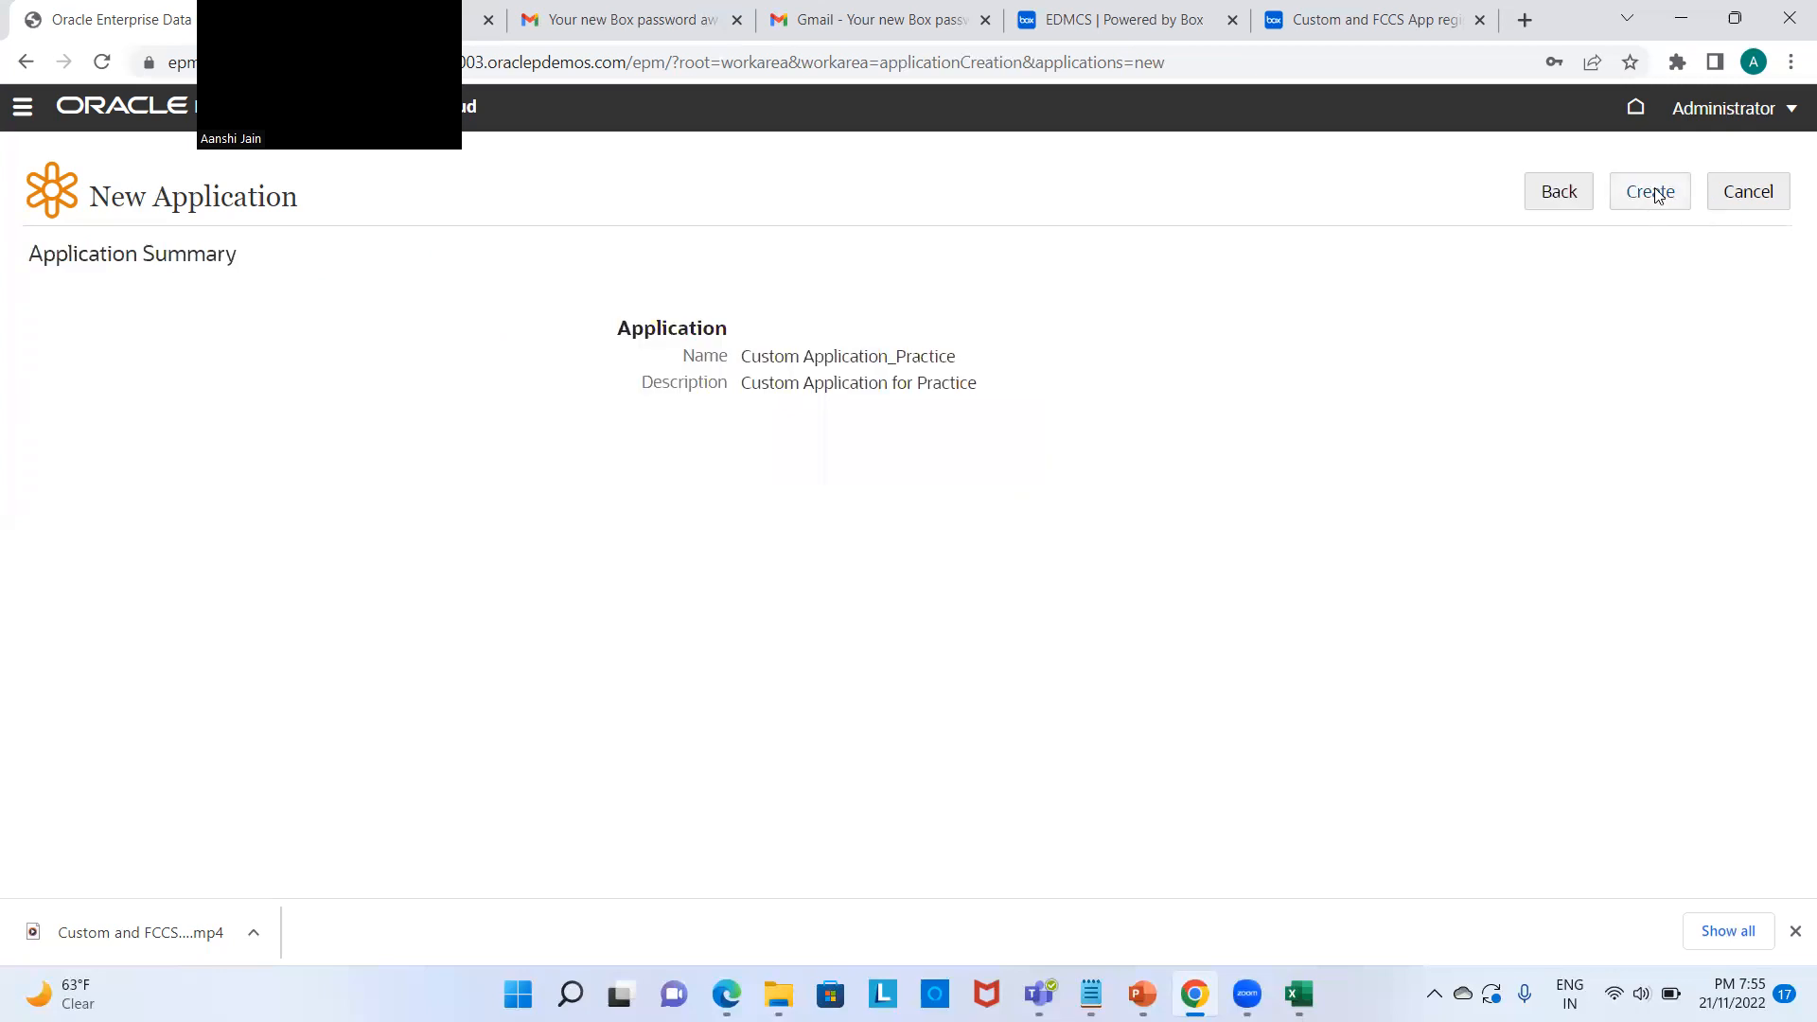
left_click(1656, 194)
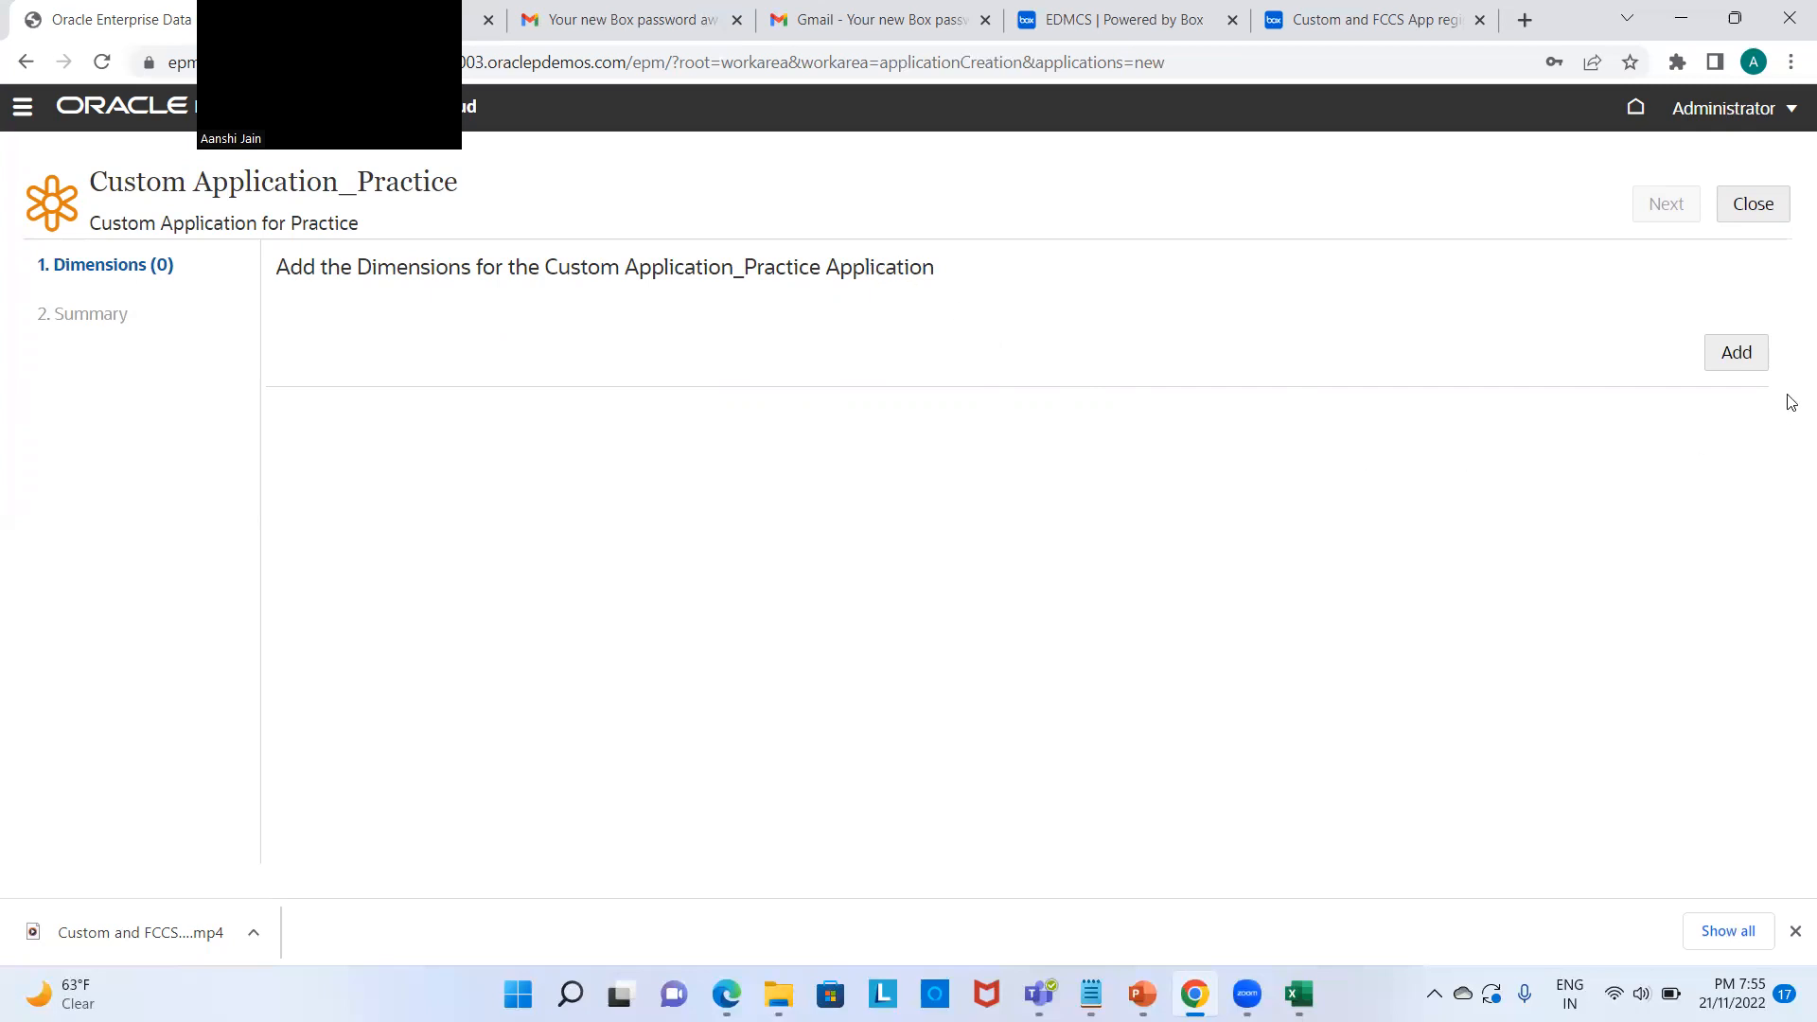
Step: Add Hierarchy dimension 'Account', described 'Custom Chart of Accounts', with shared nodes allowed
left_click(1735, 352)
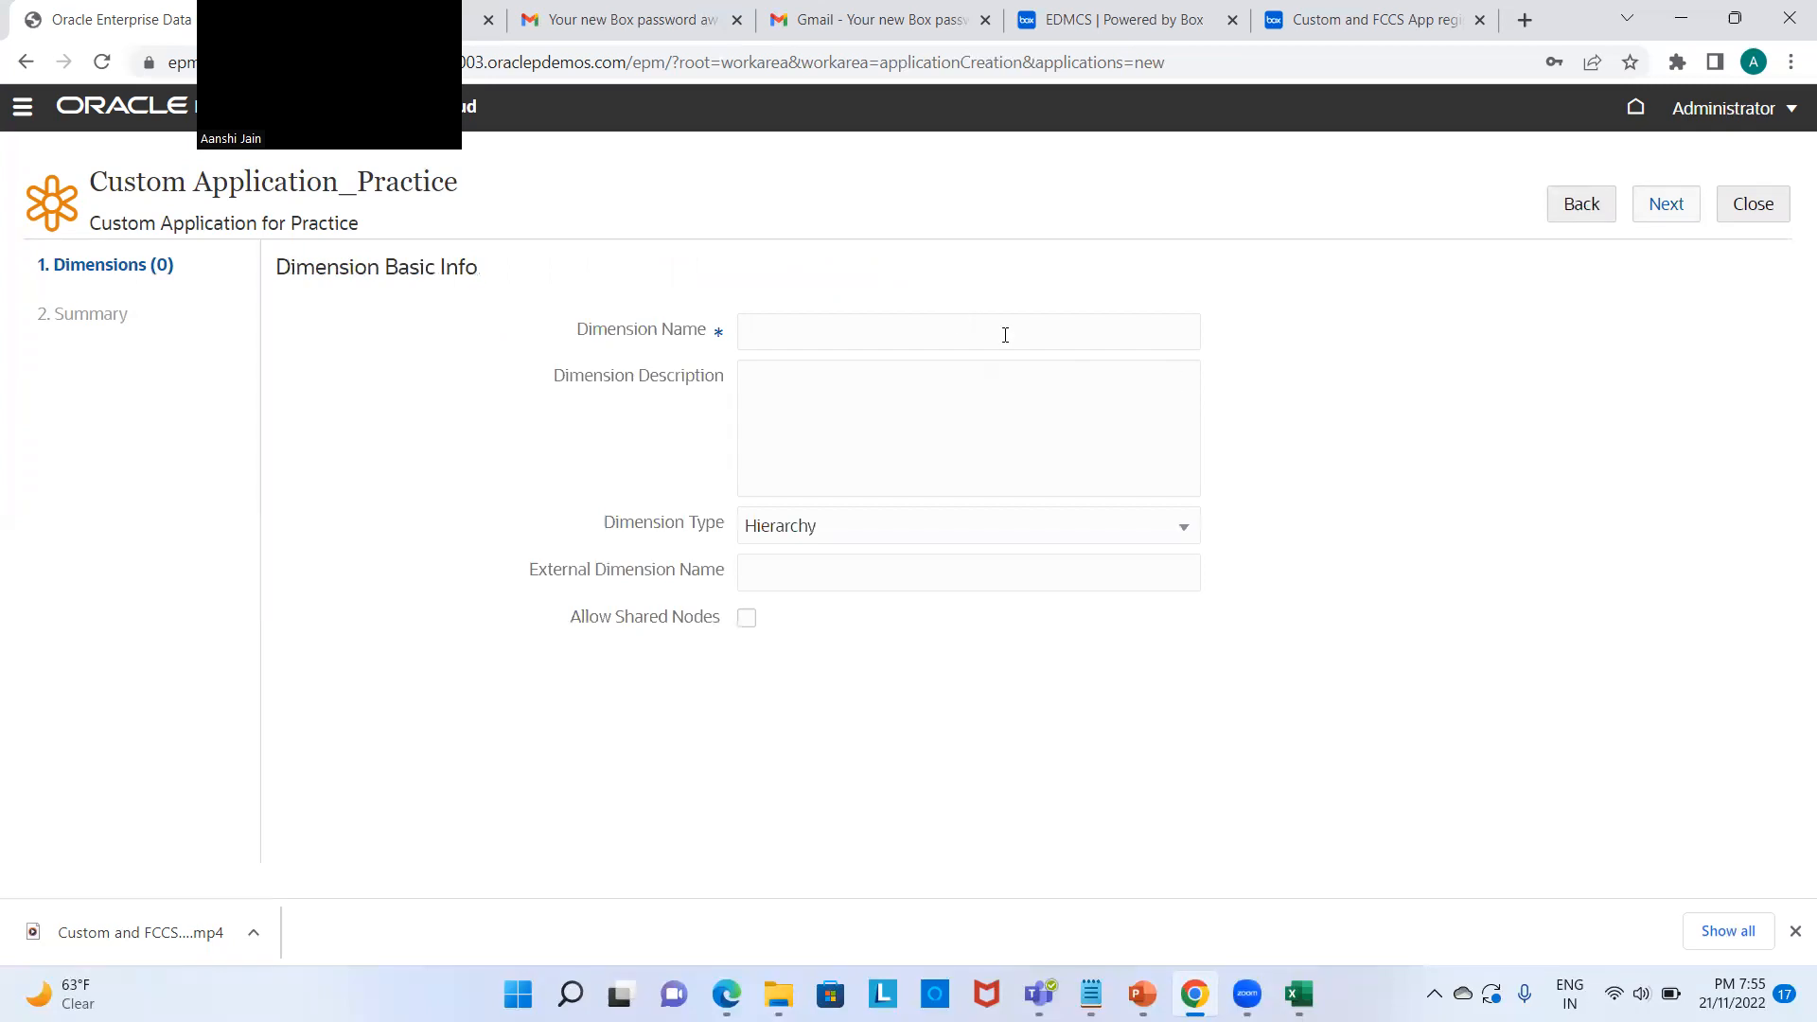
type("Account")
type("A")
key("BackSpace")
type("Custom Chart of Ac")
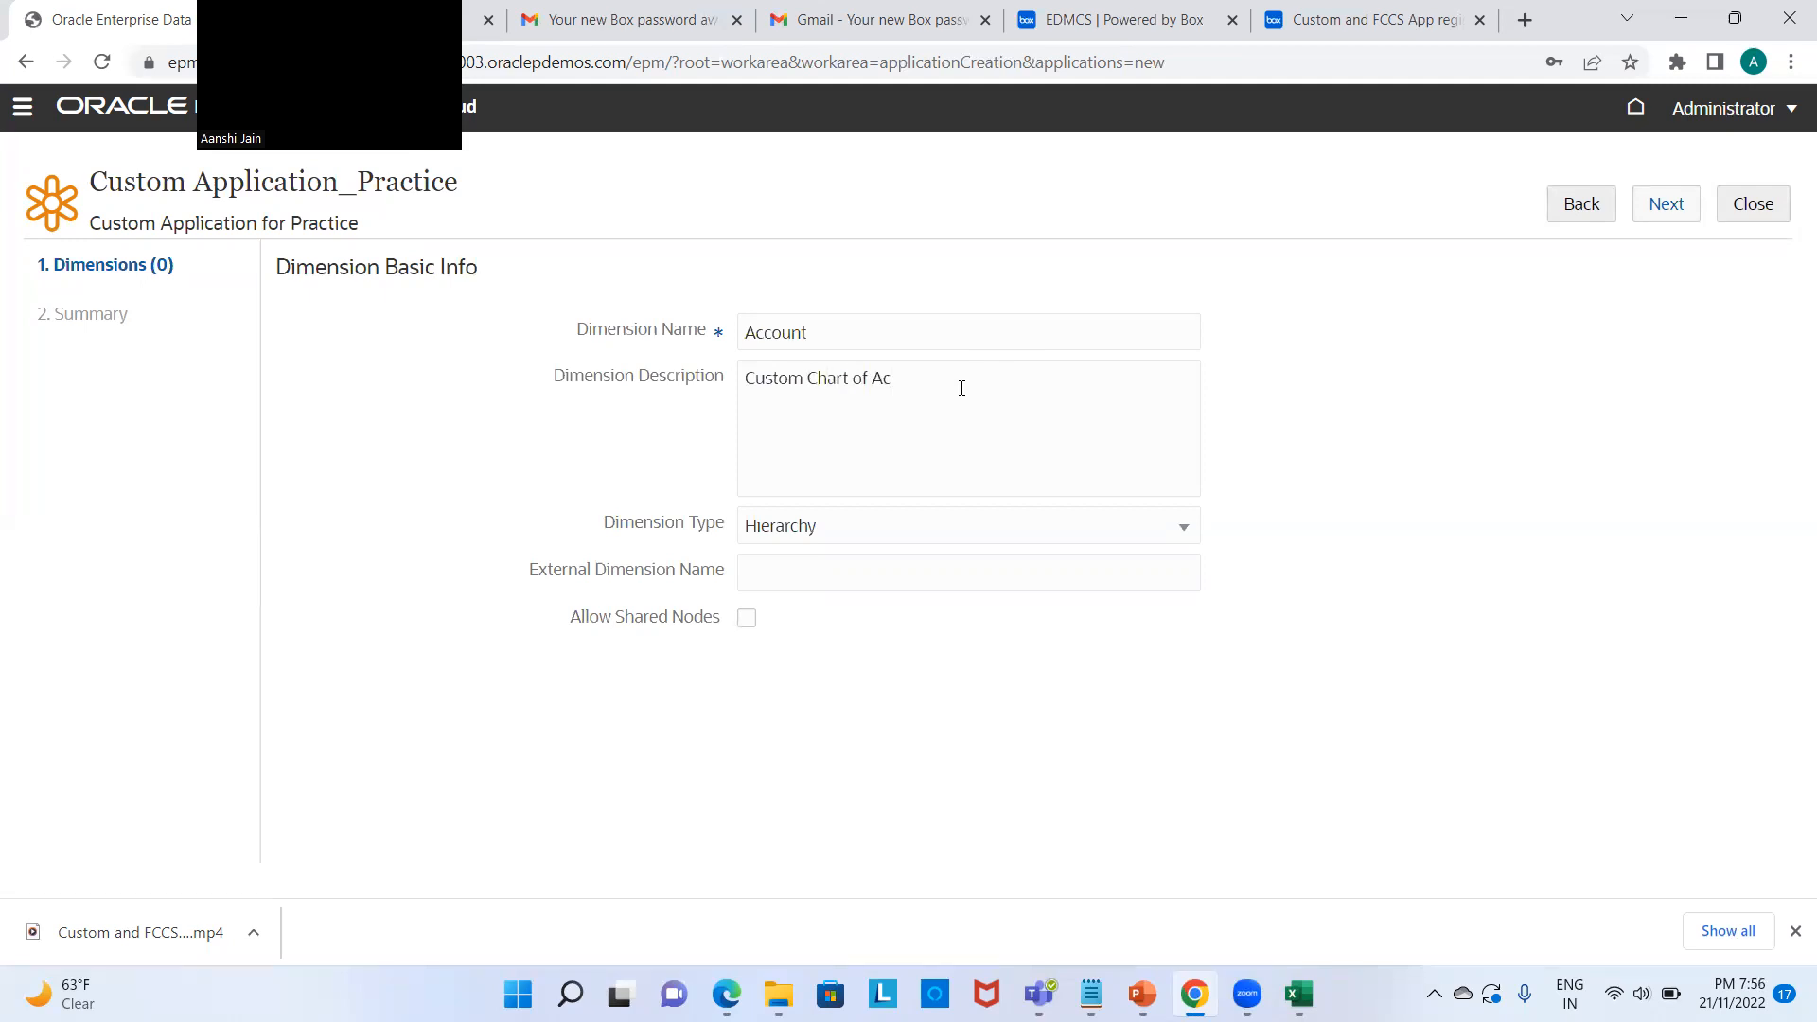
type("counts")
left_click(914, 534)
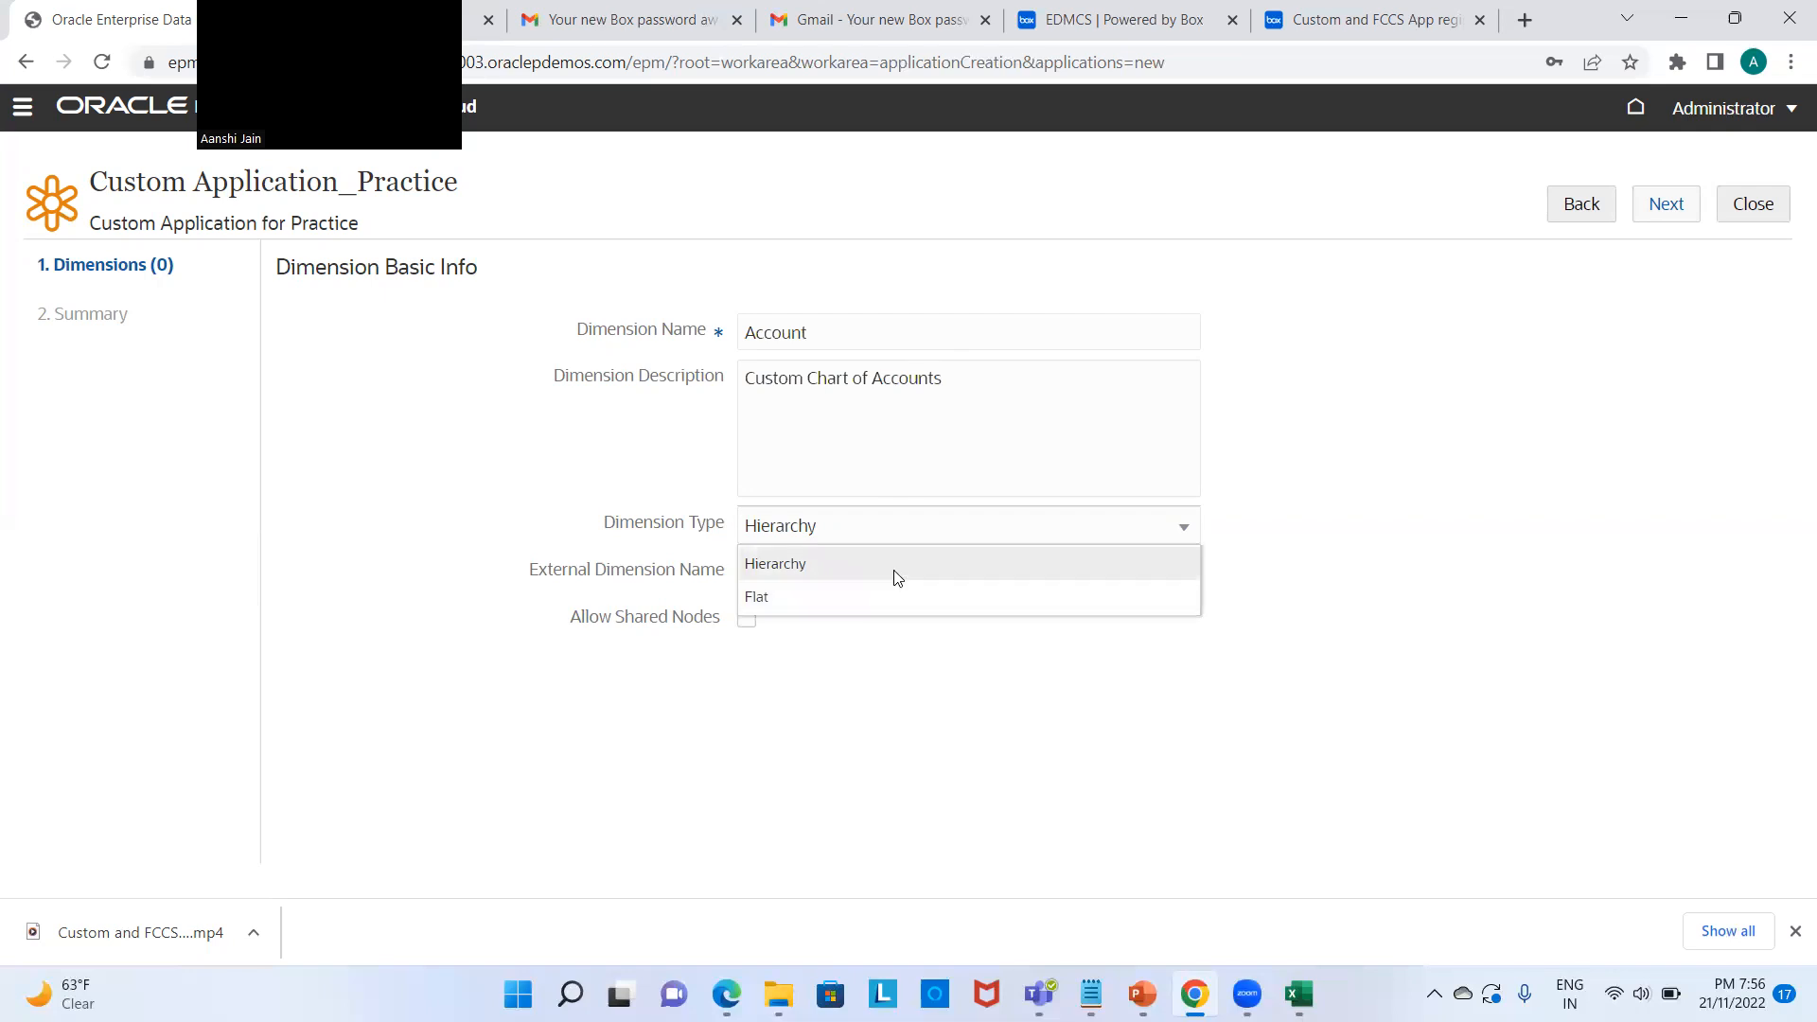
left_click(898, 572)
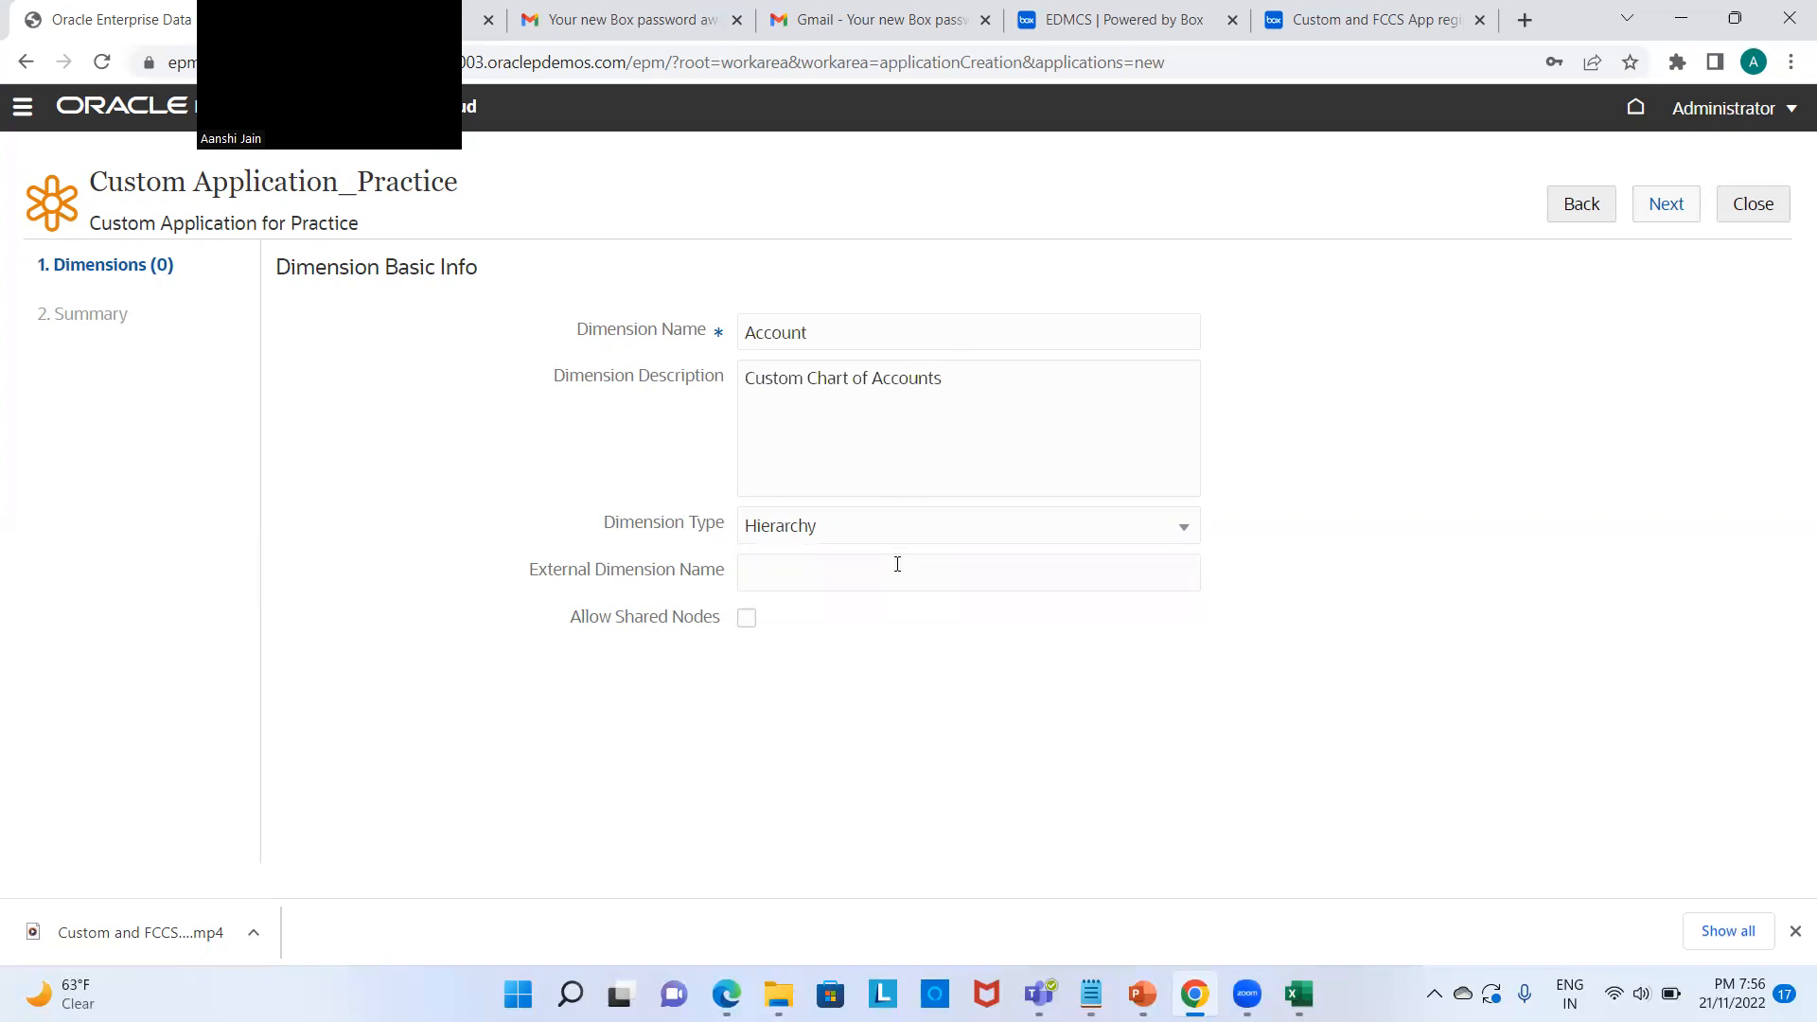
left_click(748, 629)
left_click(1667, 204)
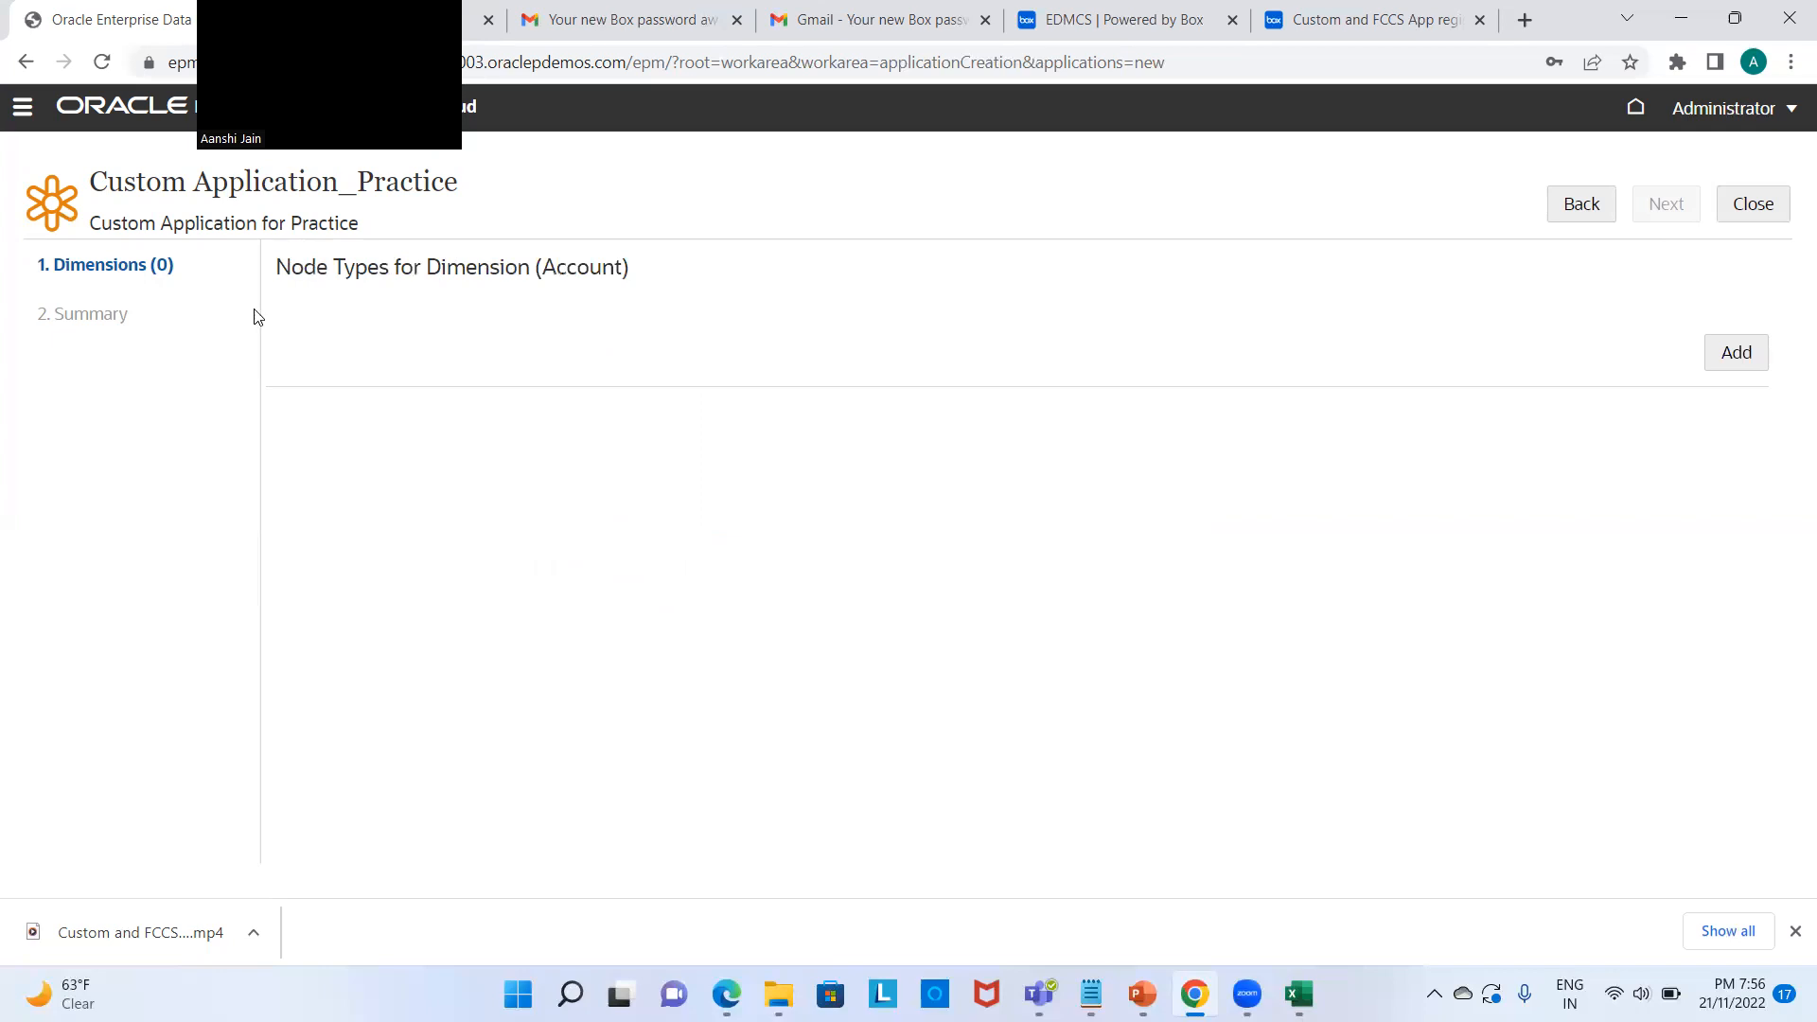
Step: Start a new Account node type and bring up the Account Dimension 2 workbook
left_click(1738, 352)
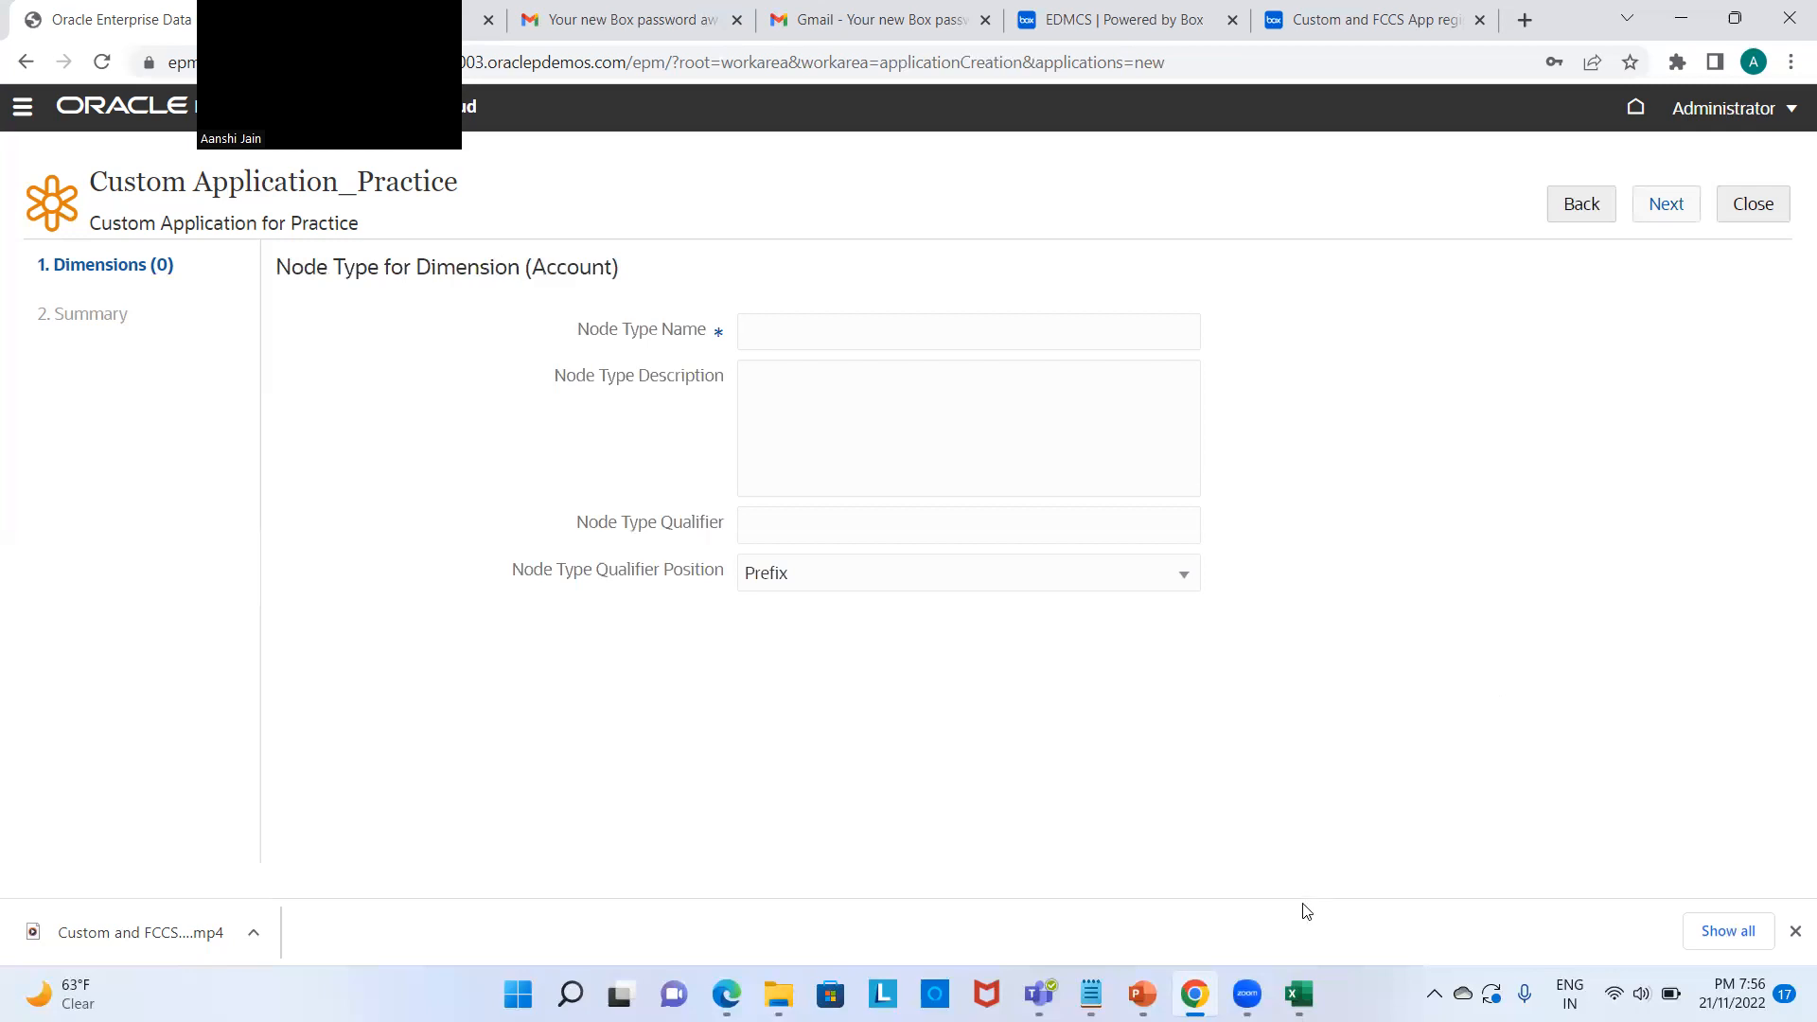
mouse_move(1299, 991)
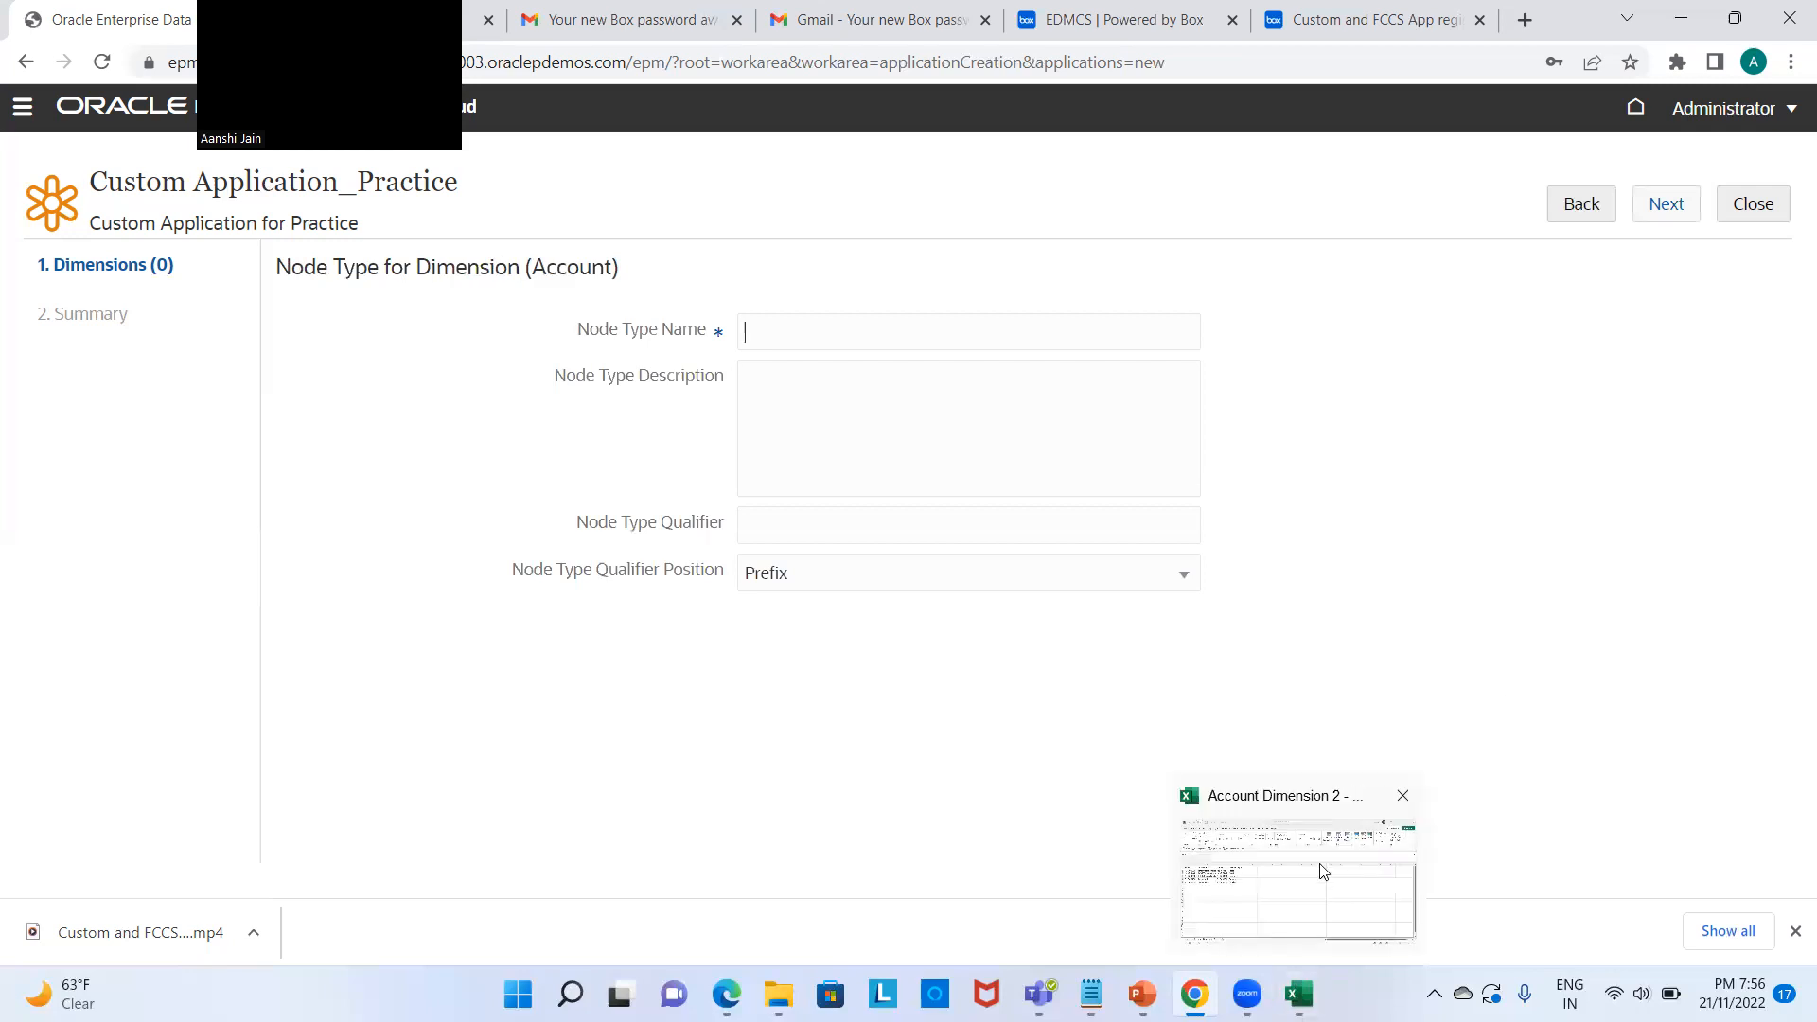
left_click(1322, 871)
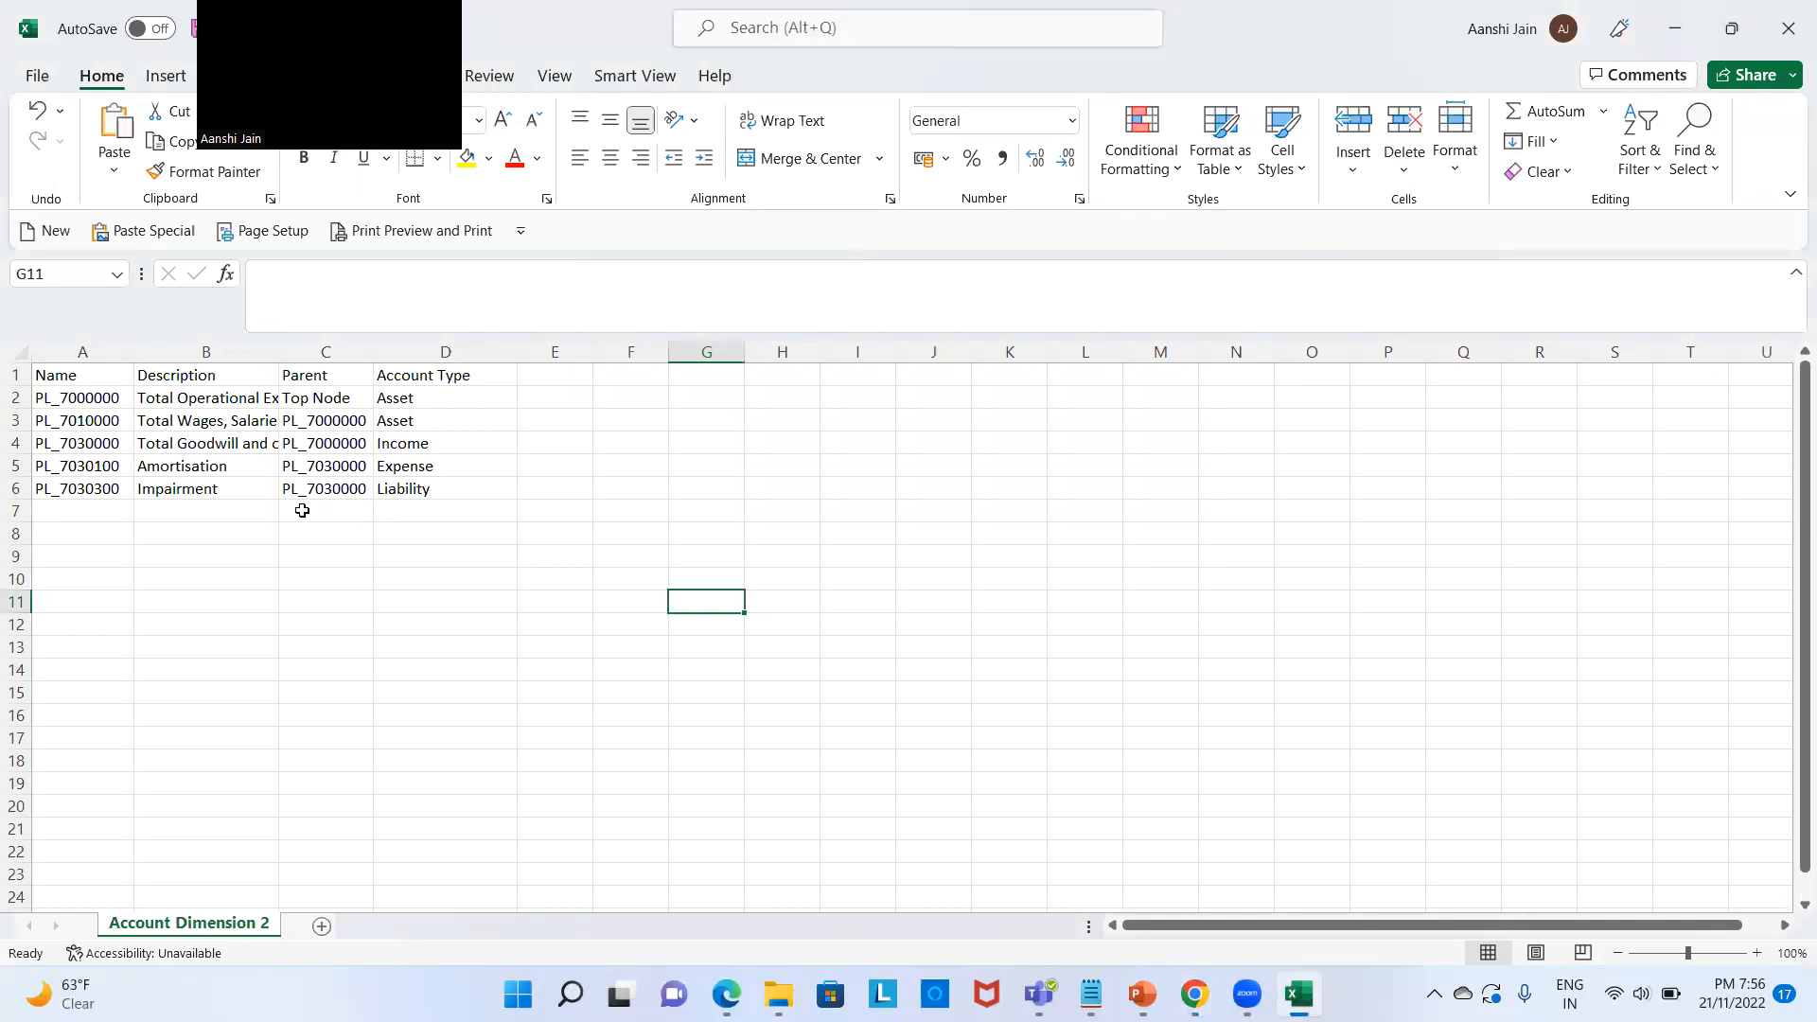
Step: Check the Name, Description, Parent and Account Type headers in Excel, then go back to Oracle
left_click(104, 374)
left_click(268, 375)
left_click(298, 376)
left_click(432, 384)
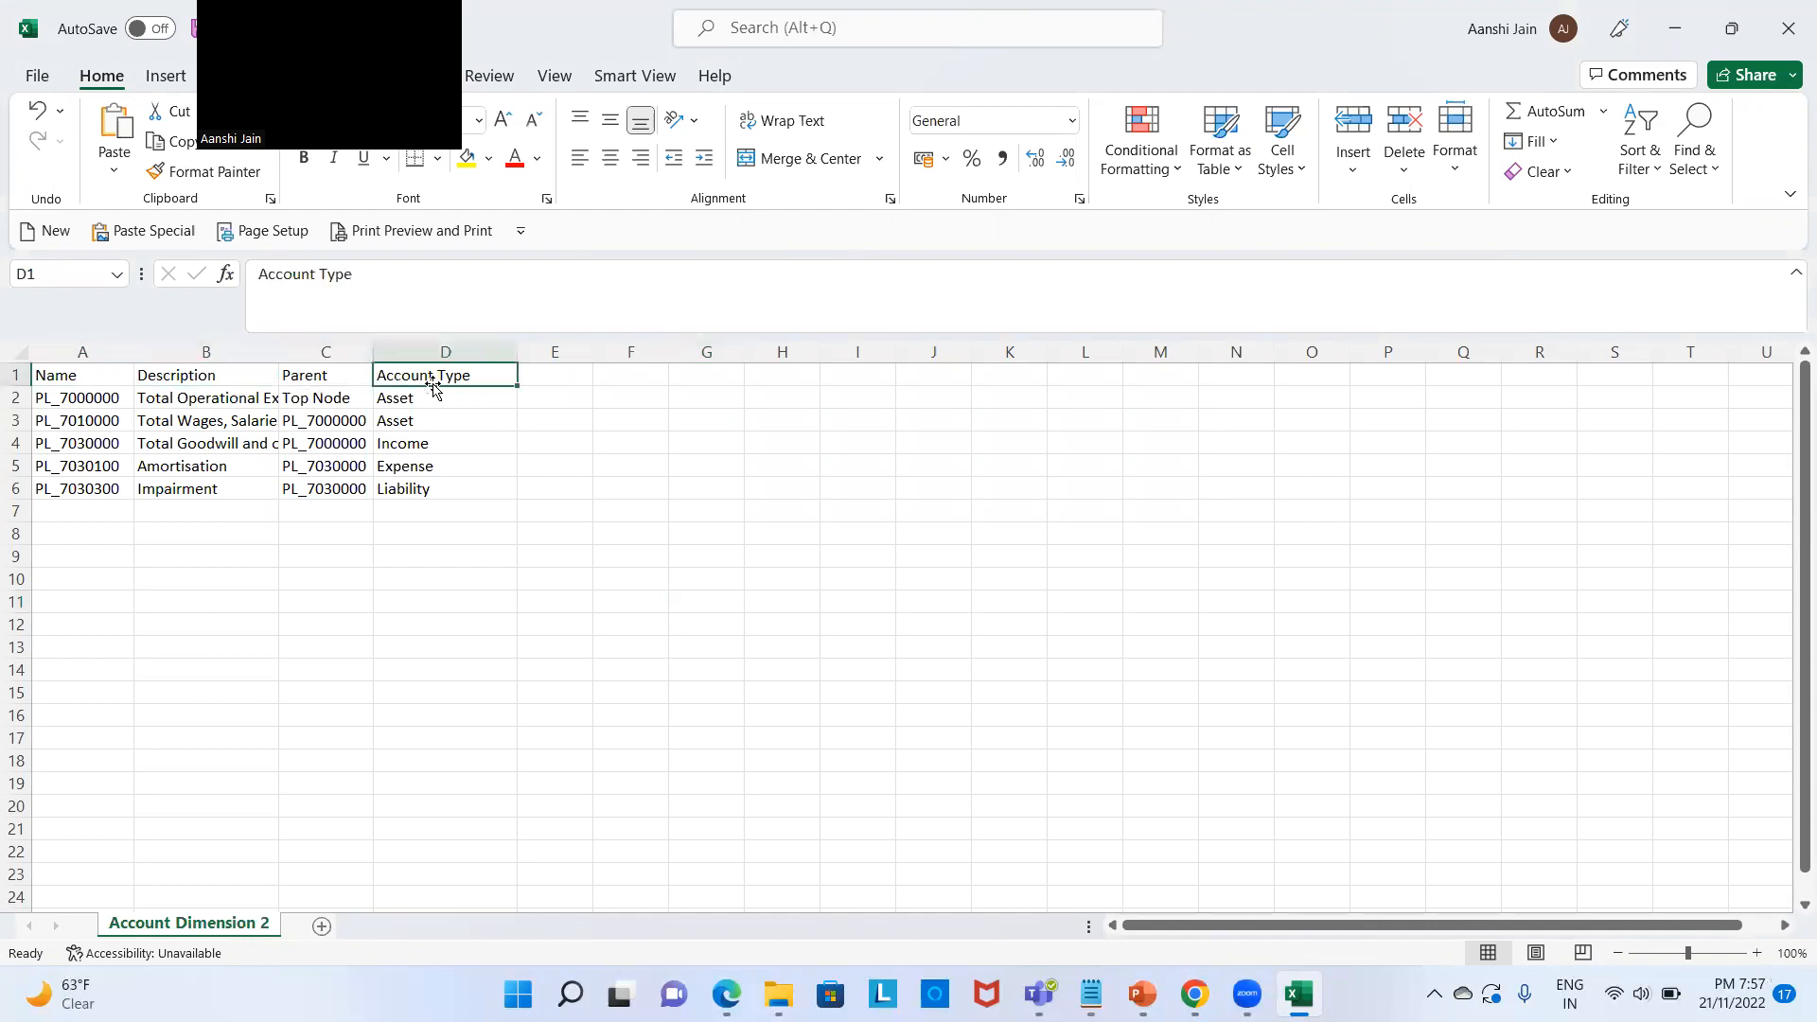
left_click_drag(45, 374, 430, 379)
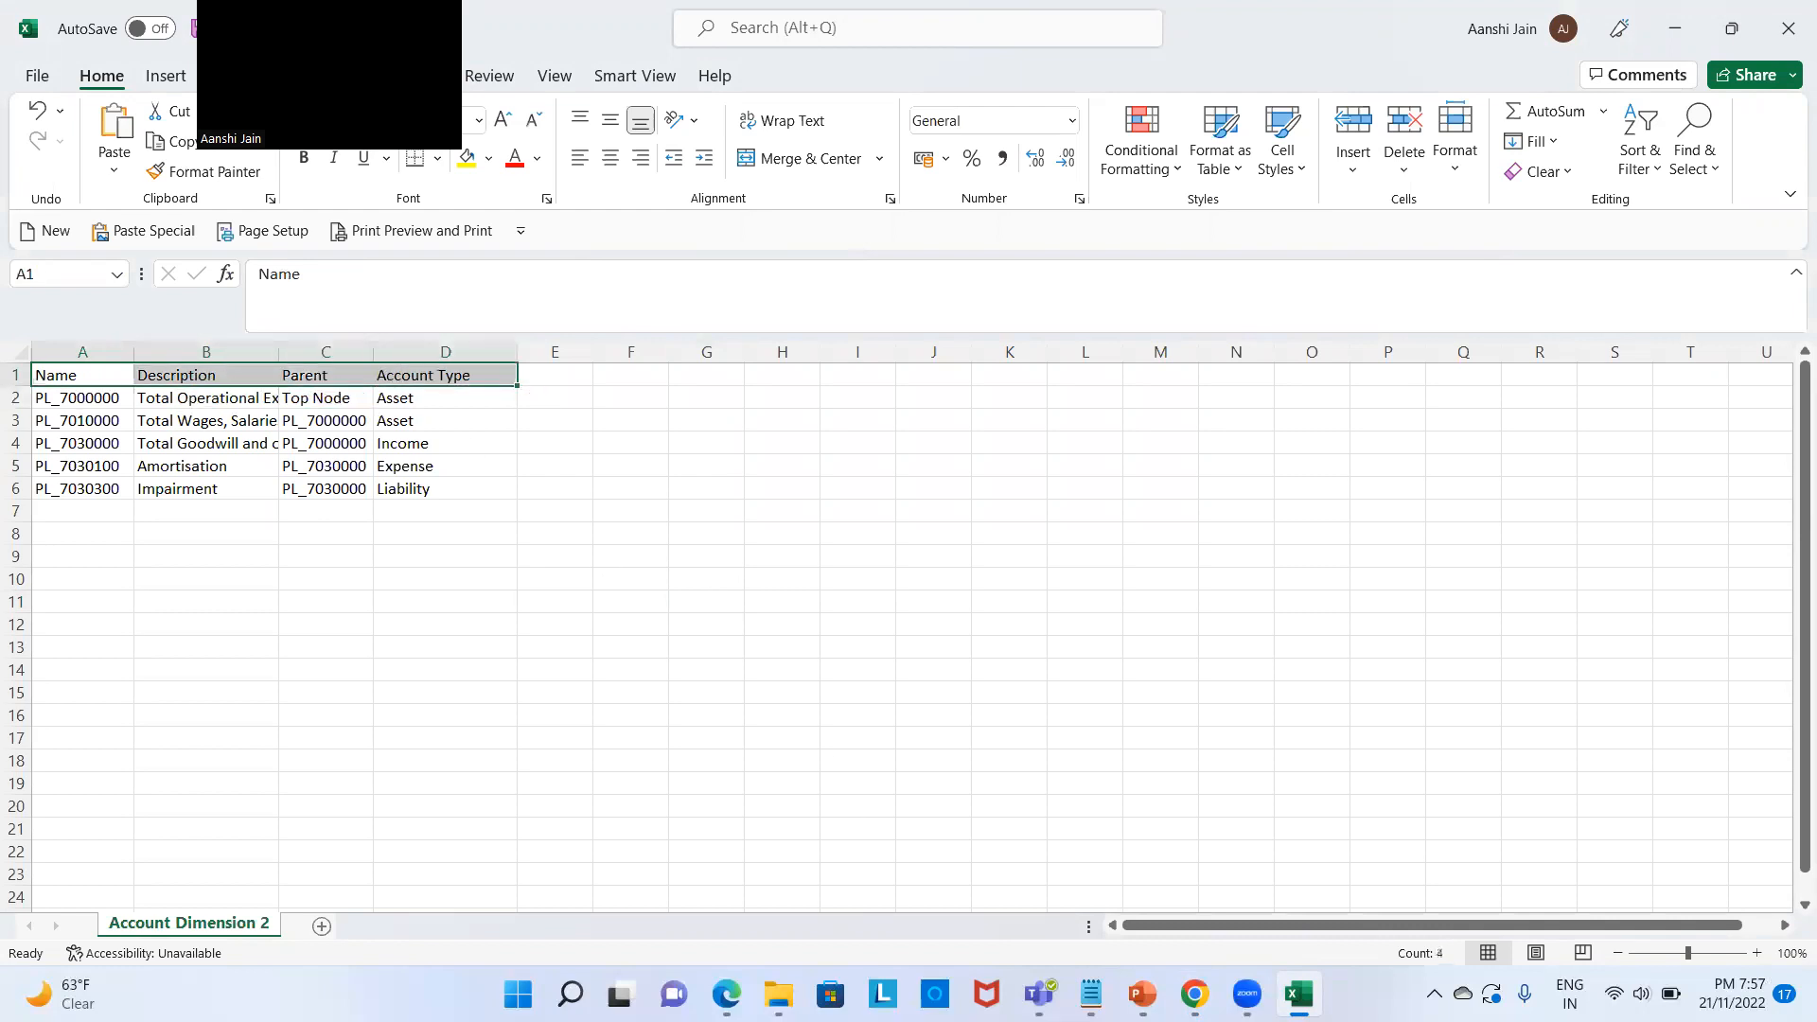
left_click(1194, 993)
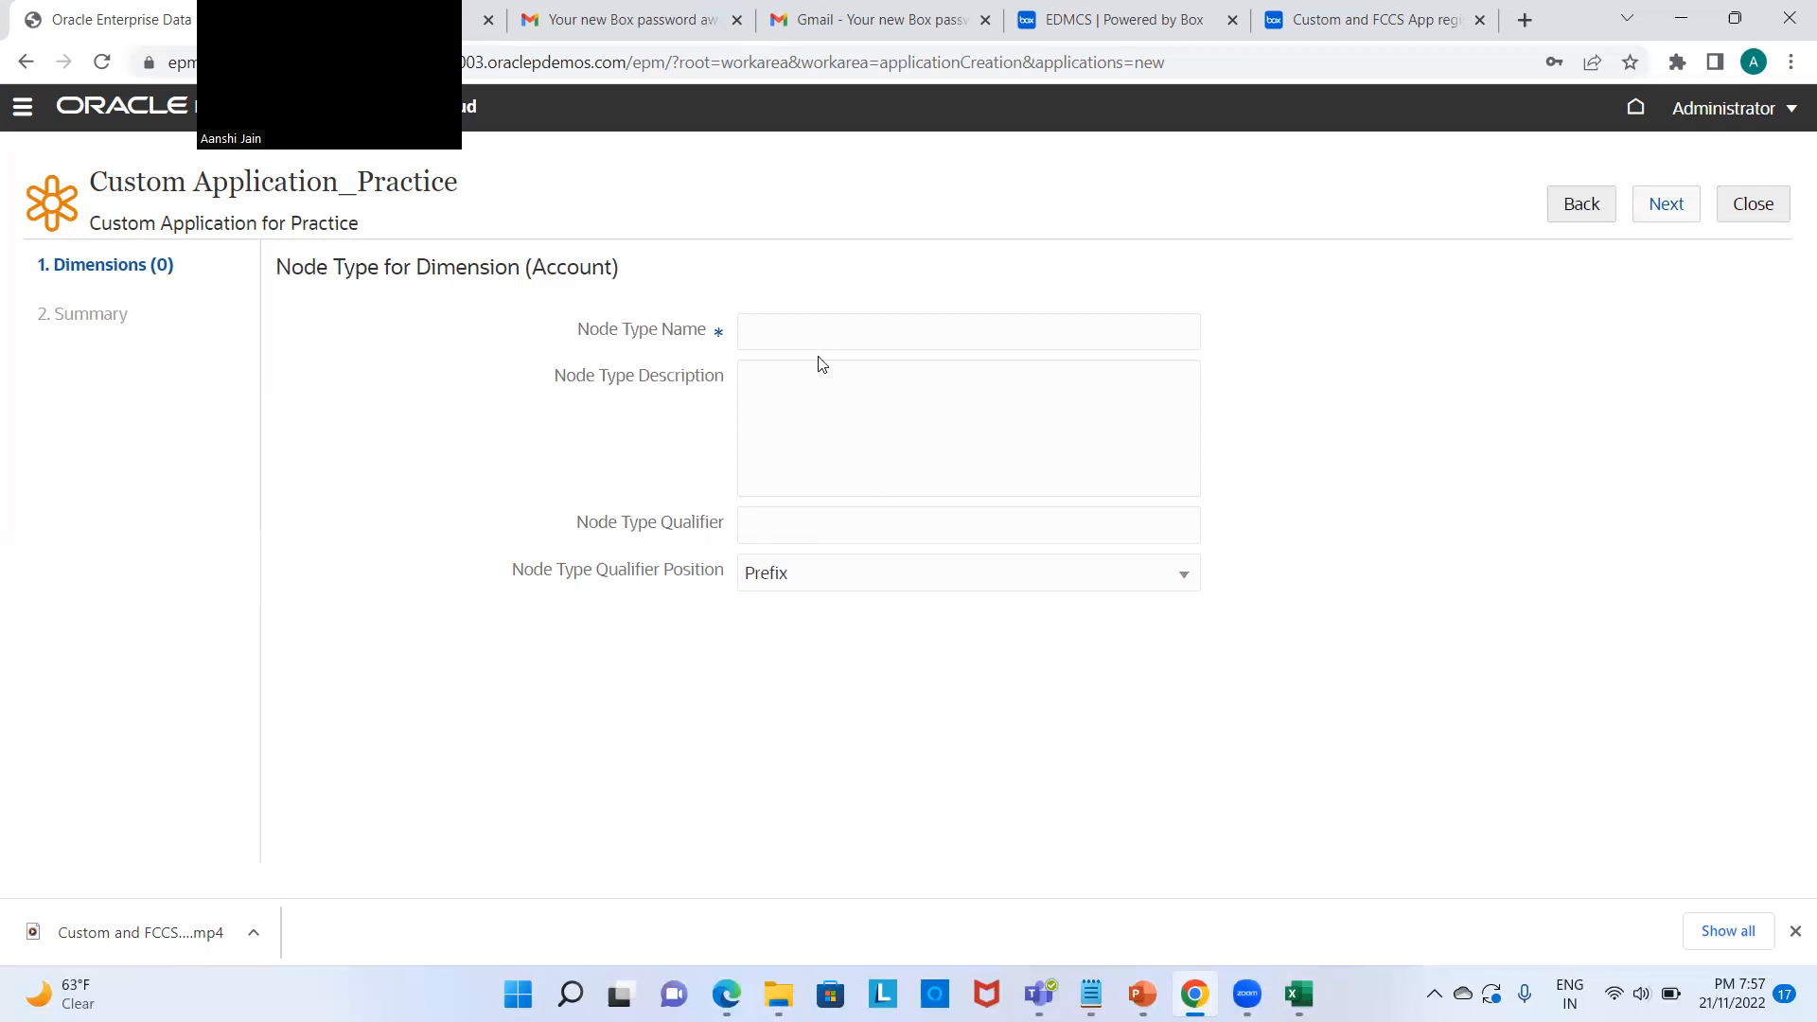
Step: Enter 'Name' as the node type name and continue to its properties
mouse_move(1299, 994)
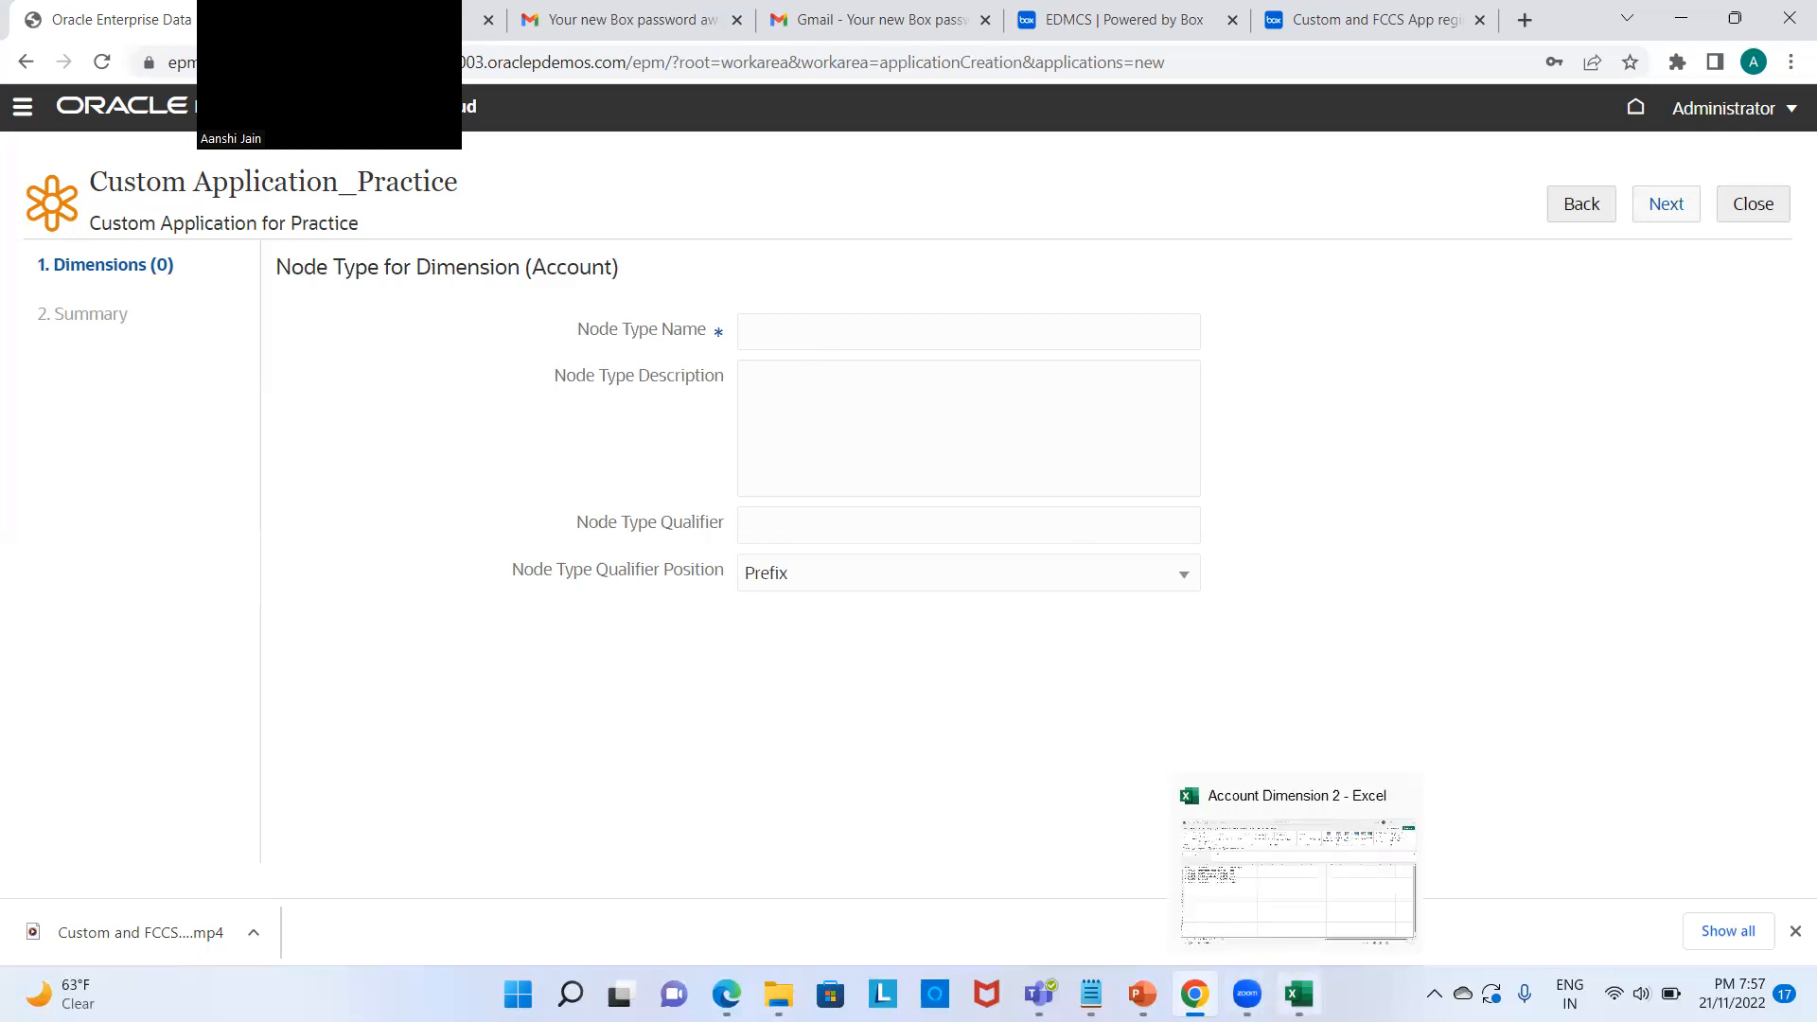
left_click(1297, 880)
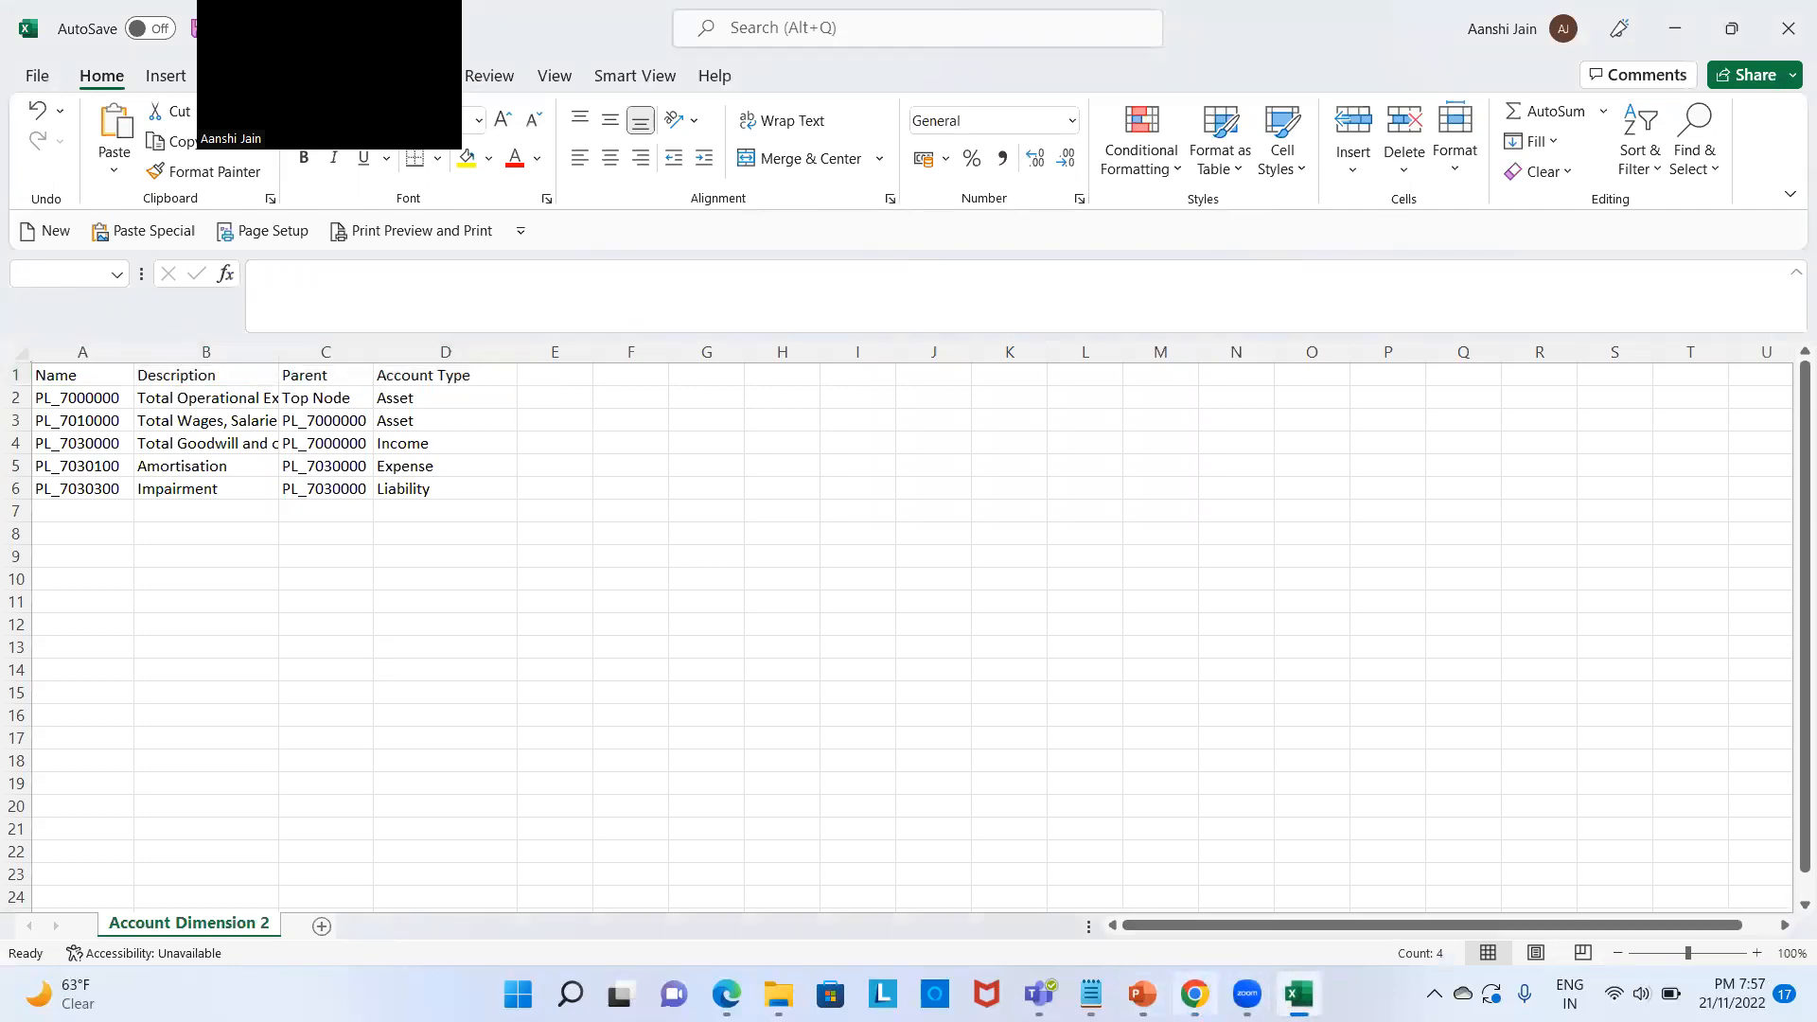
left_click(1194, 993)
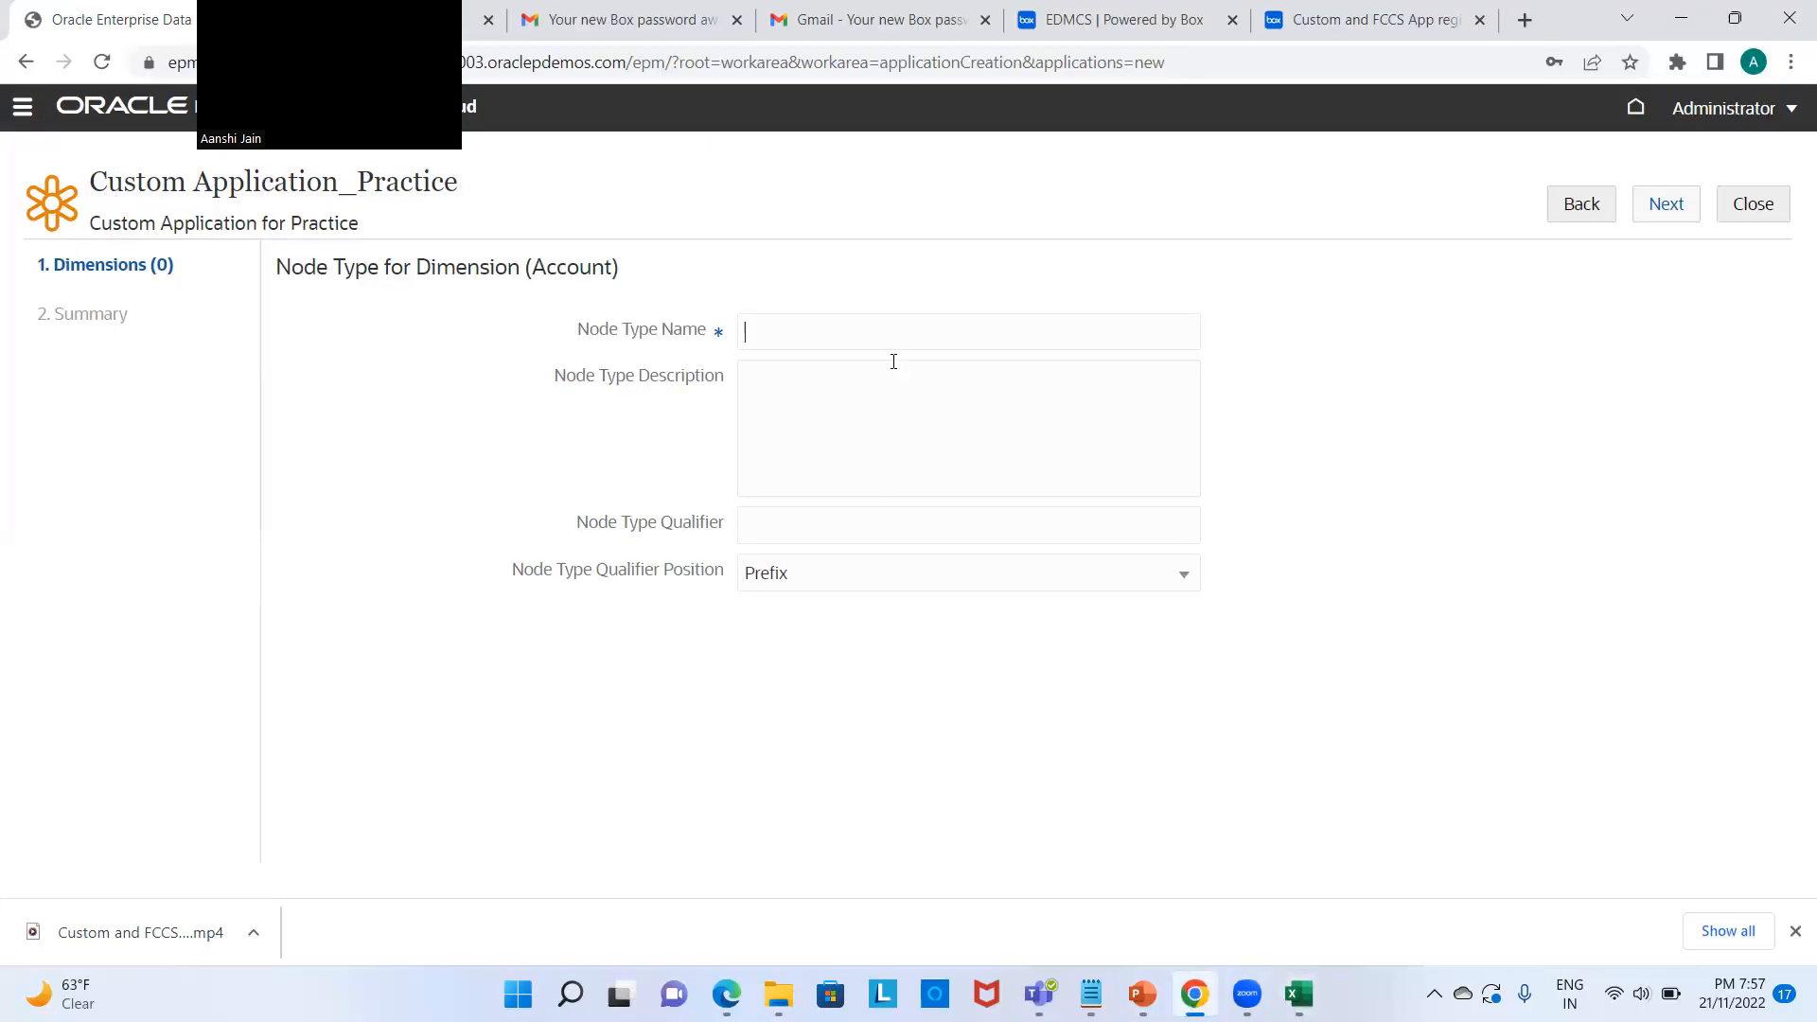
type("Name")
left_click(1667, 208)
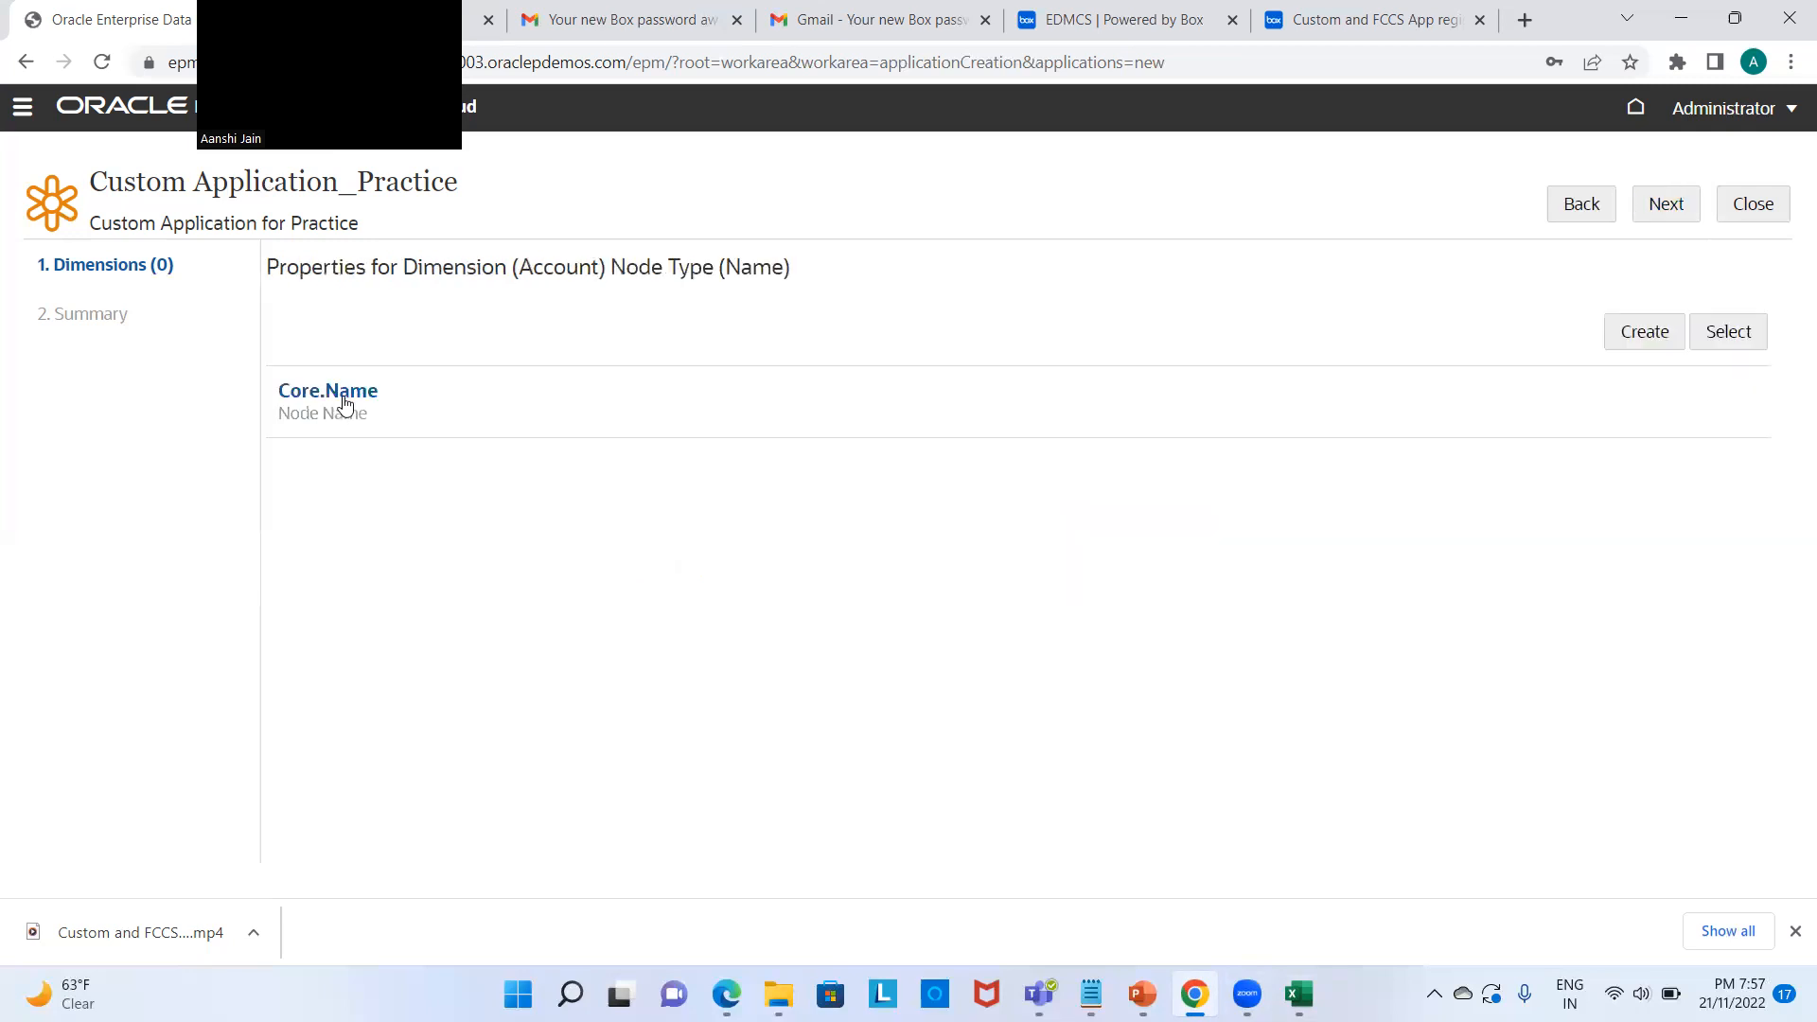
Step: Open Core.Name, keep Mixed Case and set maximum length to 20
left_click(344, 396)
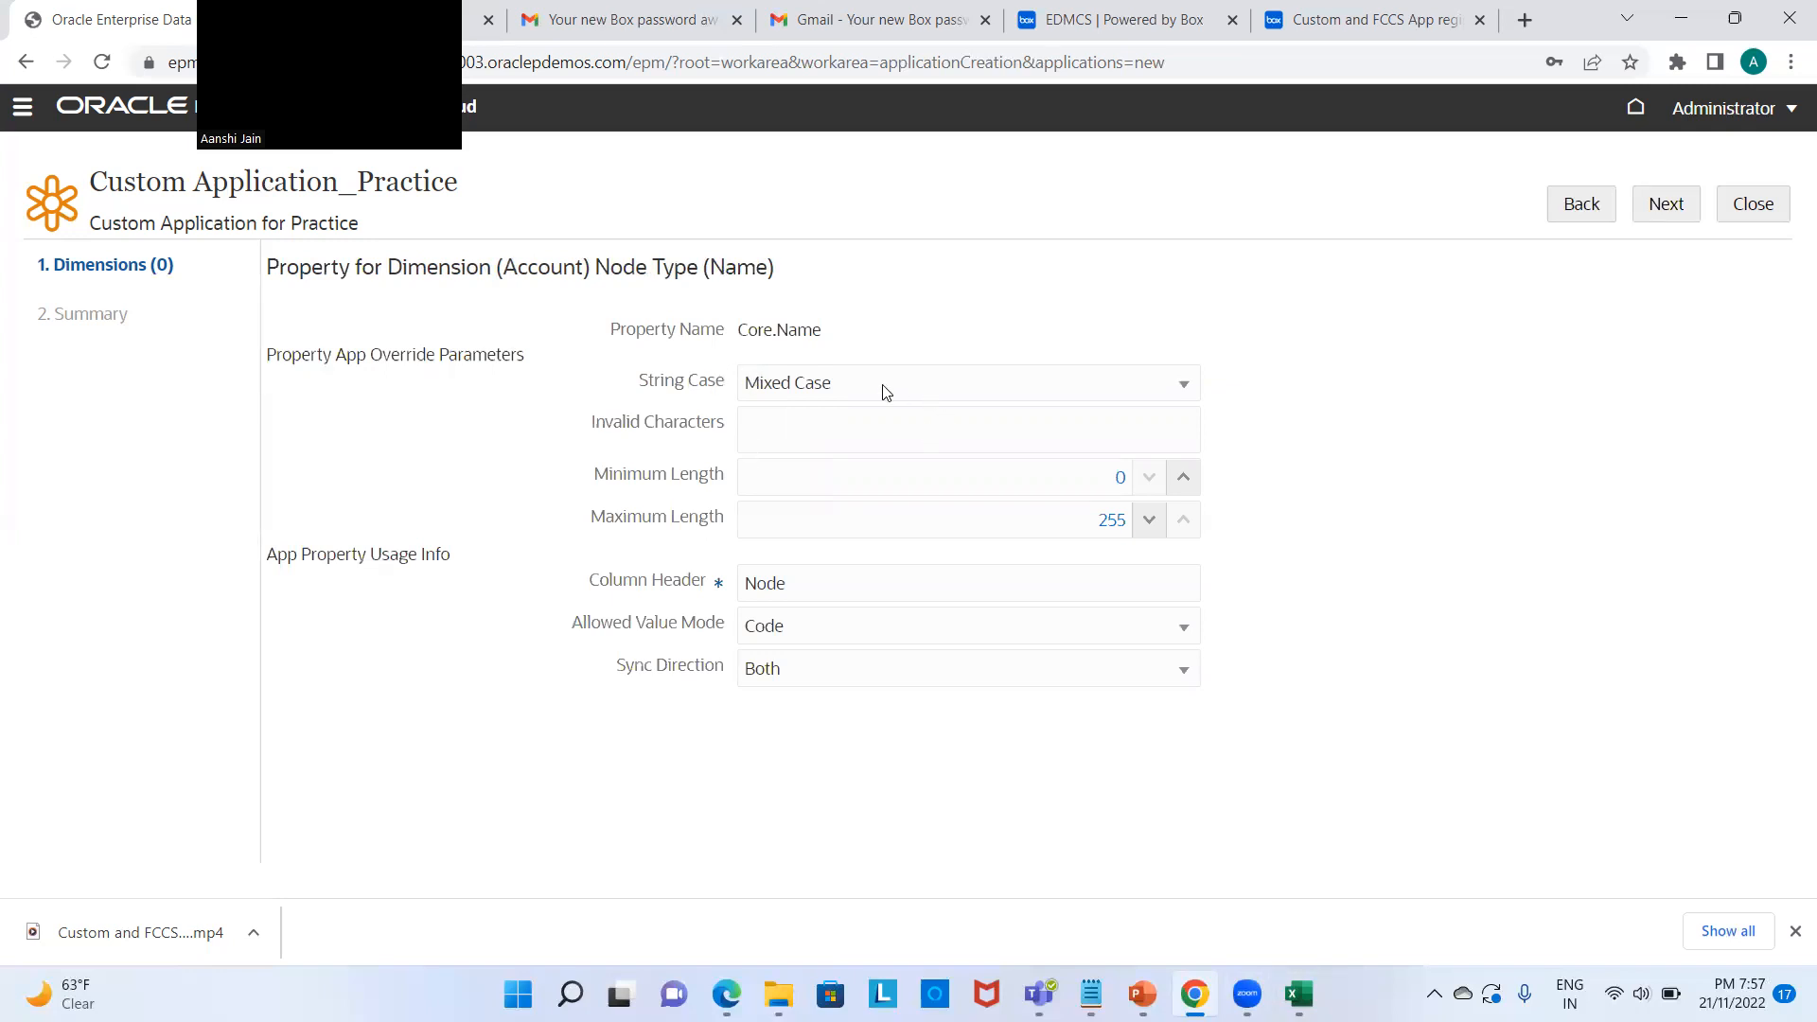
left_click(1184, 388)
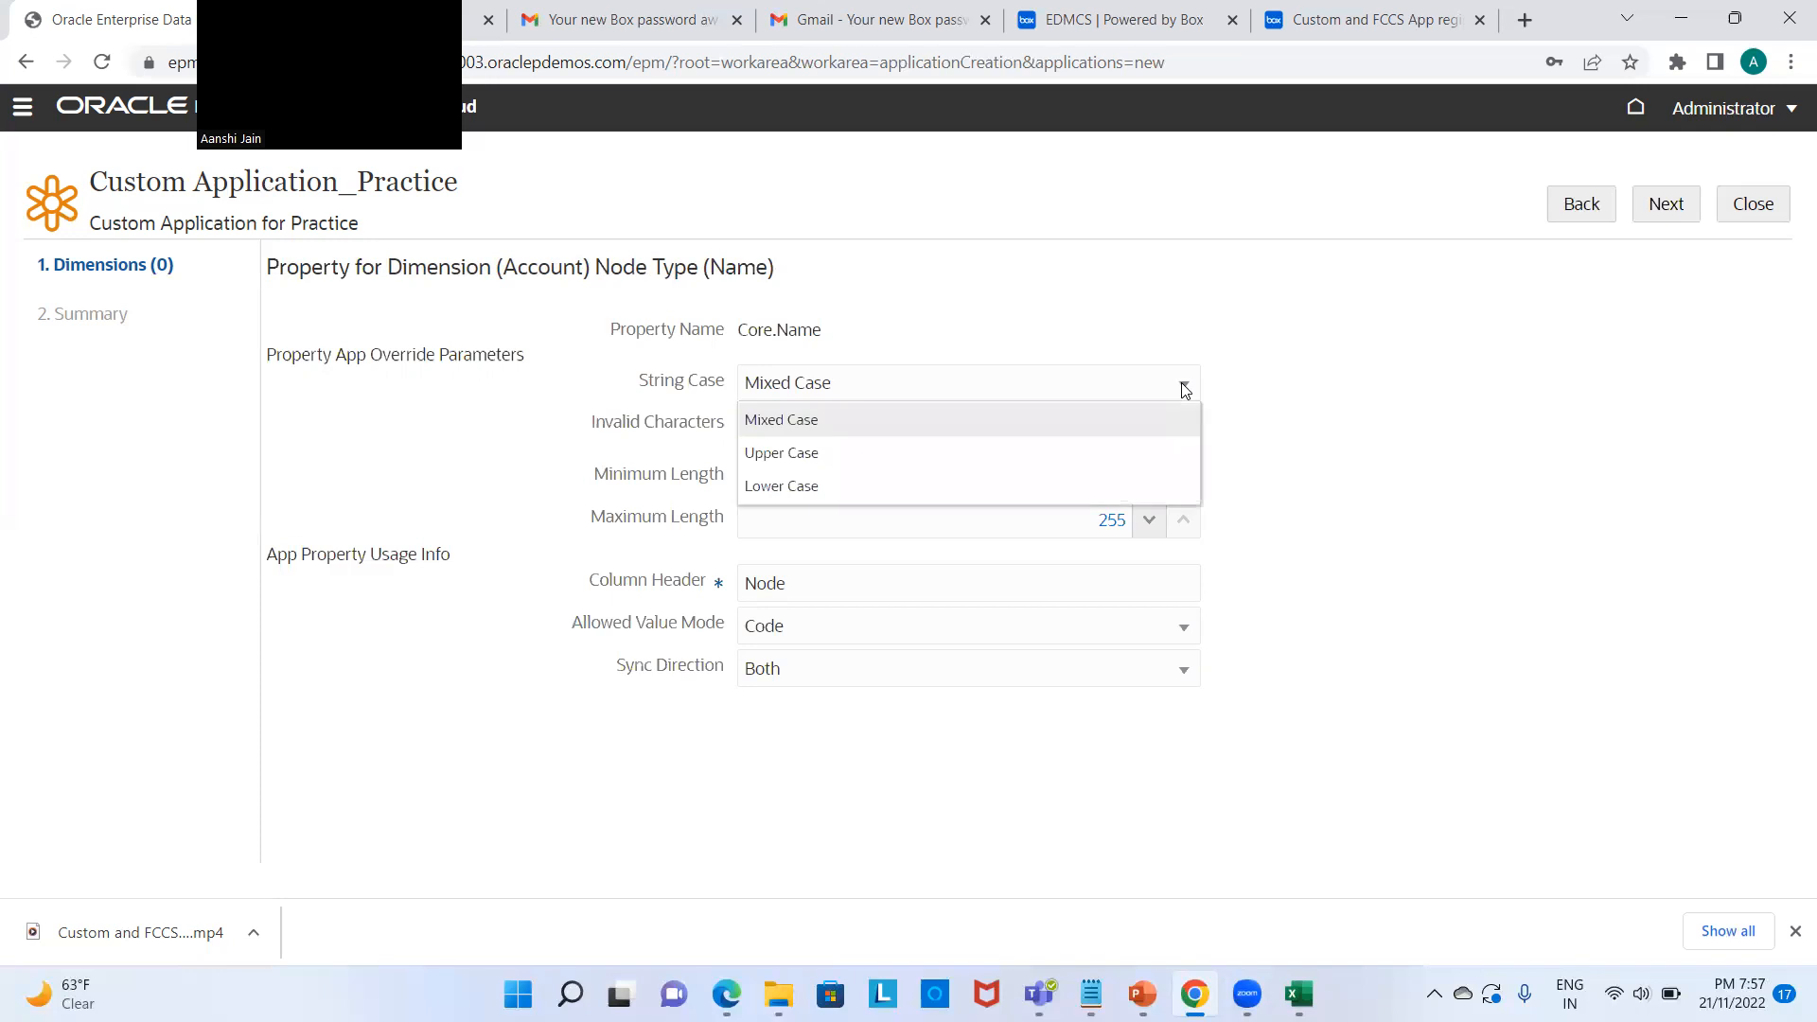
left_click(1185, 389)
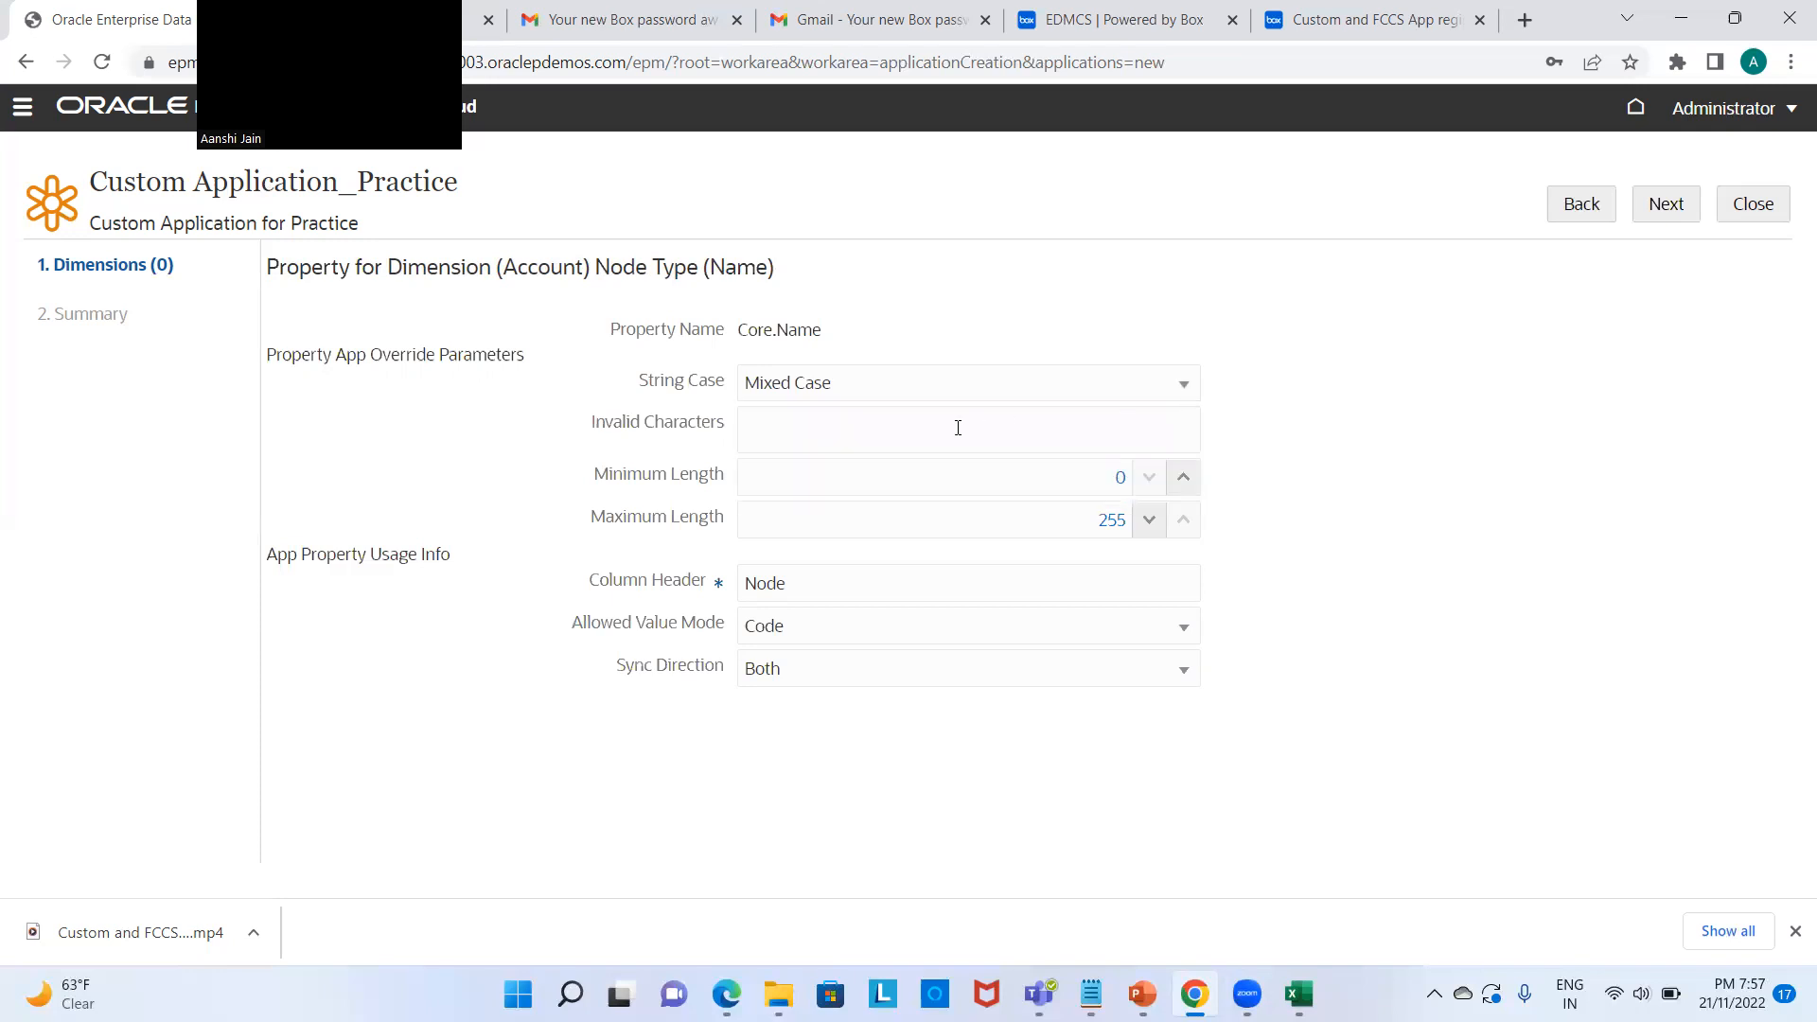
left_click(1105, 520)
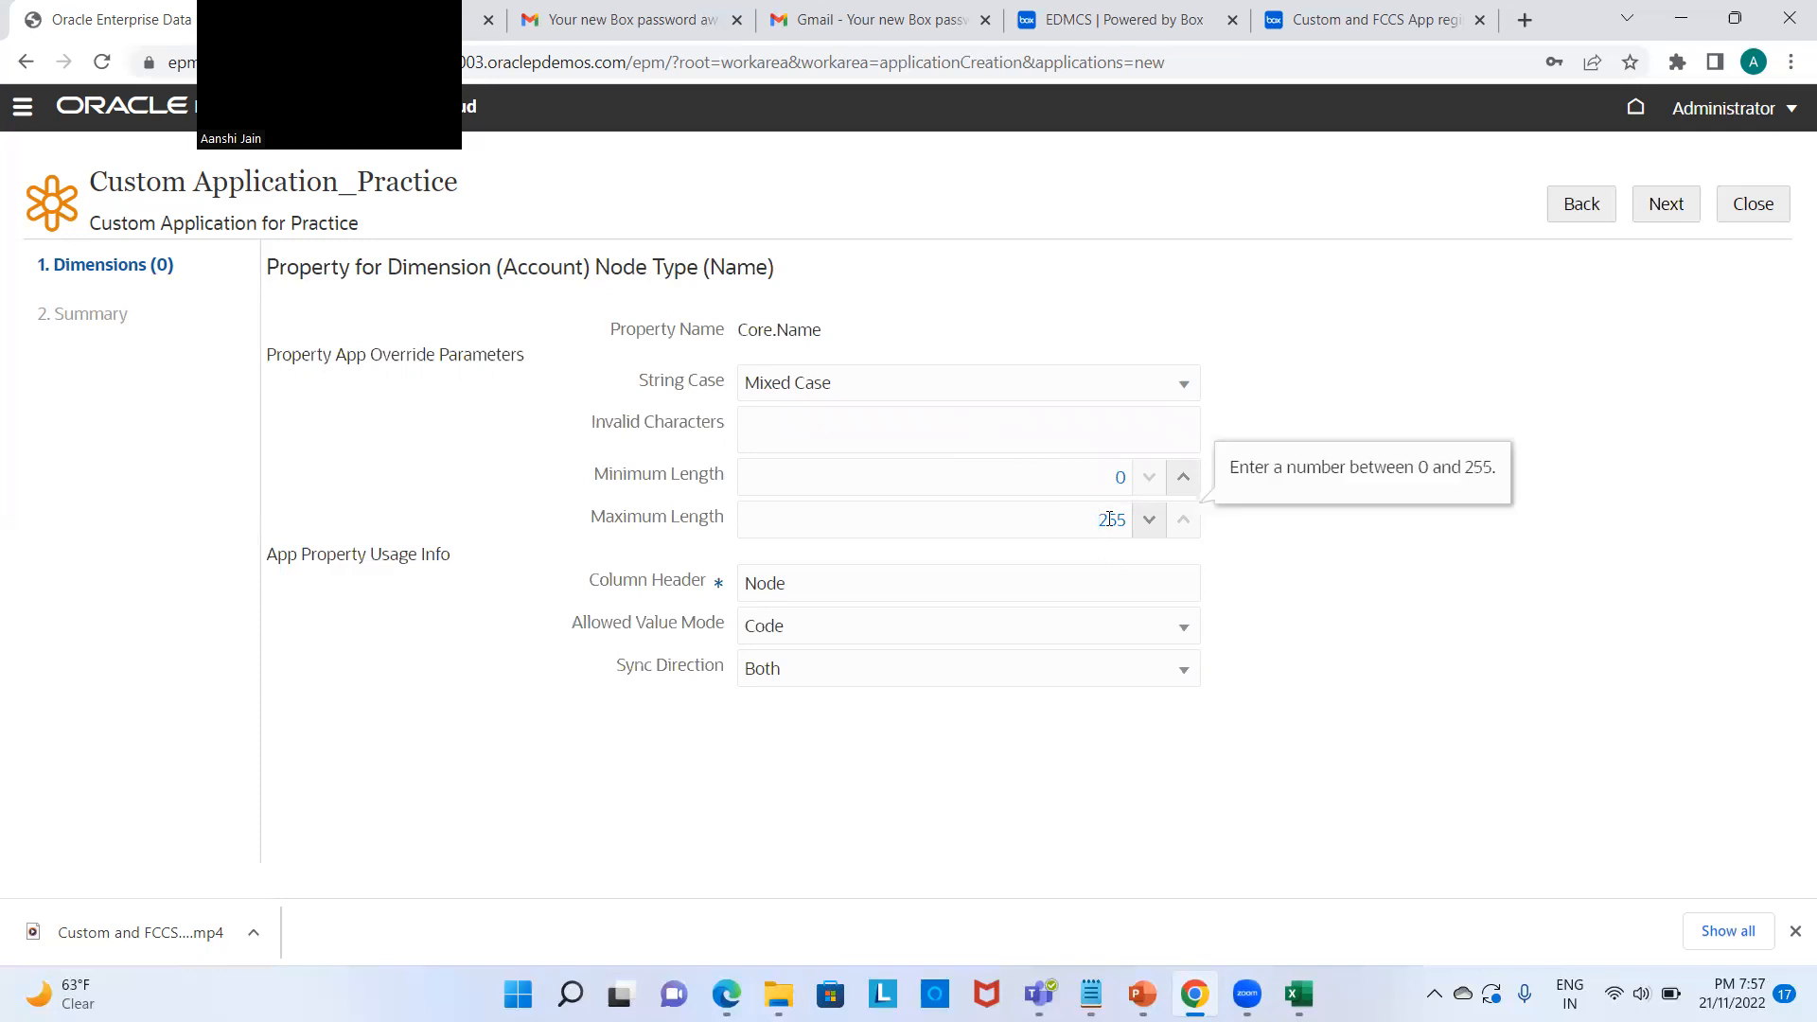
key("BackSpace")
key("BackSpace")
key("BackSpace")
type("20")
Step: Change Core.Name's column header from Node to Name, leave sync at Both, and save
left_click(1298, 993)
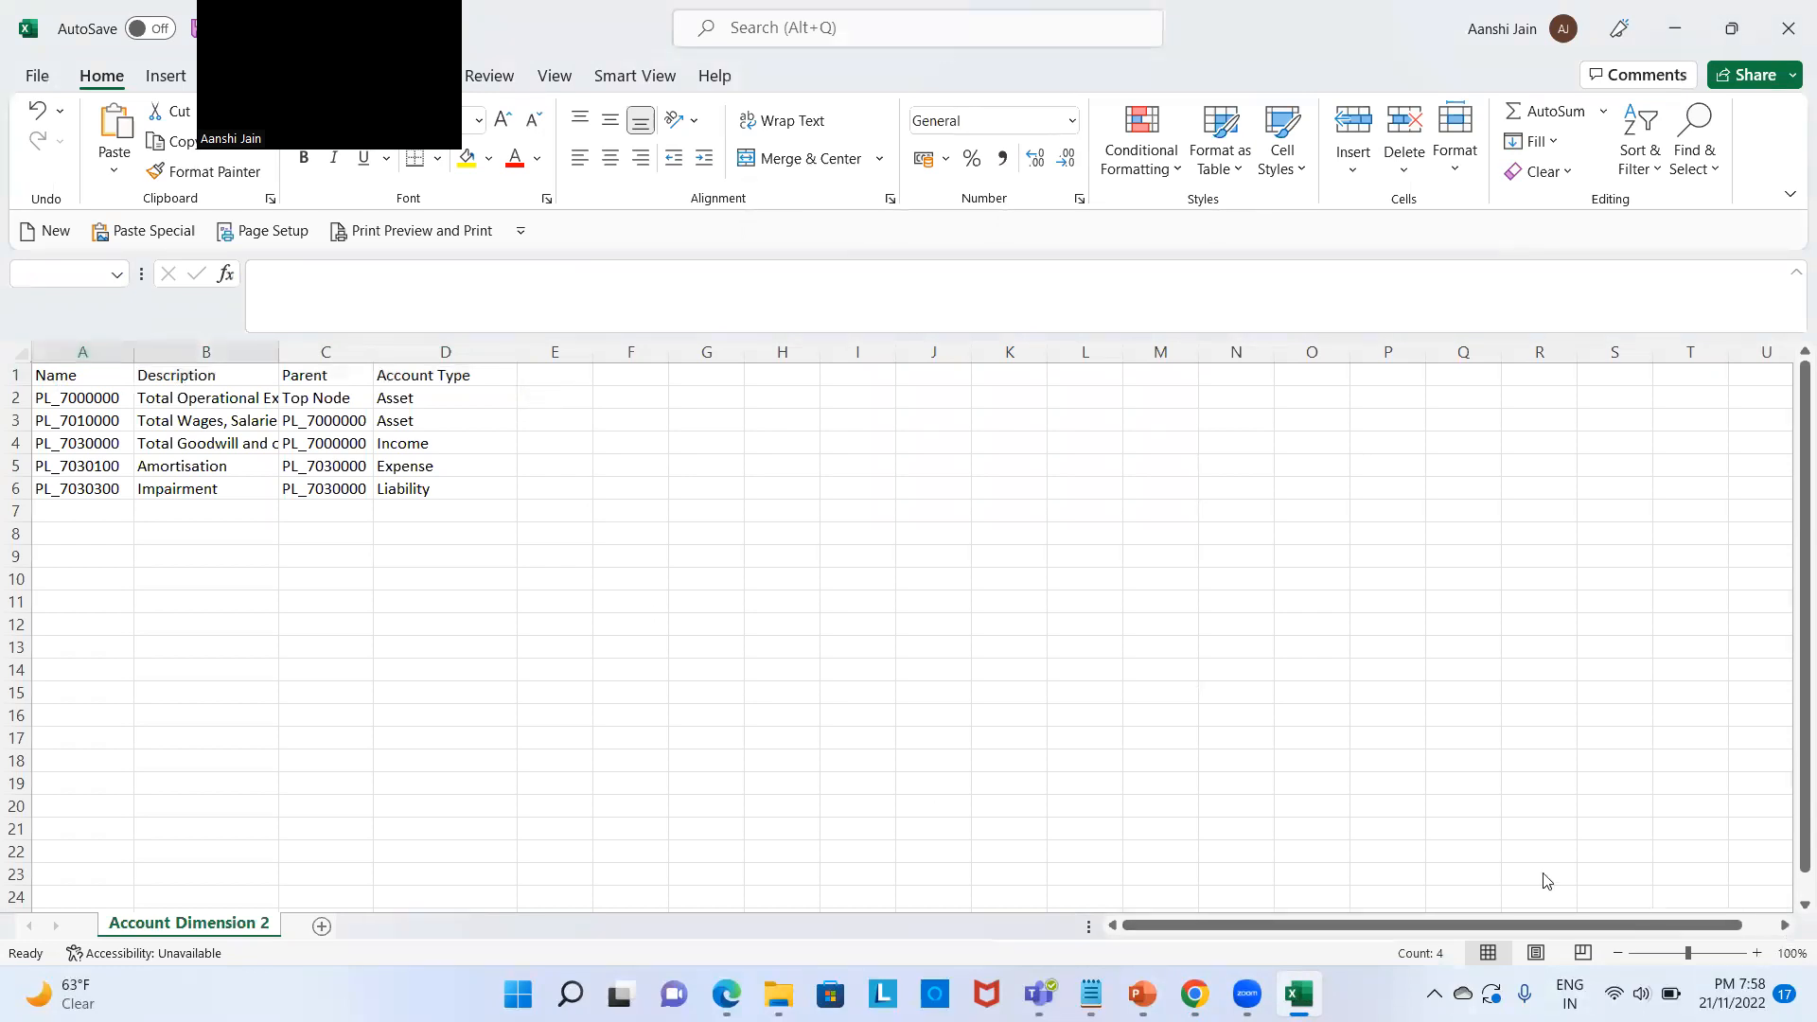
left_click(1194, 993)
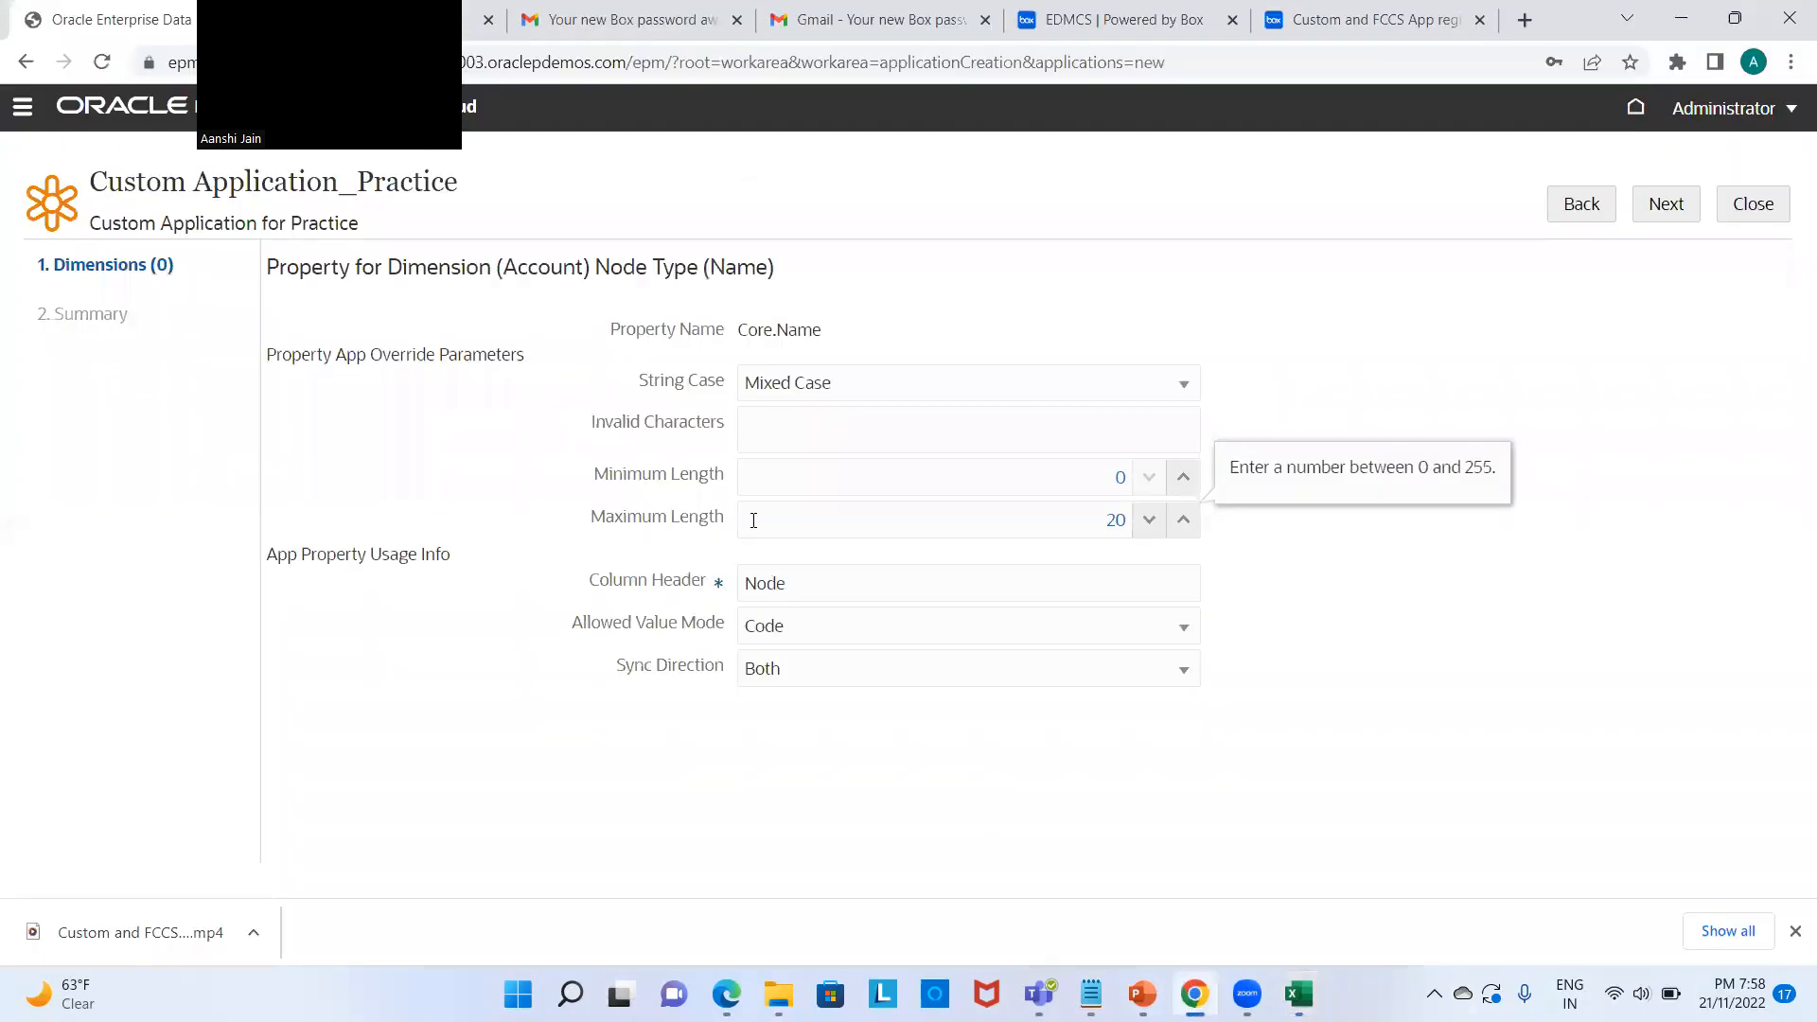
left_click(832, 589)
key("BackSpace")
key("BackSpace")
key("BackSpace")
type("ame")
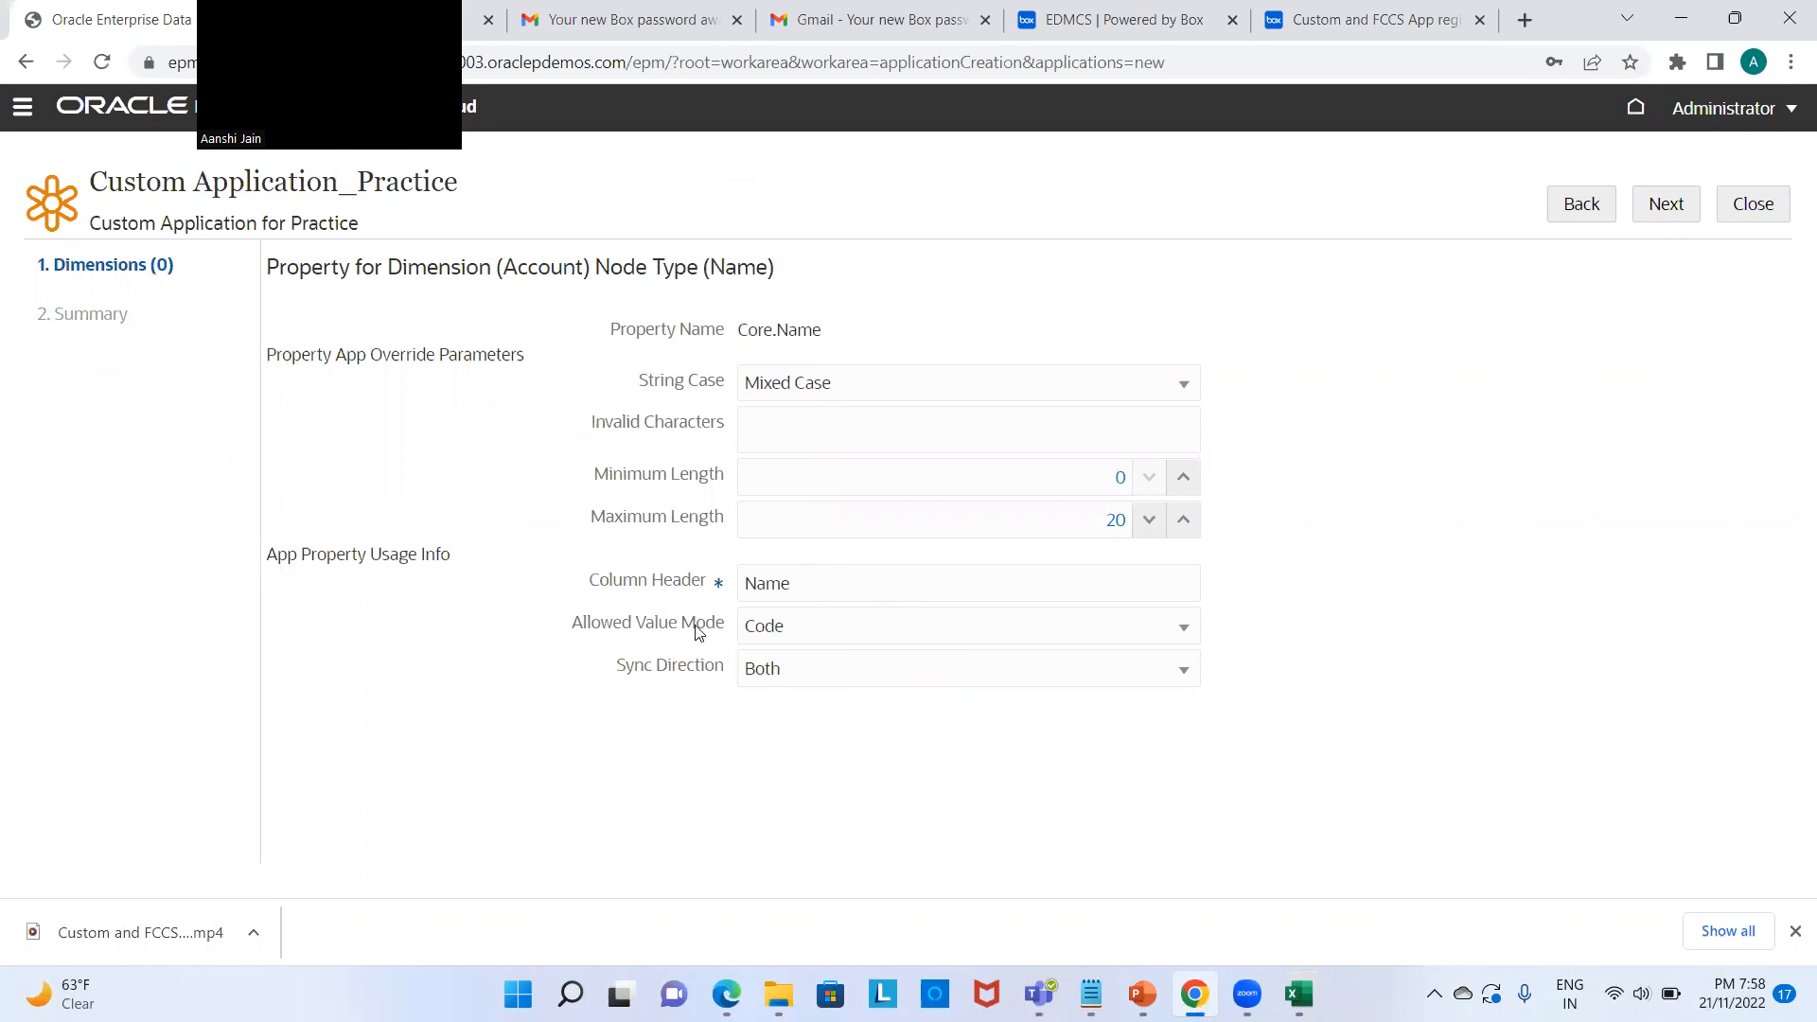
left_click(889, 669)
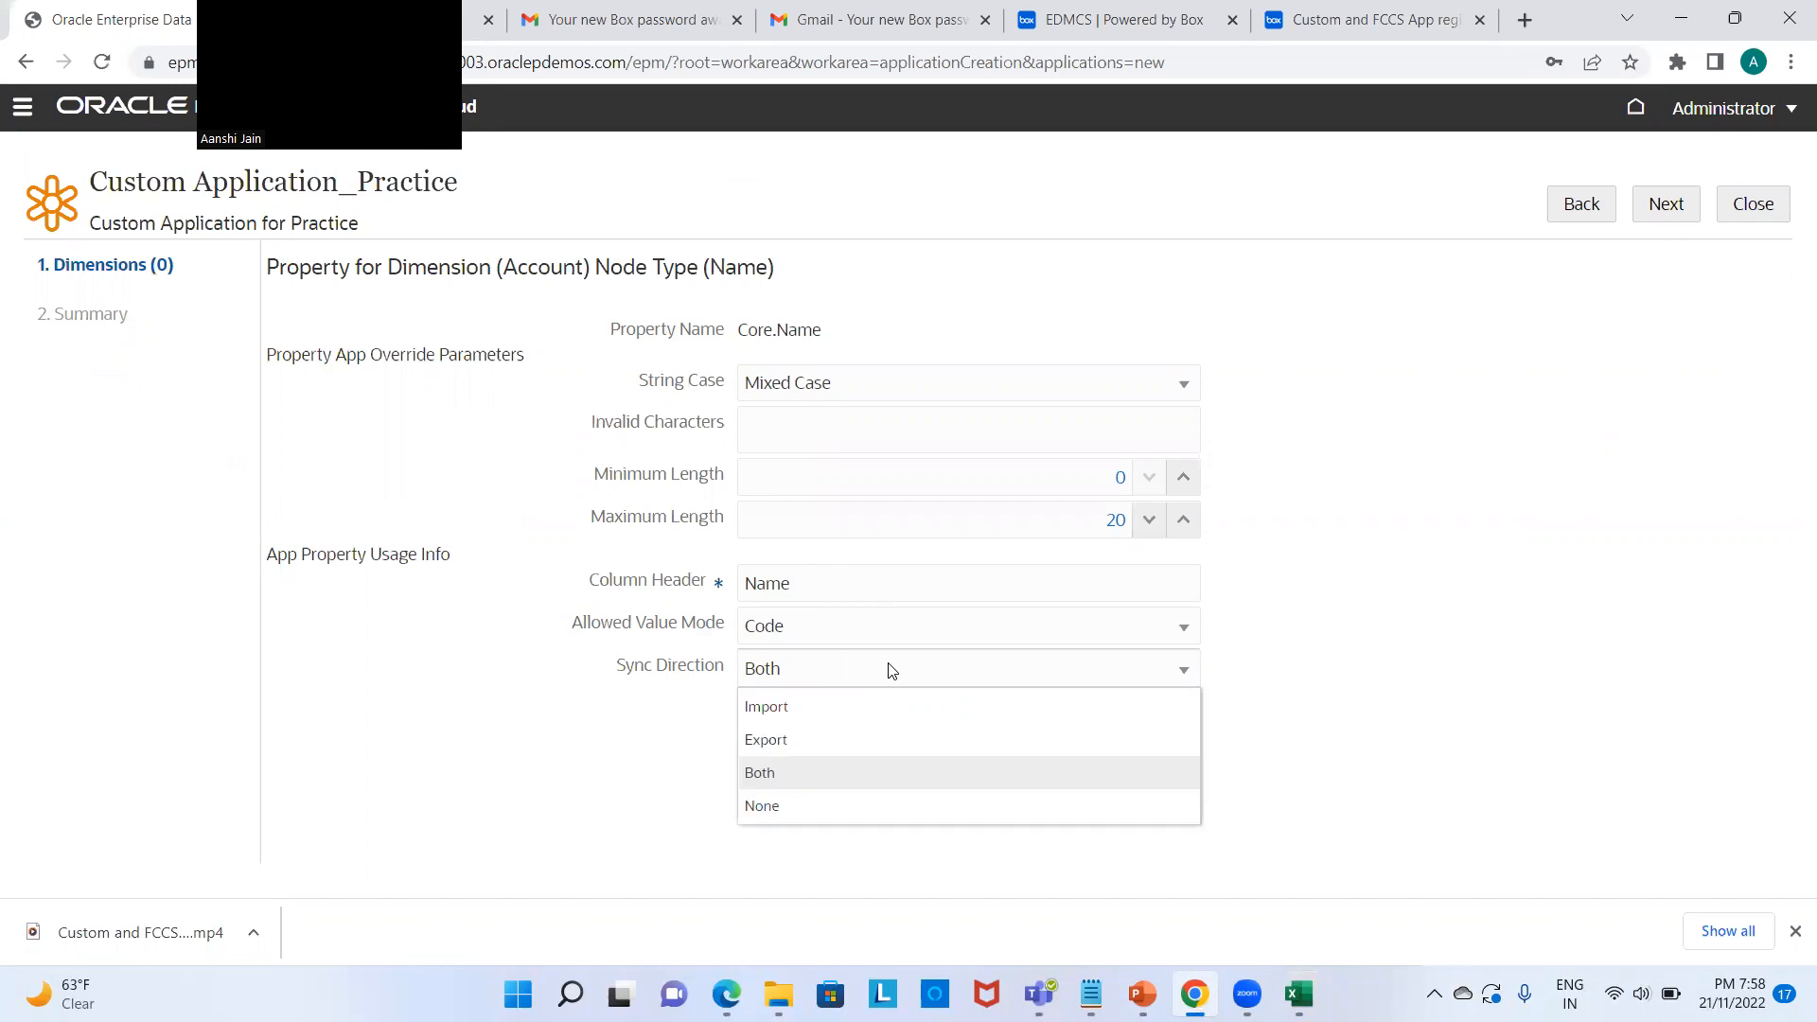
left_click(890, 669)
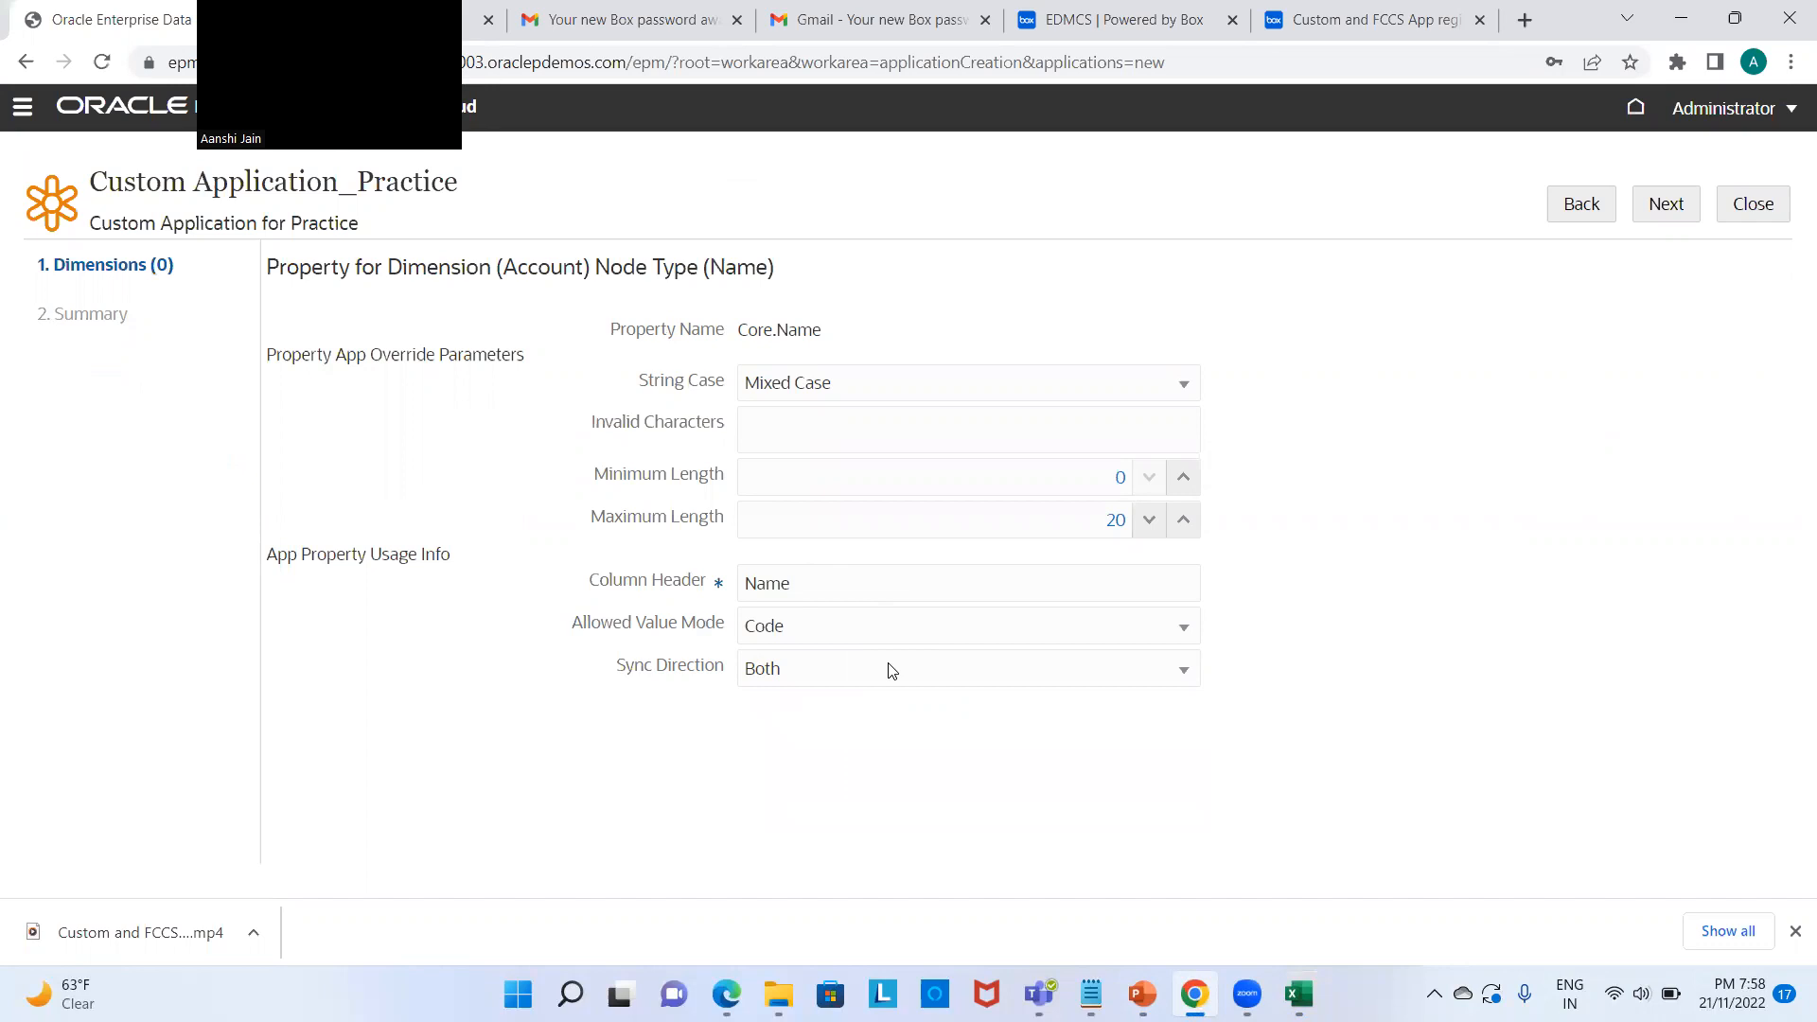
left_click(889, 670)
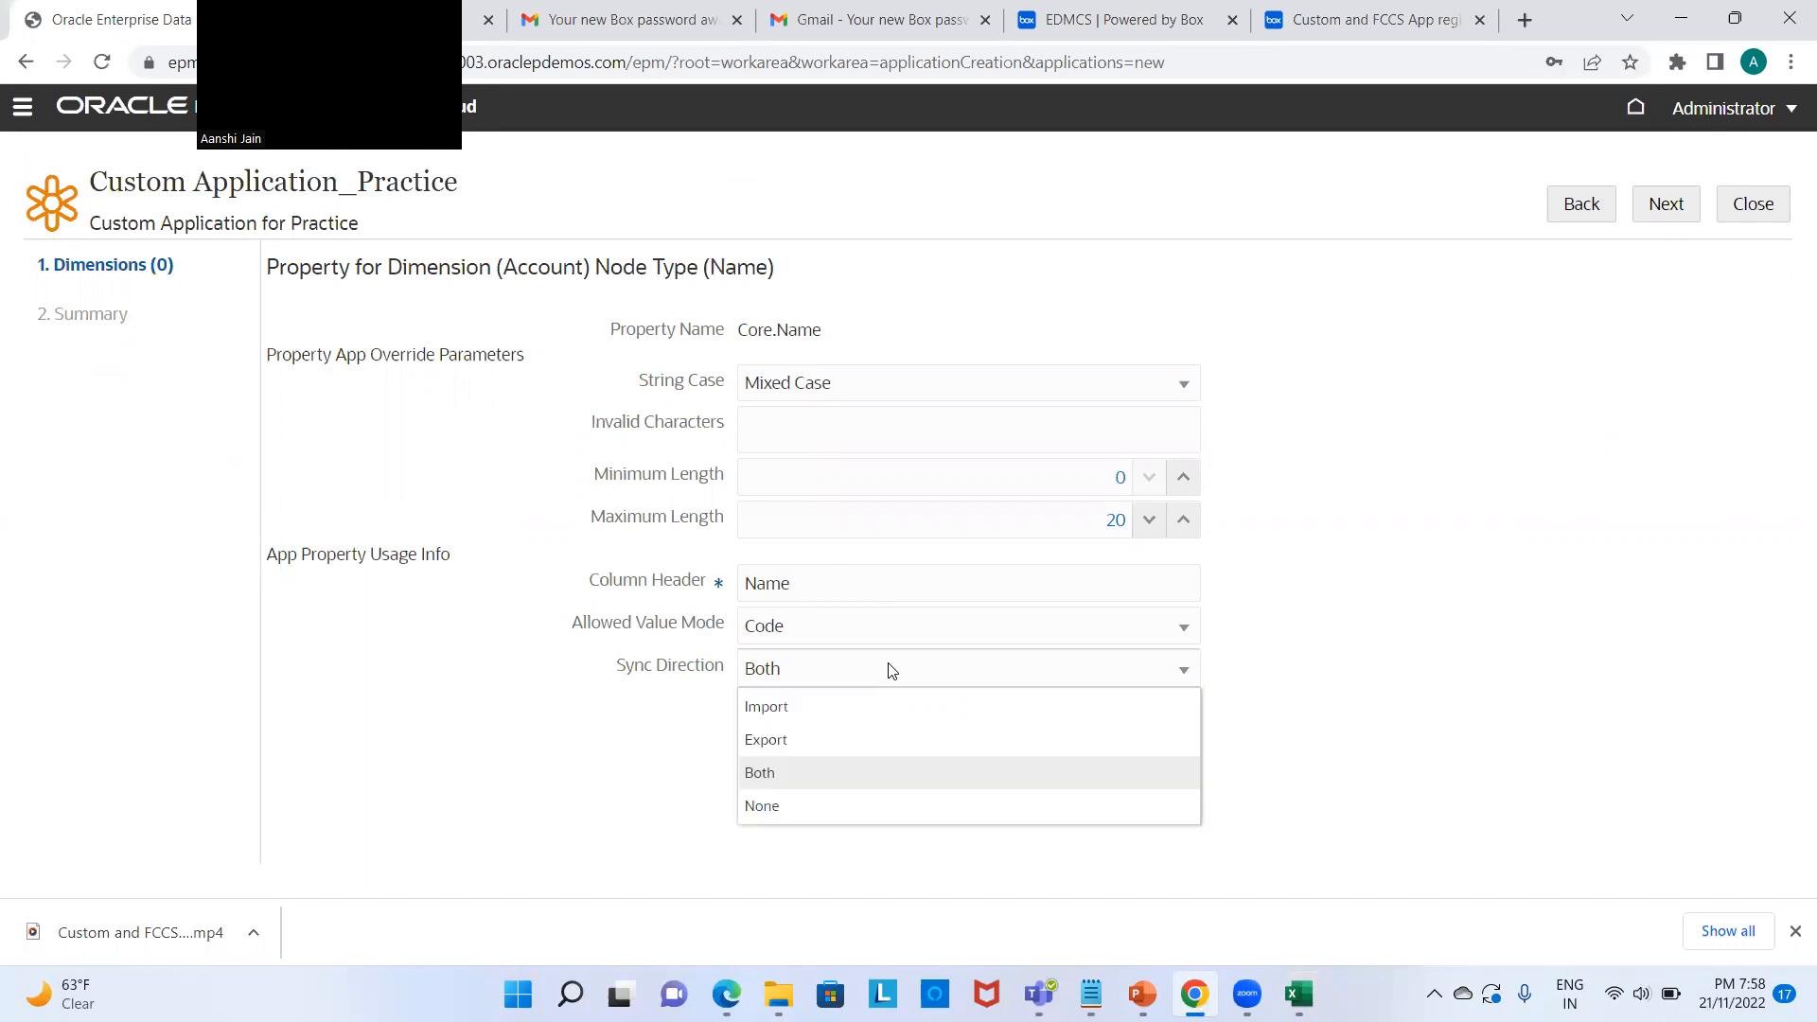
left_click(891, 670)
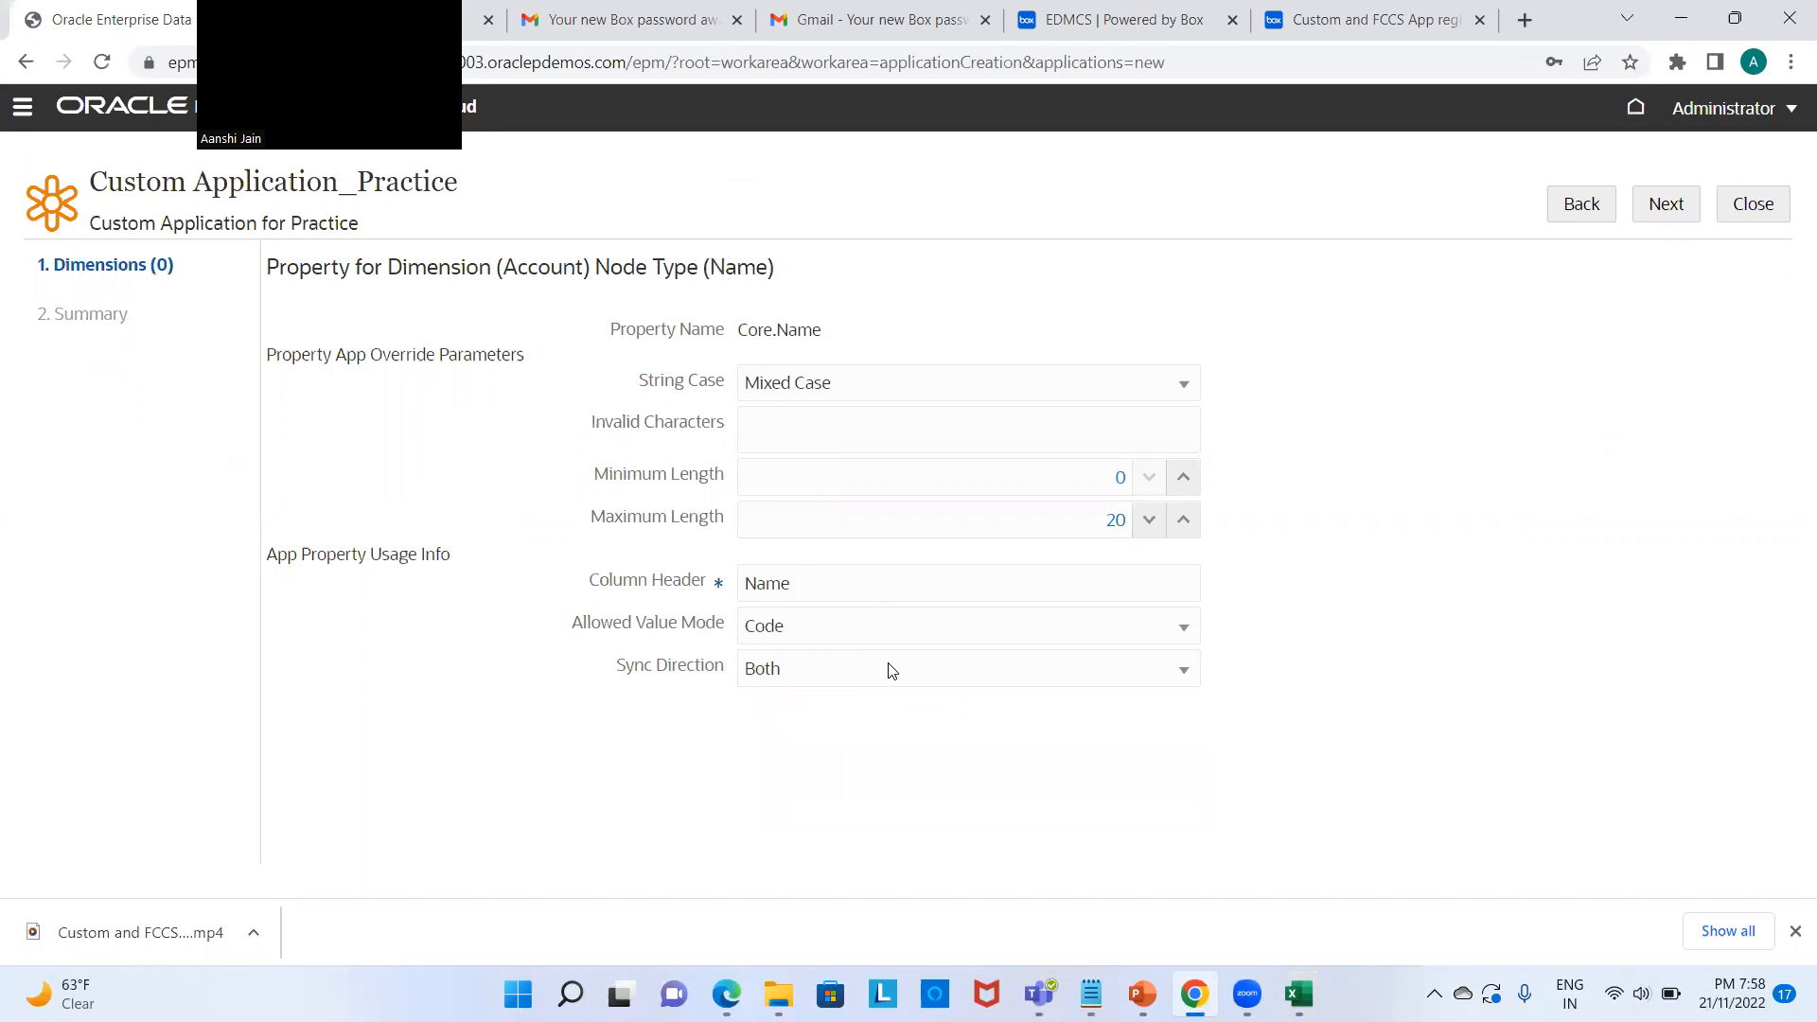
left_click(1665, 205)
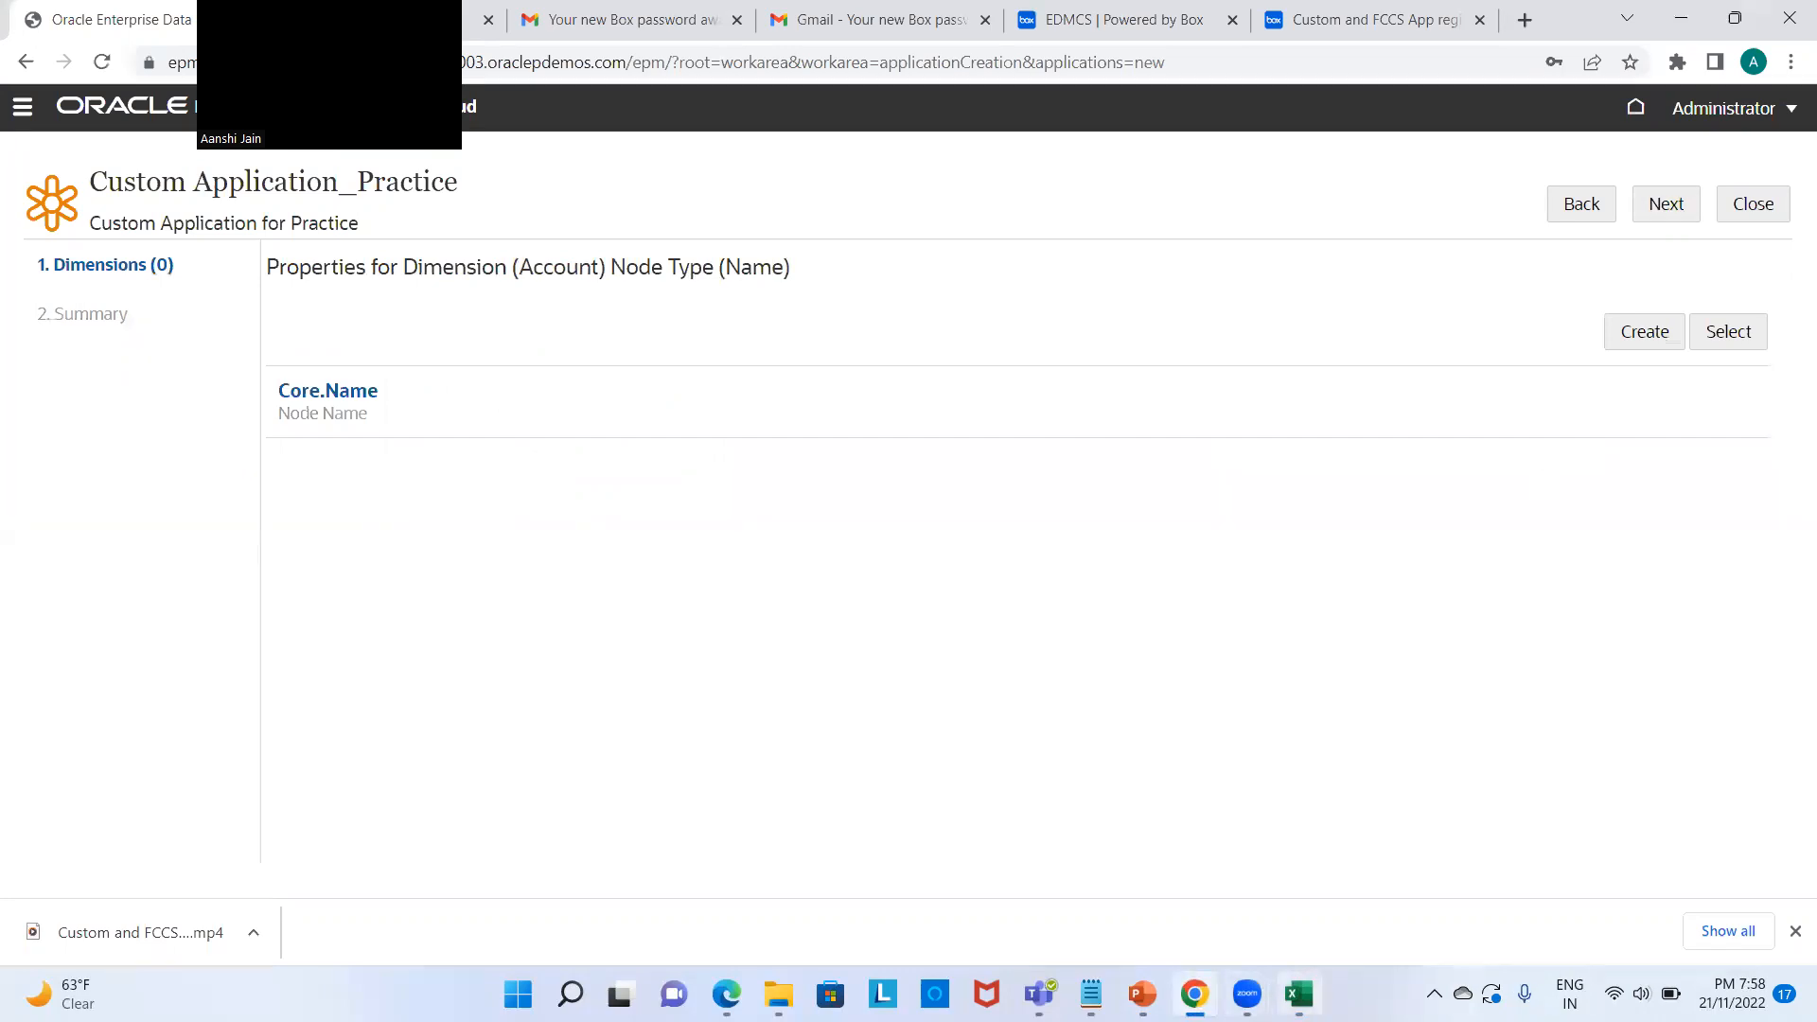
Step: Search properties for 'De' and add Core.Description to the Name node type
left_click(1298, 993)
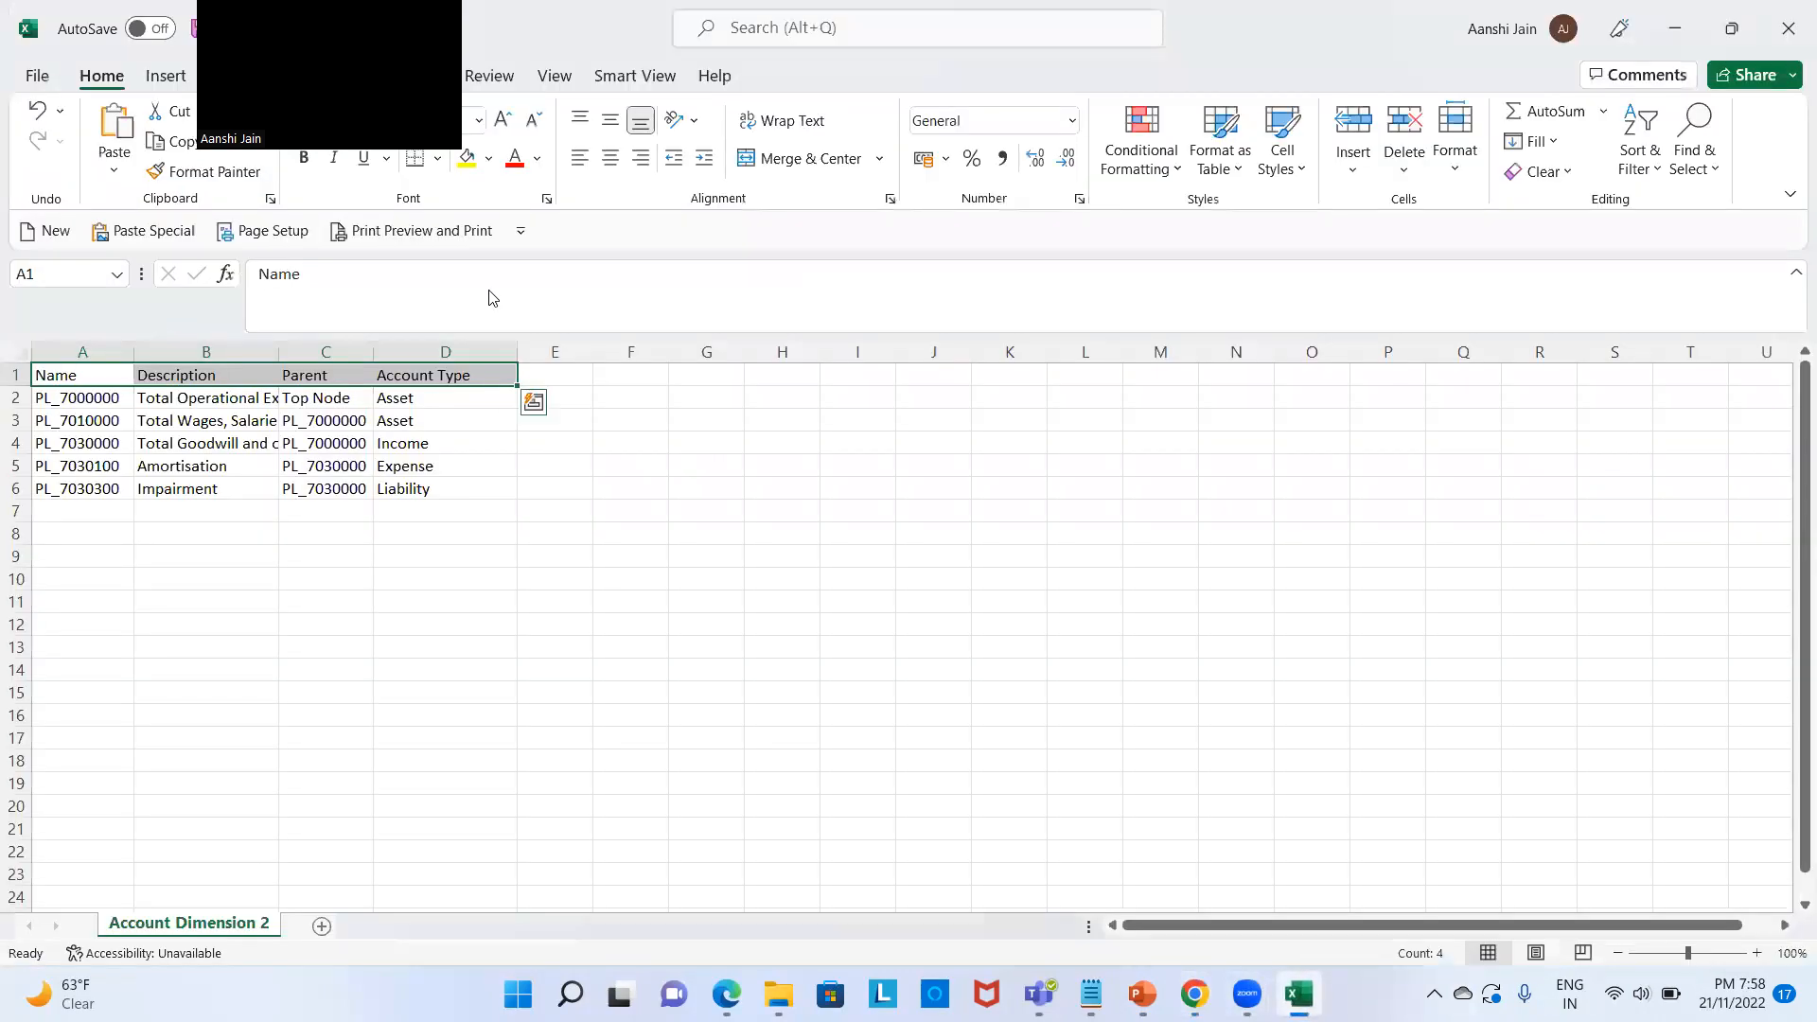
left_click_drag(279, 352, 281, 352)
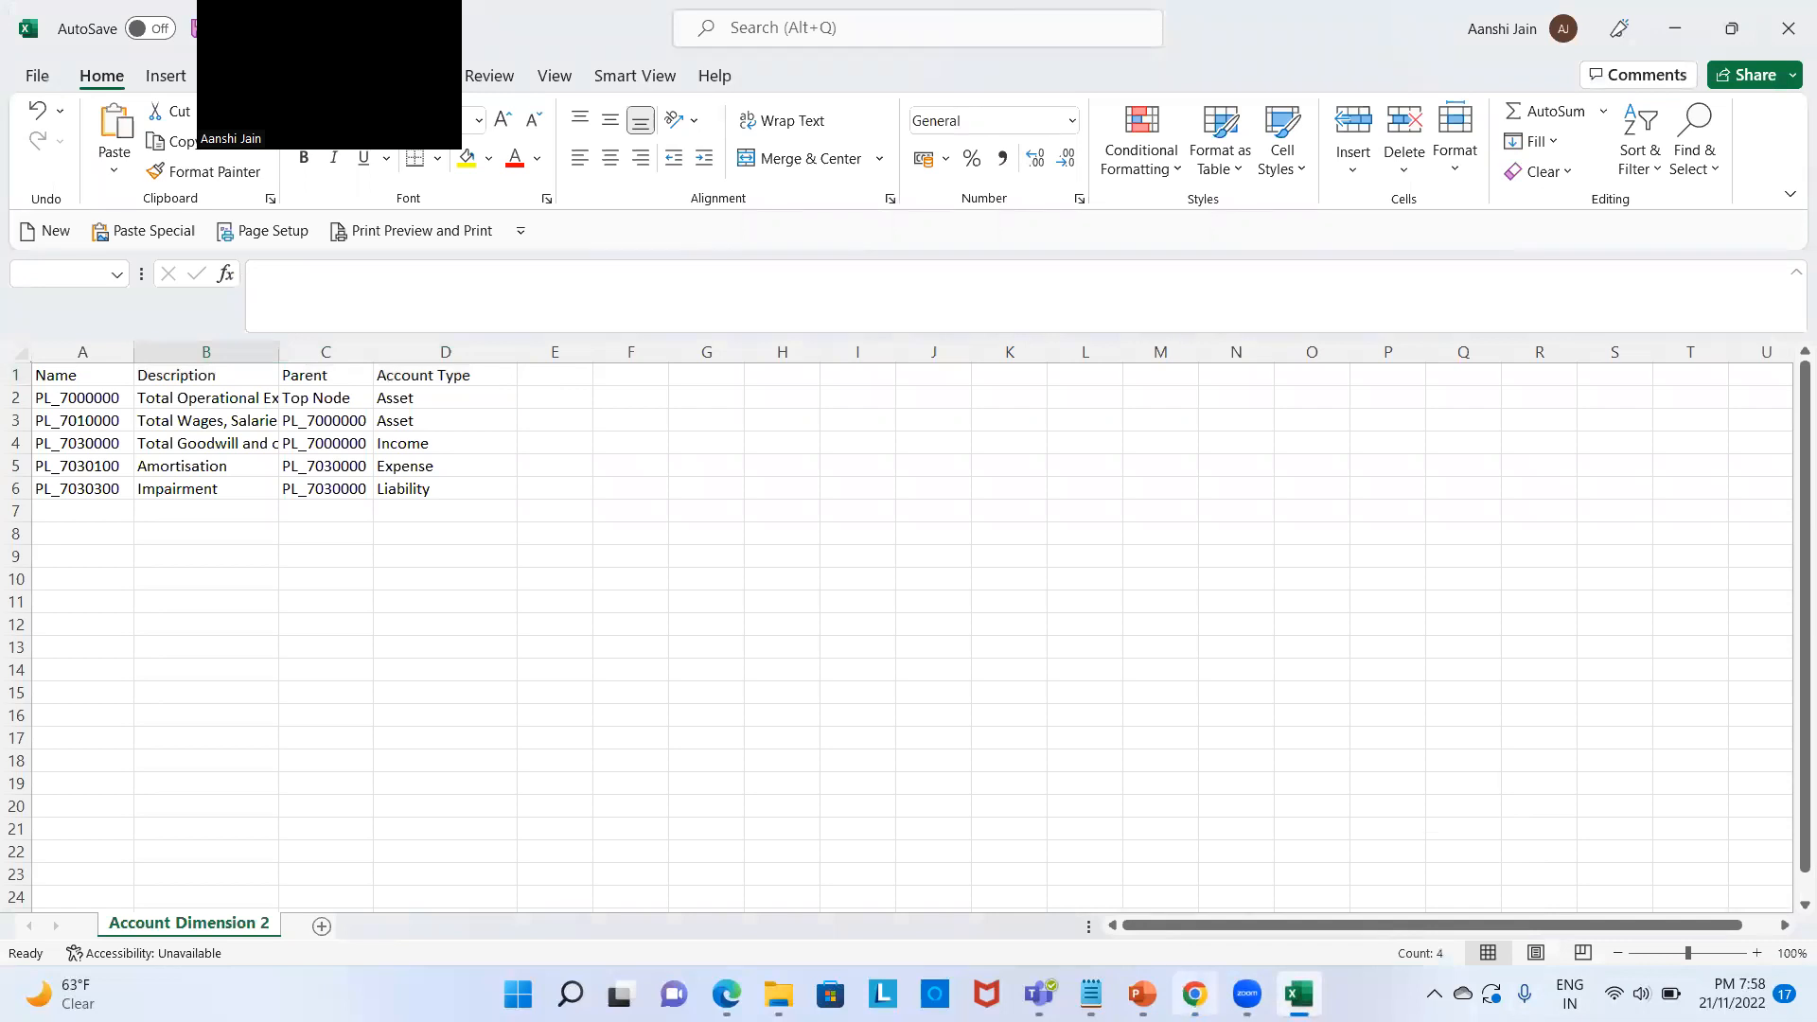
left_click(1194, 993)
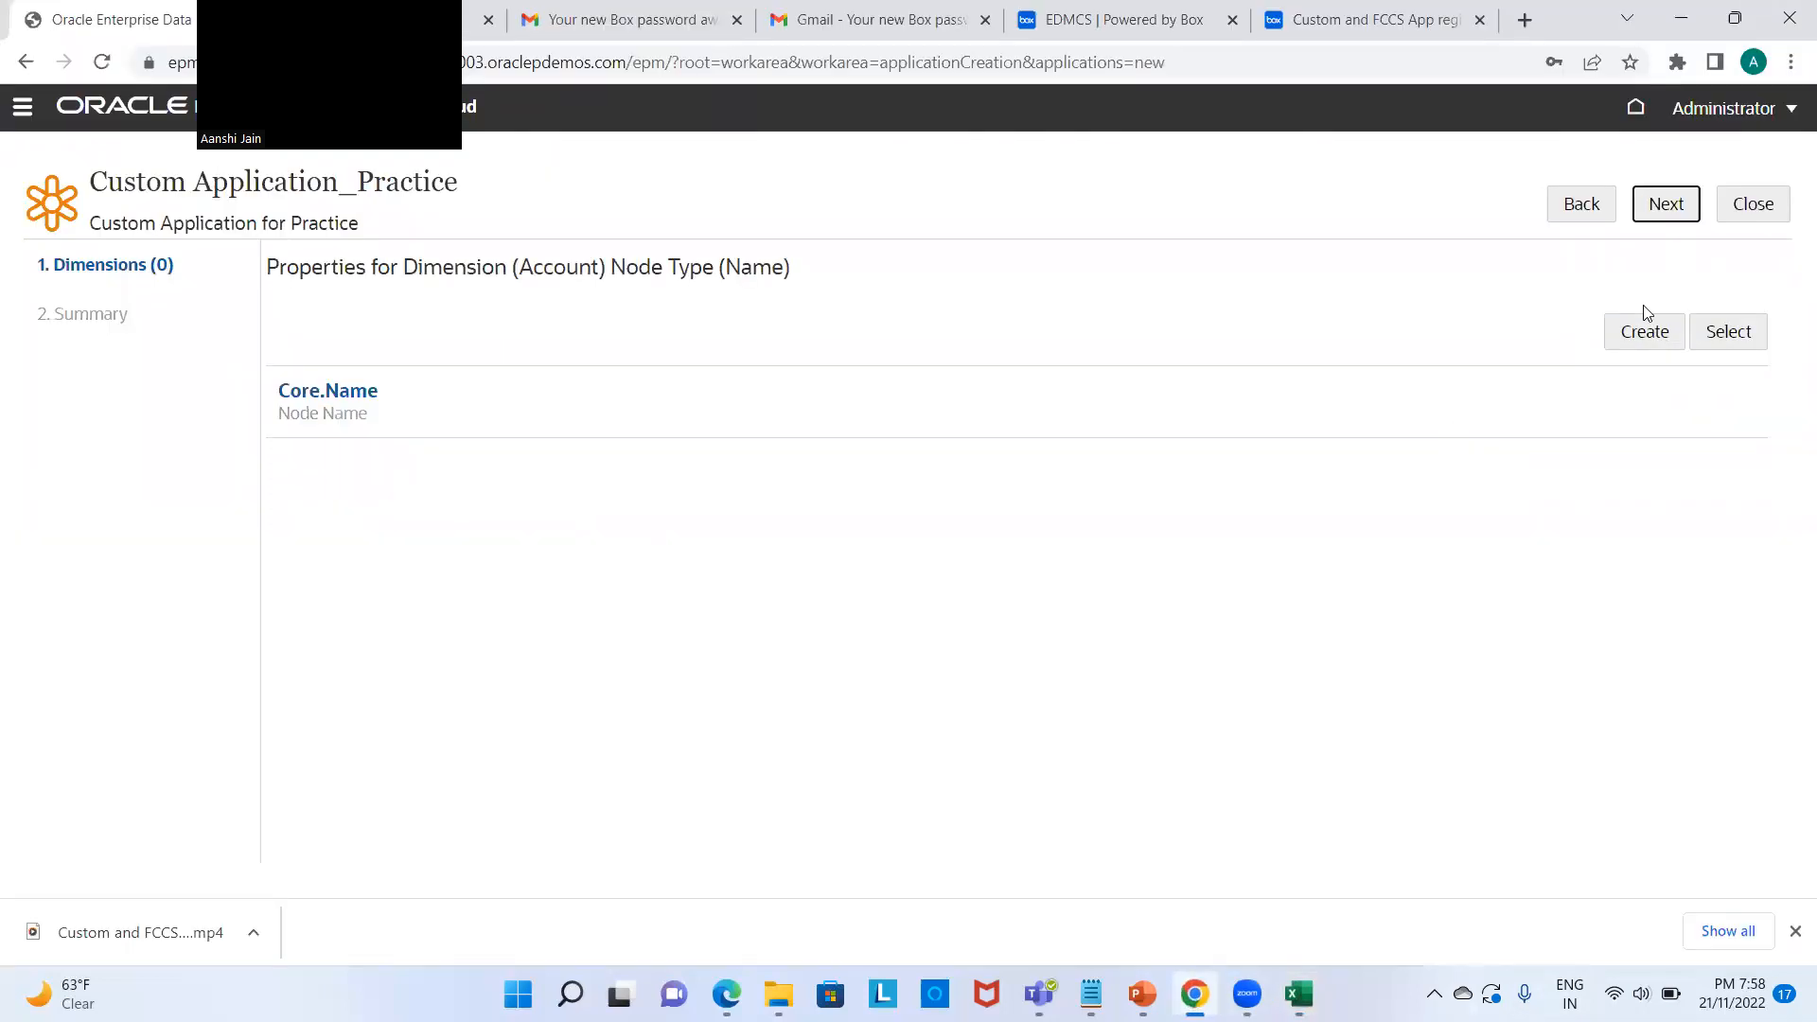
left_click(1735, 341)
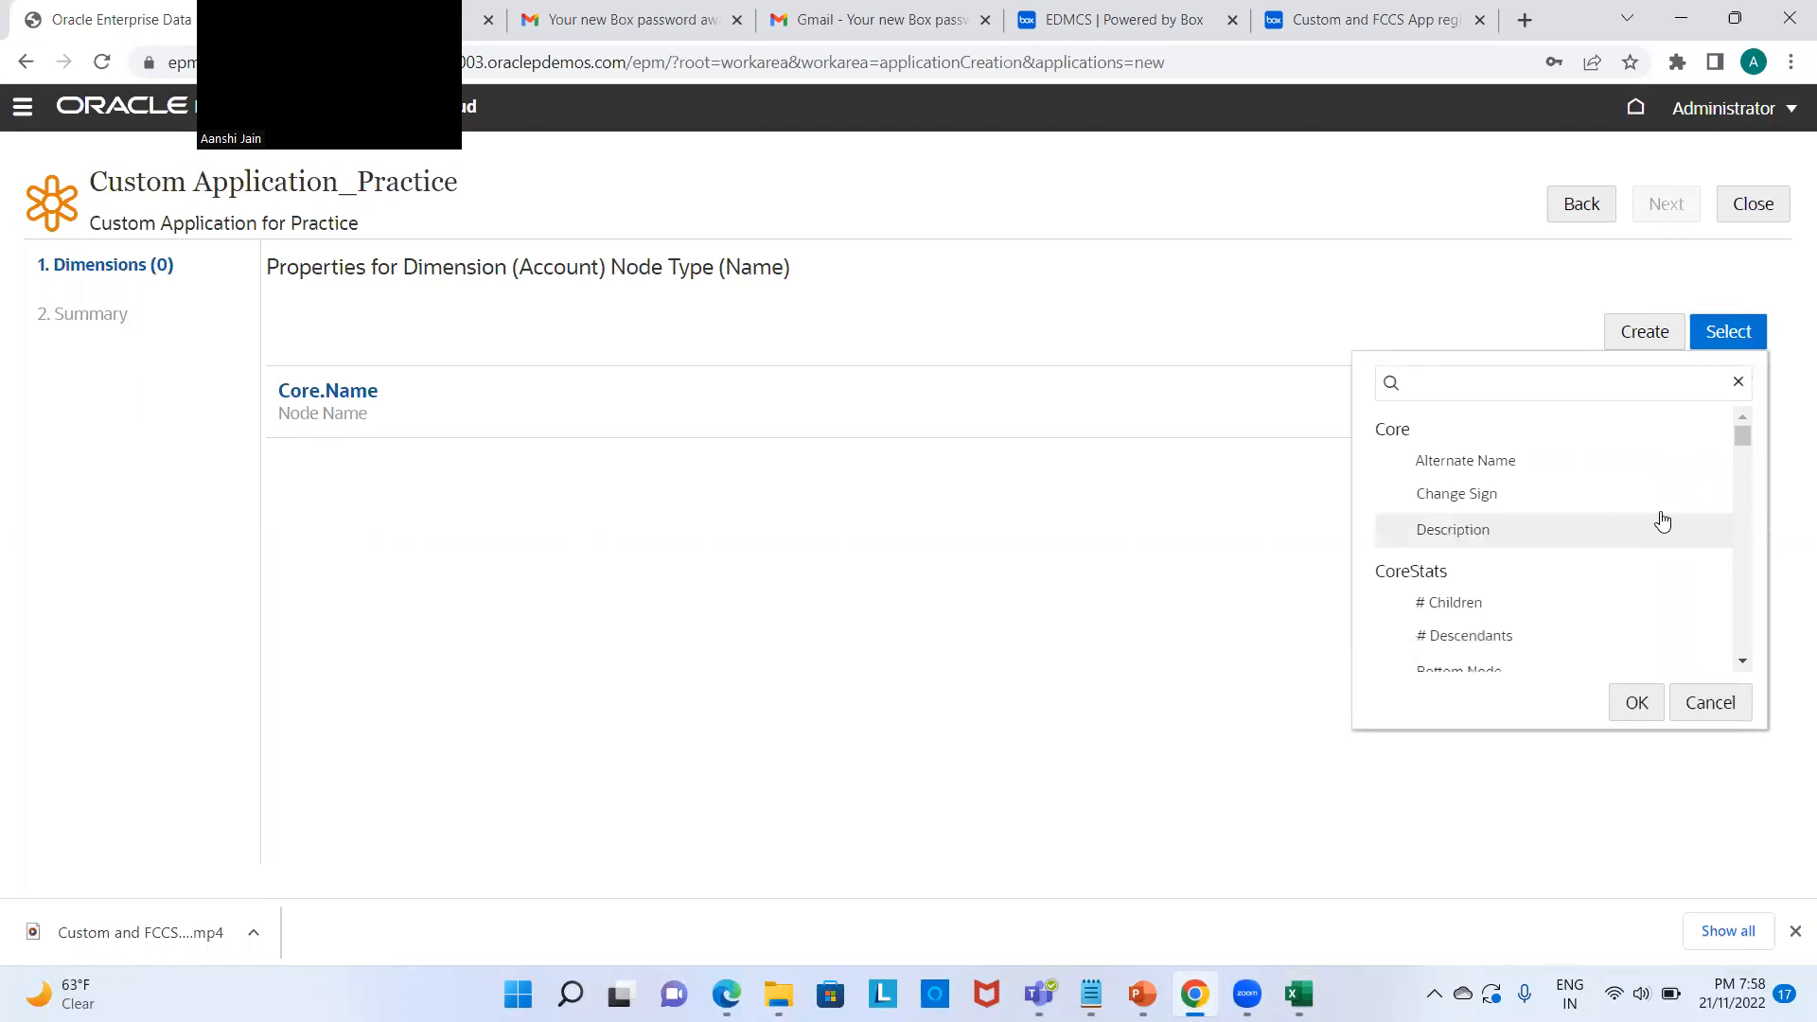
left_click_drag(1737, 433, 1730, 380)
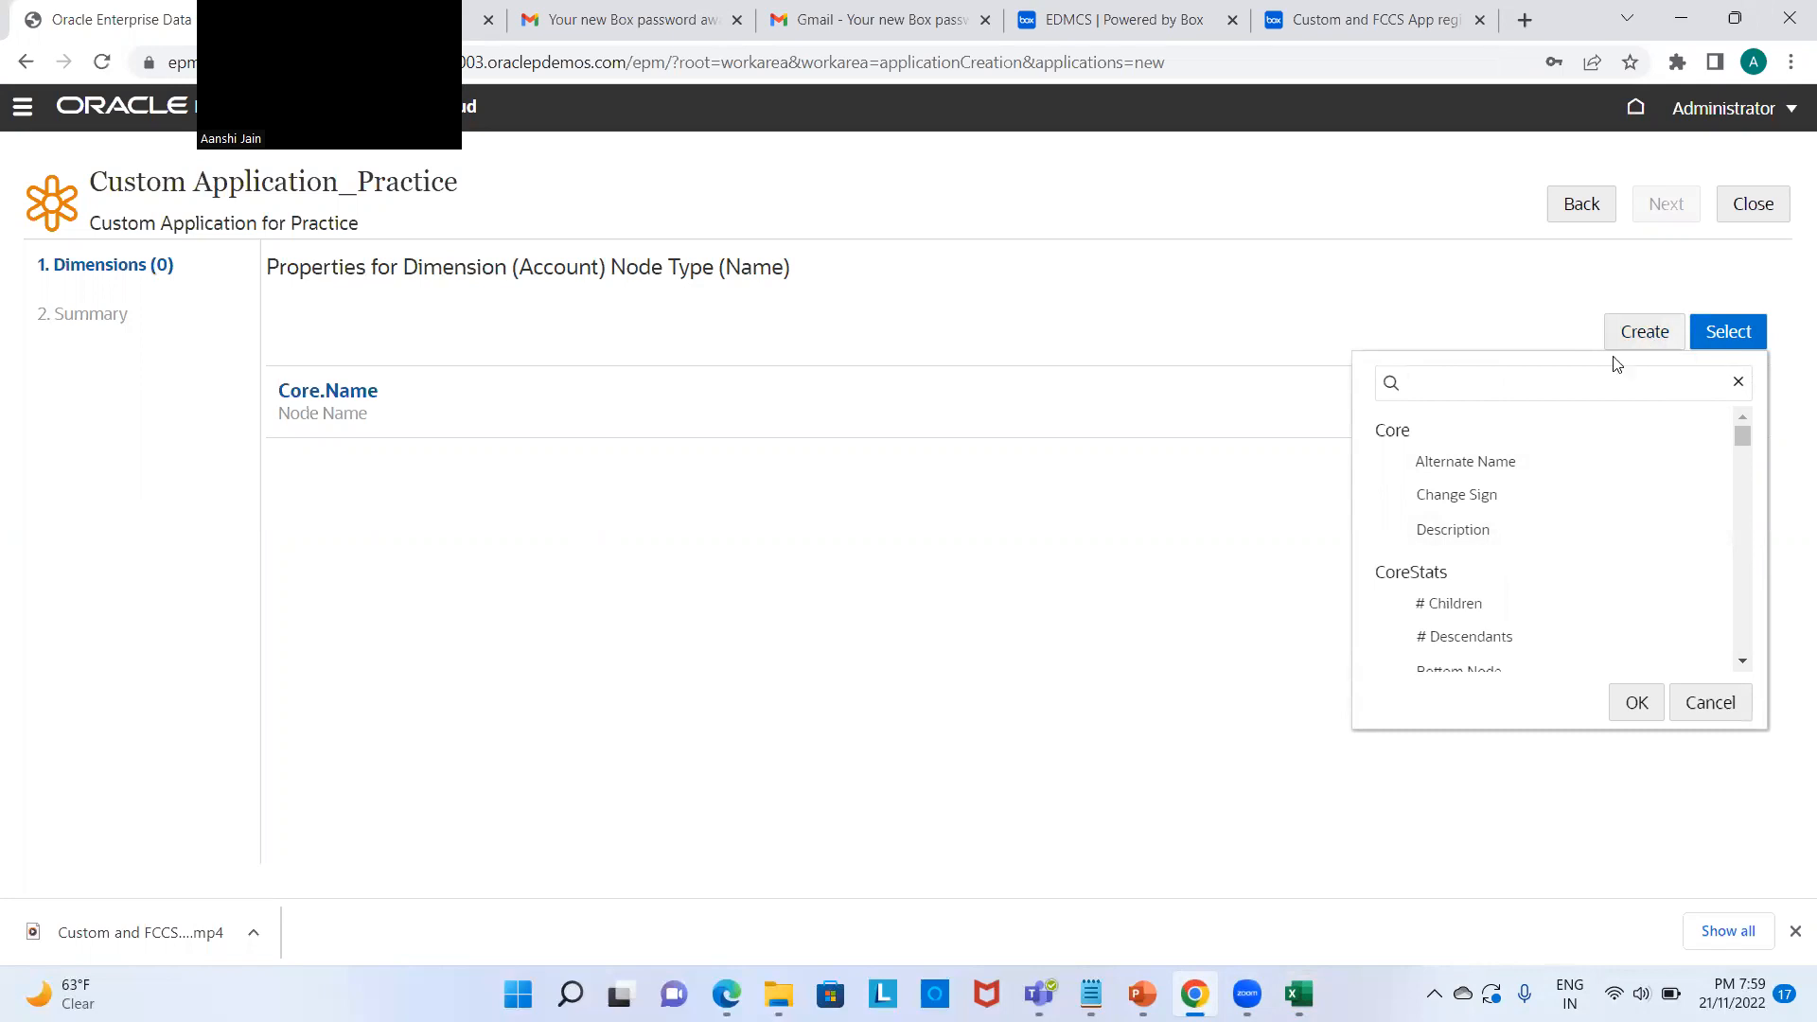
type("De")
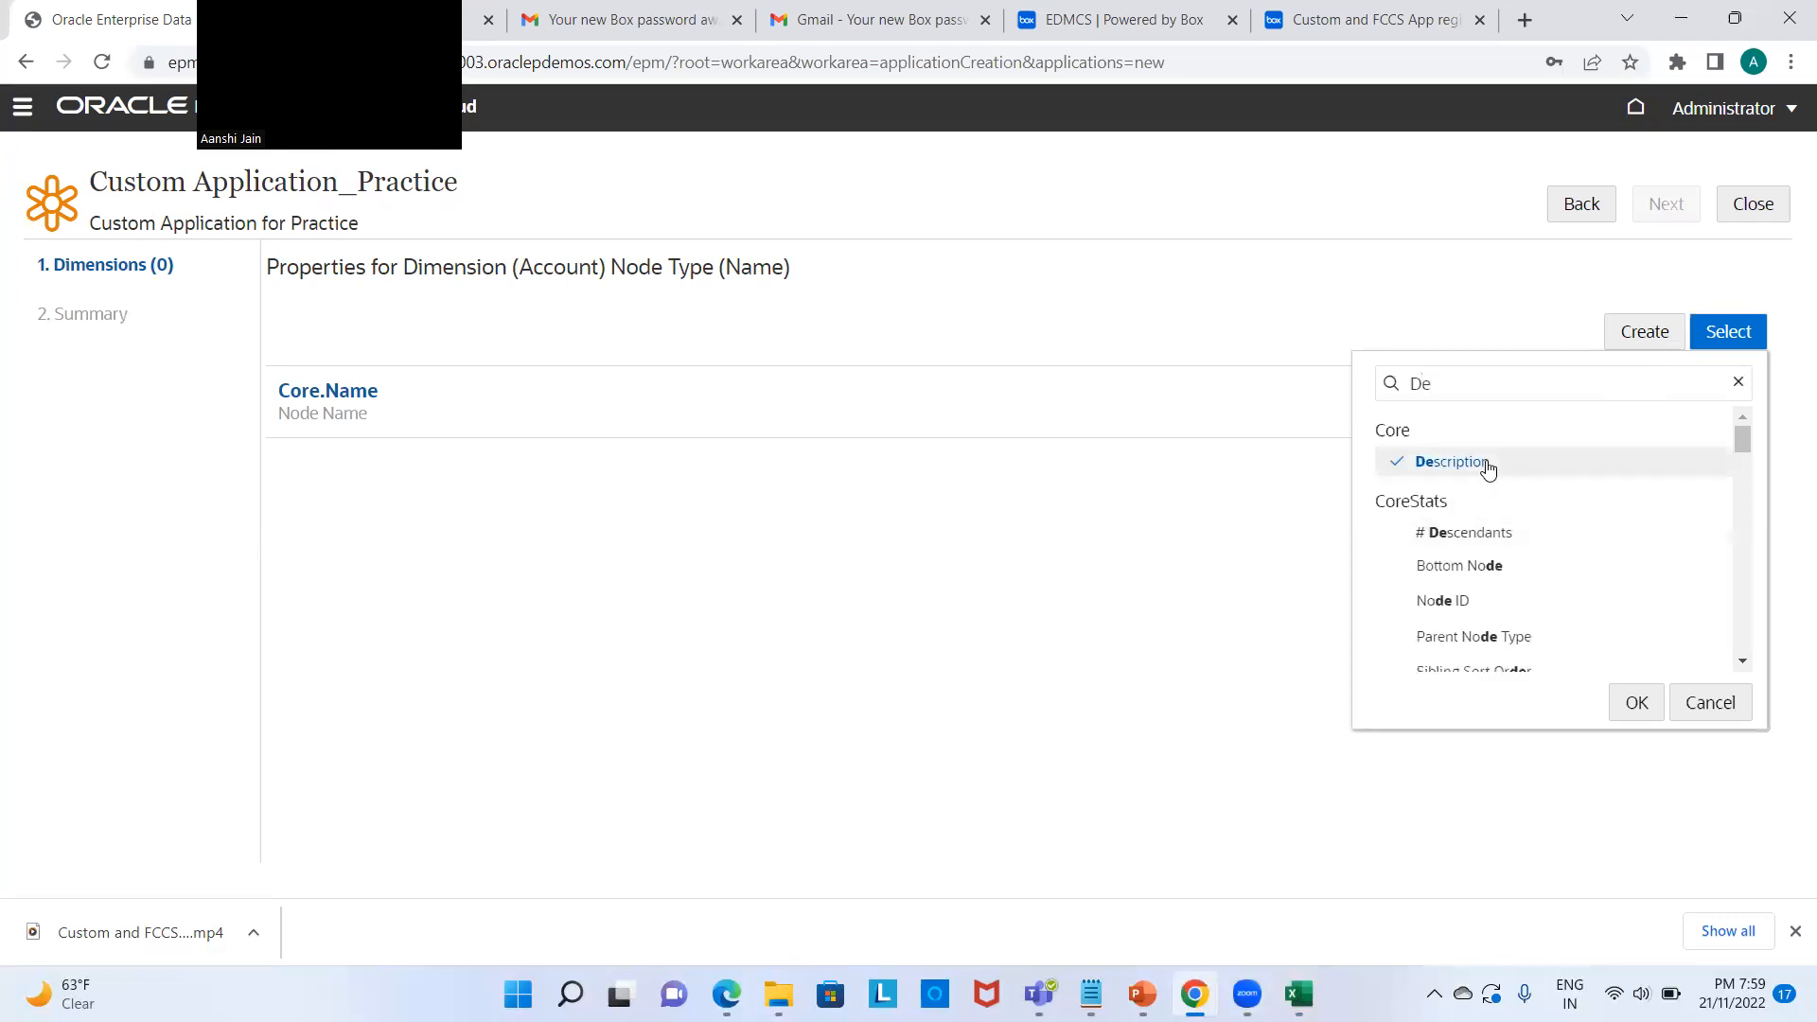
left_click(1649, 712)
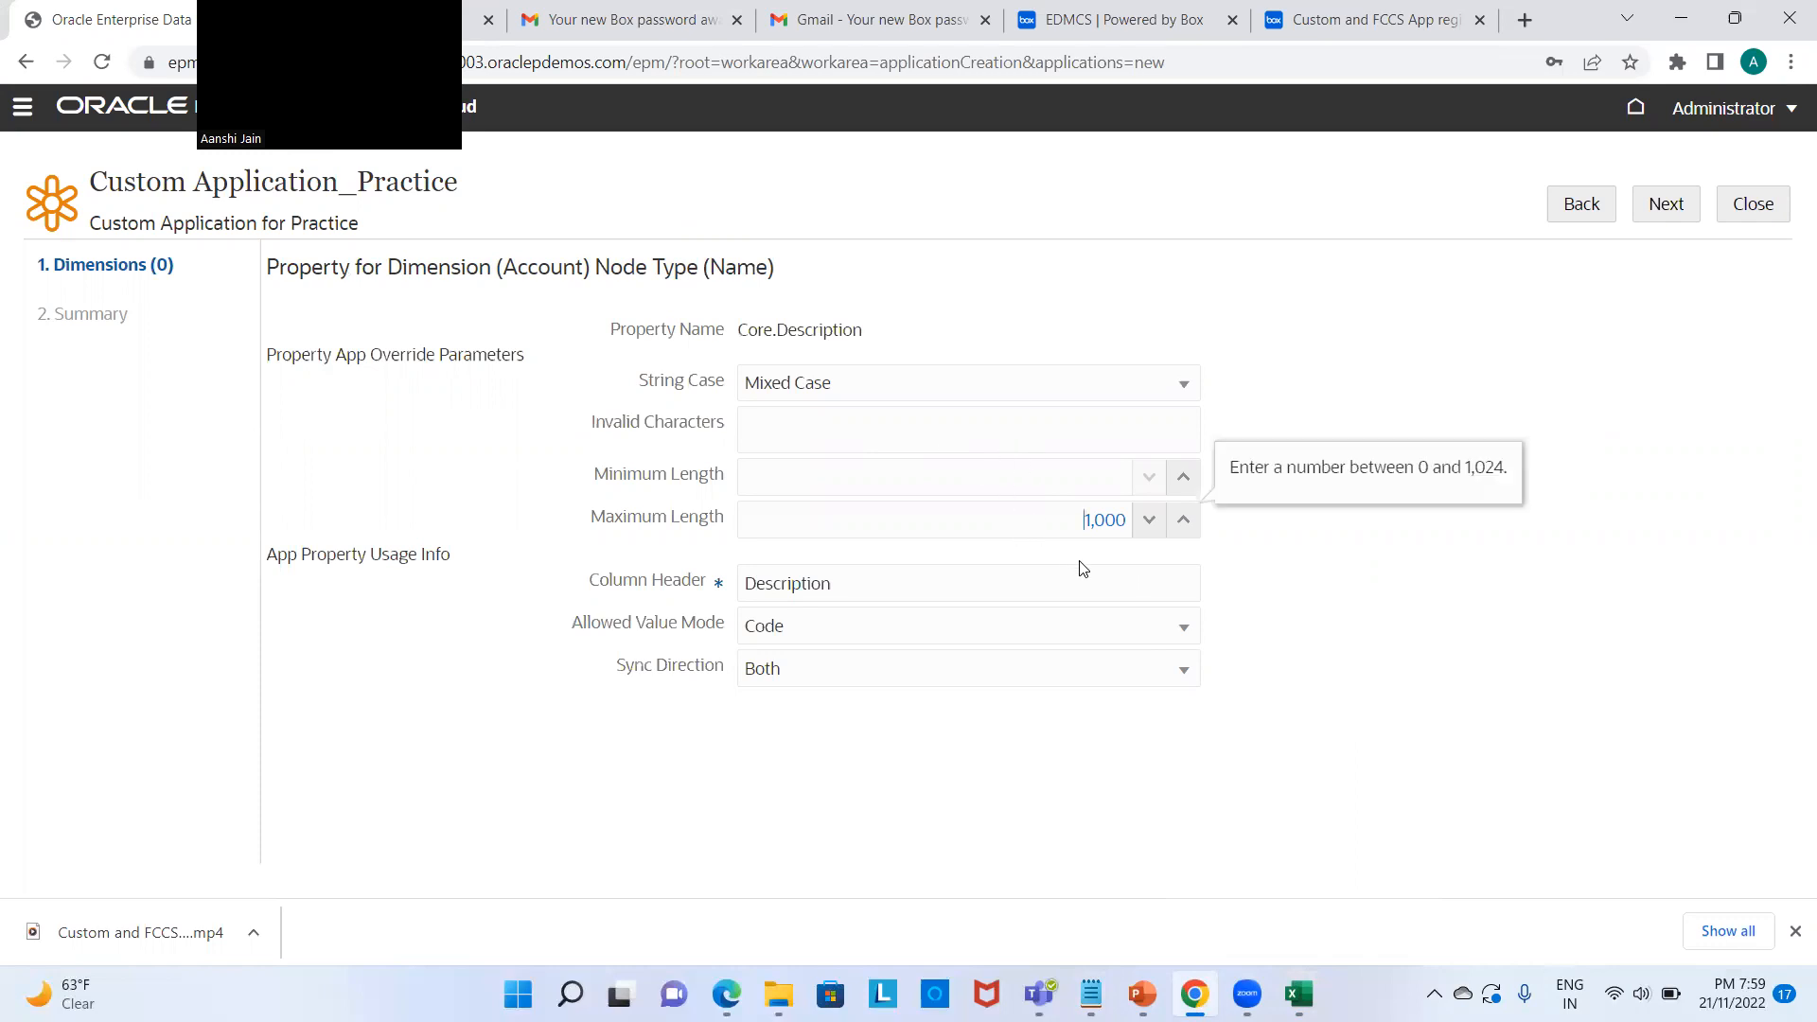
Step: Change Core.Description's maximum length from 1,000 to 100 and save
key("Delete")
key("Delete")
key("Delete")
key("Delete")
key("Delete")
type("100")
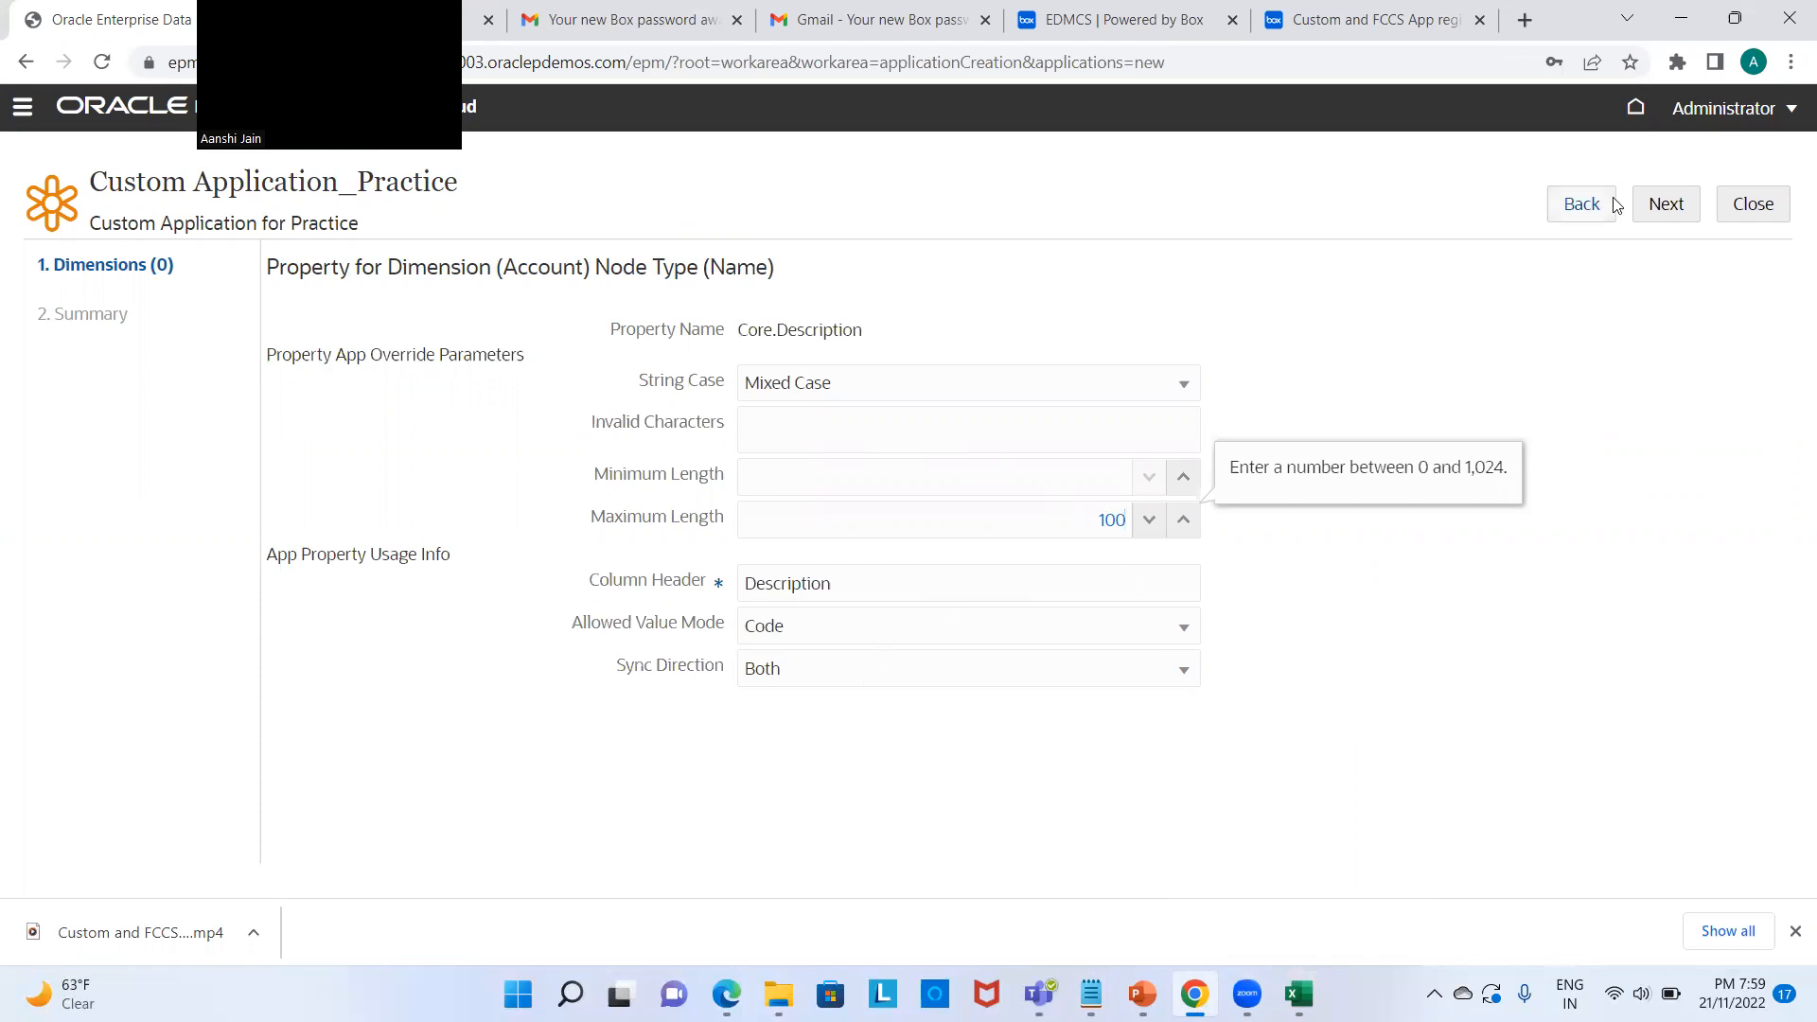
left_click(1651, 213)
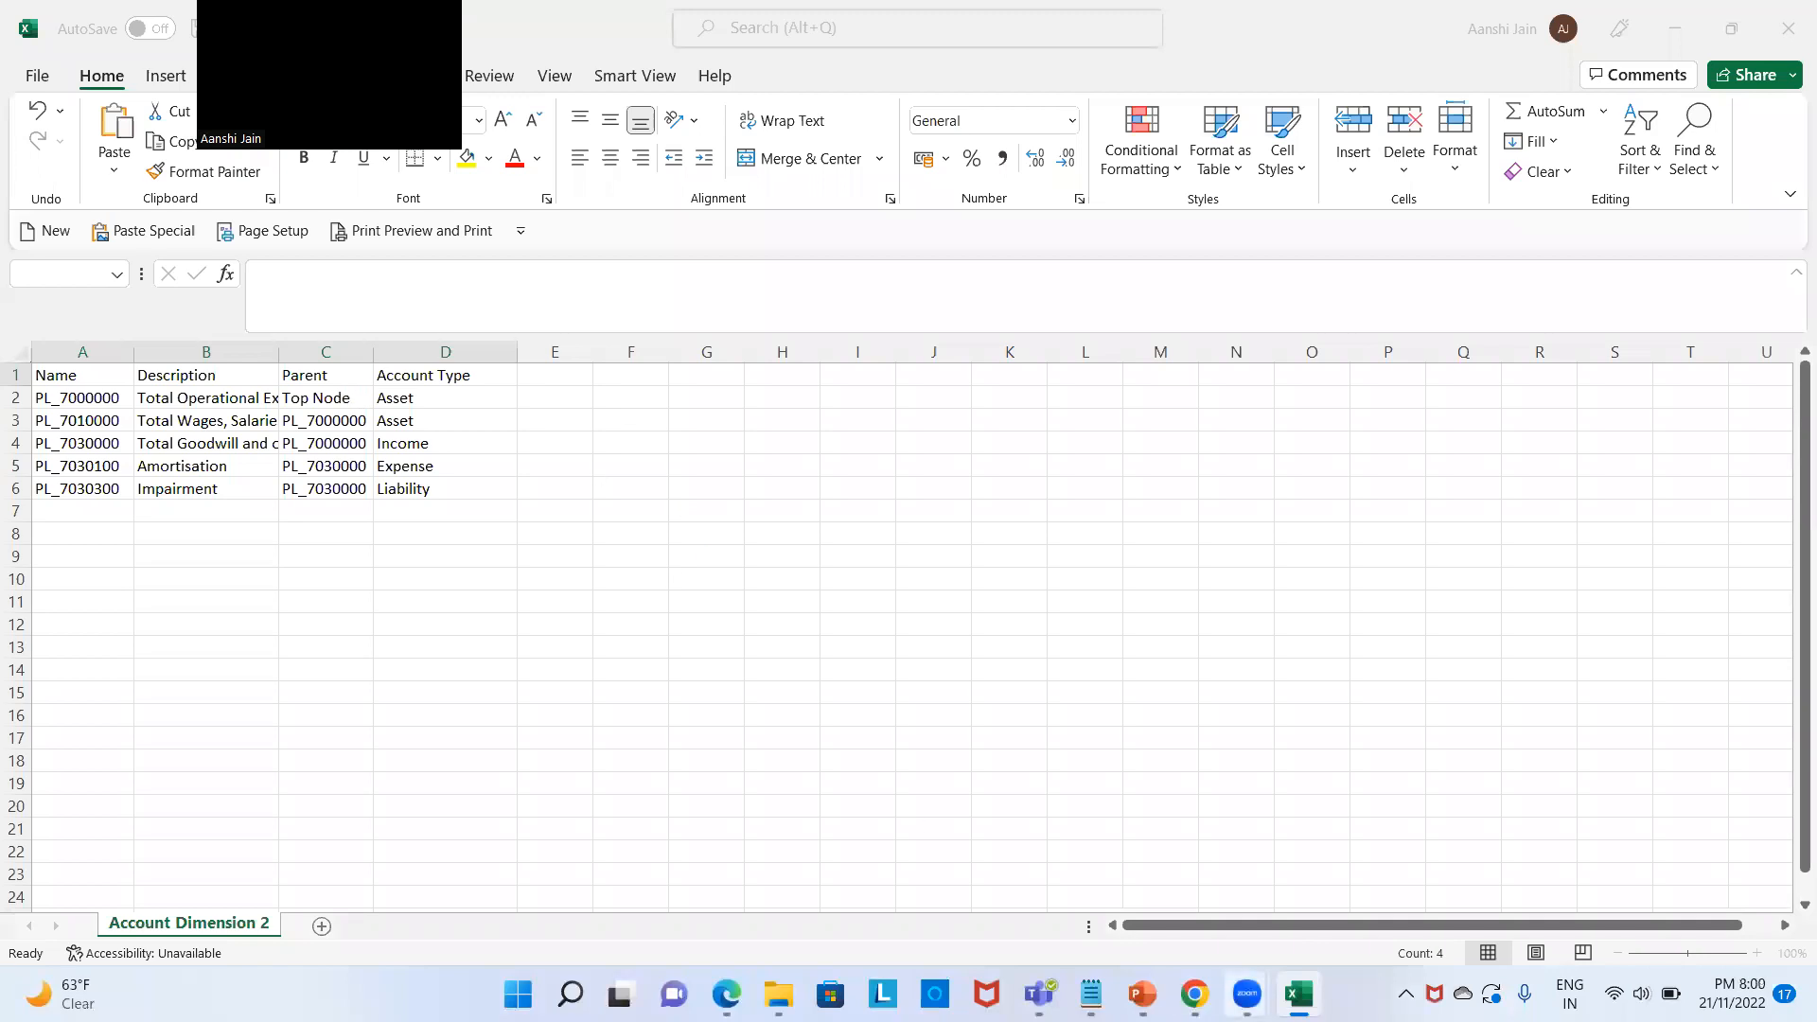
Step: Search 'Parent', add CoreStats.Parent to the node type, and save it
left_click(1194, 993)
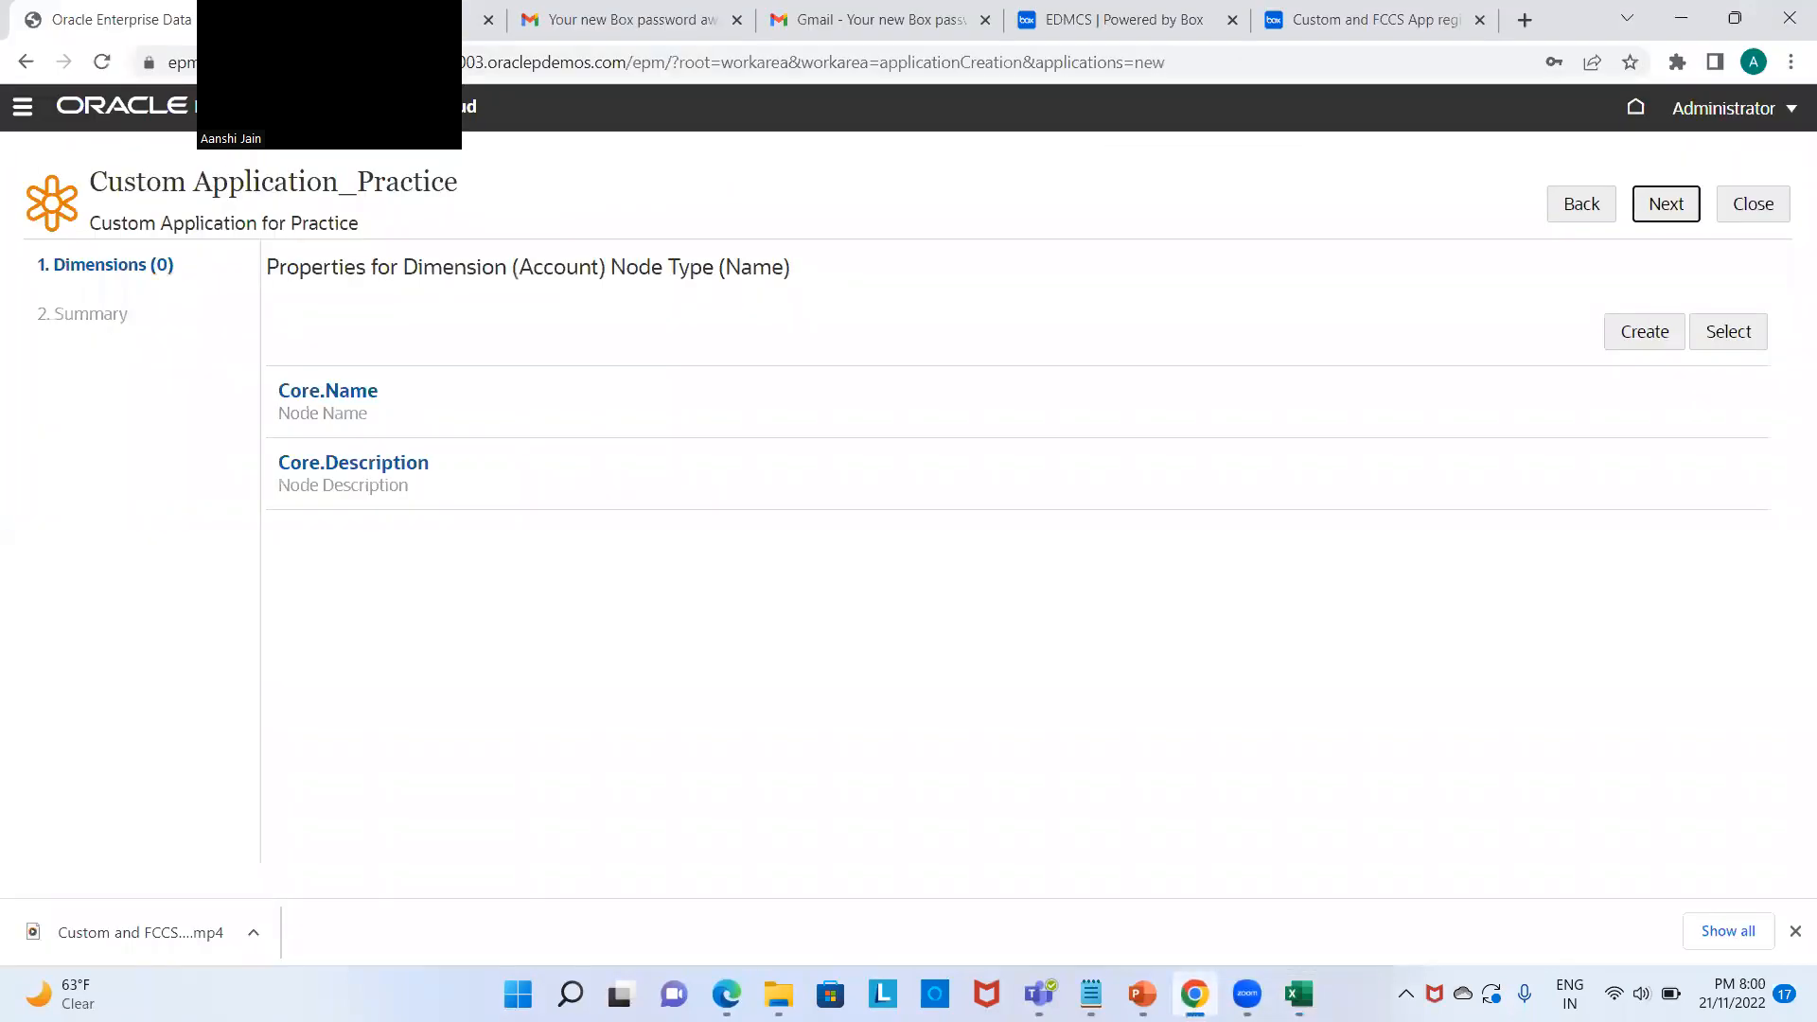
left_click(1194, 993)
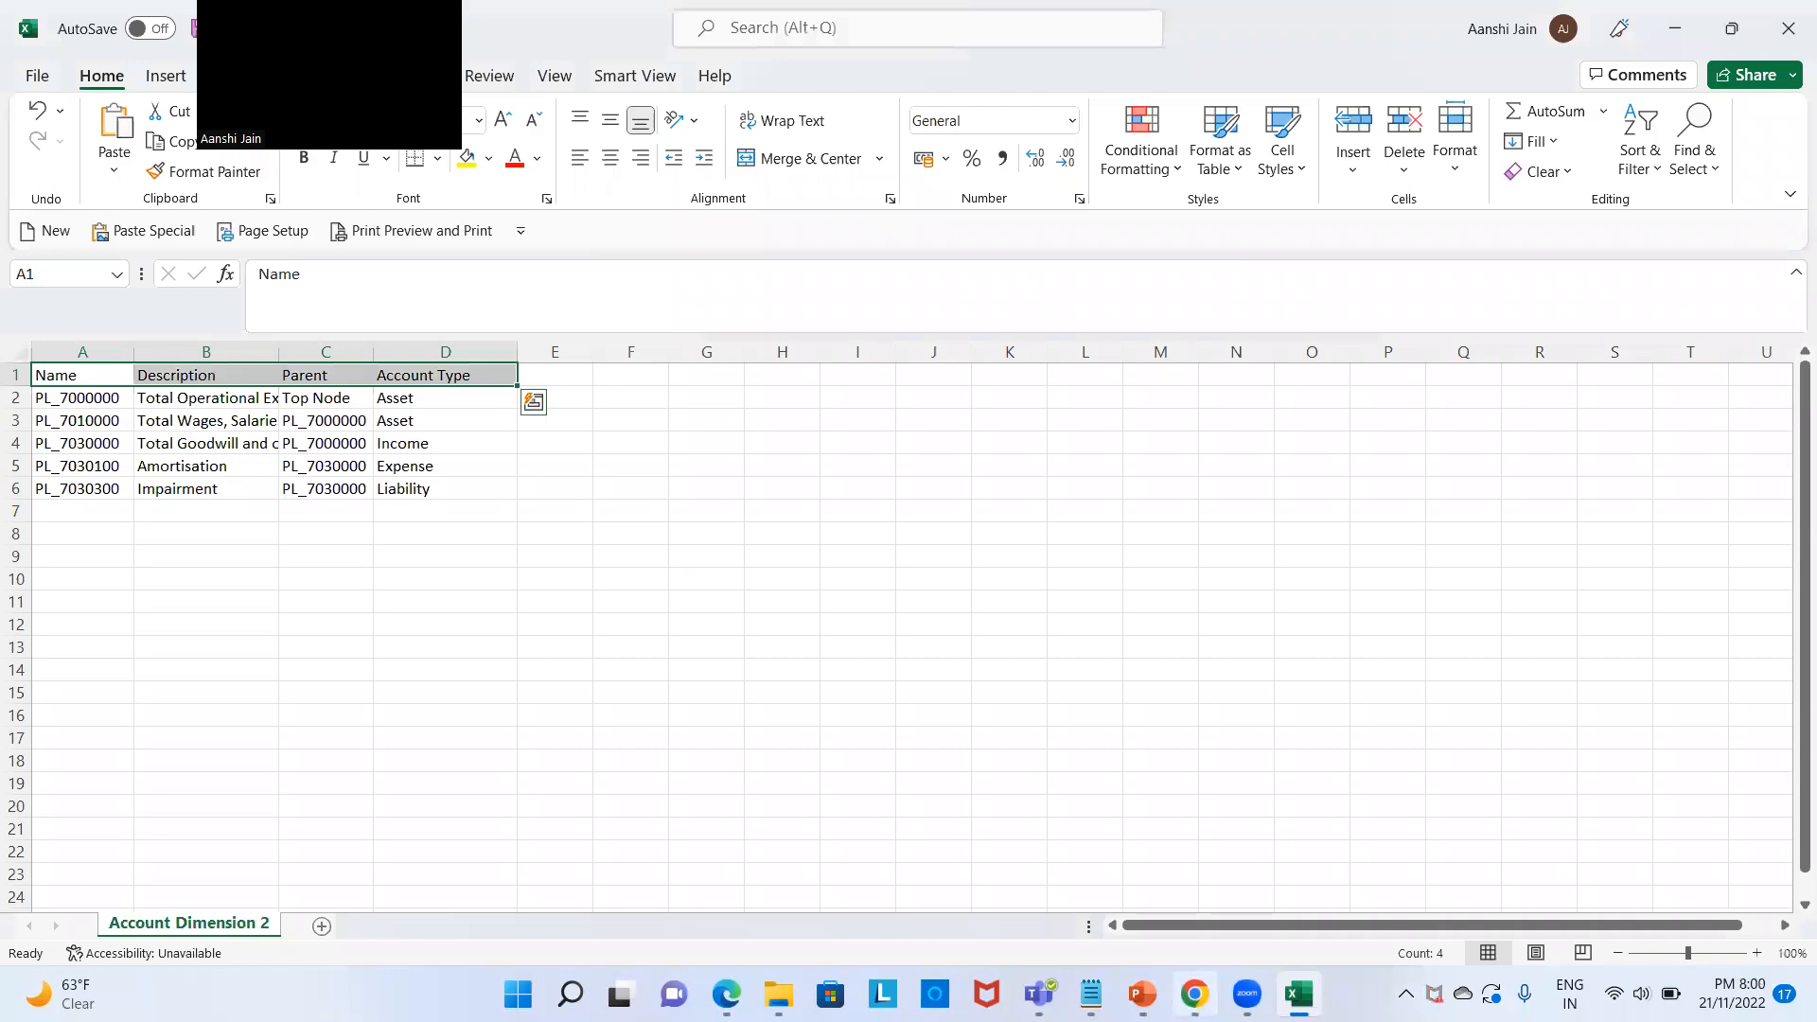
left_click(1194, 994)
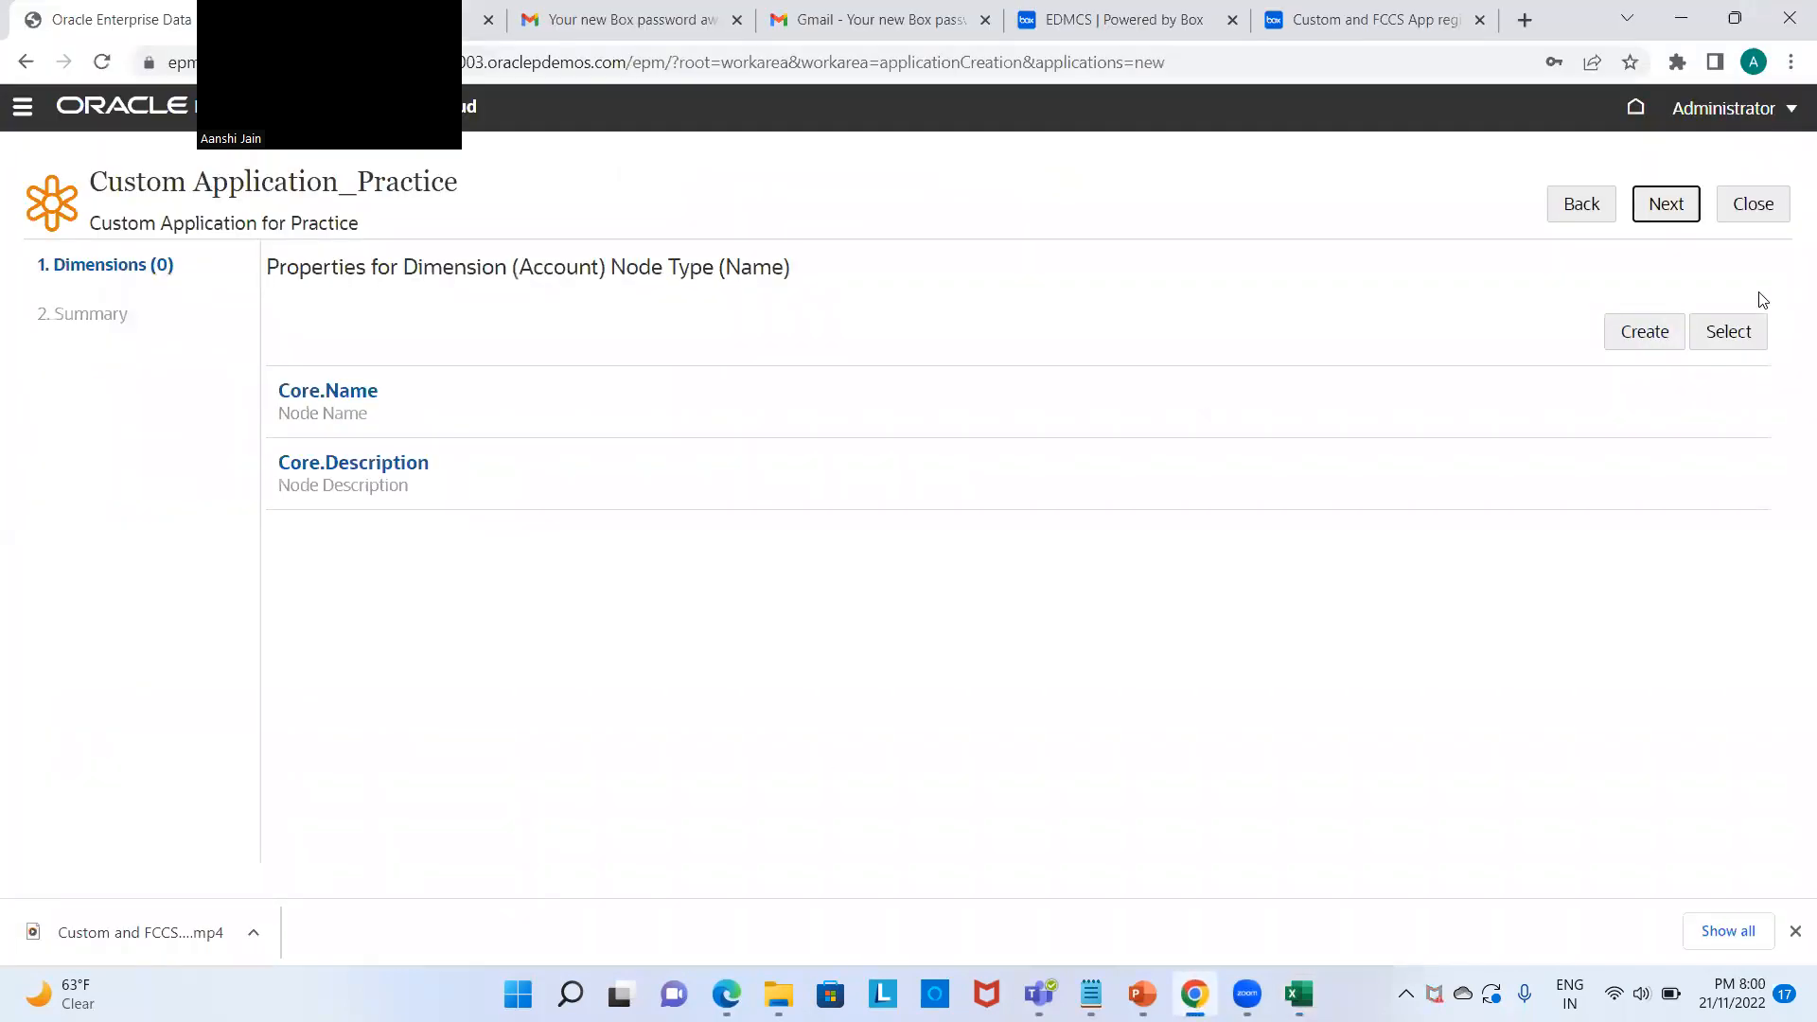
left_click(1735, 336)
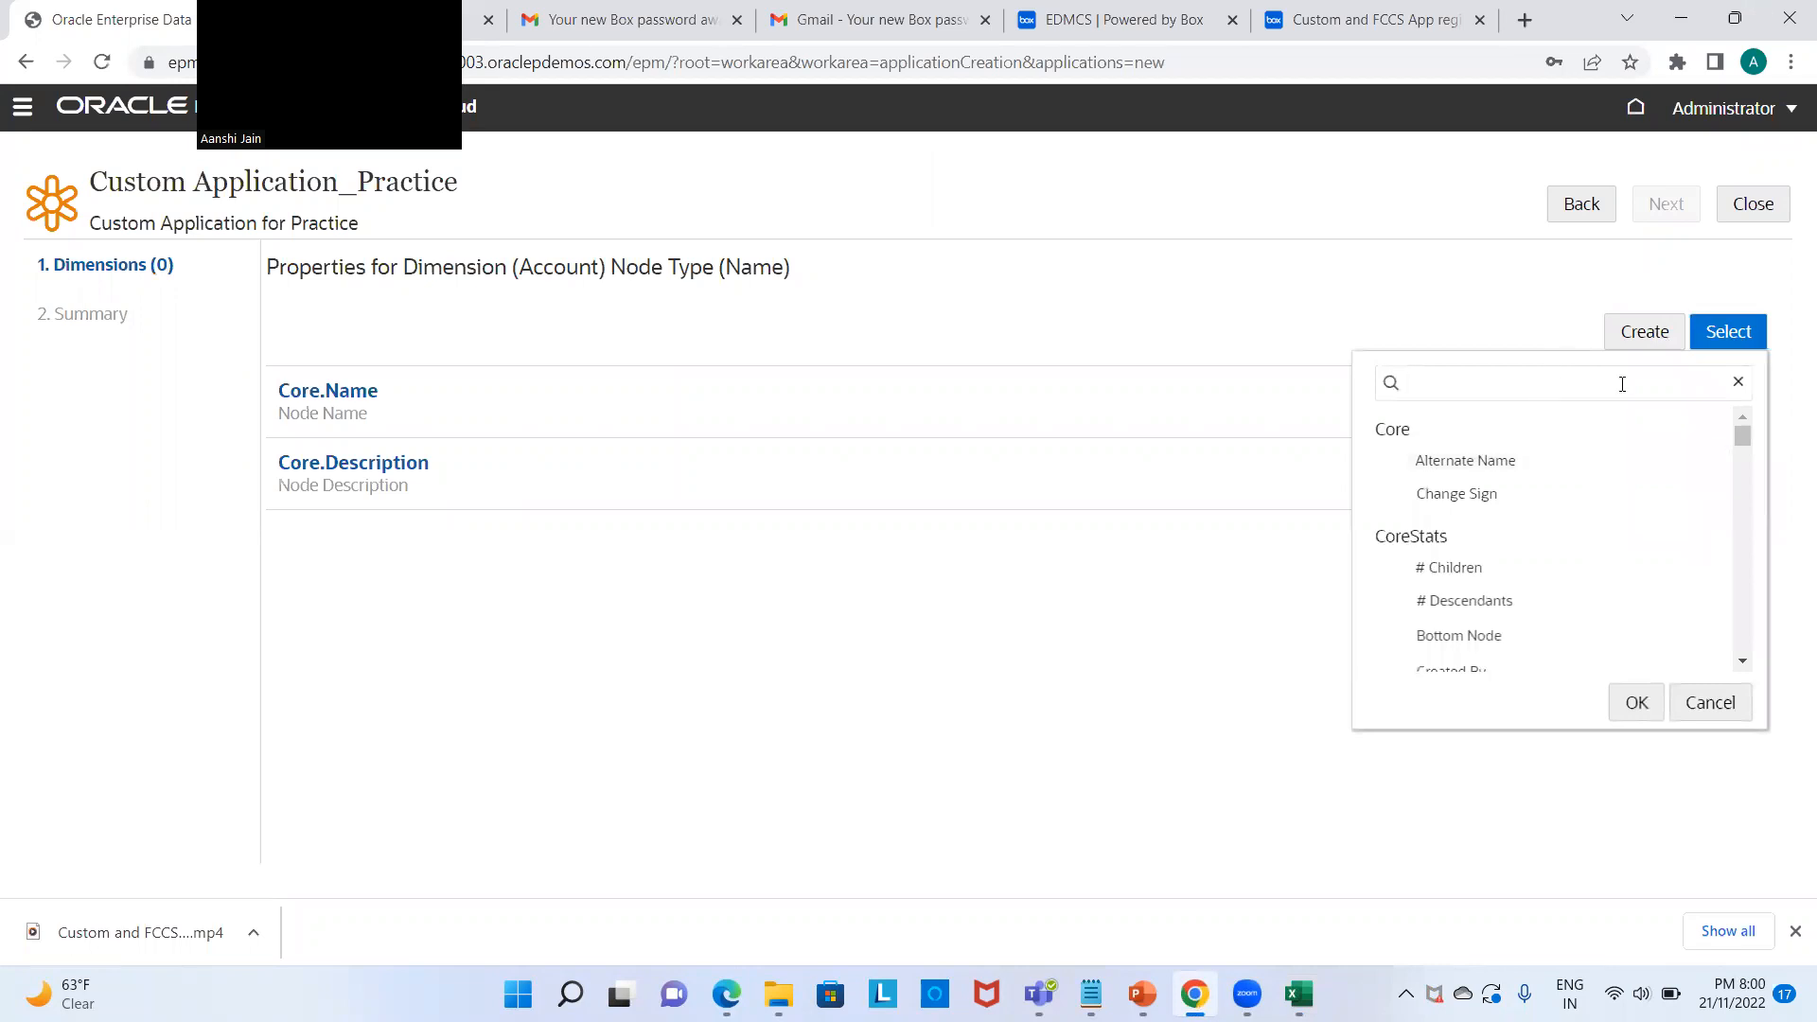
type("Pare")
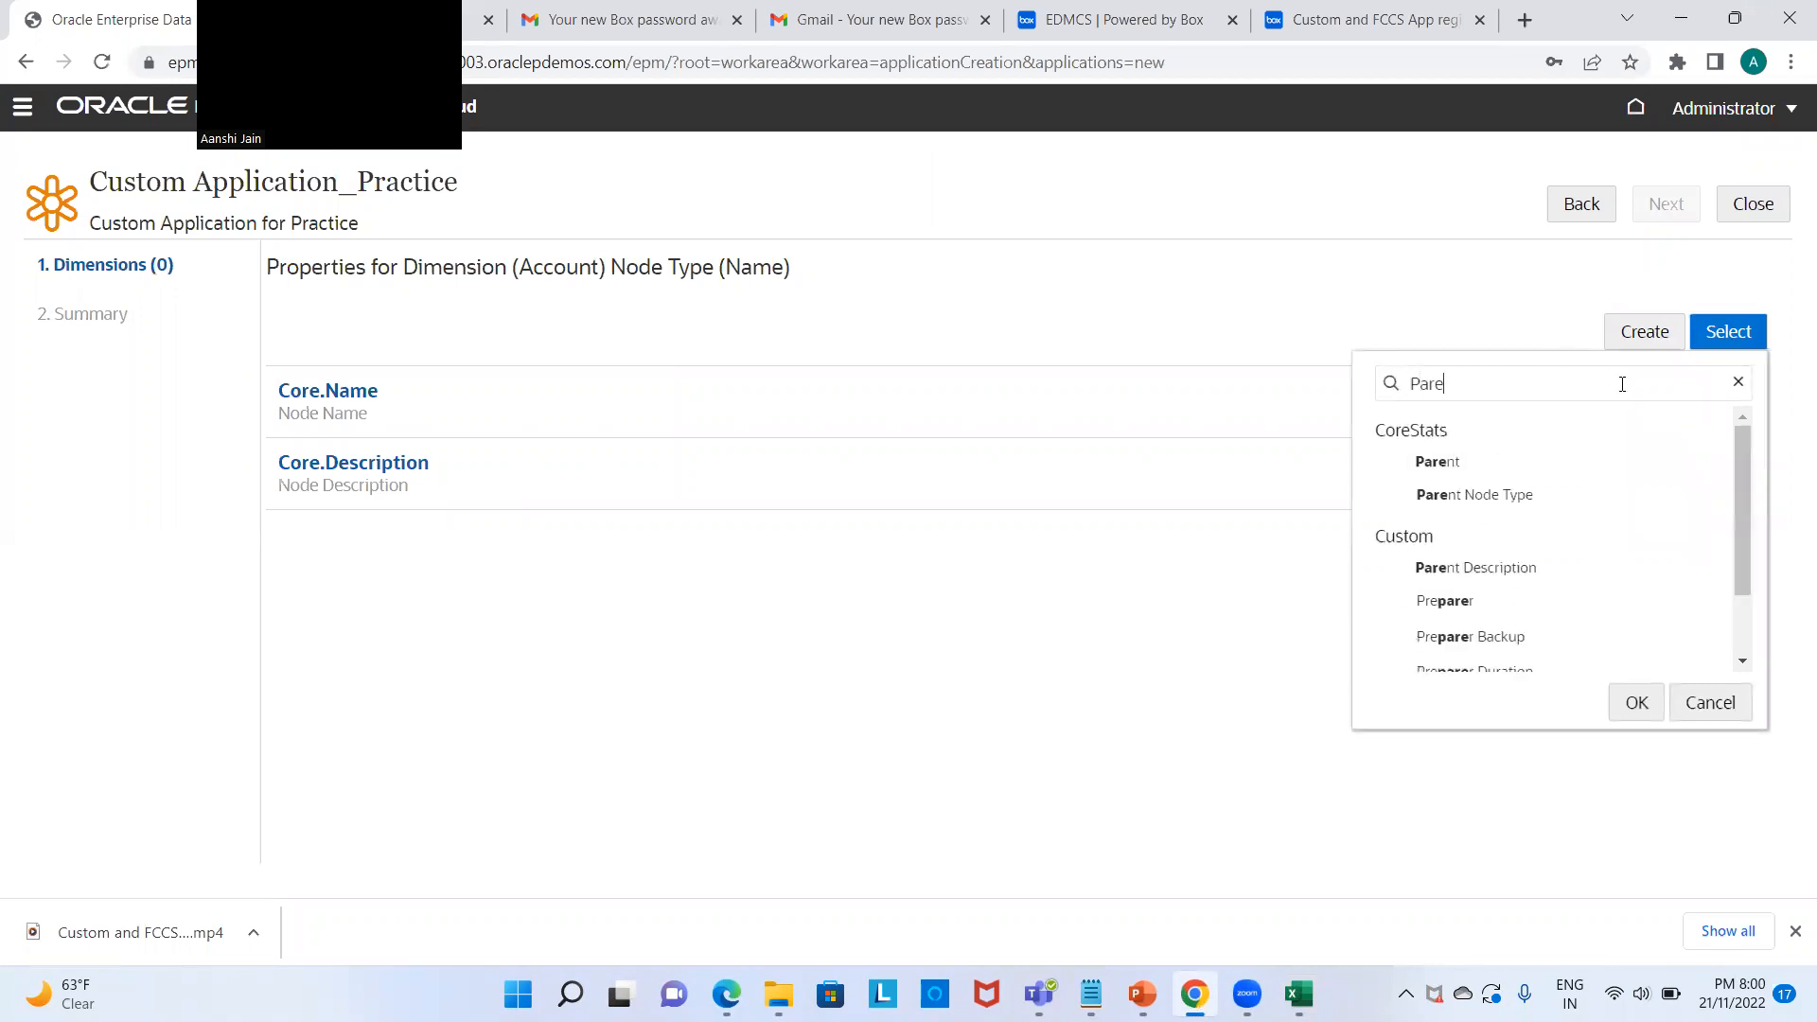
type("nt")
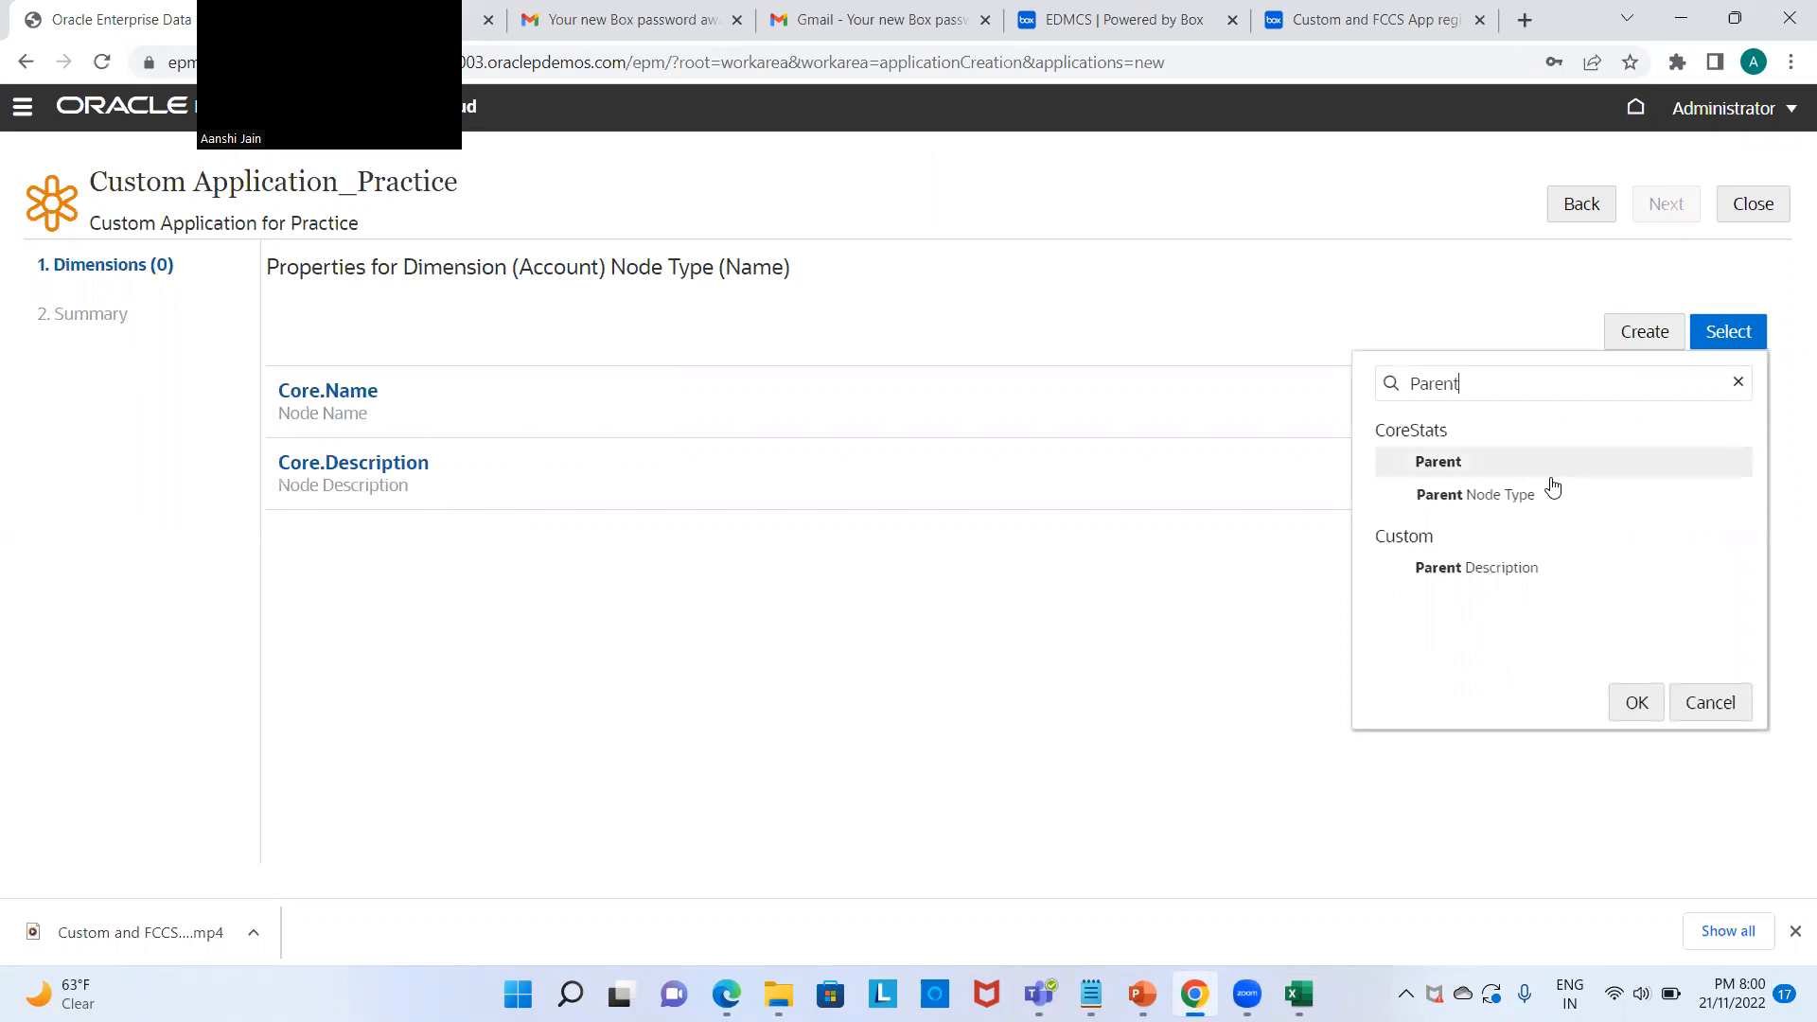
left_click(1636, 702)
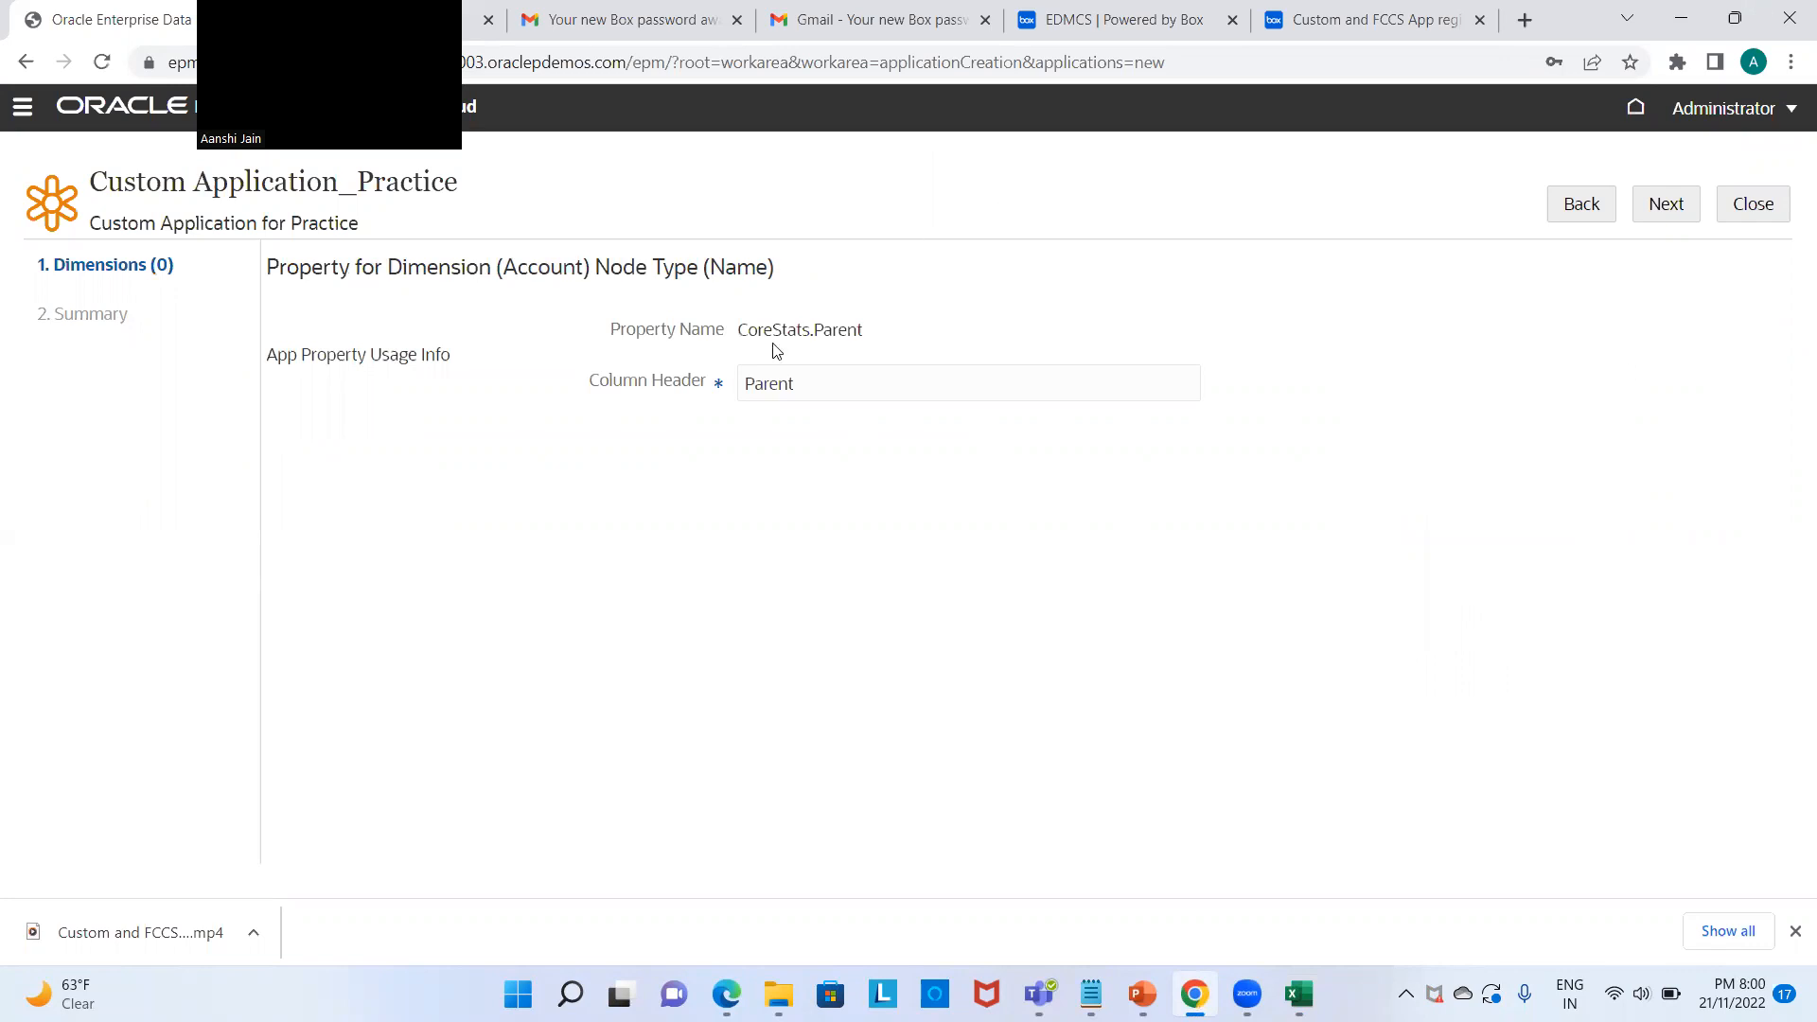
left_click(1675, 208)
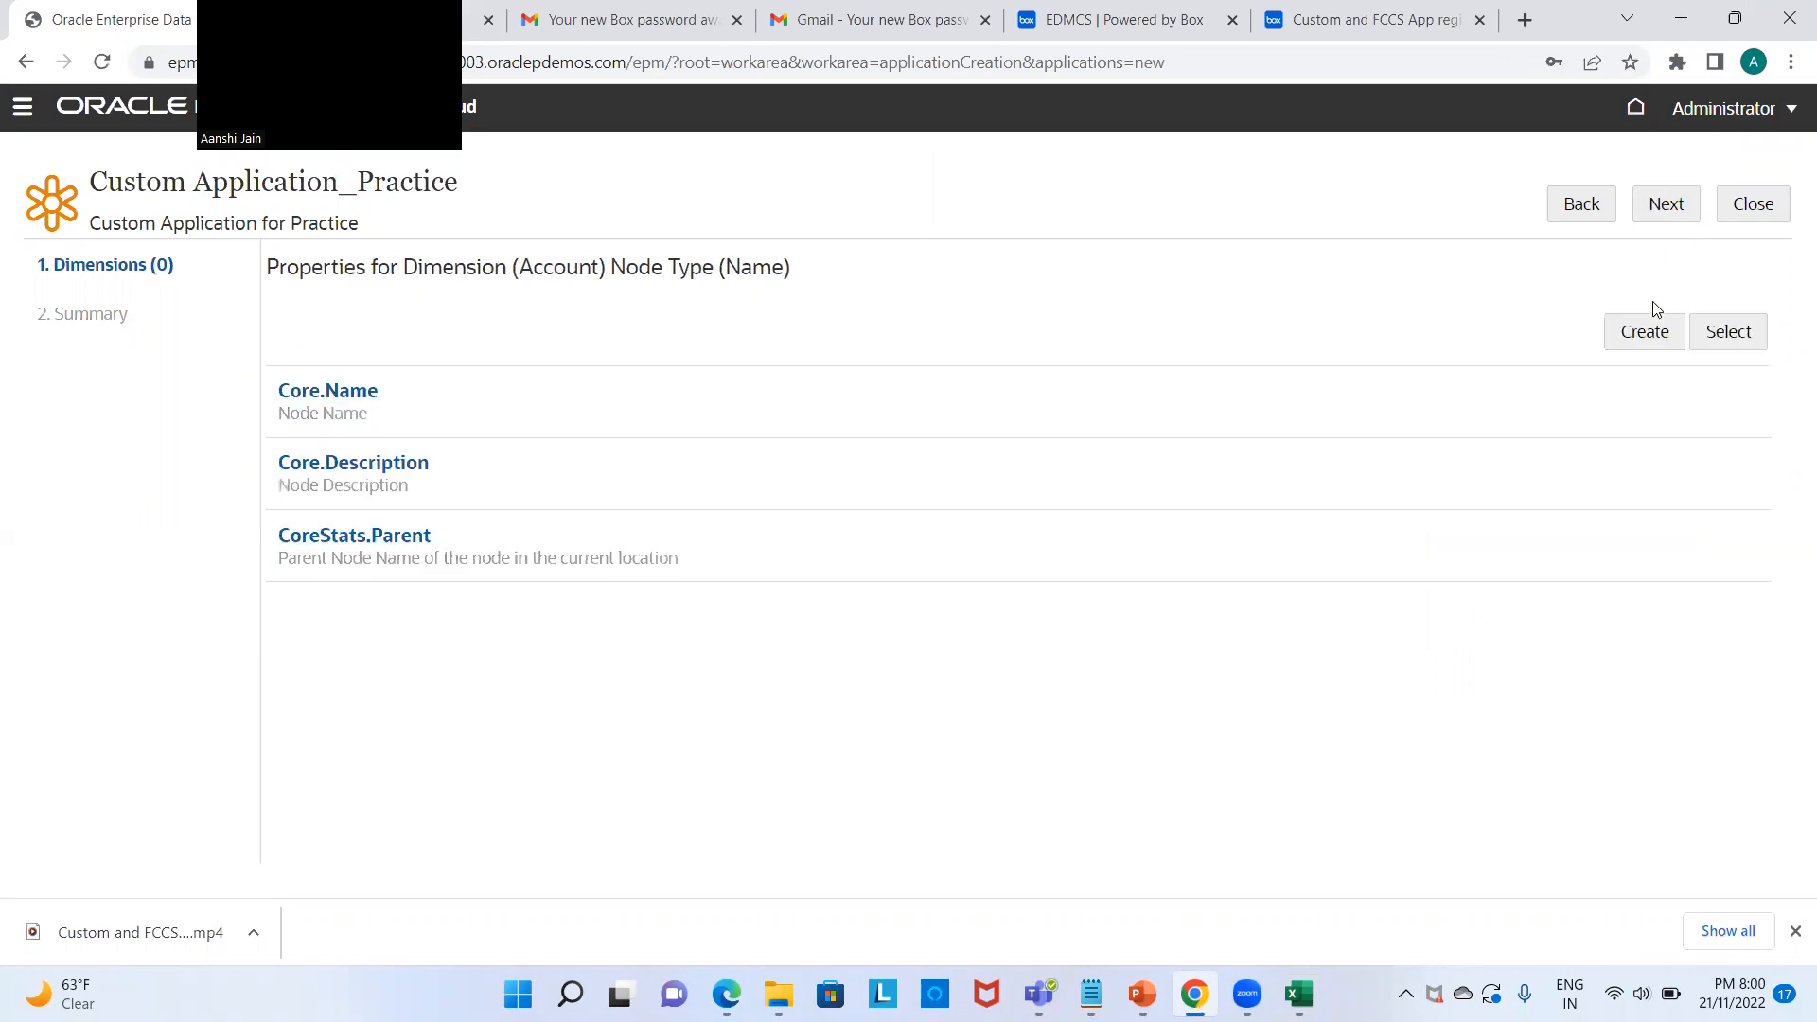
left_click(1299, 993)
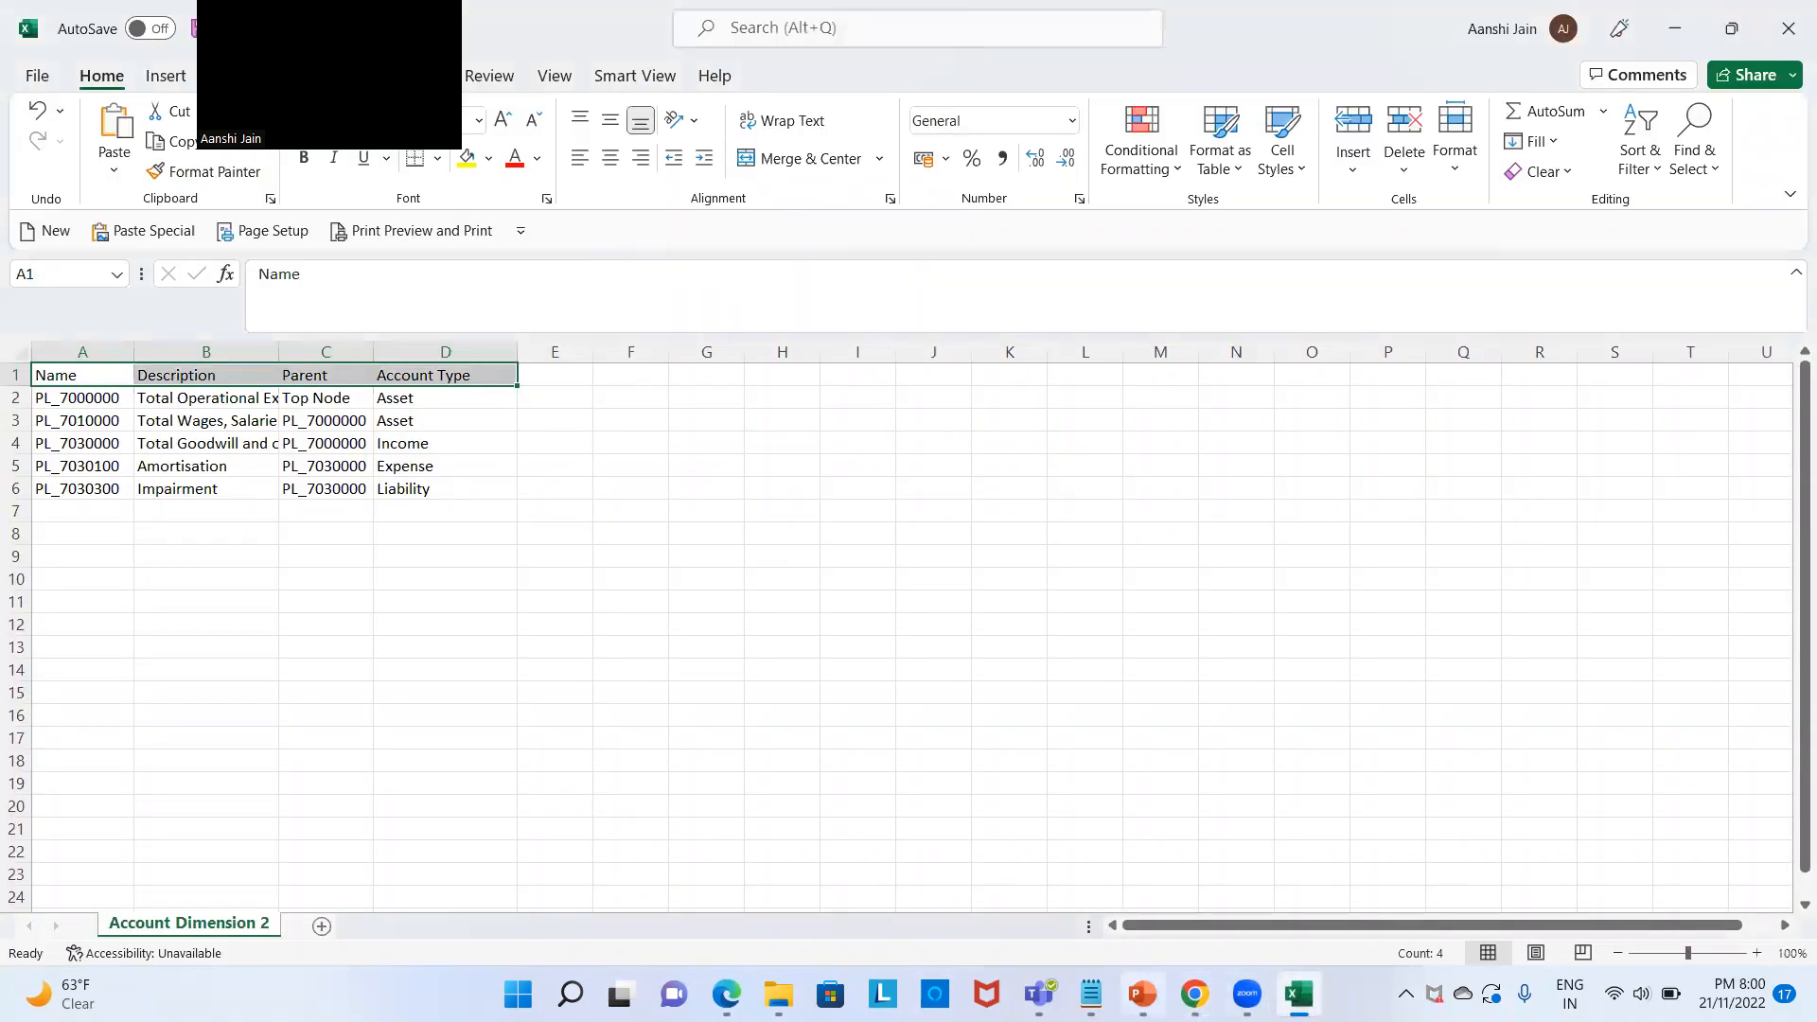
Step: Add Custom.Account Type to the Name node type with maximum length 20 and its allowed values list on
left_click(1194, 993)
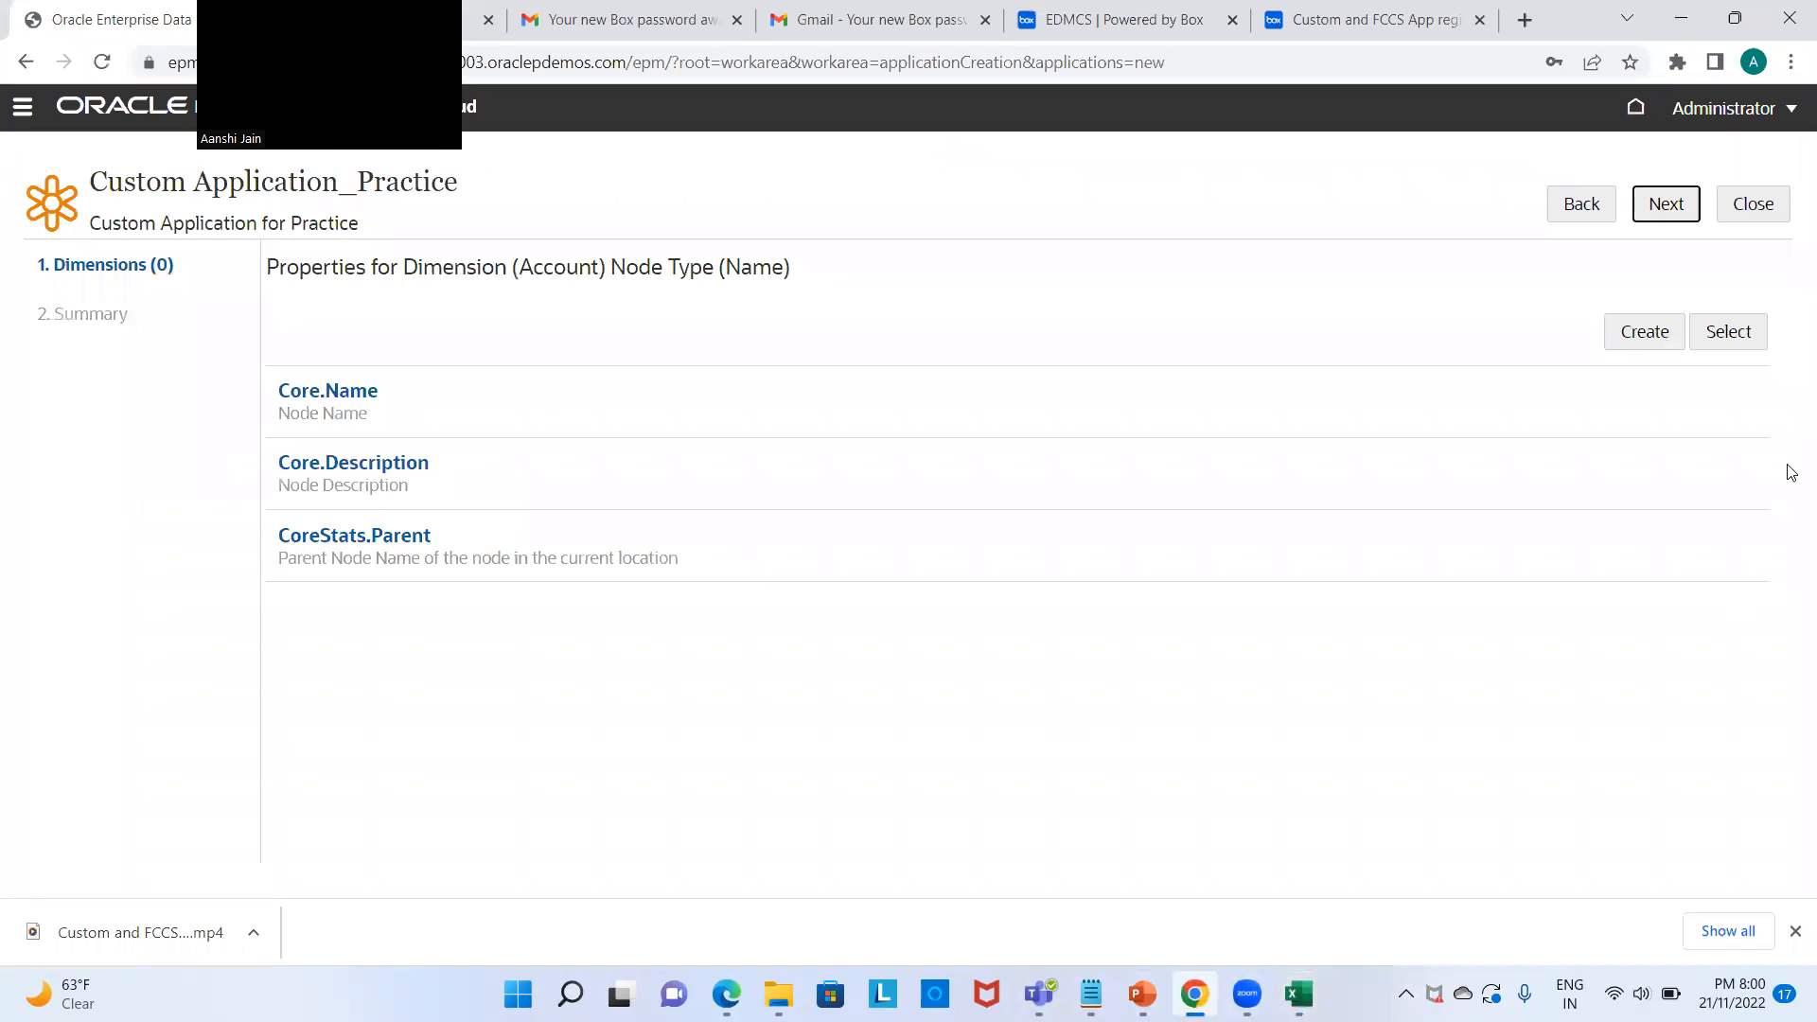
left_click(1755, 327)
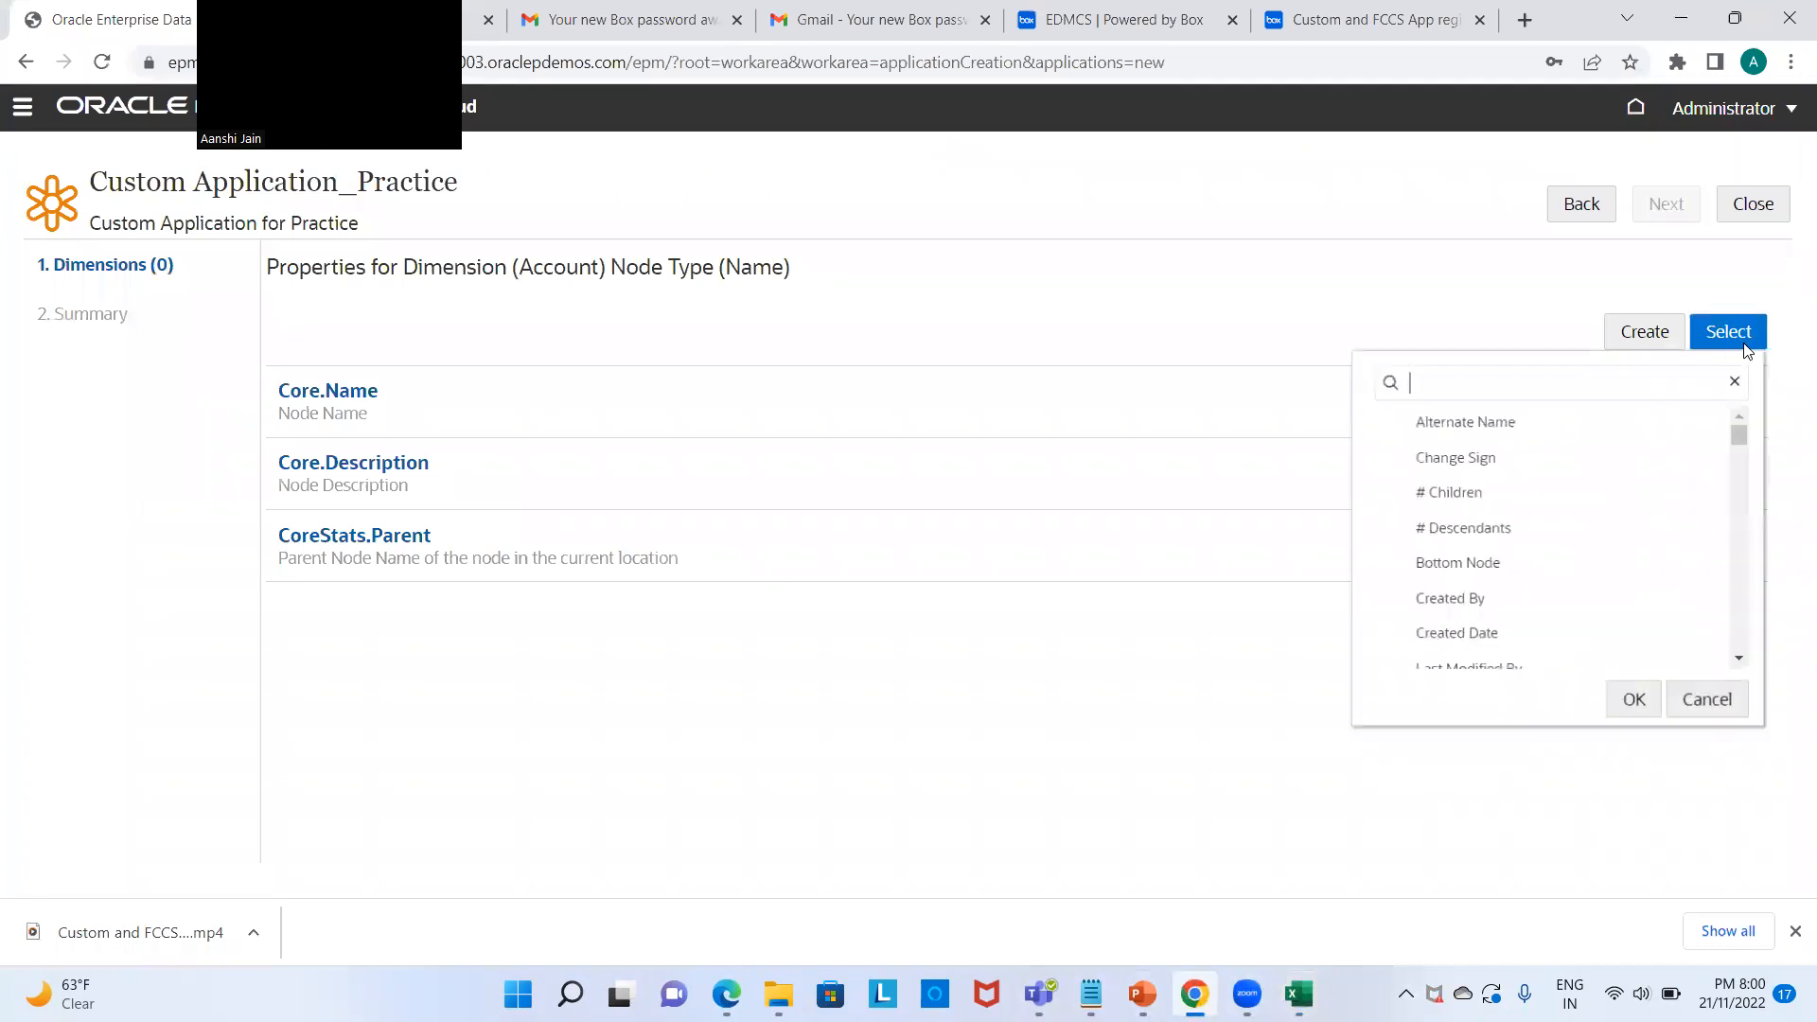
type("Acc")
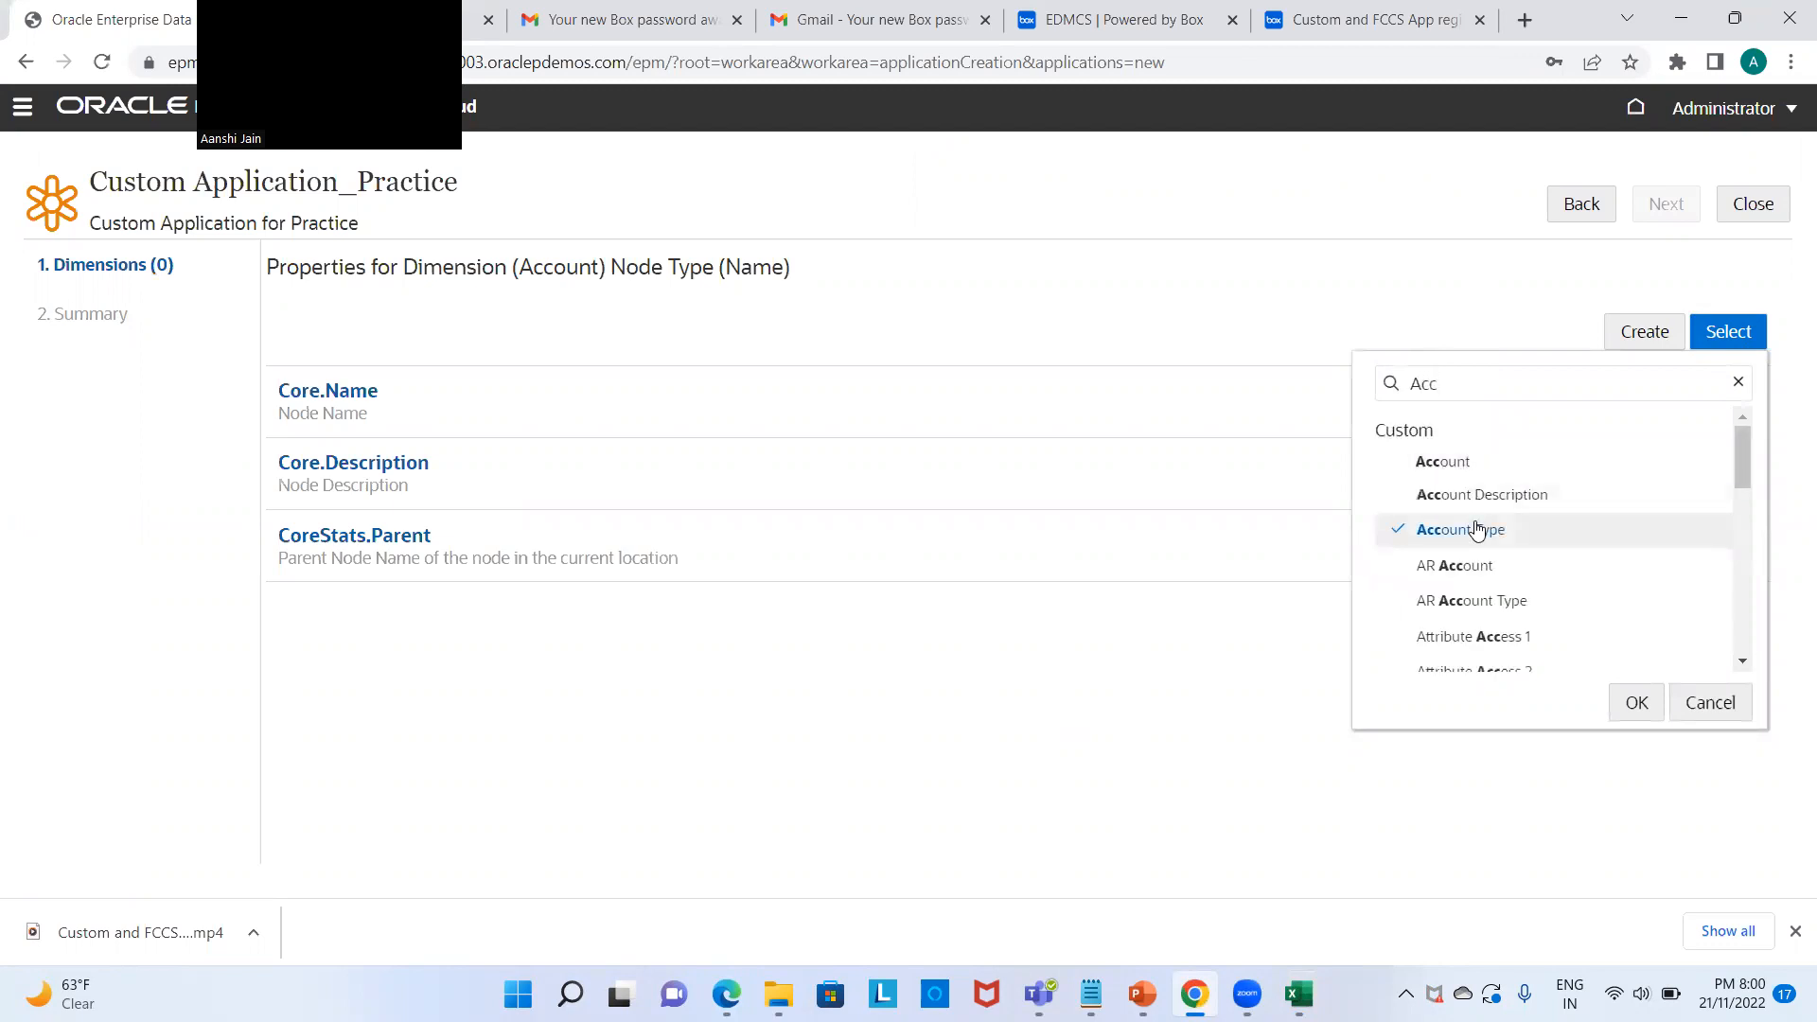
left_click(1636, 702)
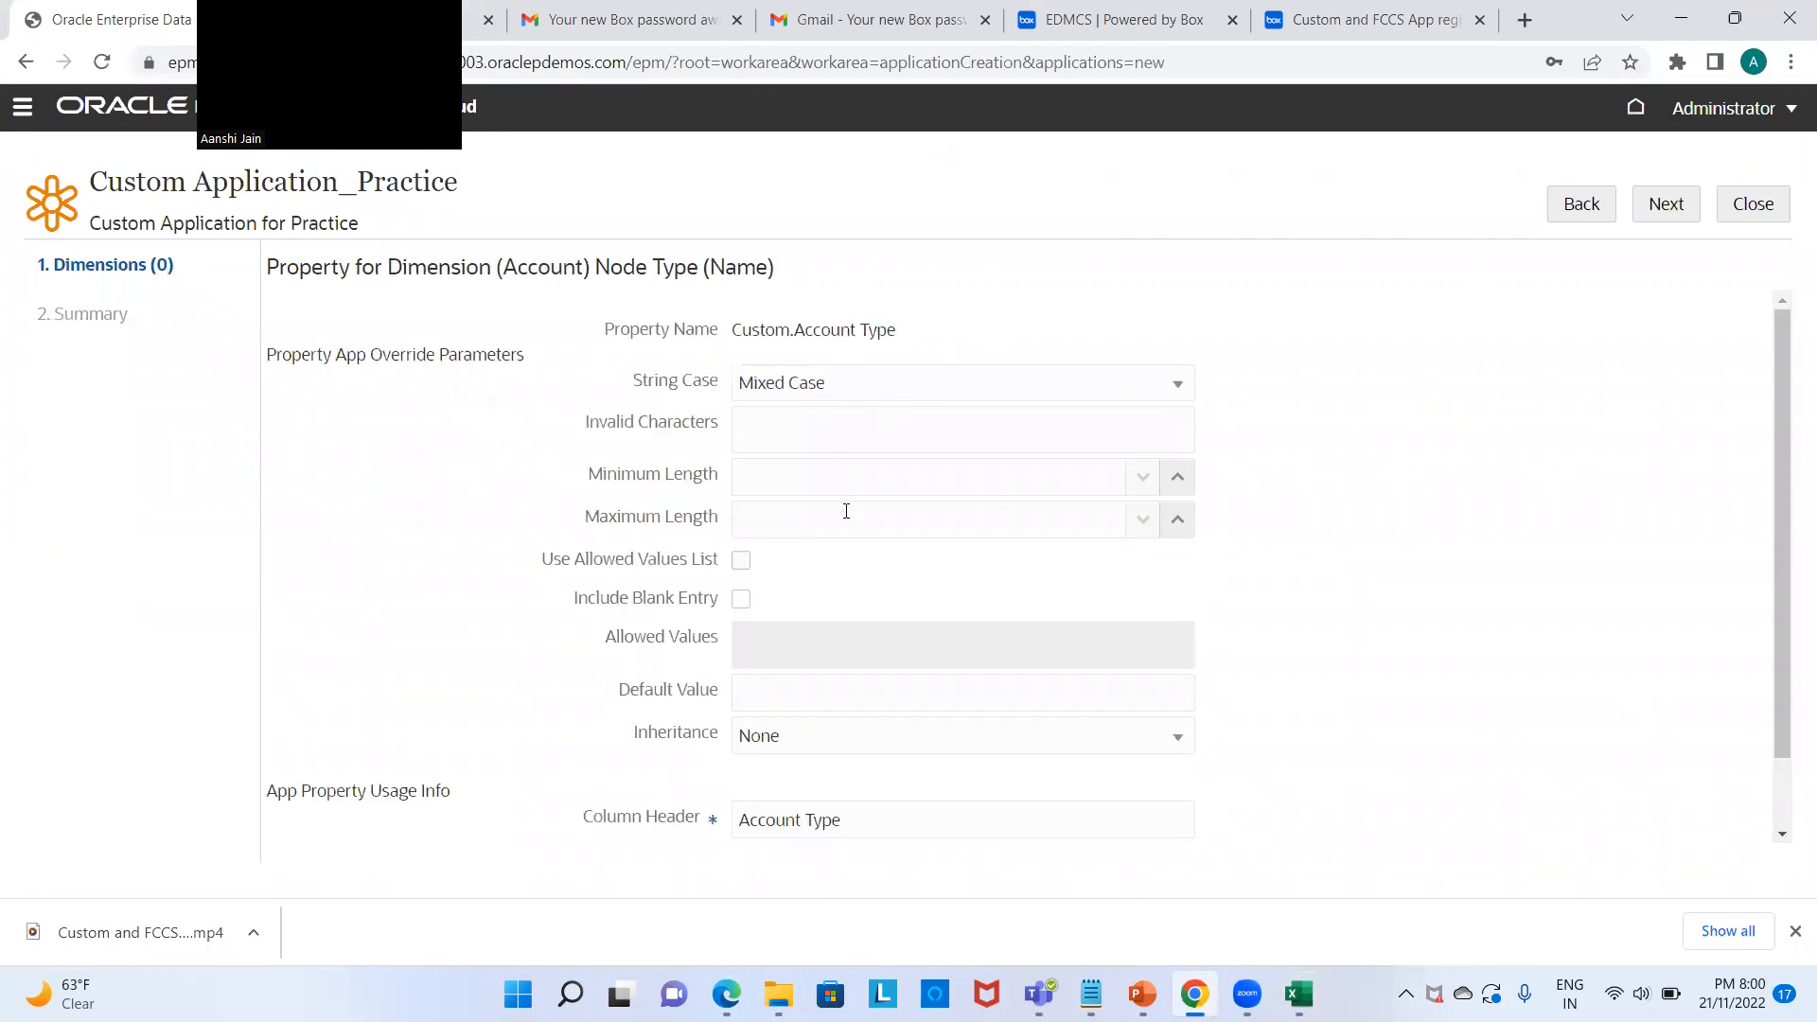
left_click(1068, 522)
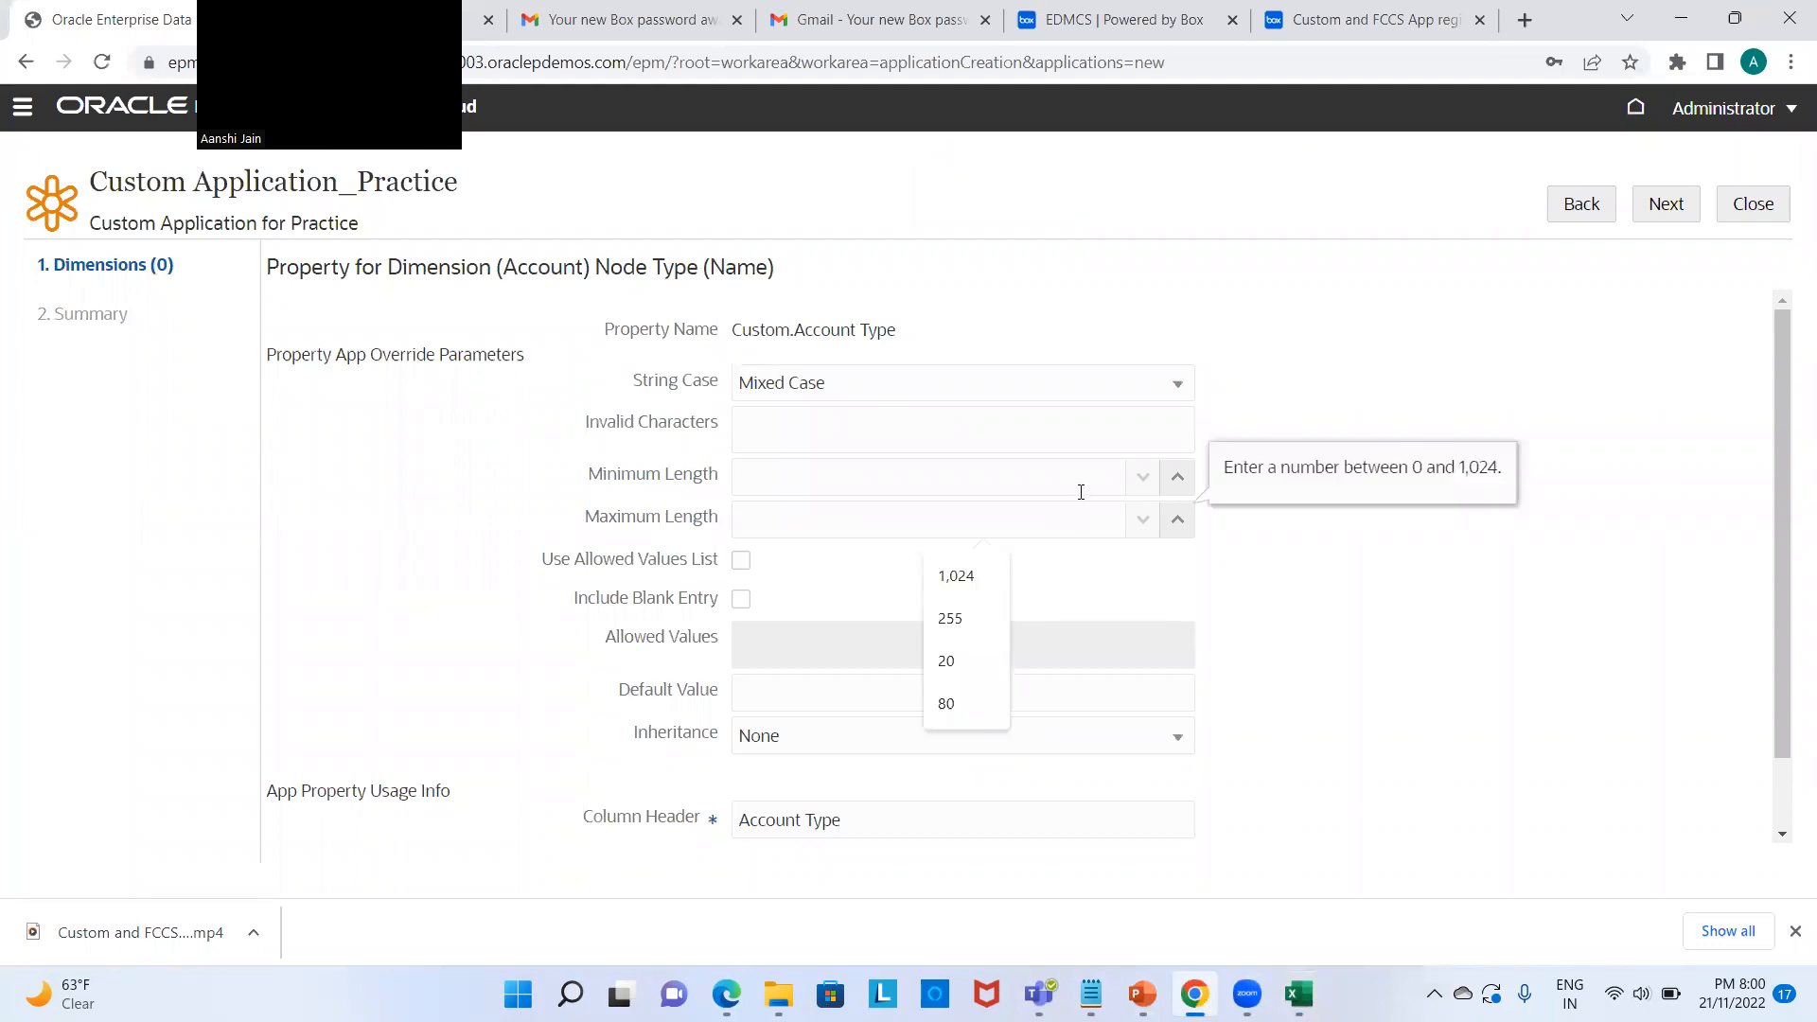
type("20")
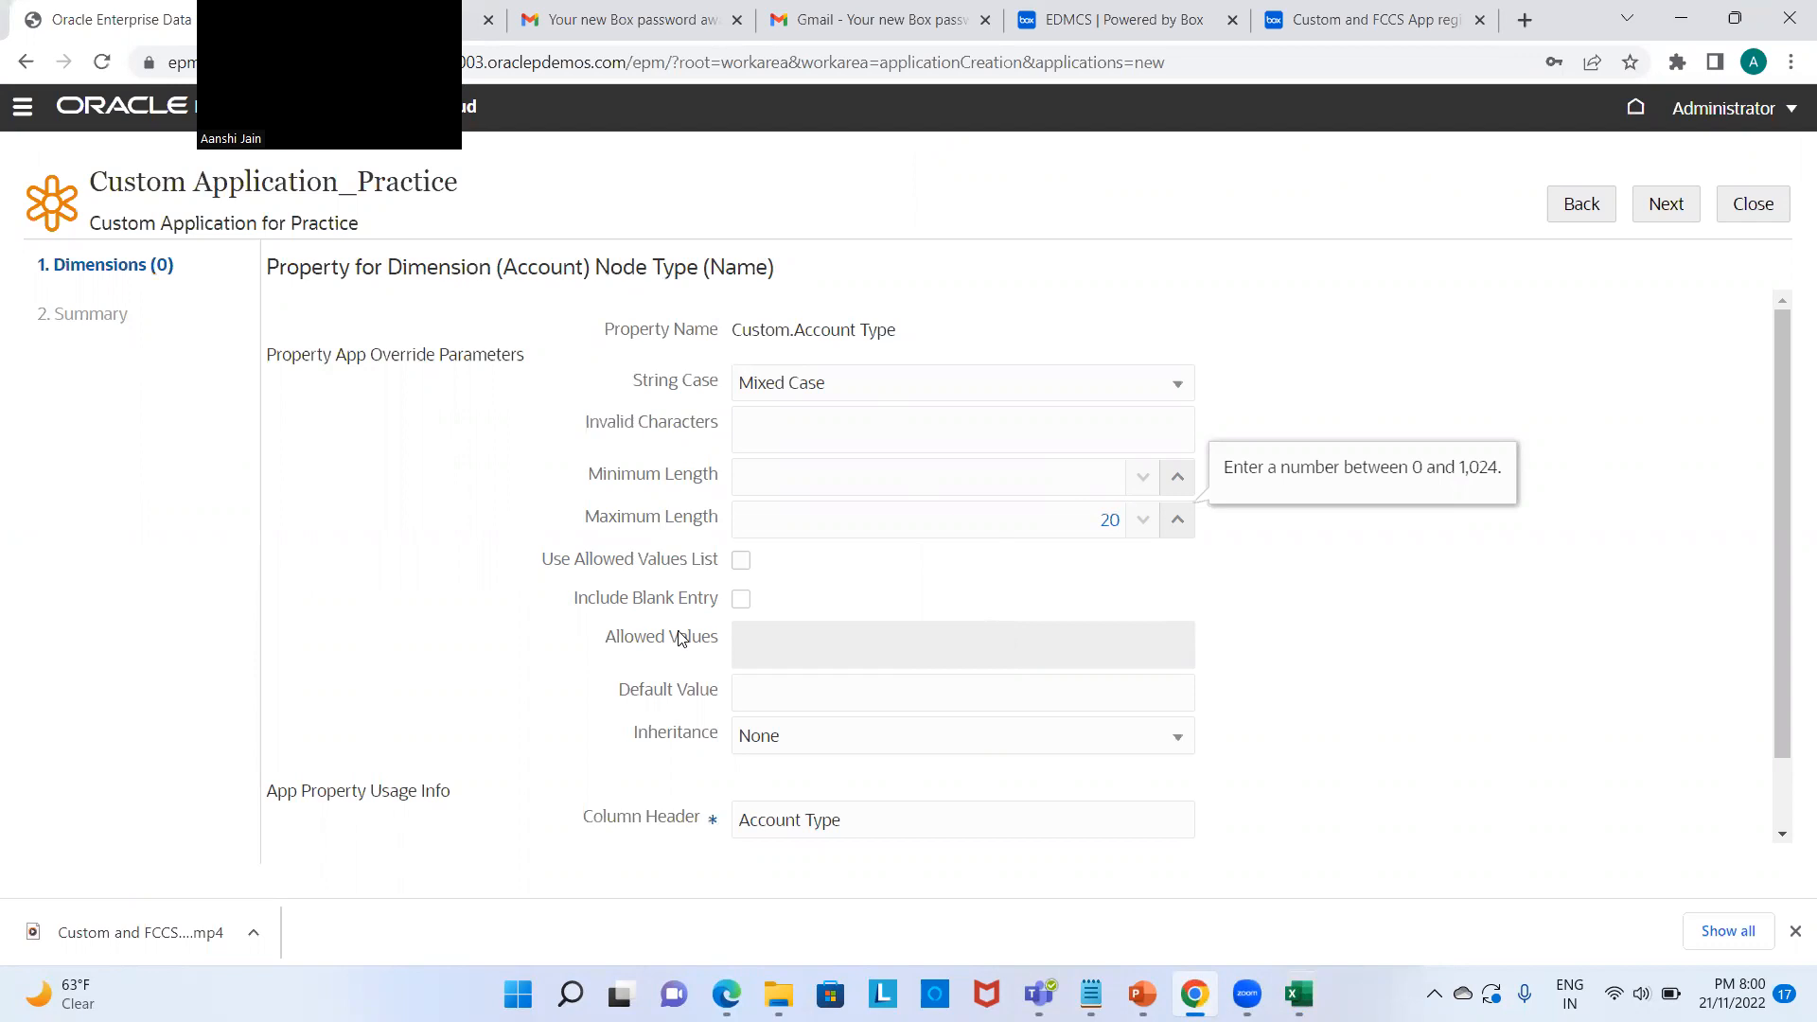
left_click(741, 562)
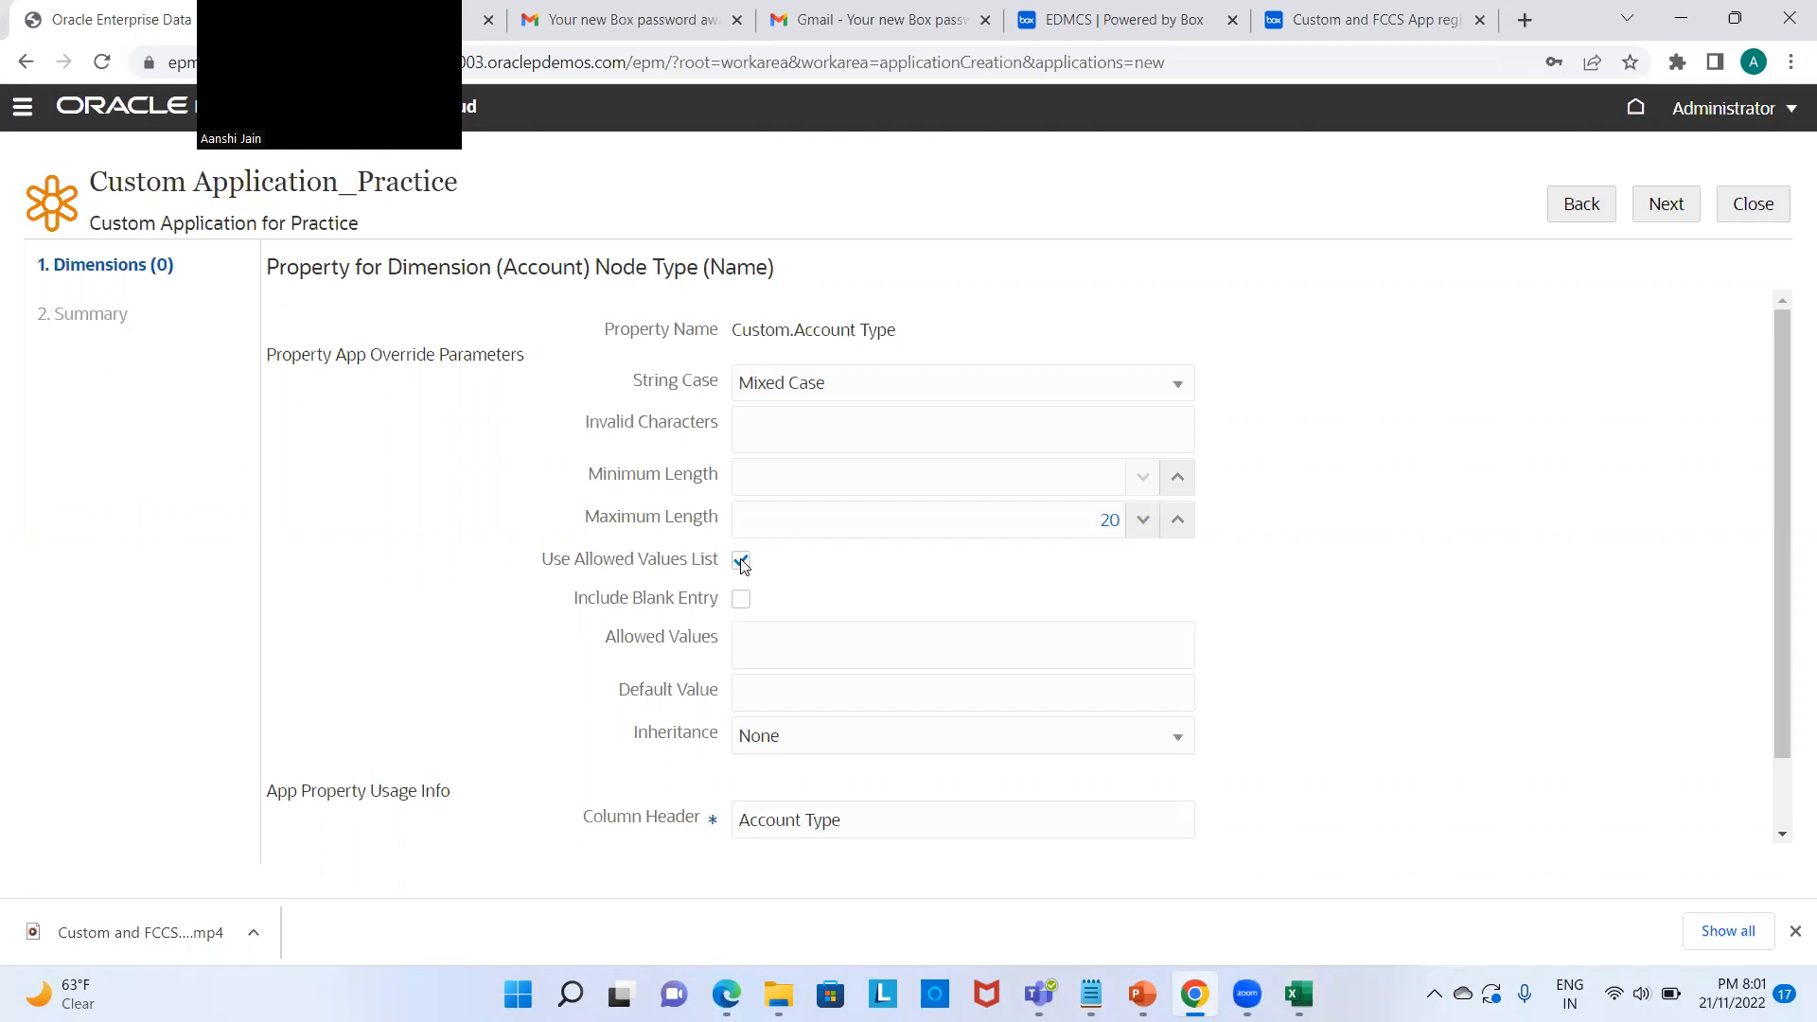
Step: Enter Assets, Liabilities, Expenses, Income, Equity as Account Type's allowed values and save the property
key("alt+Tab")
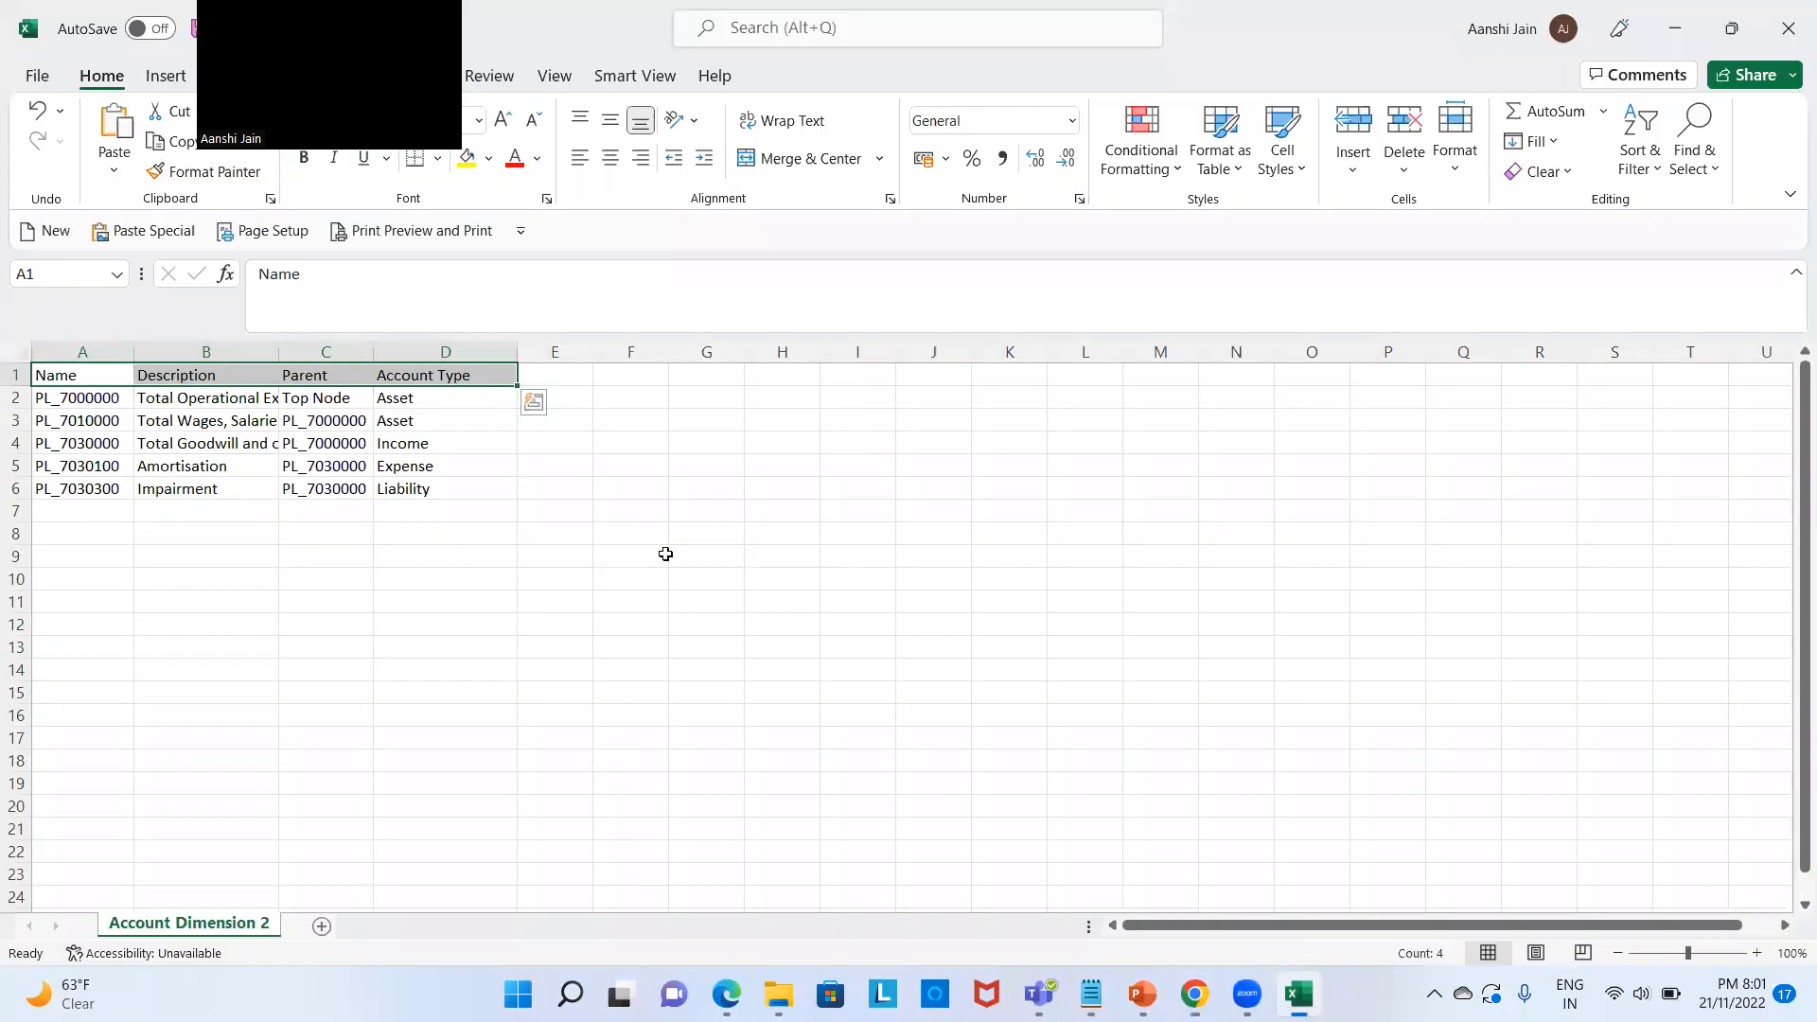
key("alt+Tab")
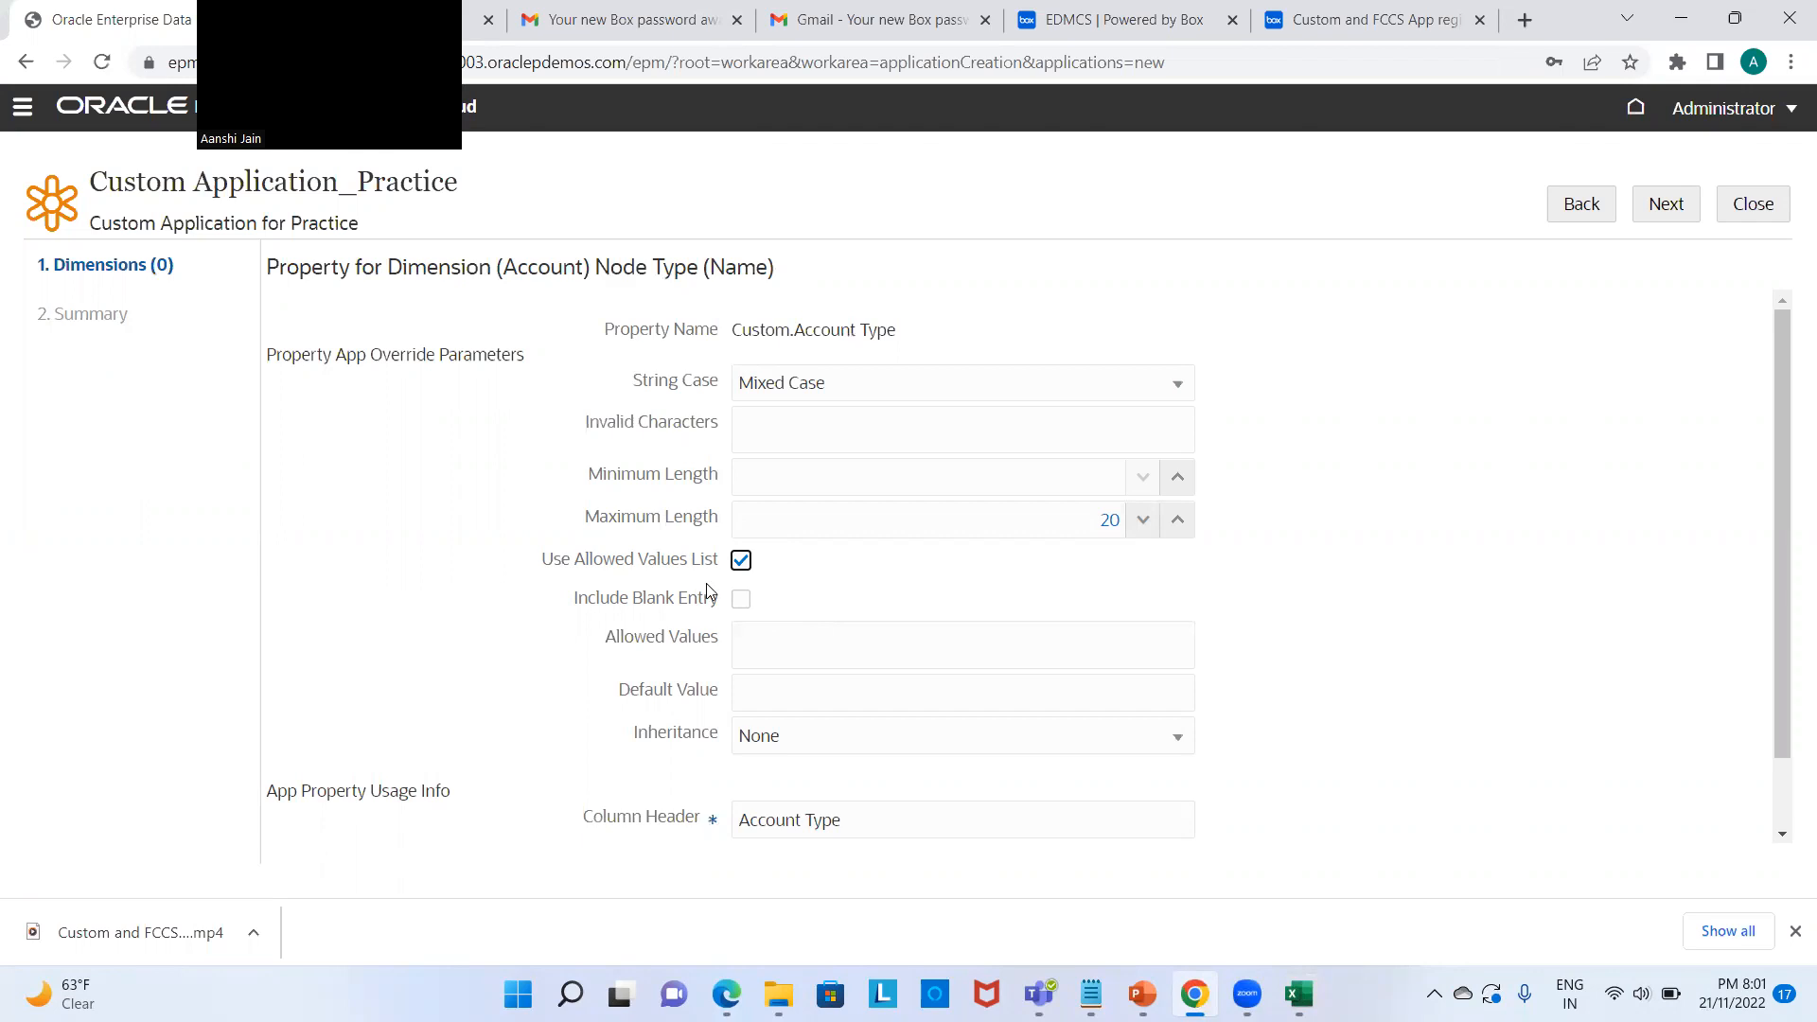
left_click(788, 650)
type("Assets, Liabilities, Expenses, Income, Equity")
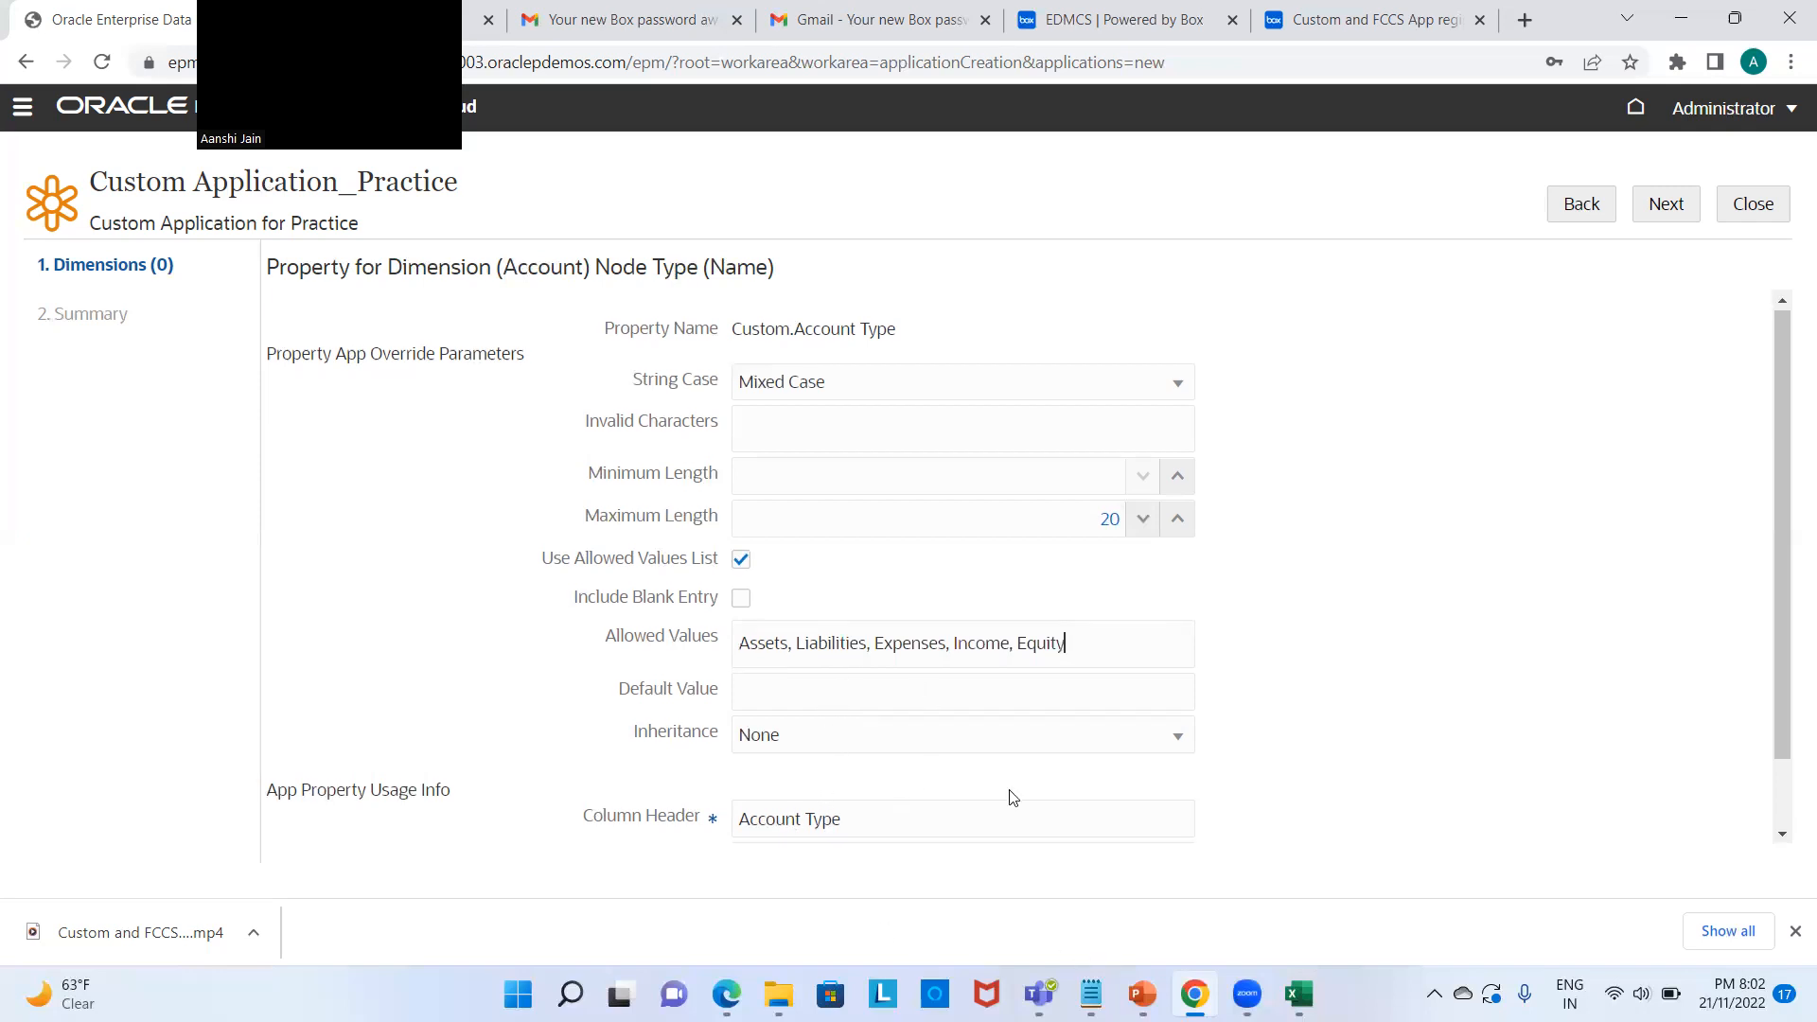
scroll(1013, 795, "down", 1)
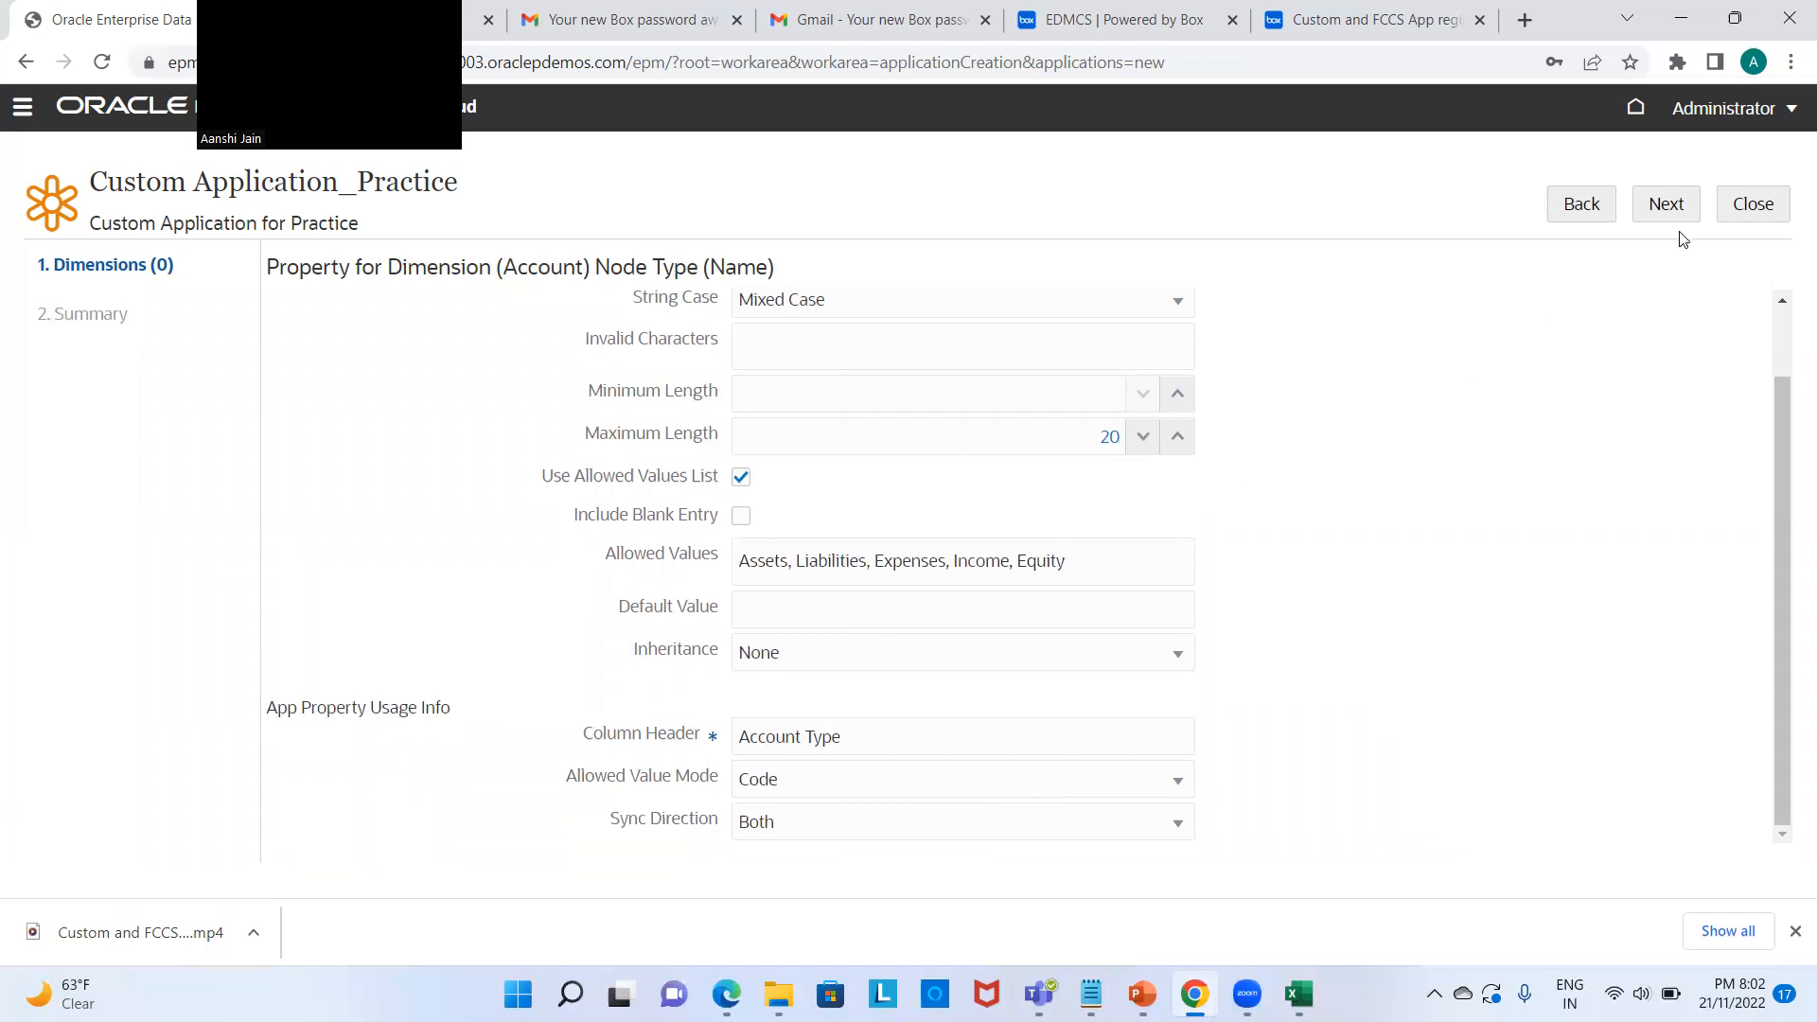
left_click(1674, 206)
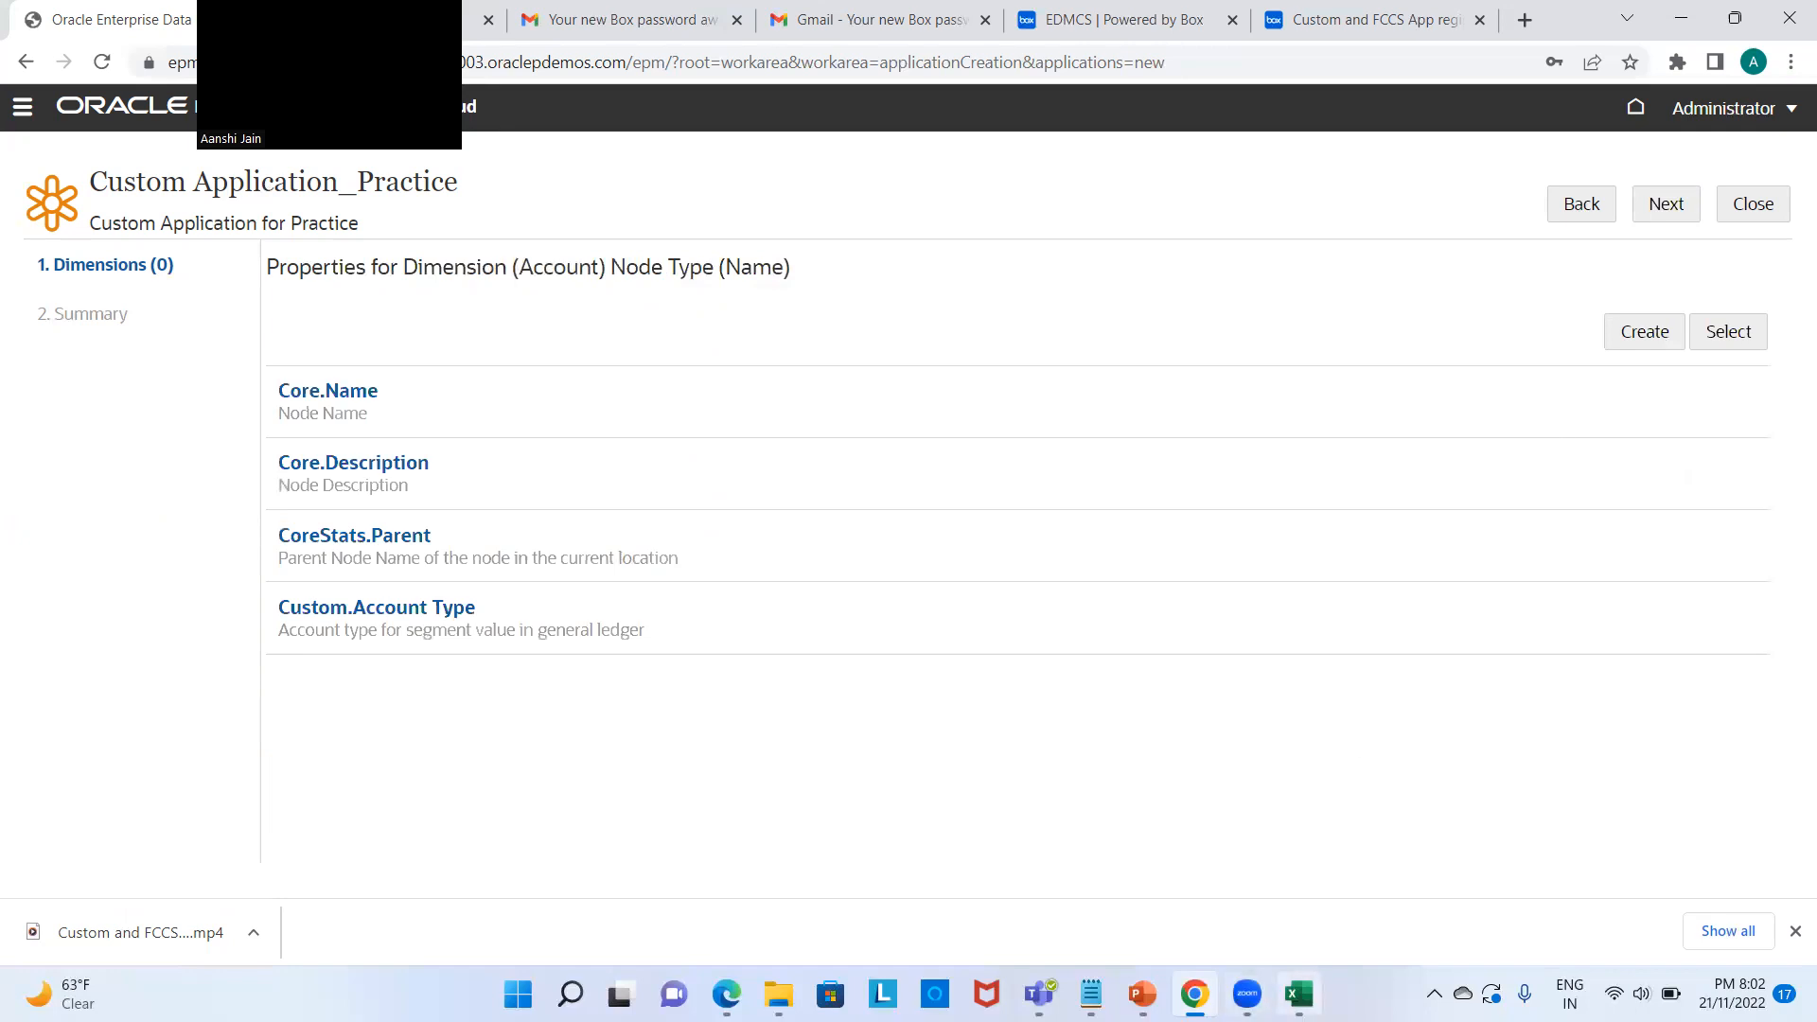
left_click(1298, 993)
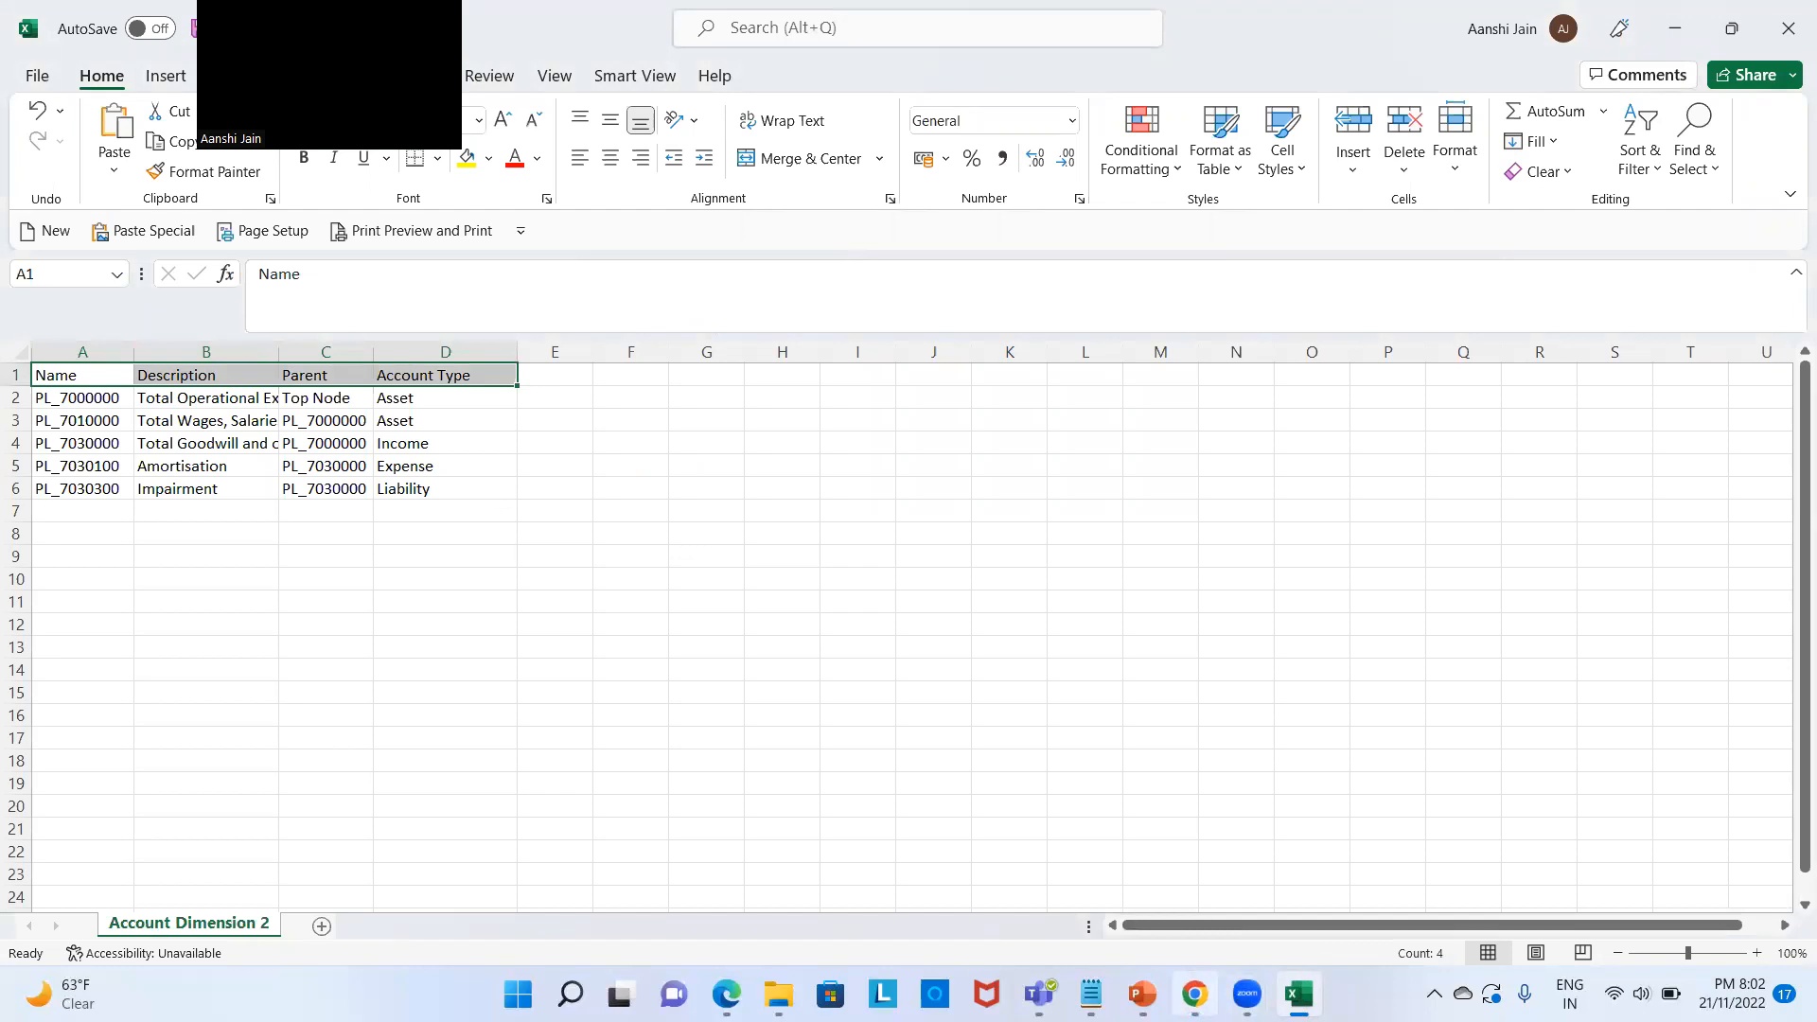
Step: Set the Account dimension's Top Node Indicator to 'Top Node', matching spreadsheet cell C2, and reach the Summary
left_click(1194, 993)
left_click(1673, 207)
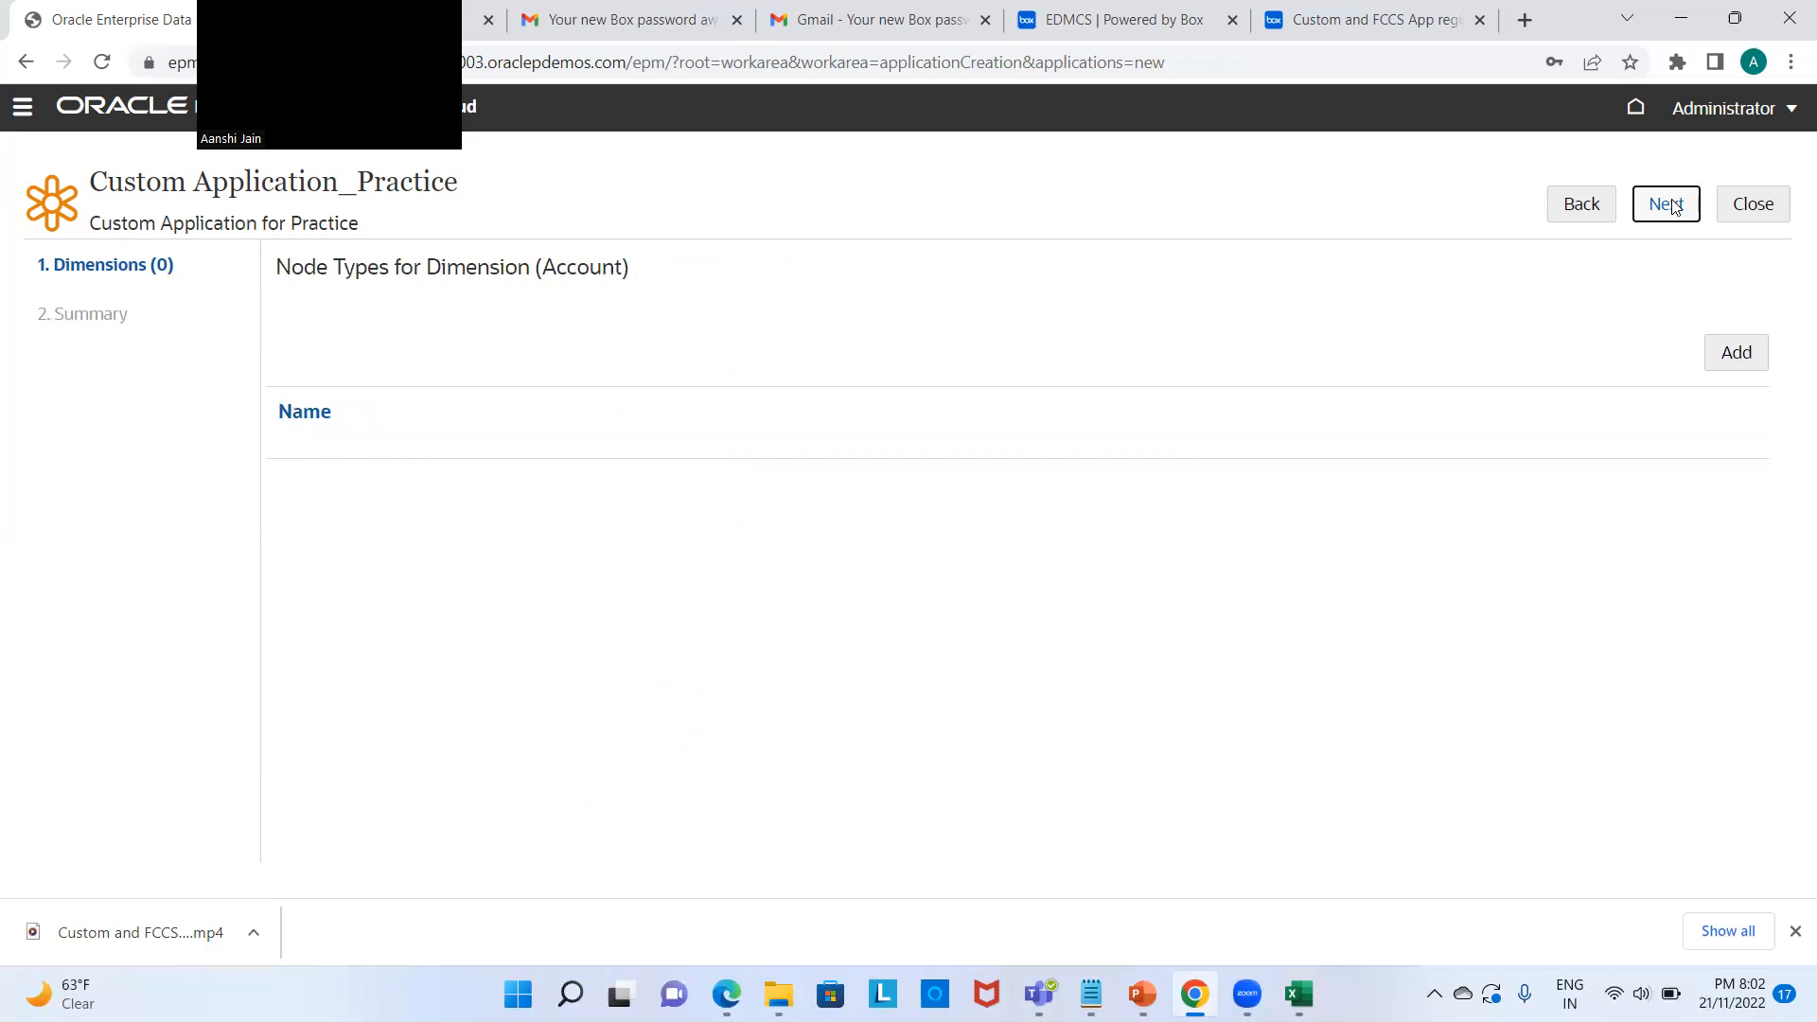
left_click(1673, 206)
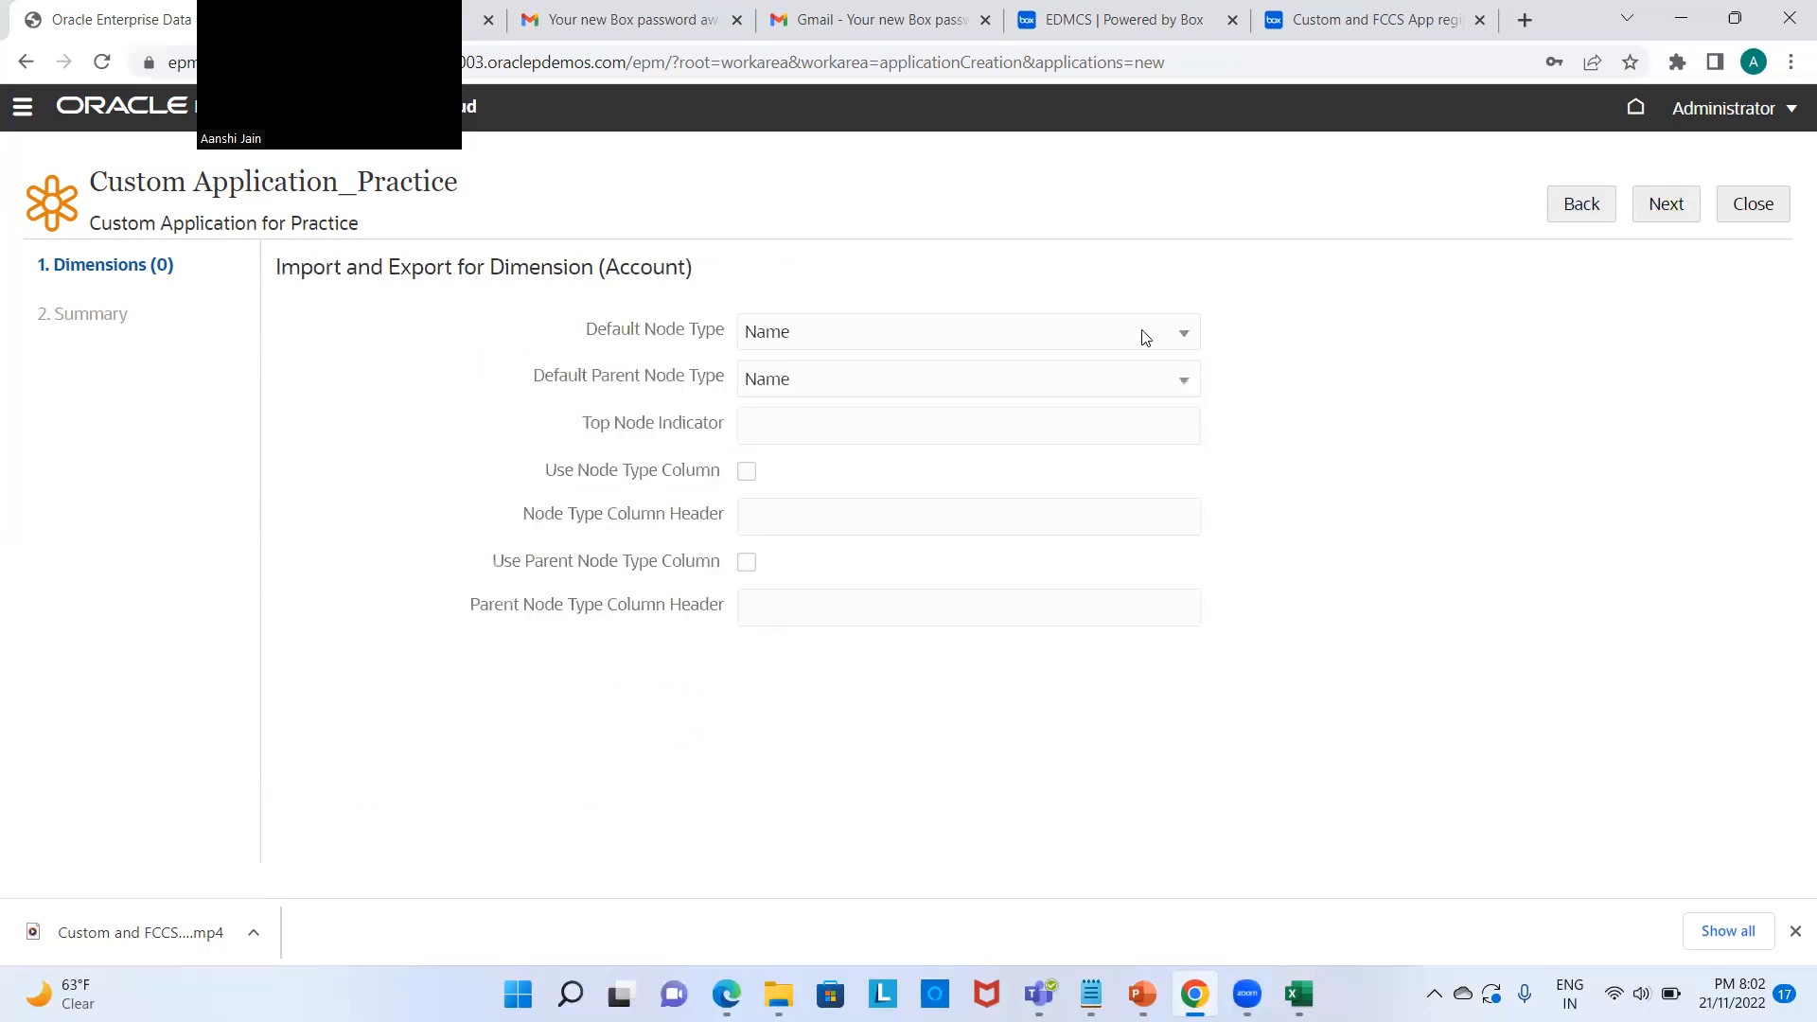
left_click(942, 422)
type("Top Node")
left_click(1298, 994)
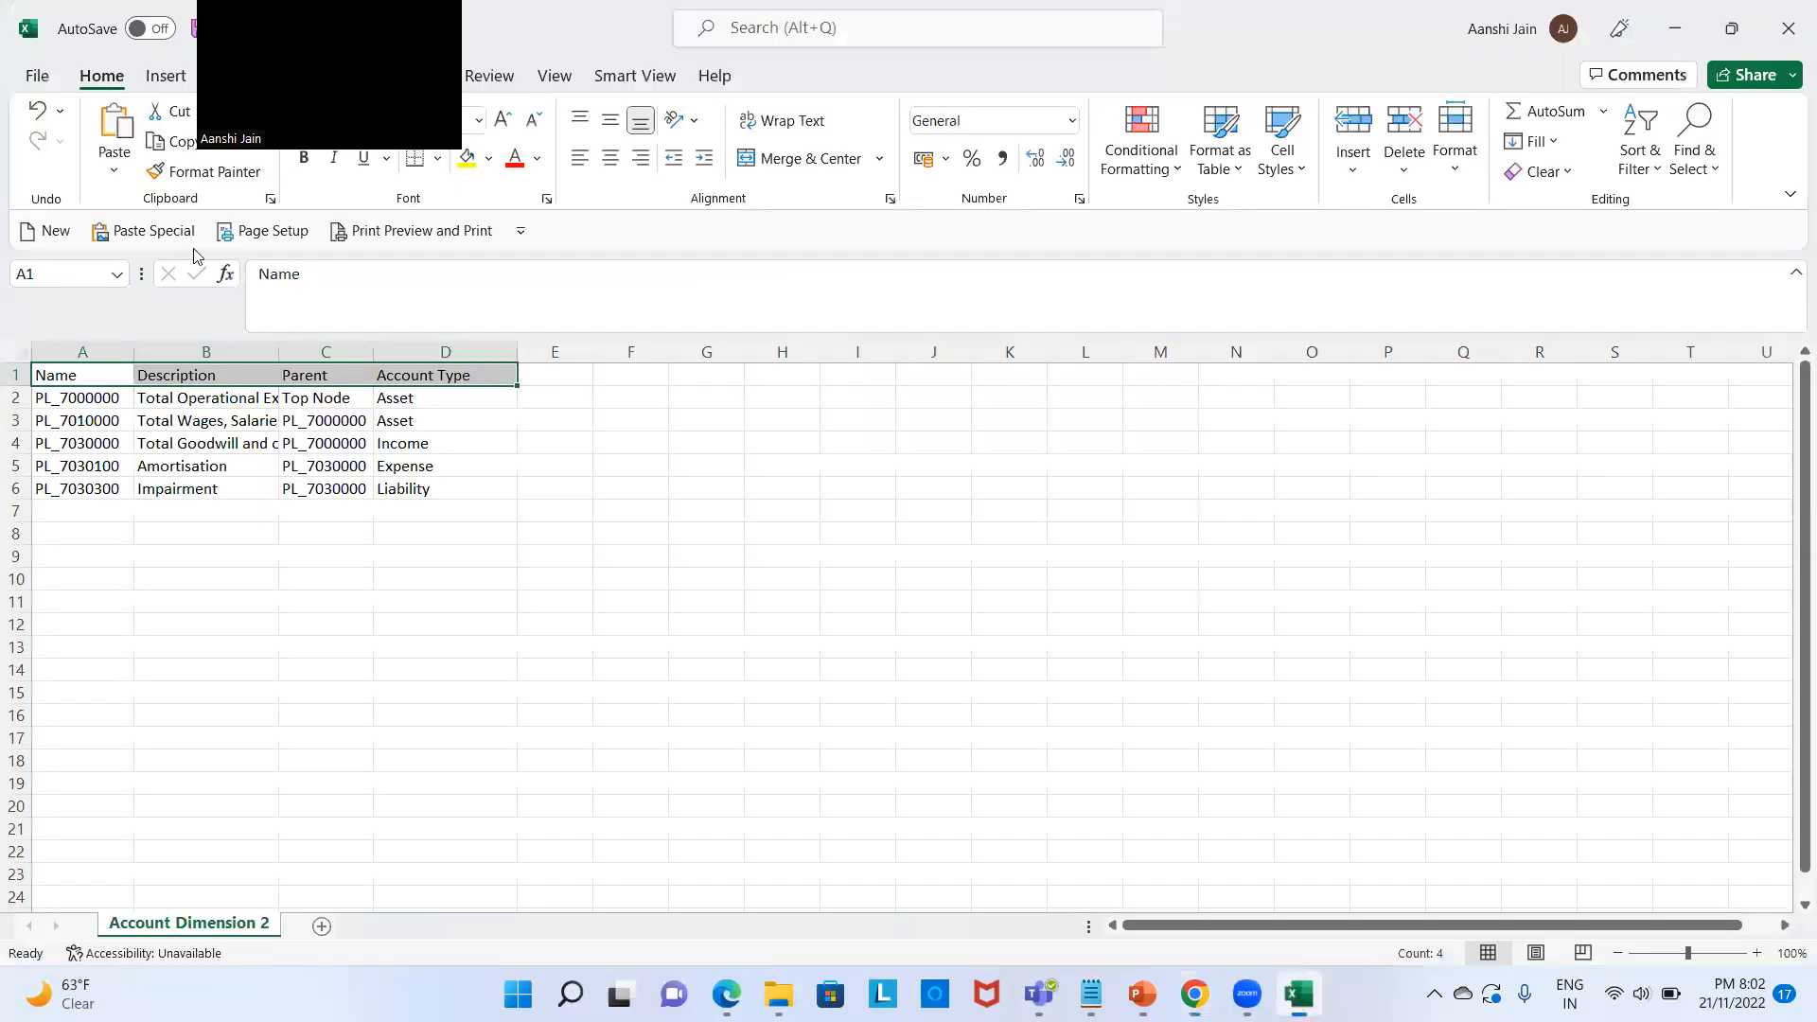
left_click(318, 393)
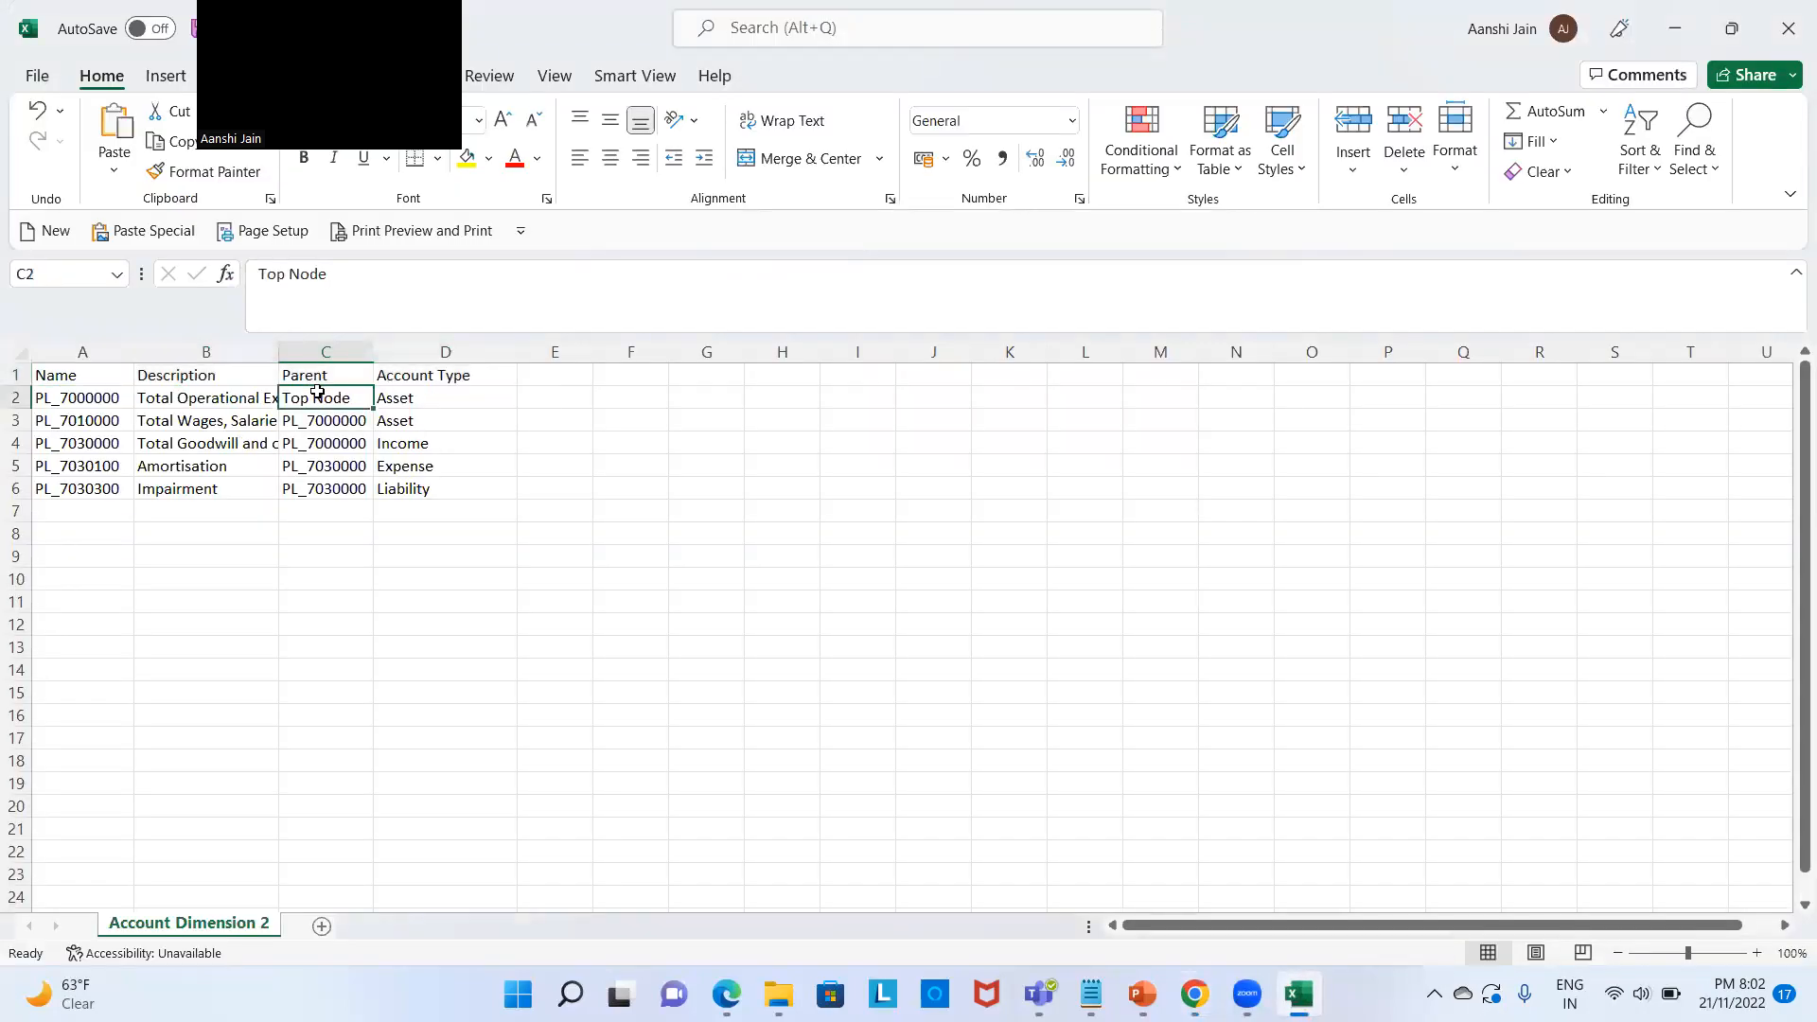
key("alt+Tab")
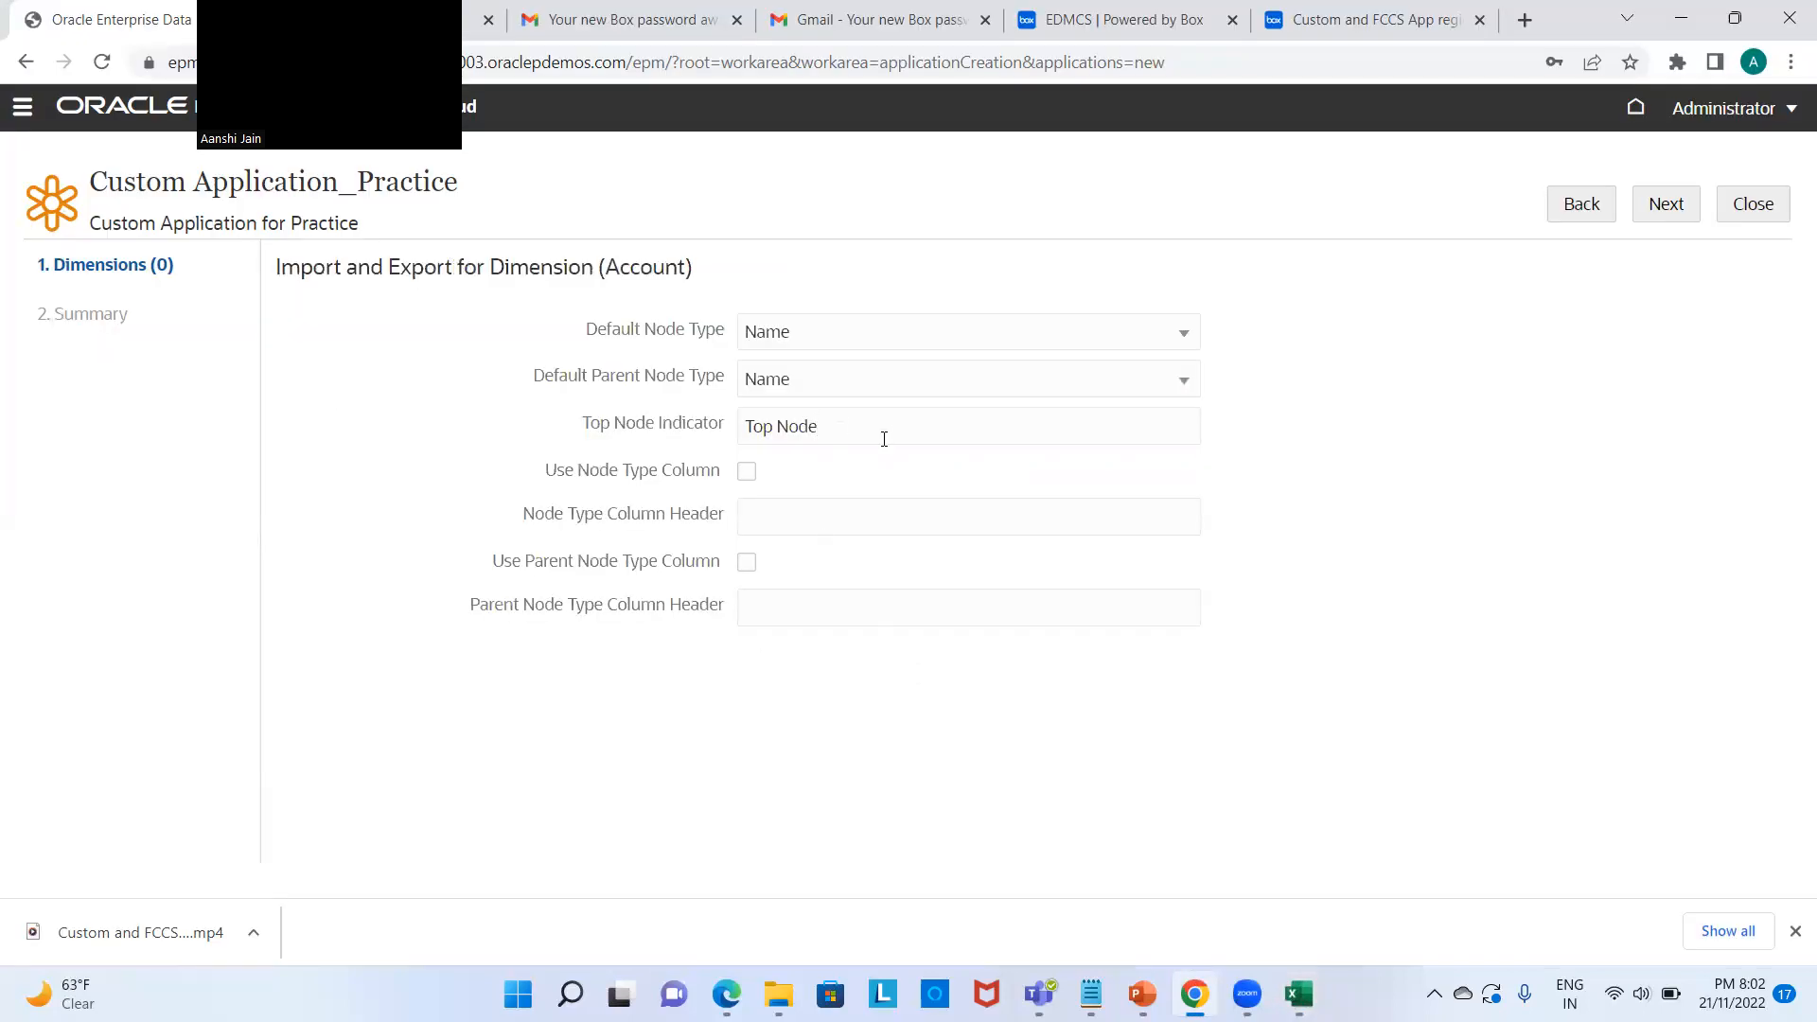
left_click(1671, 205)
left_click(1671, 205)
Step: Apply the registration and find Custom Application_Practice in the Applications list
left_click(1673, 206)
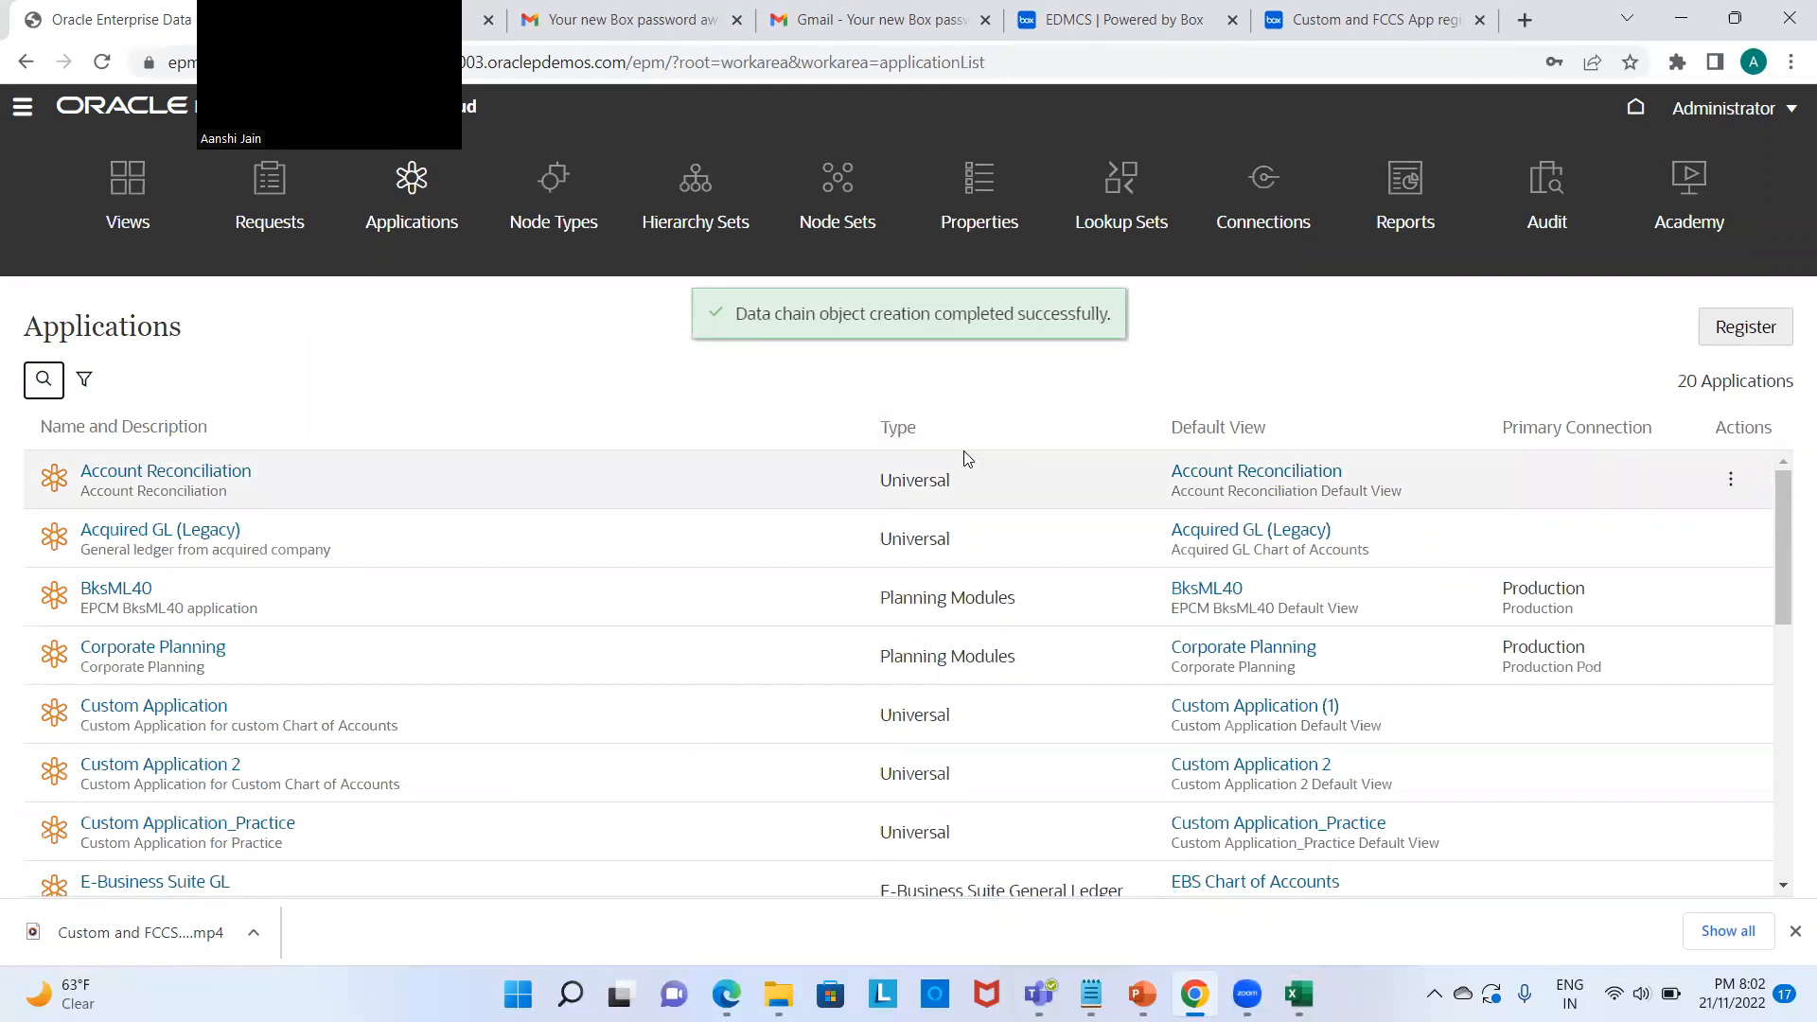
scroll(967, 458, "down", 1)
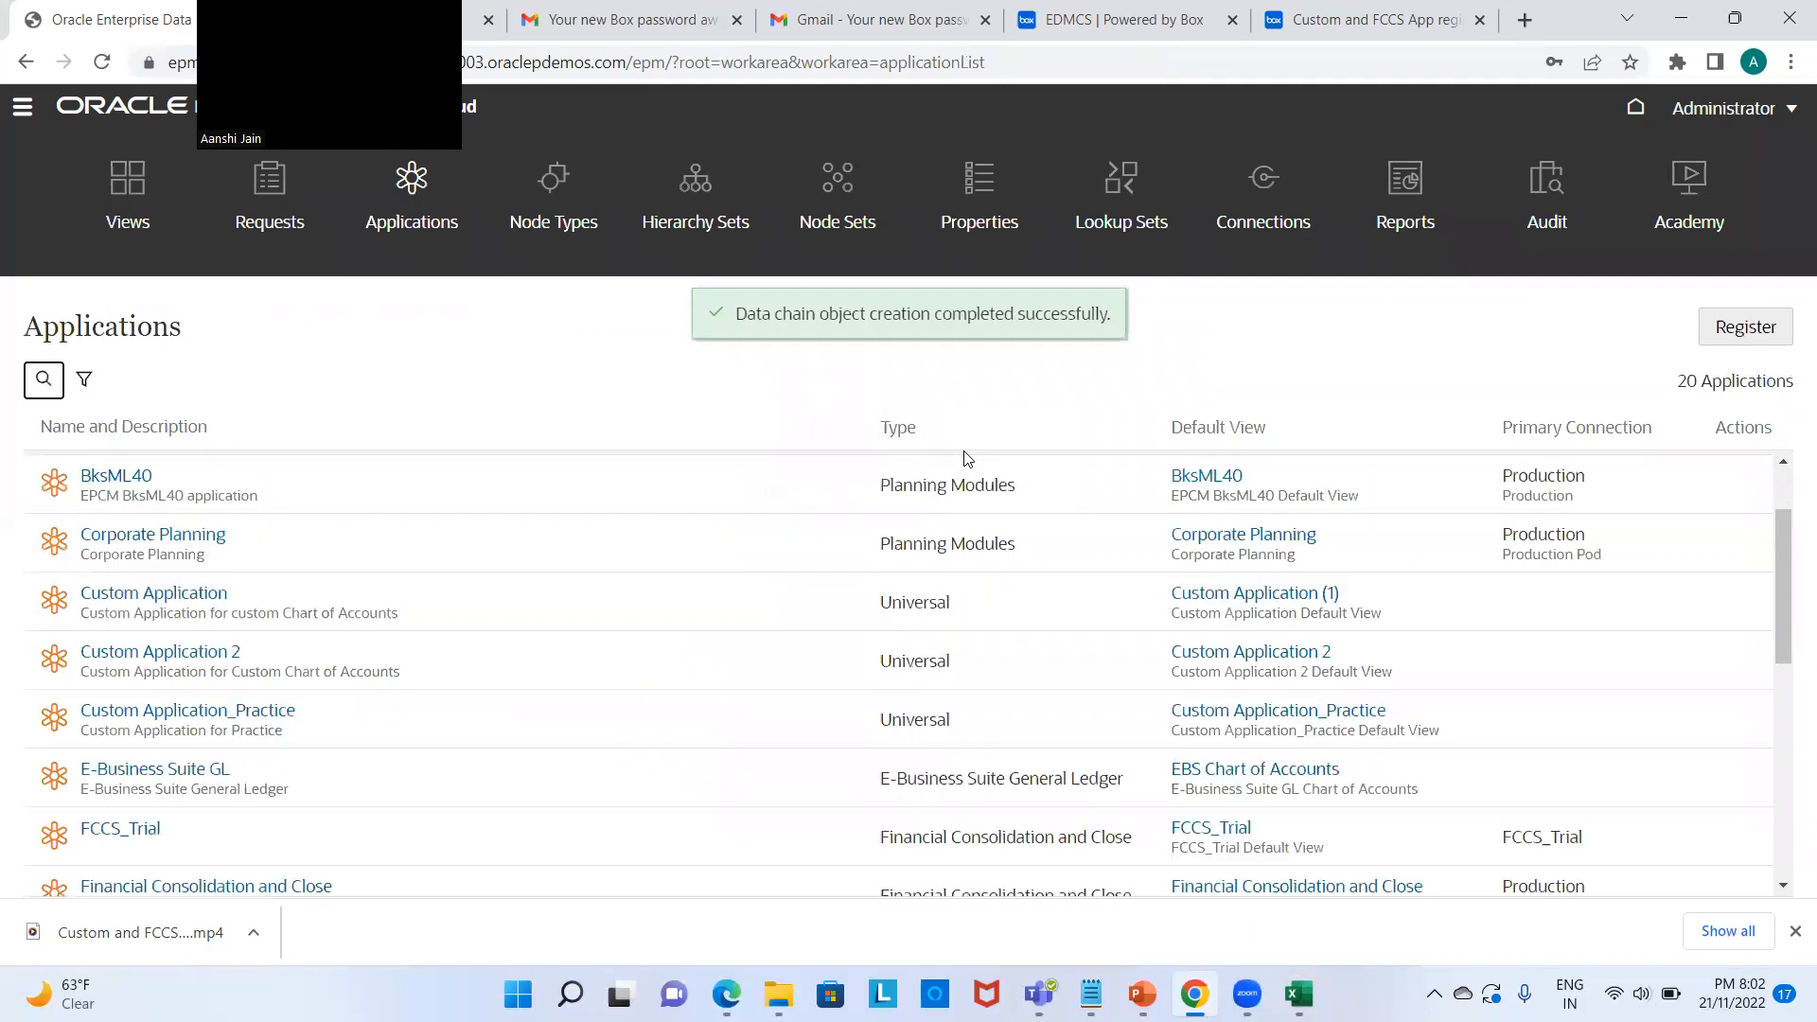
scroll(967, 458, "down", 1)
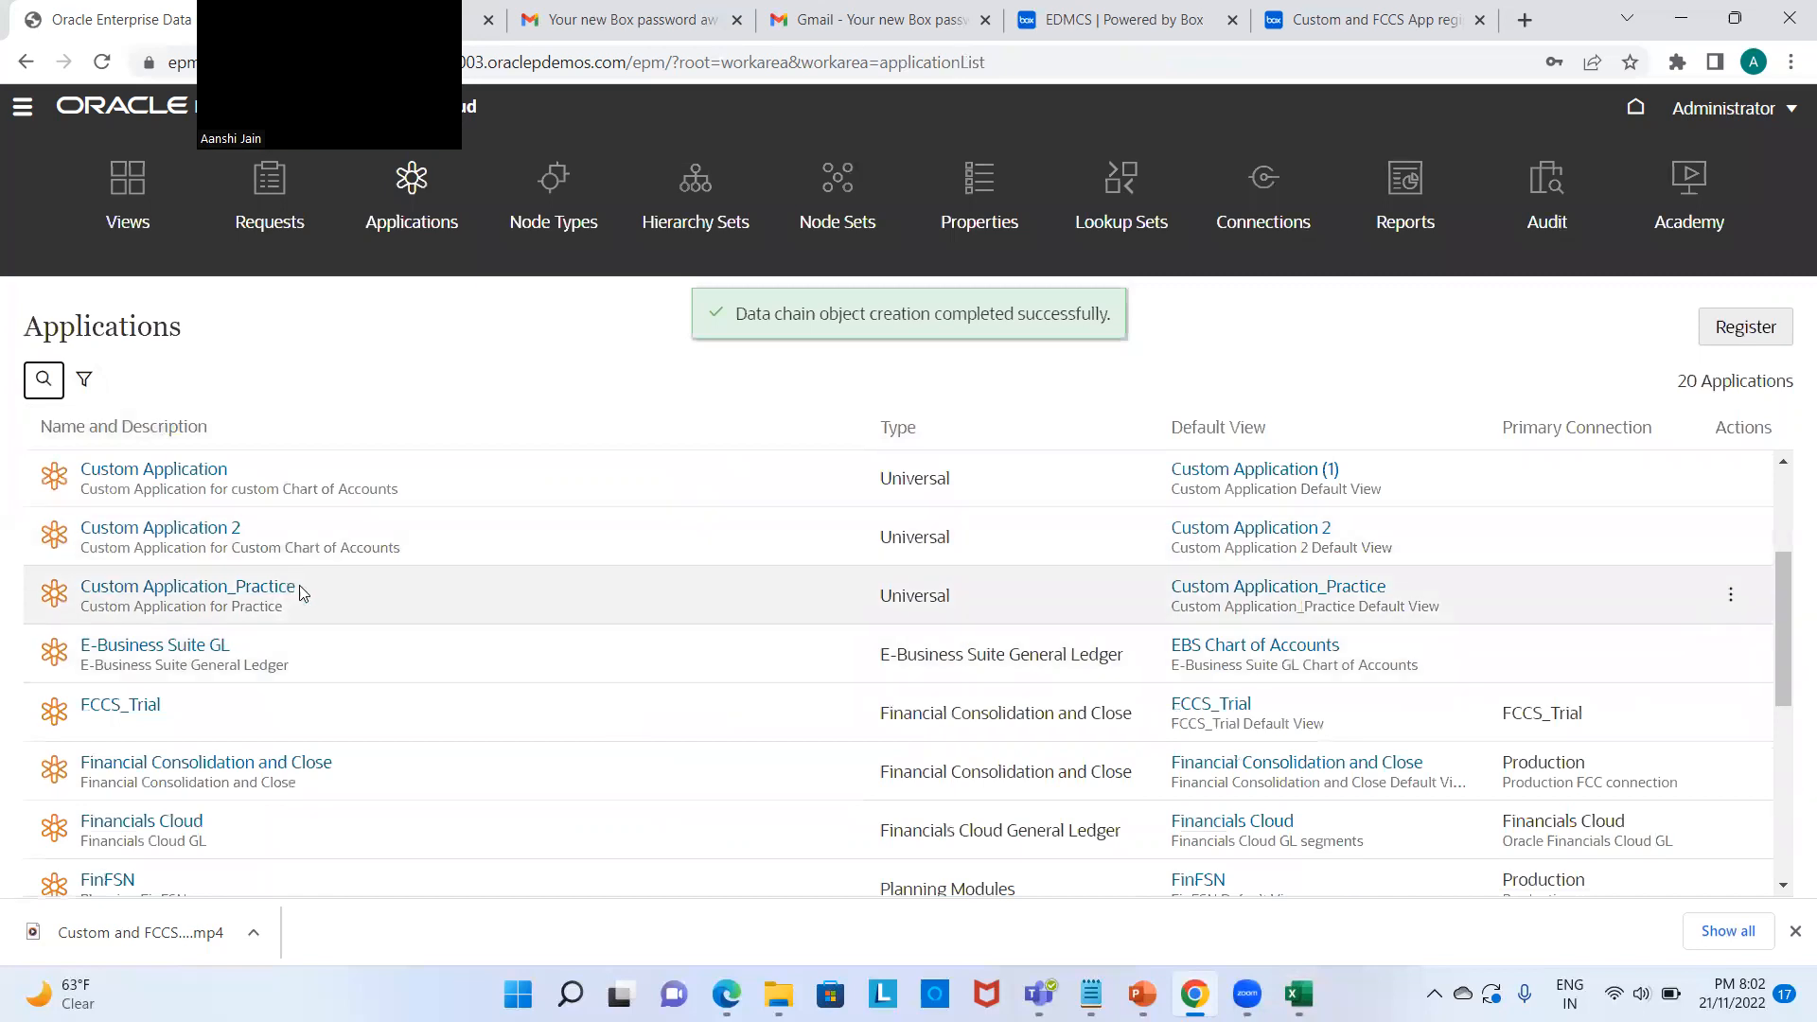
scroll(298, 593, "up", 2)
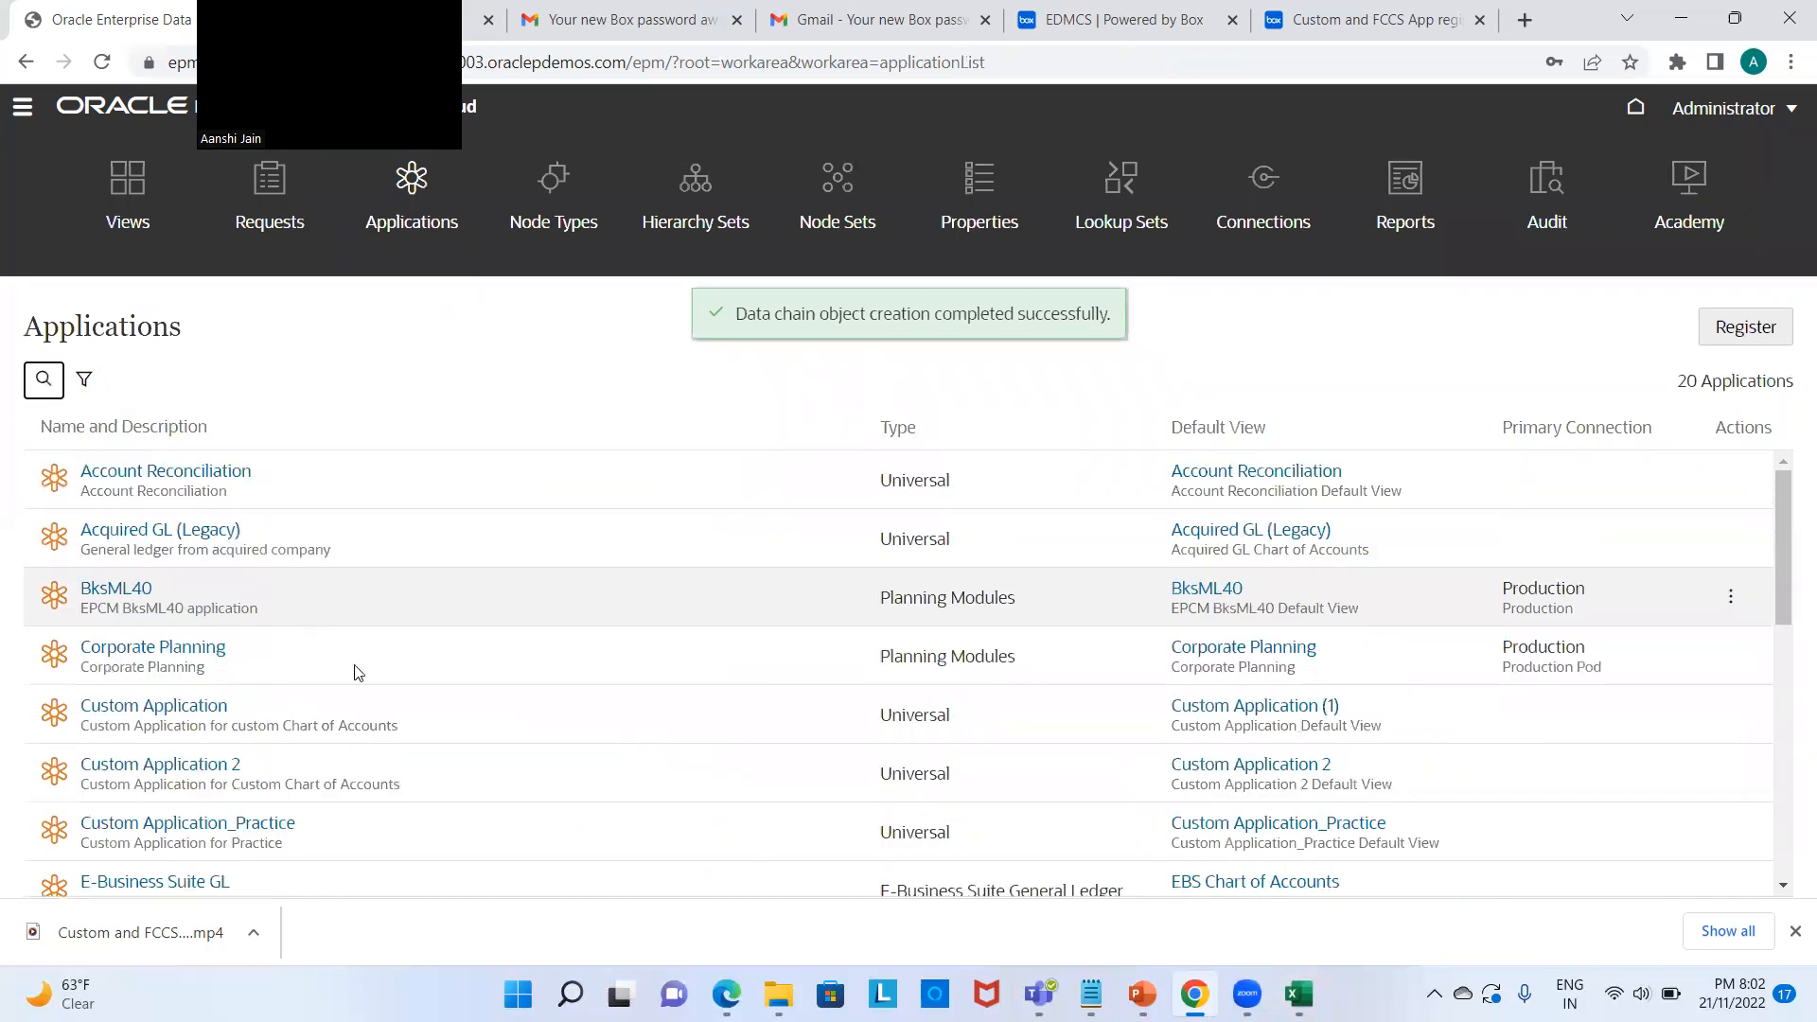
scroll(405, 758, "down", 1)
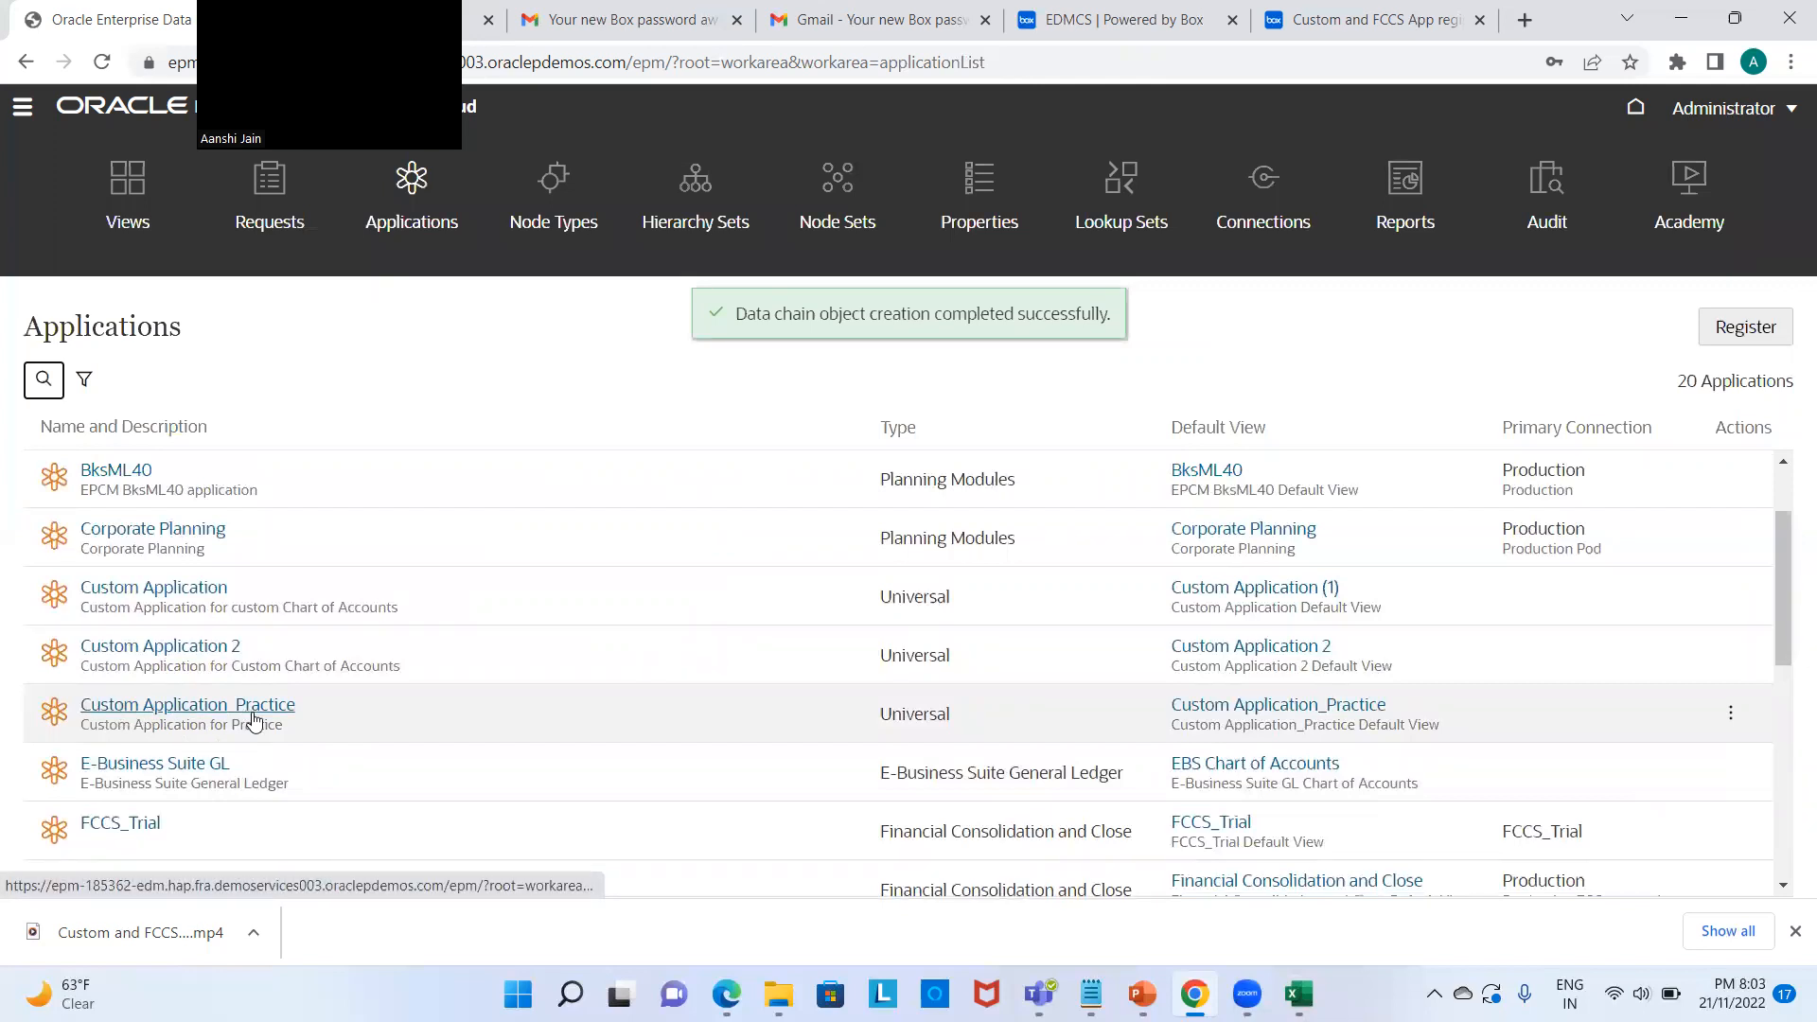
Step: Import Account Dimension 2.csv from Desktop > EDMCS into Custom Application_Practice's Account dimension
left_click(1730, 714)
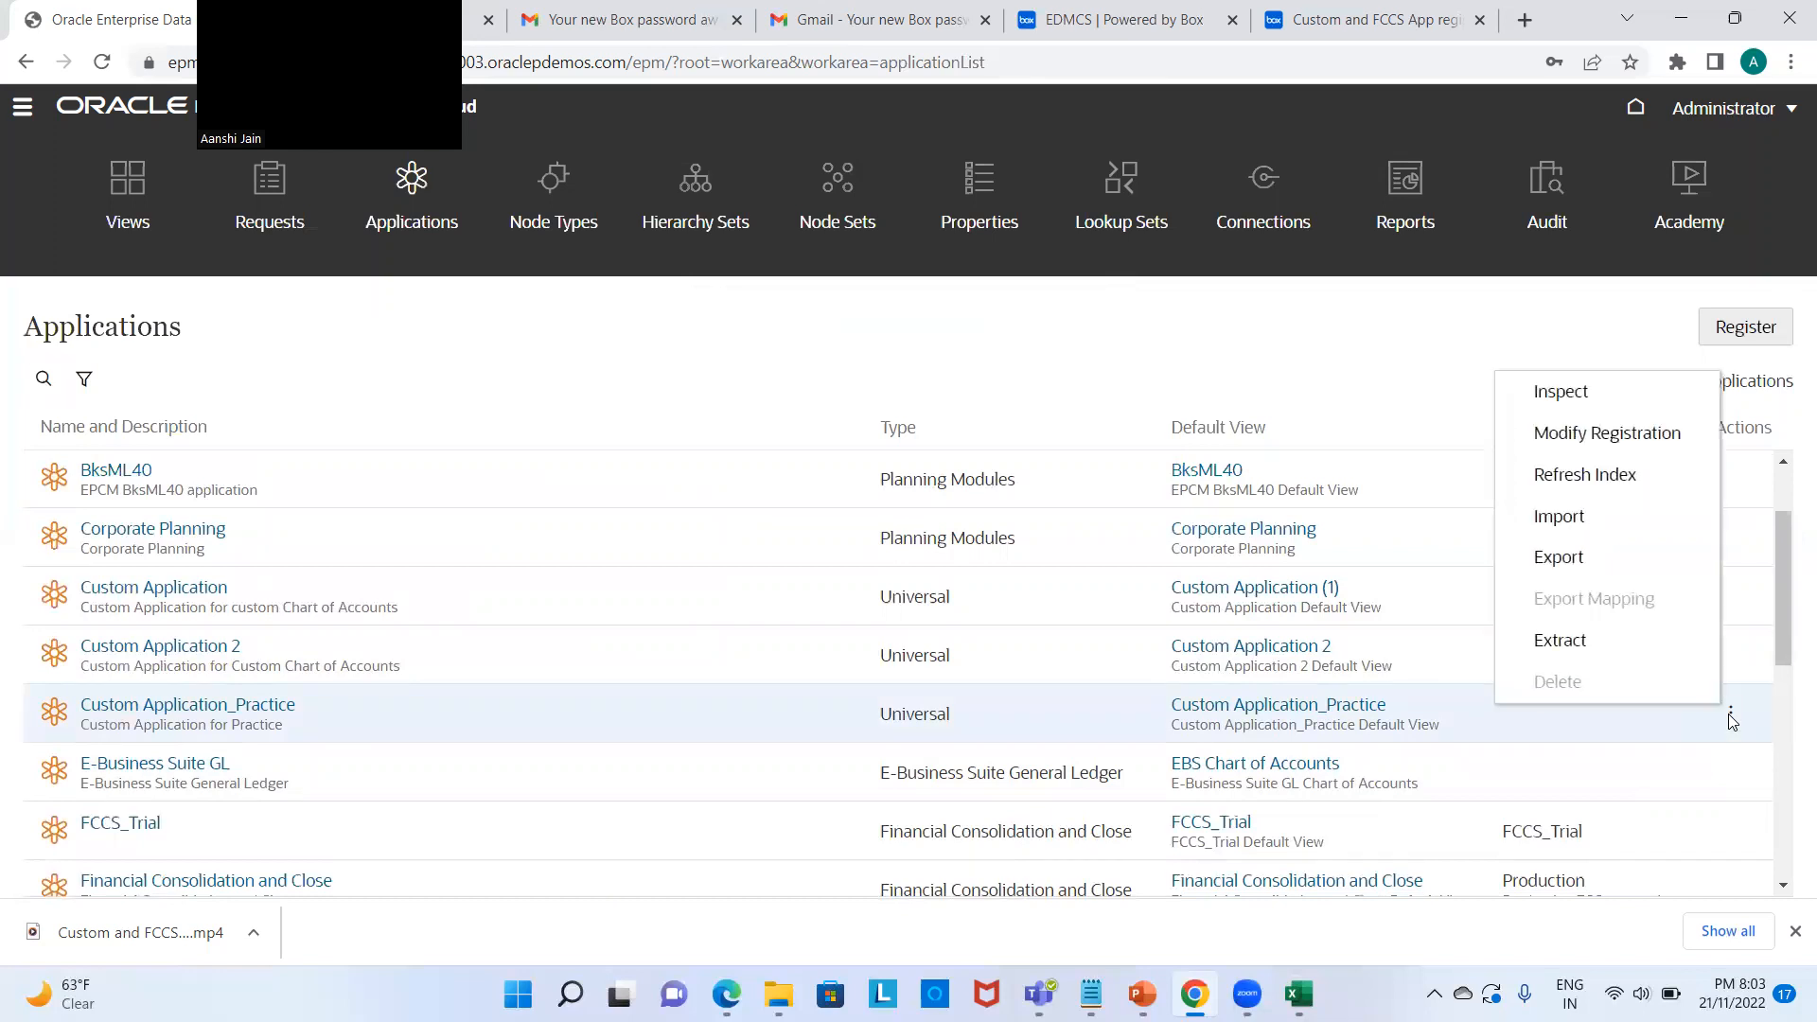
left_click(1537, 516)
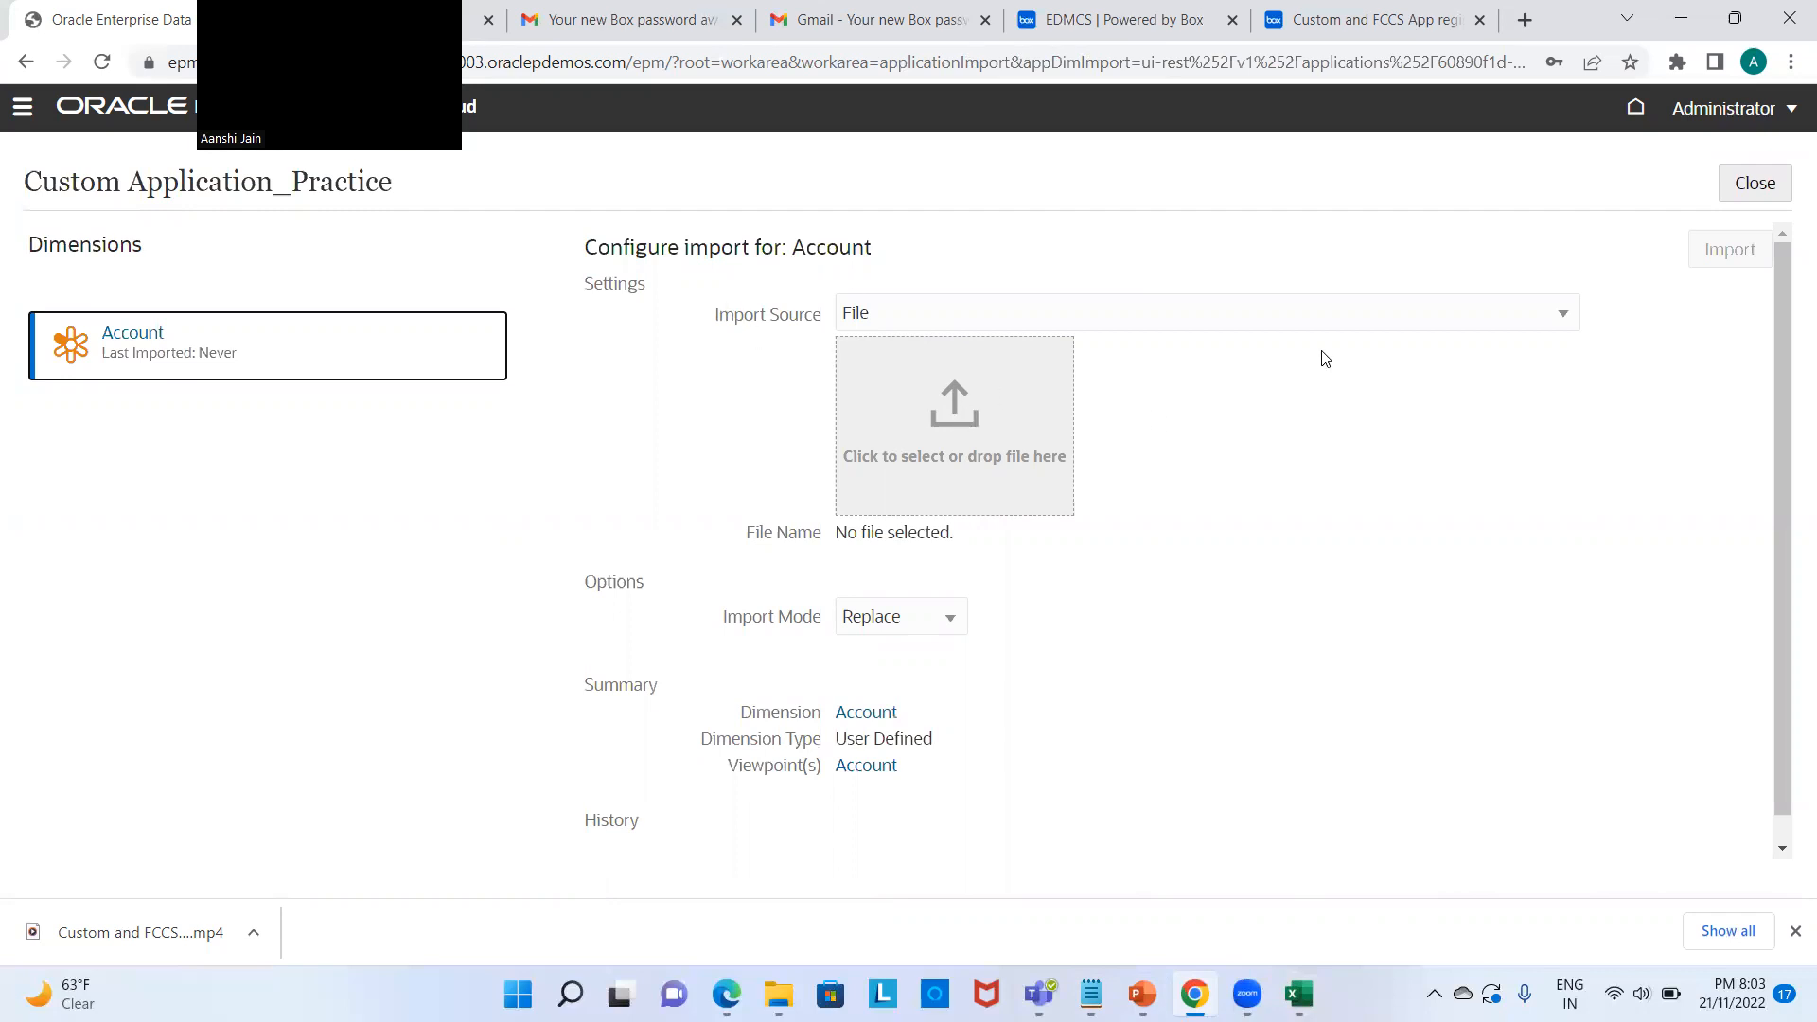
left_click(953, 416)
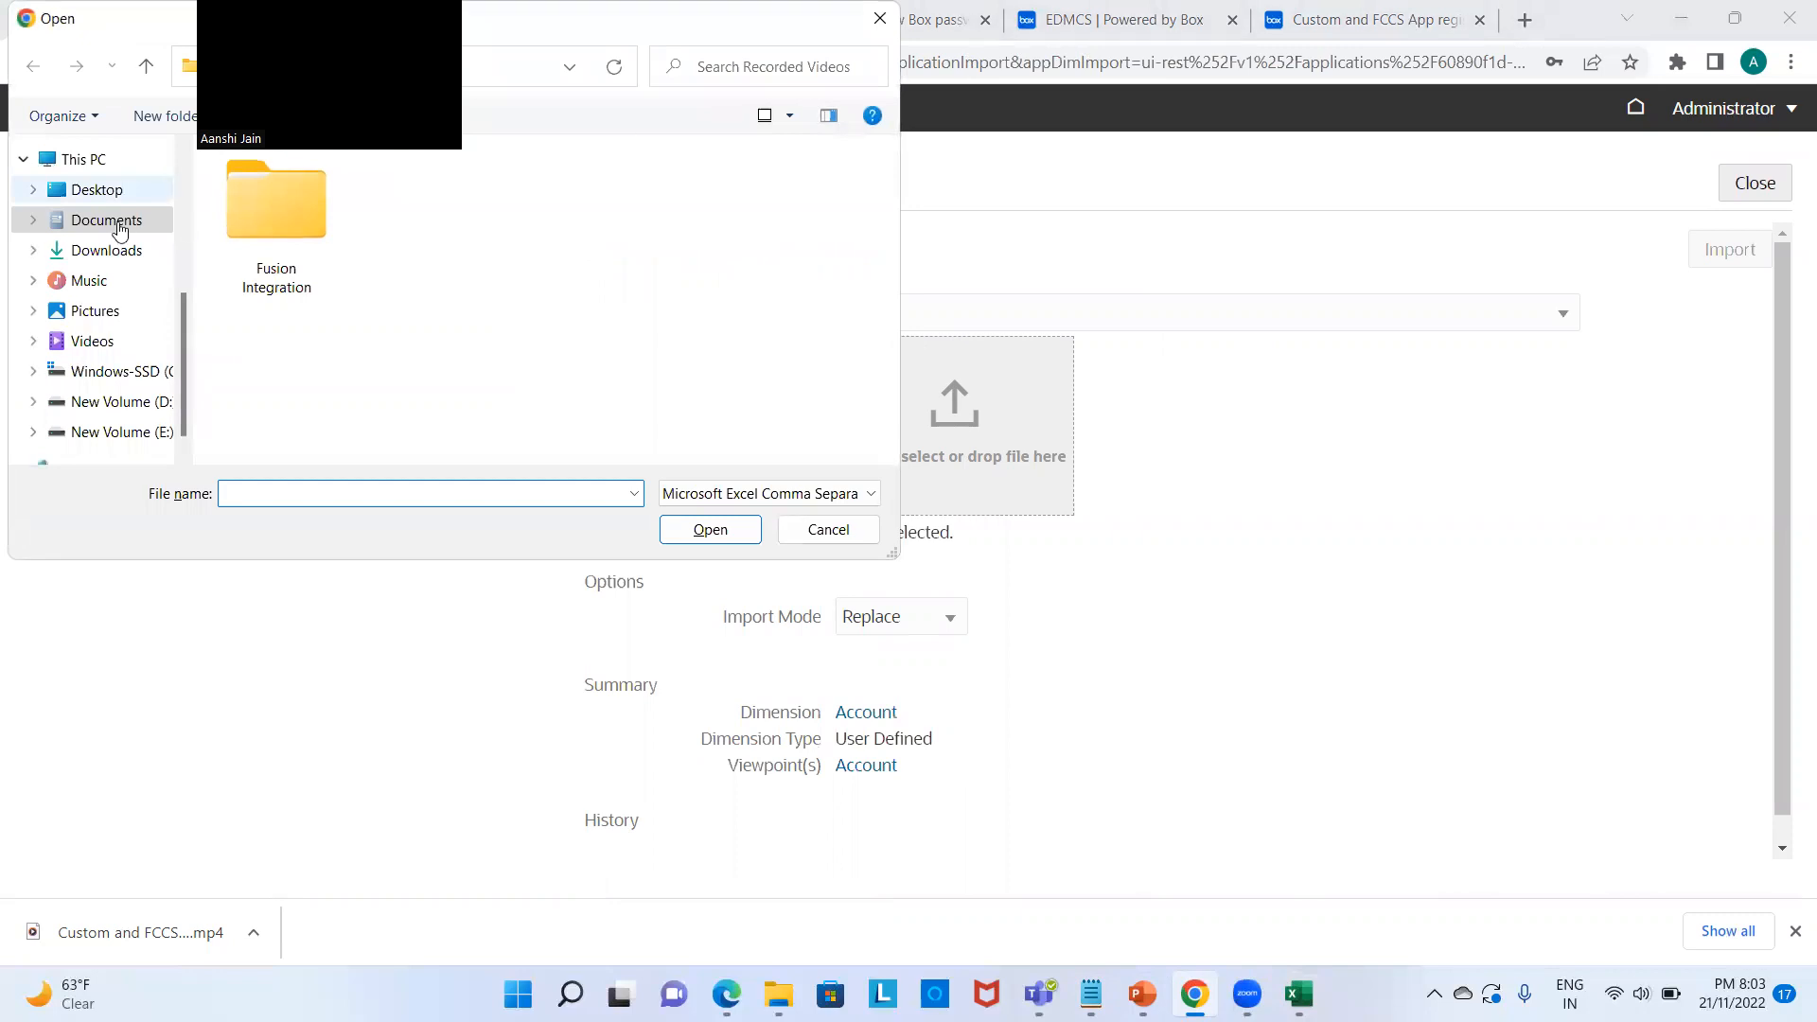
left_click(108, 193)
double_click(283, 326)
double_click(413, 206)
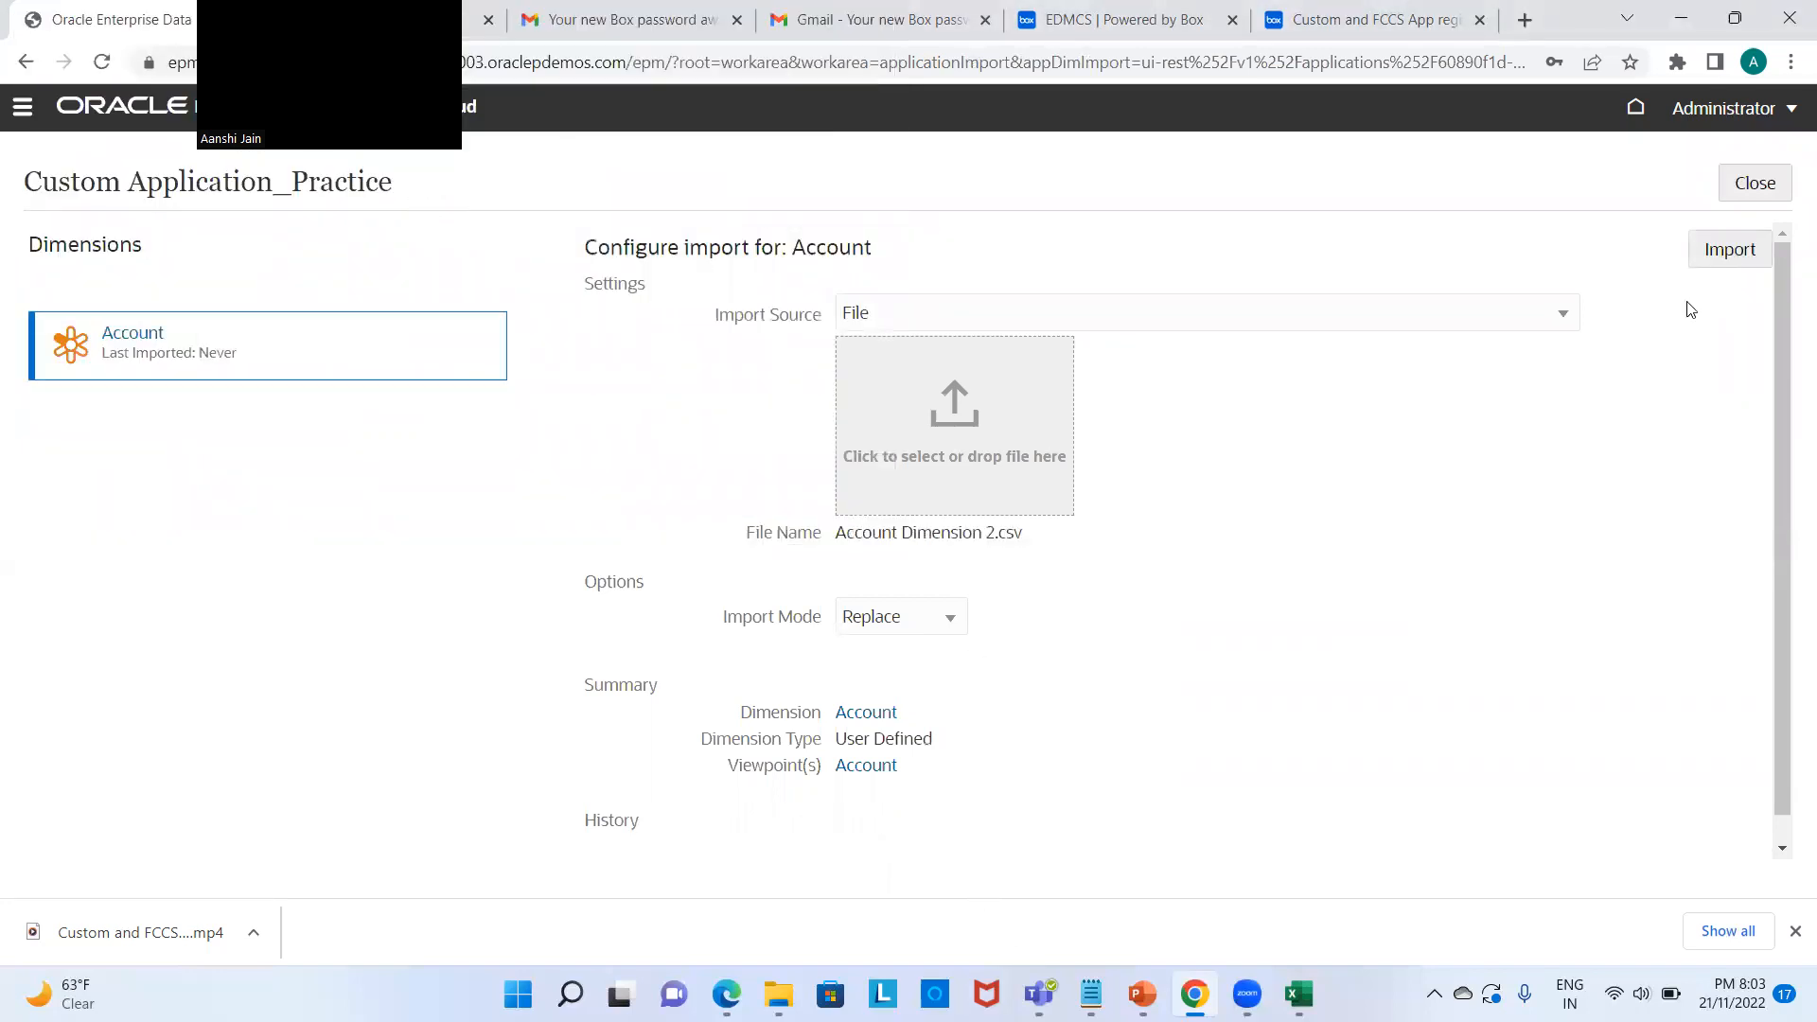
left_click(1726, 254)
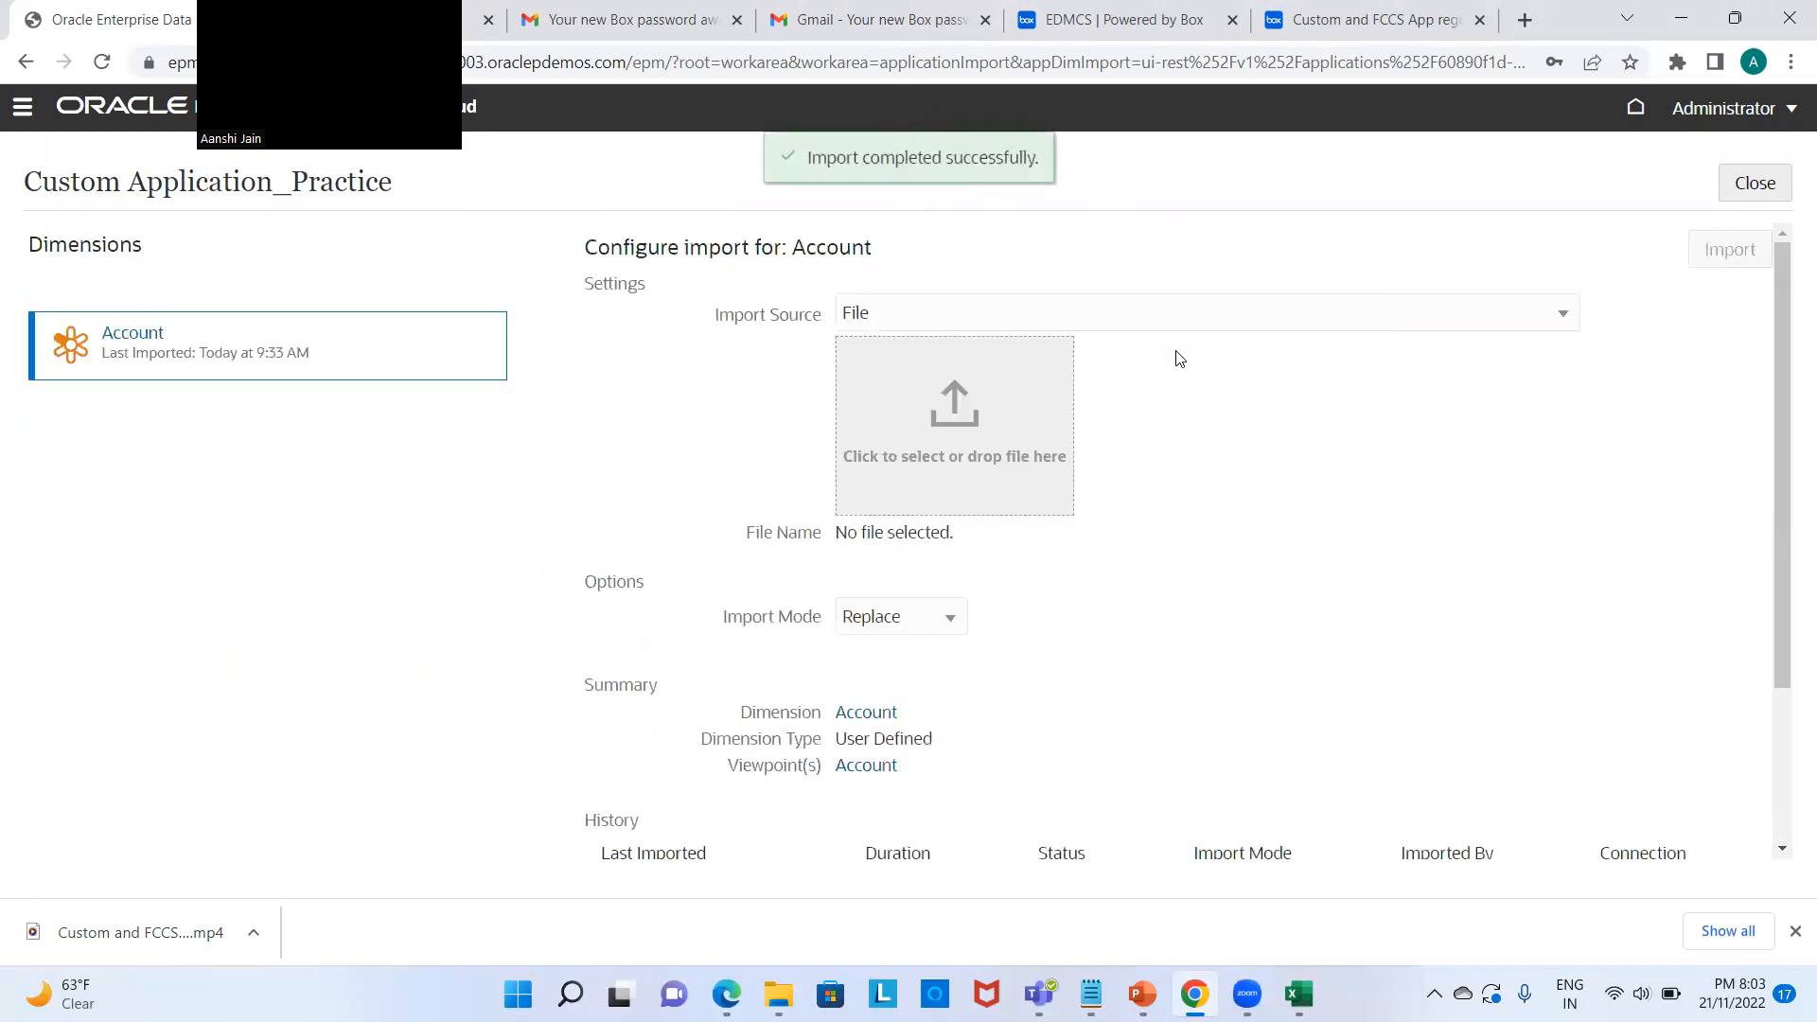
scroll(1368, 559, "down", 2)
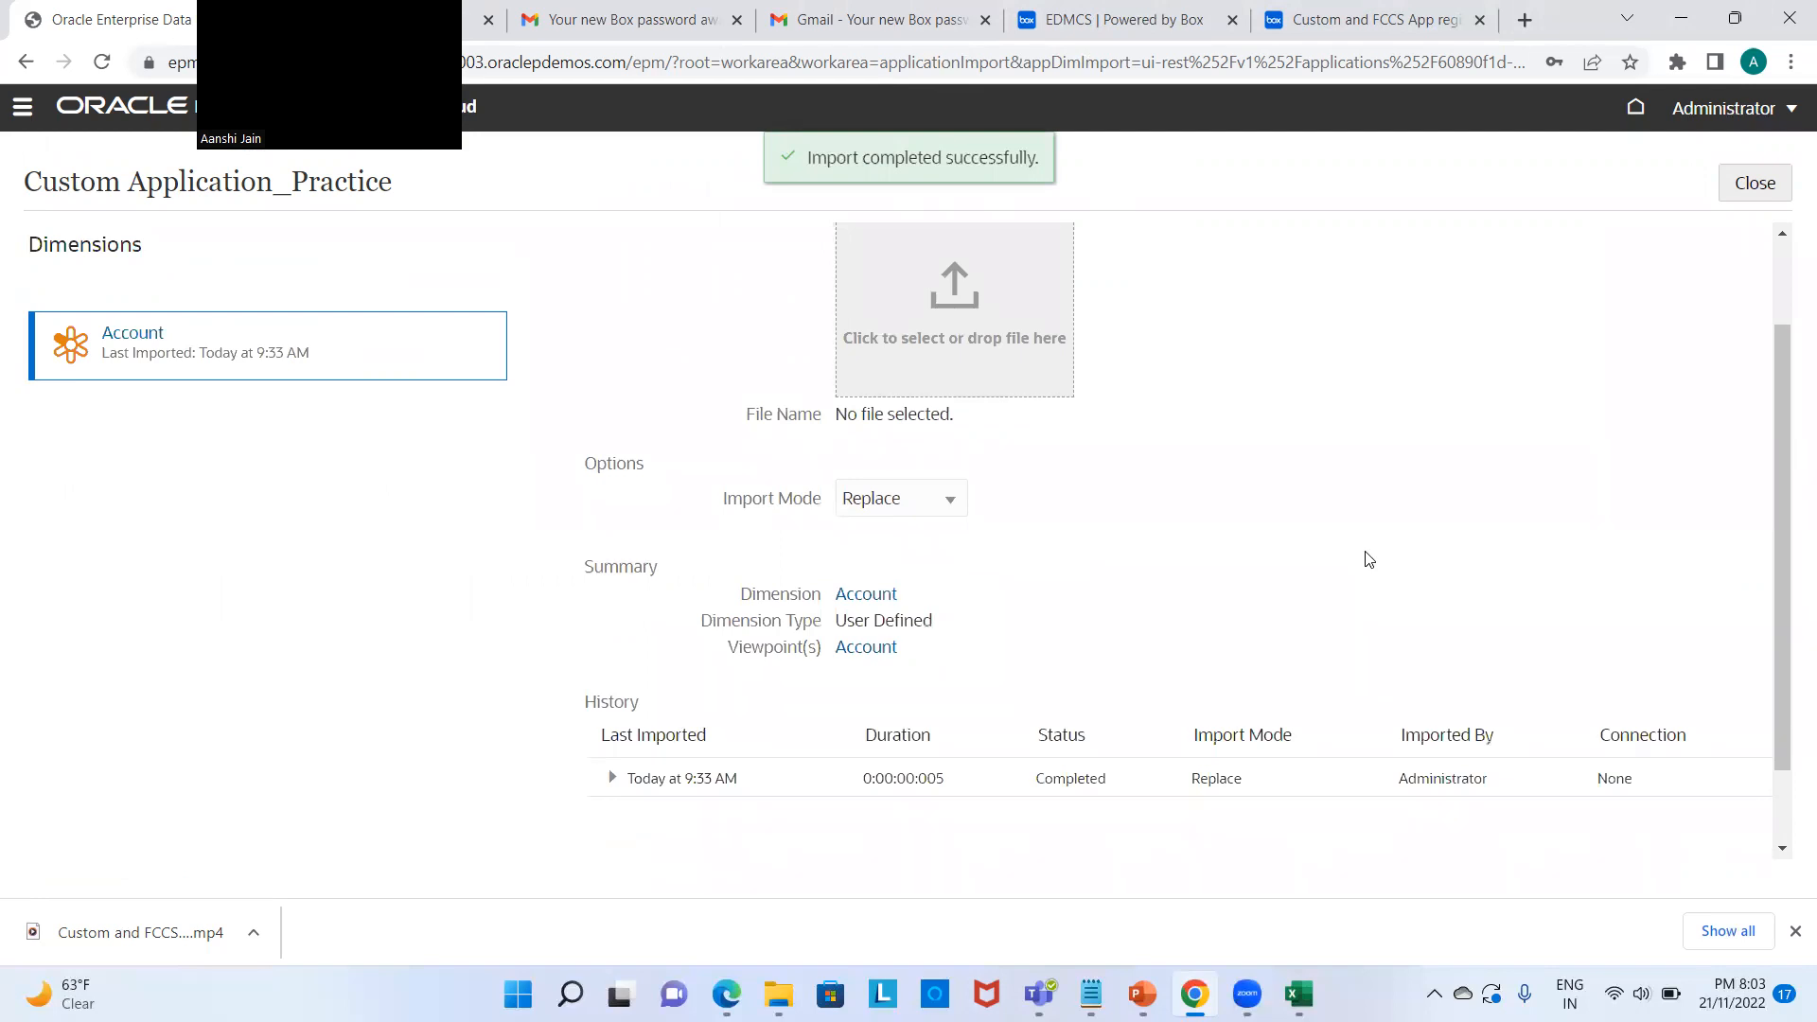
scroll(1368, 558, "up", 2)
mouse_move(1739, 206)
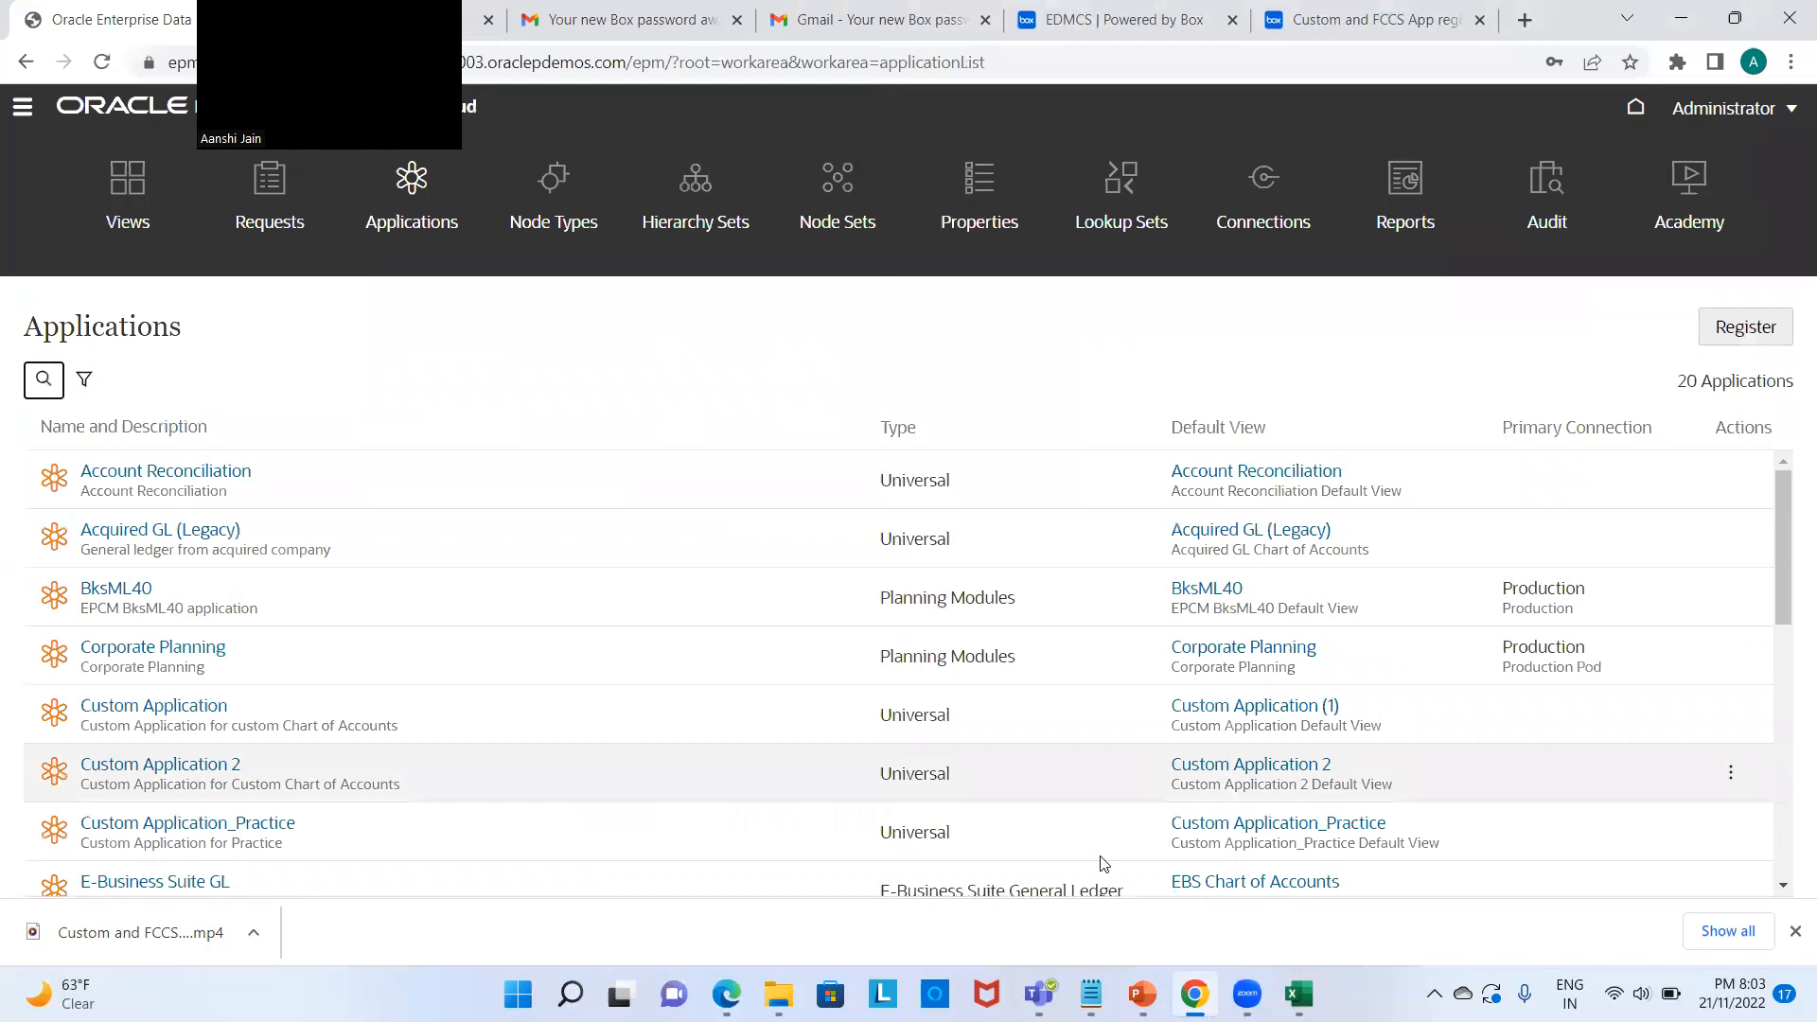
mouse_move(1026, 970)
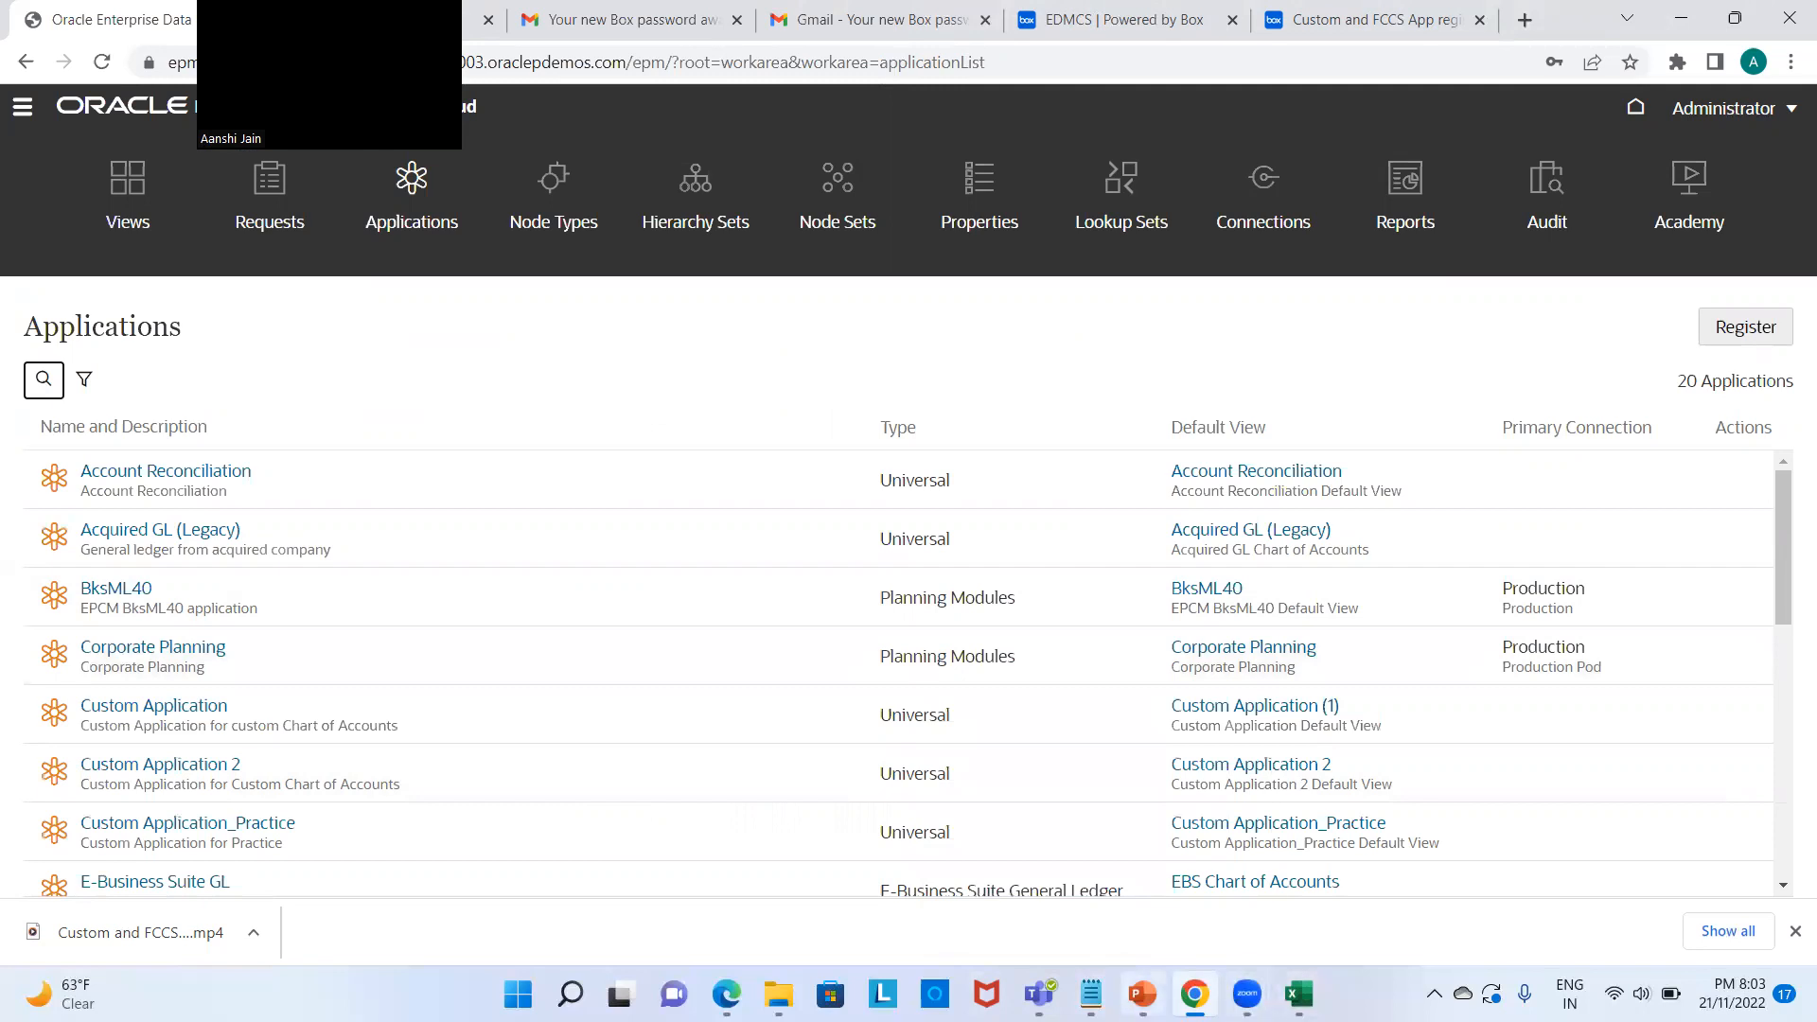
left_click(1142, 994)
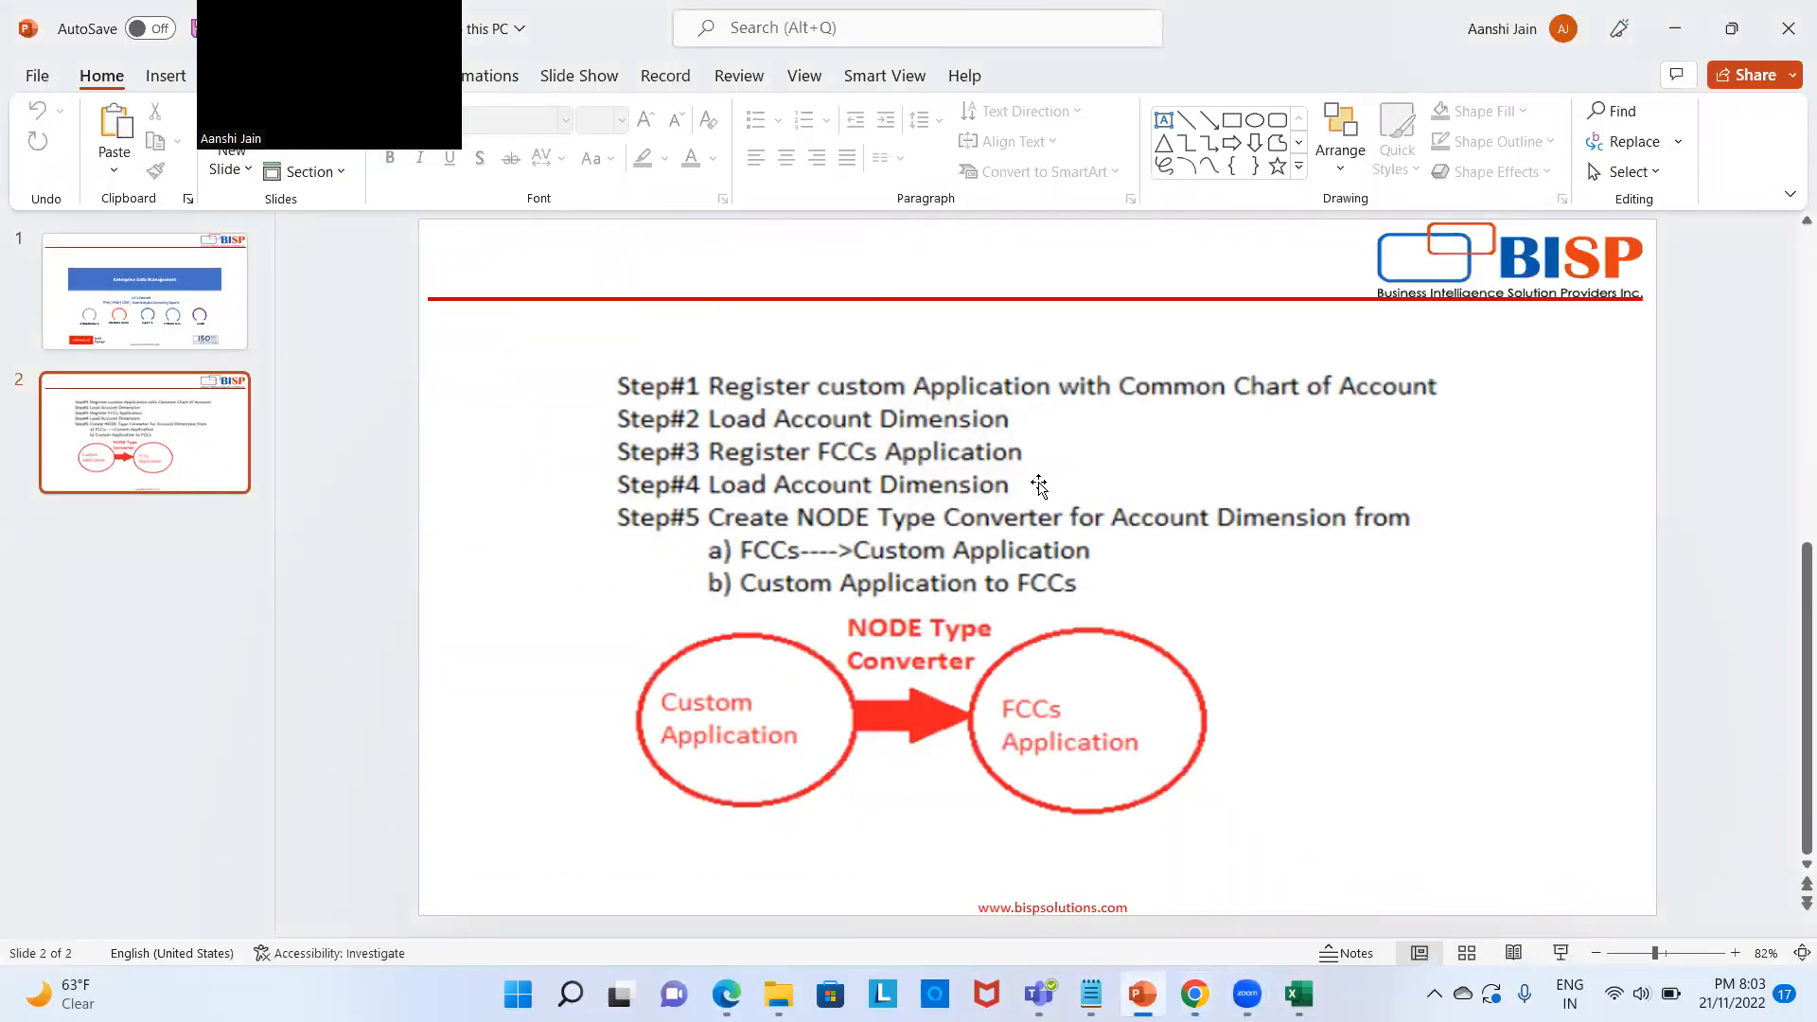
left_click(1677, 21)
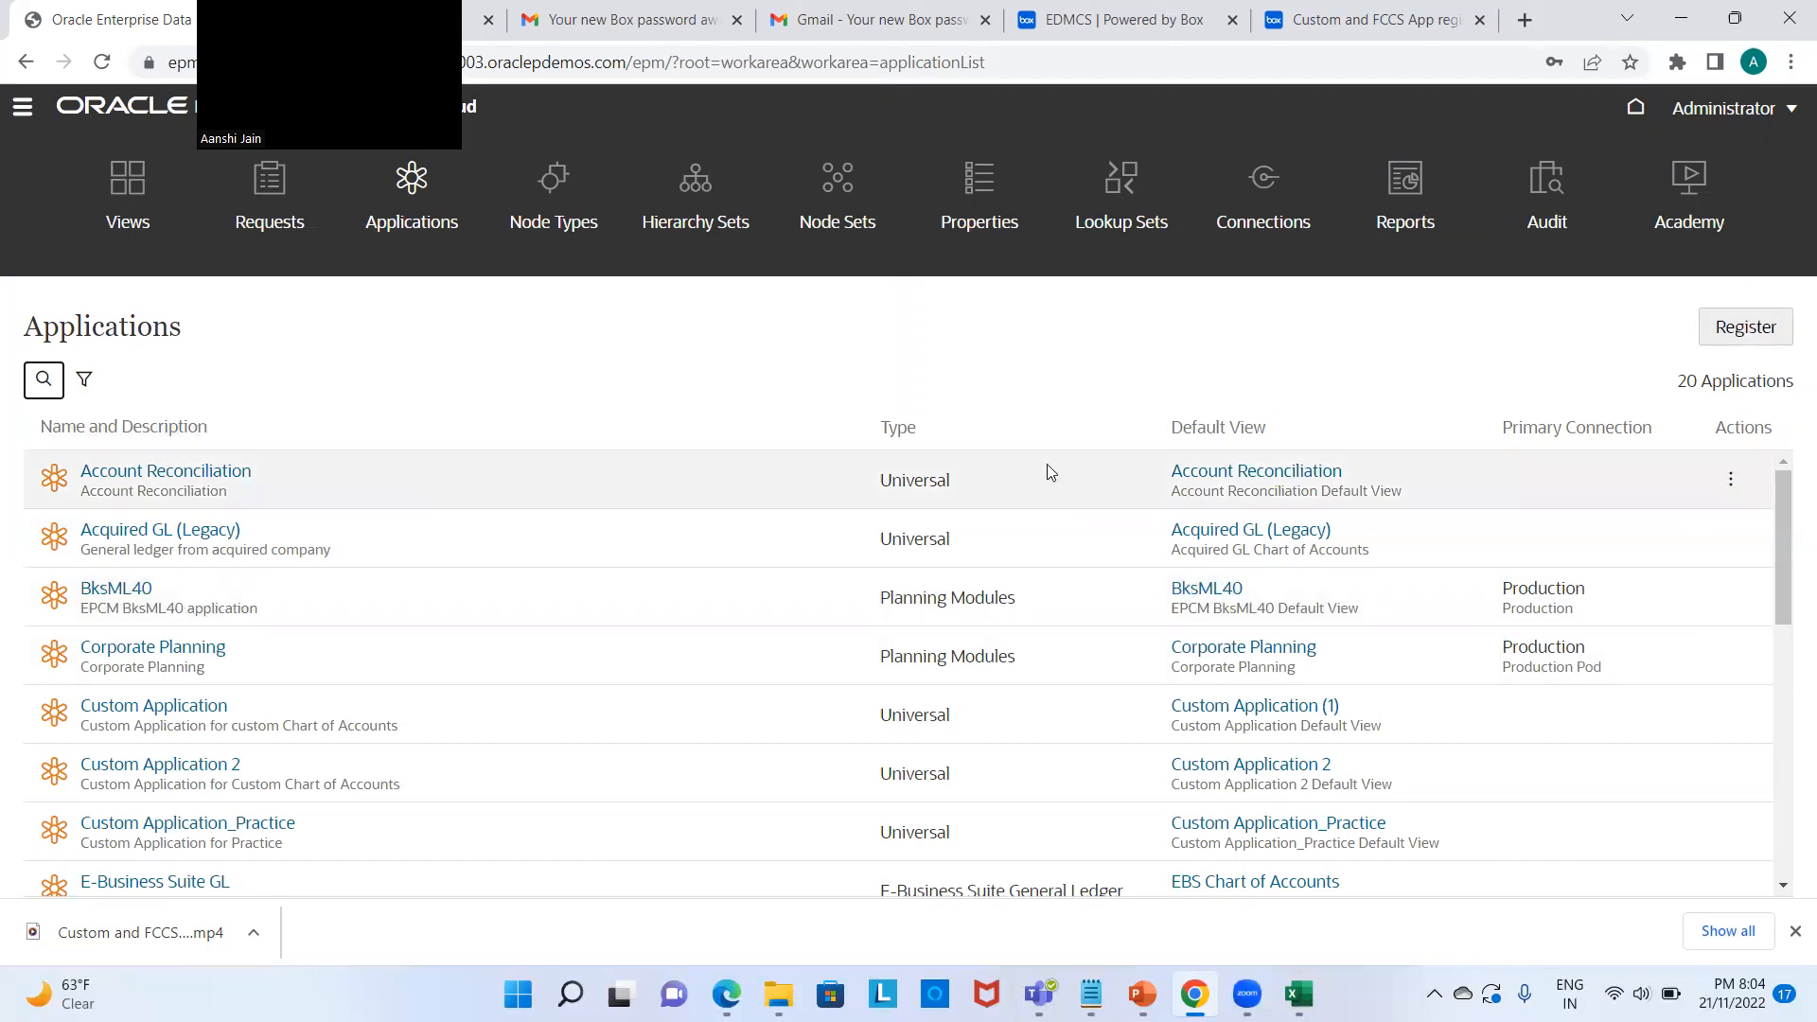
Step: Register a Financial Consolidation and Close application named FCCS_Practice, described 'FCCS Application for Practice'
left_click(1755, 346)
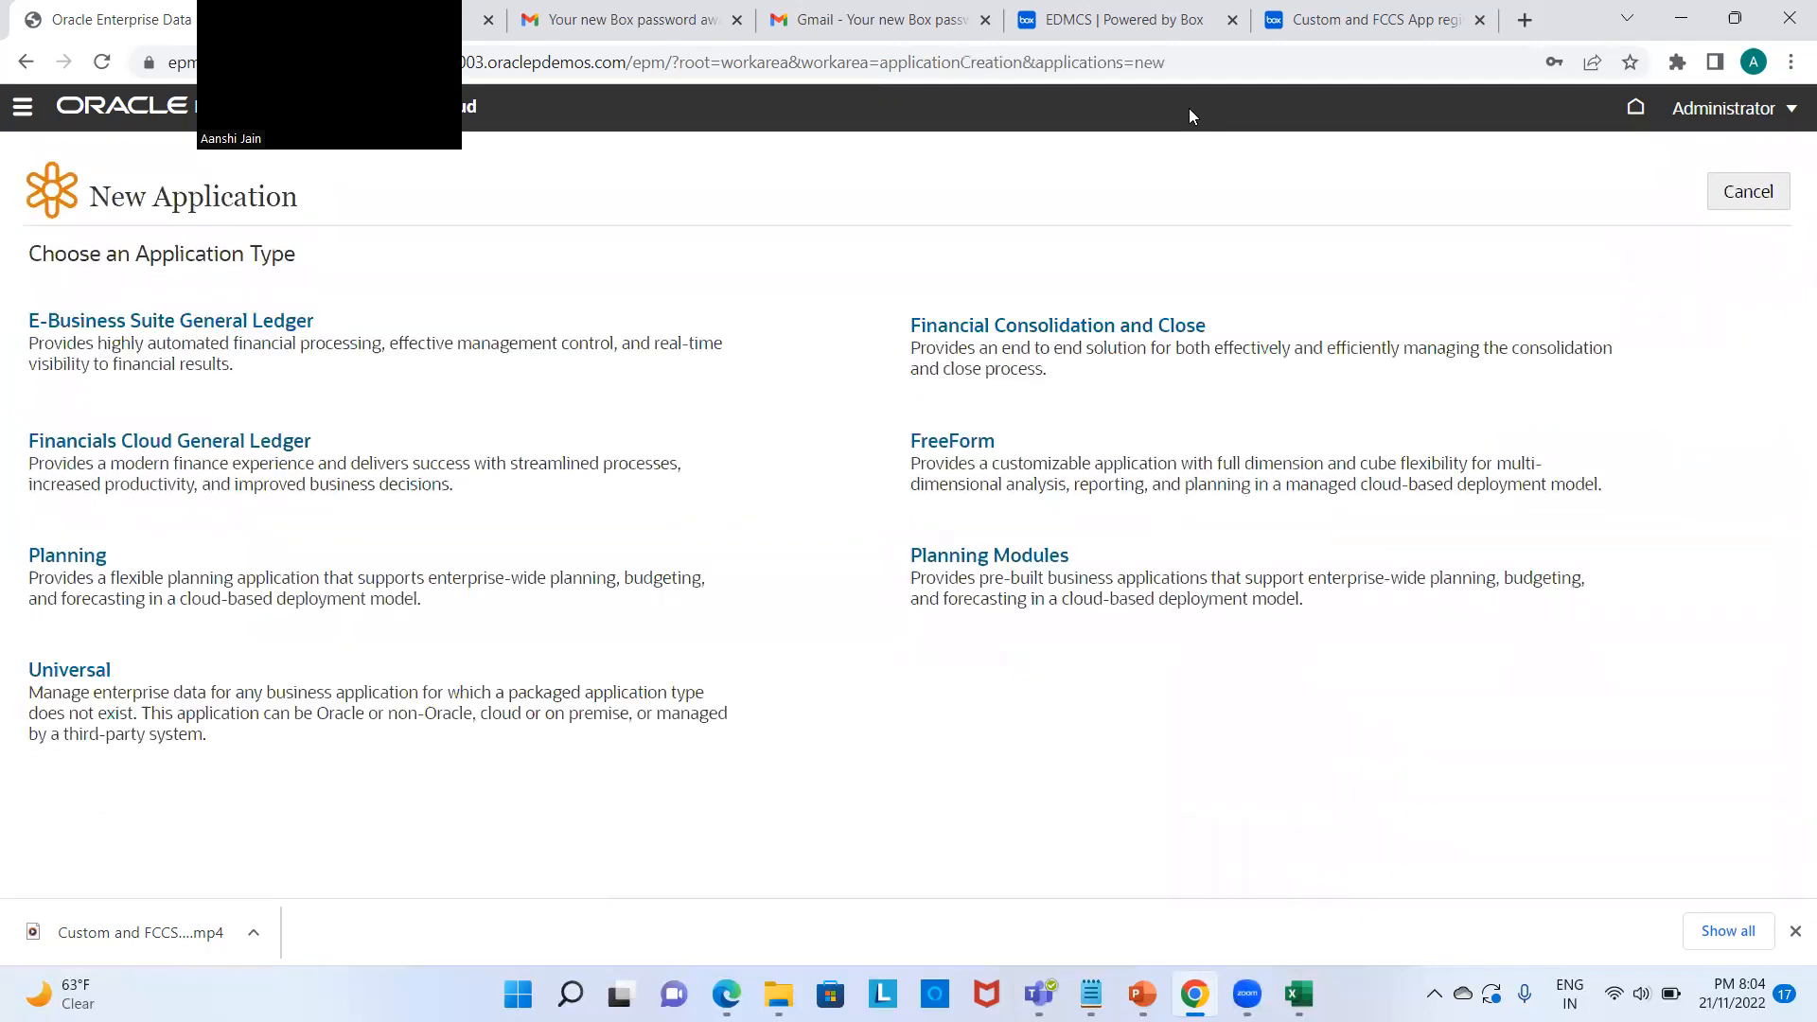
left_click(1004, 327)
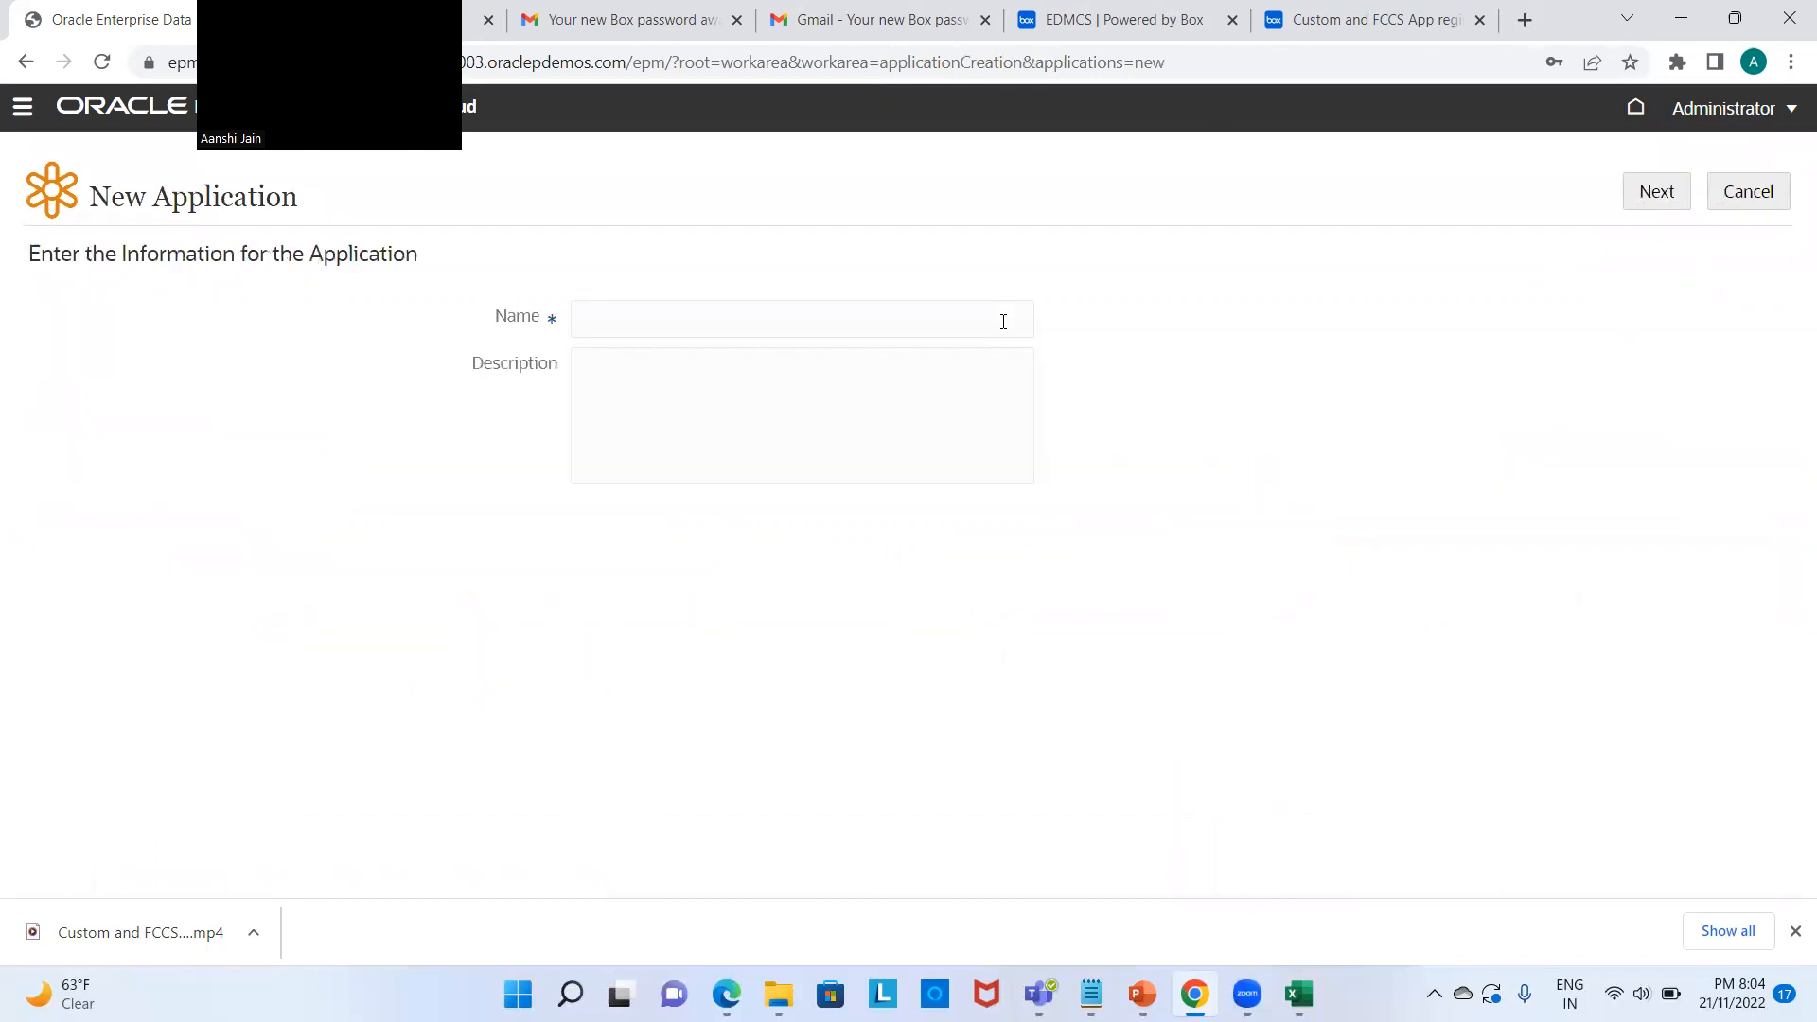
left_click(961, 323)
type("FCCS_Practice")
left_click(874, 360)
type("FCCS Applicat")
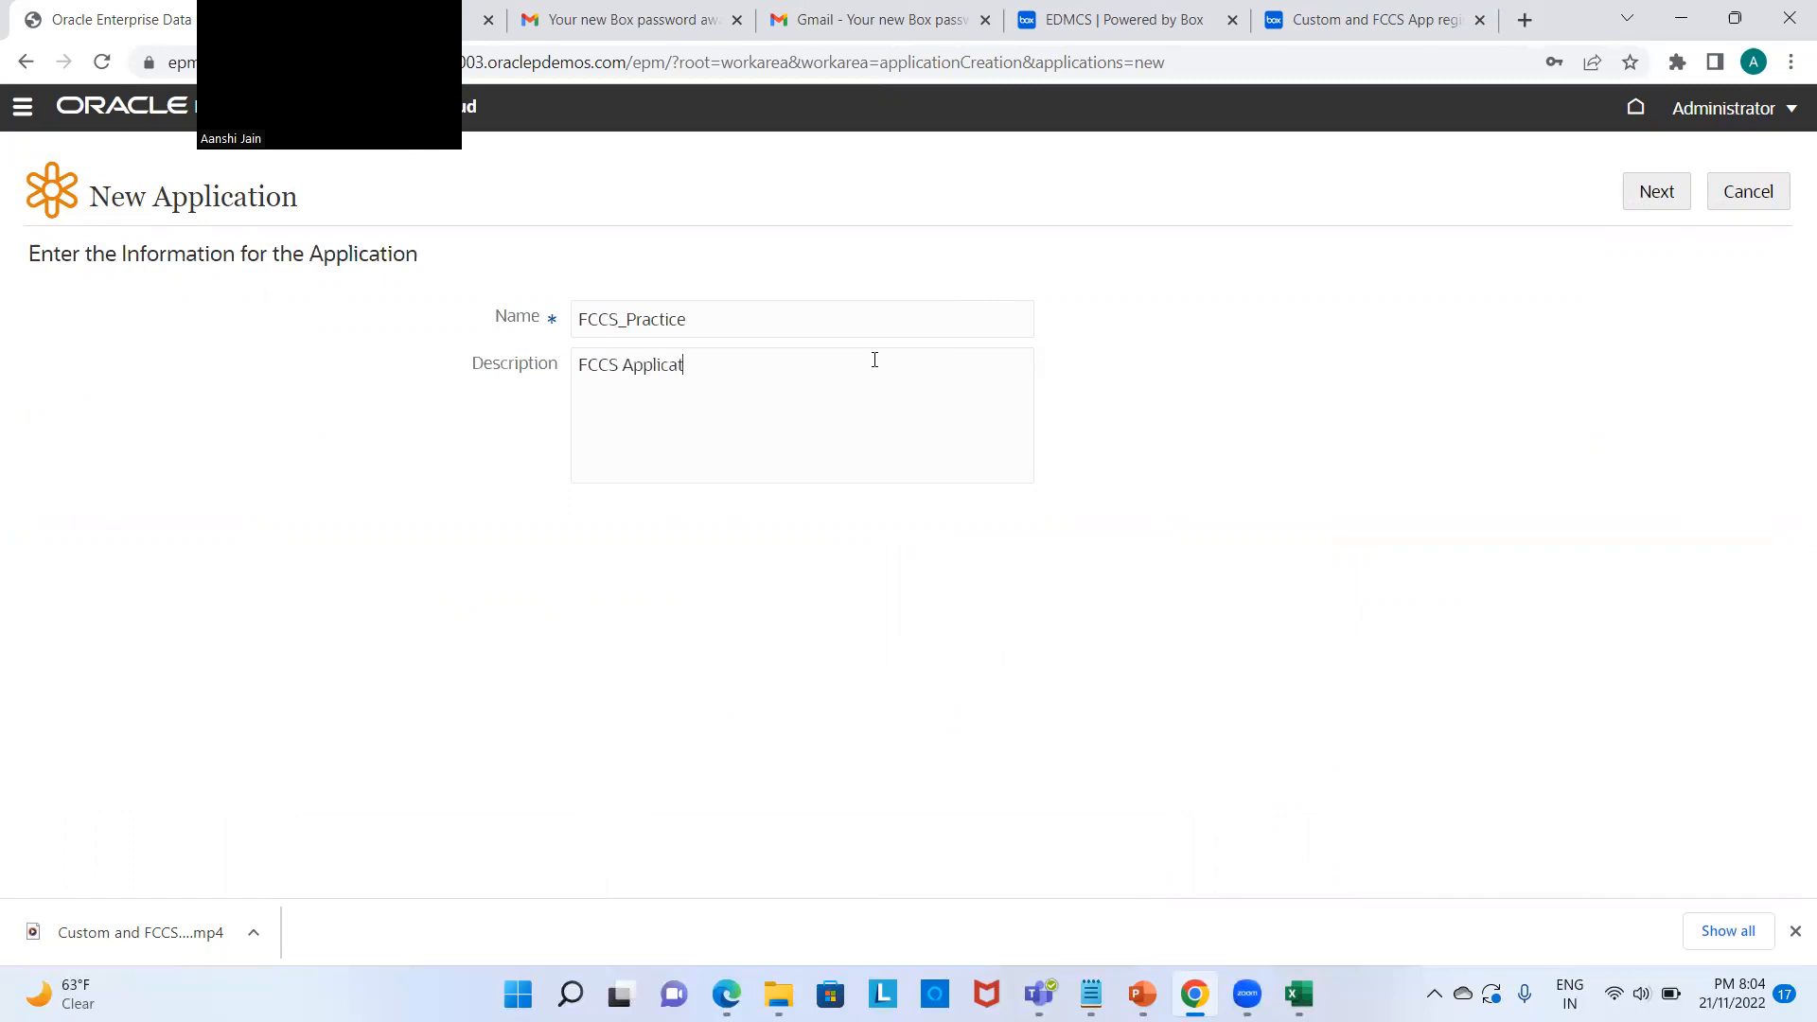
type("ion for Practice")
left_click(1669, 201)
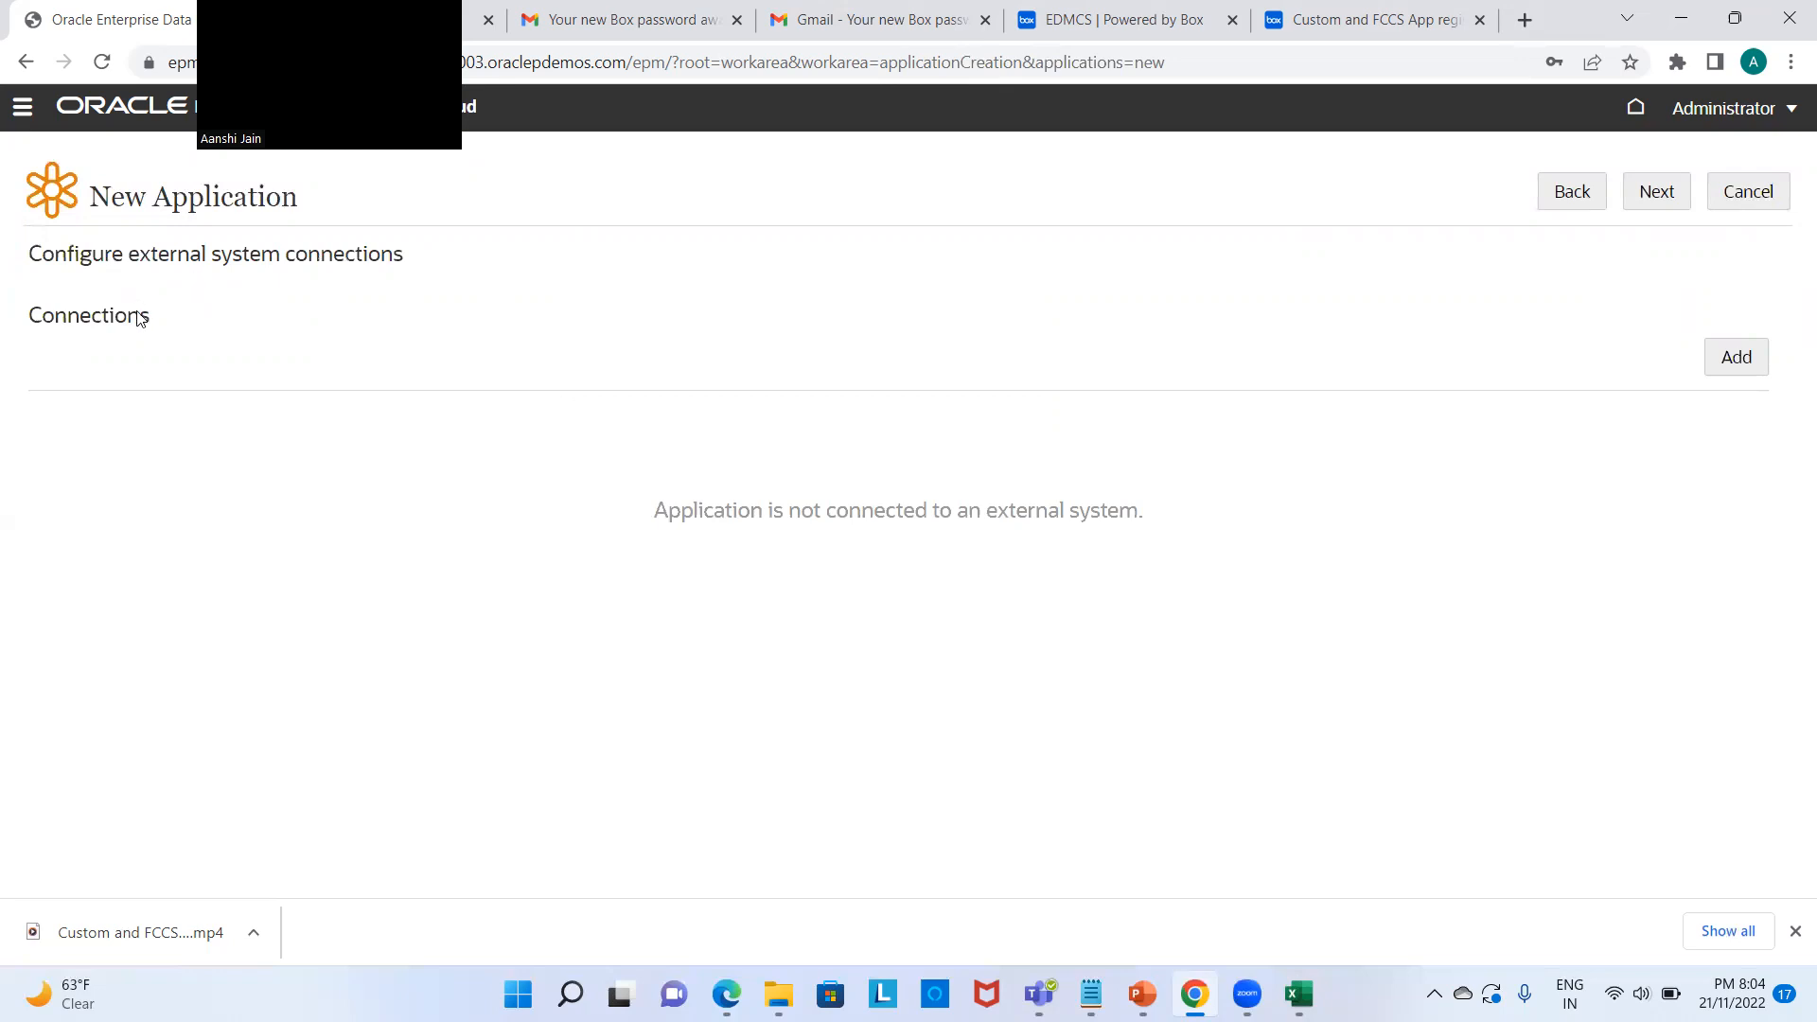
Step: Add the FCCS_Pracrice connection and paste the second FCCS URL from the notes as its instance location
left_click(1715, 368)
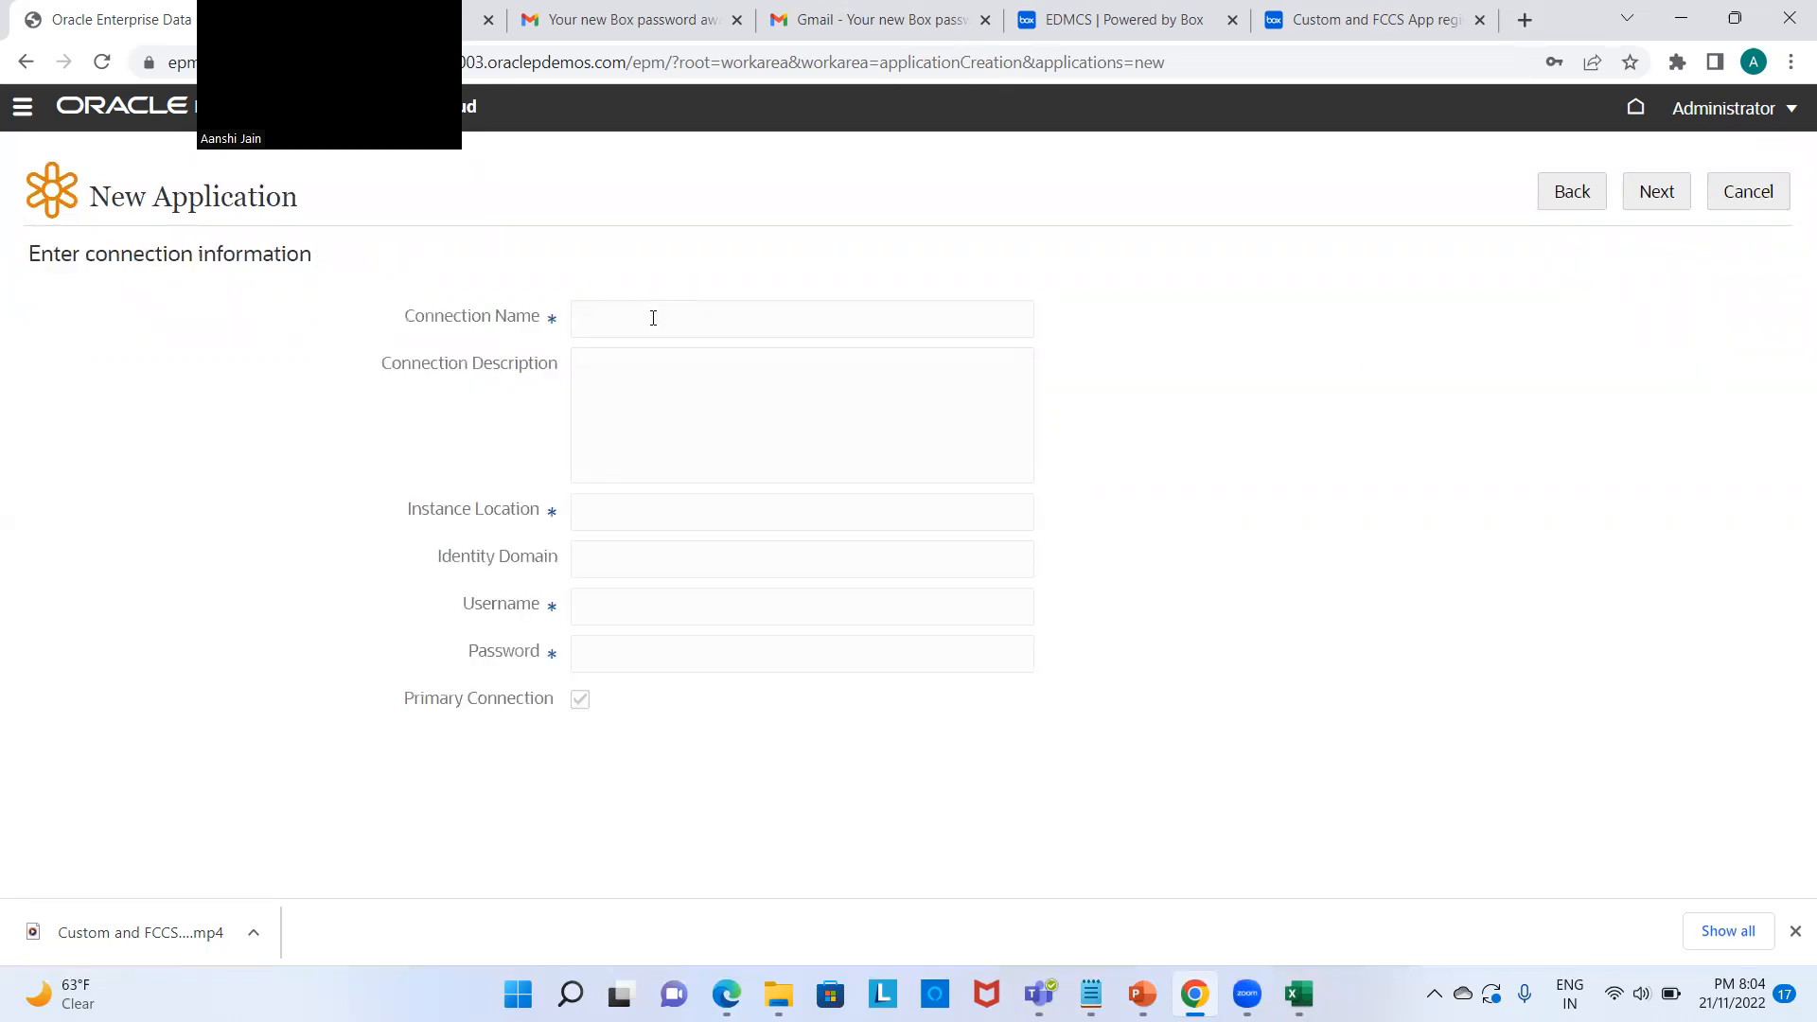
type("FCCS_Prakrice")
left_click(652, 512)
mouse_move(1247, 993)
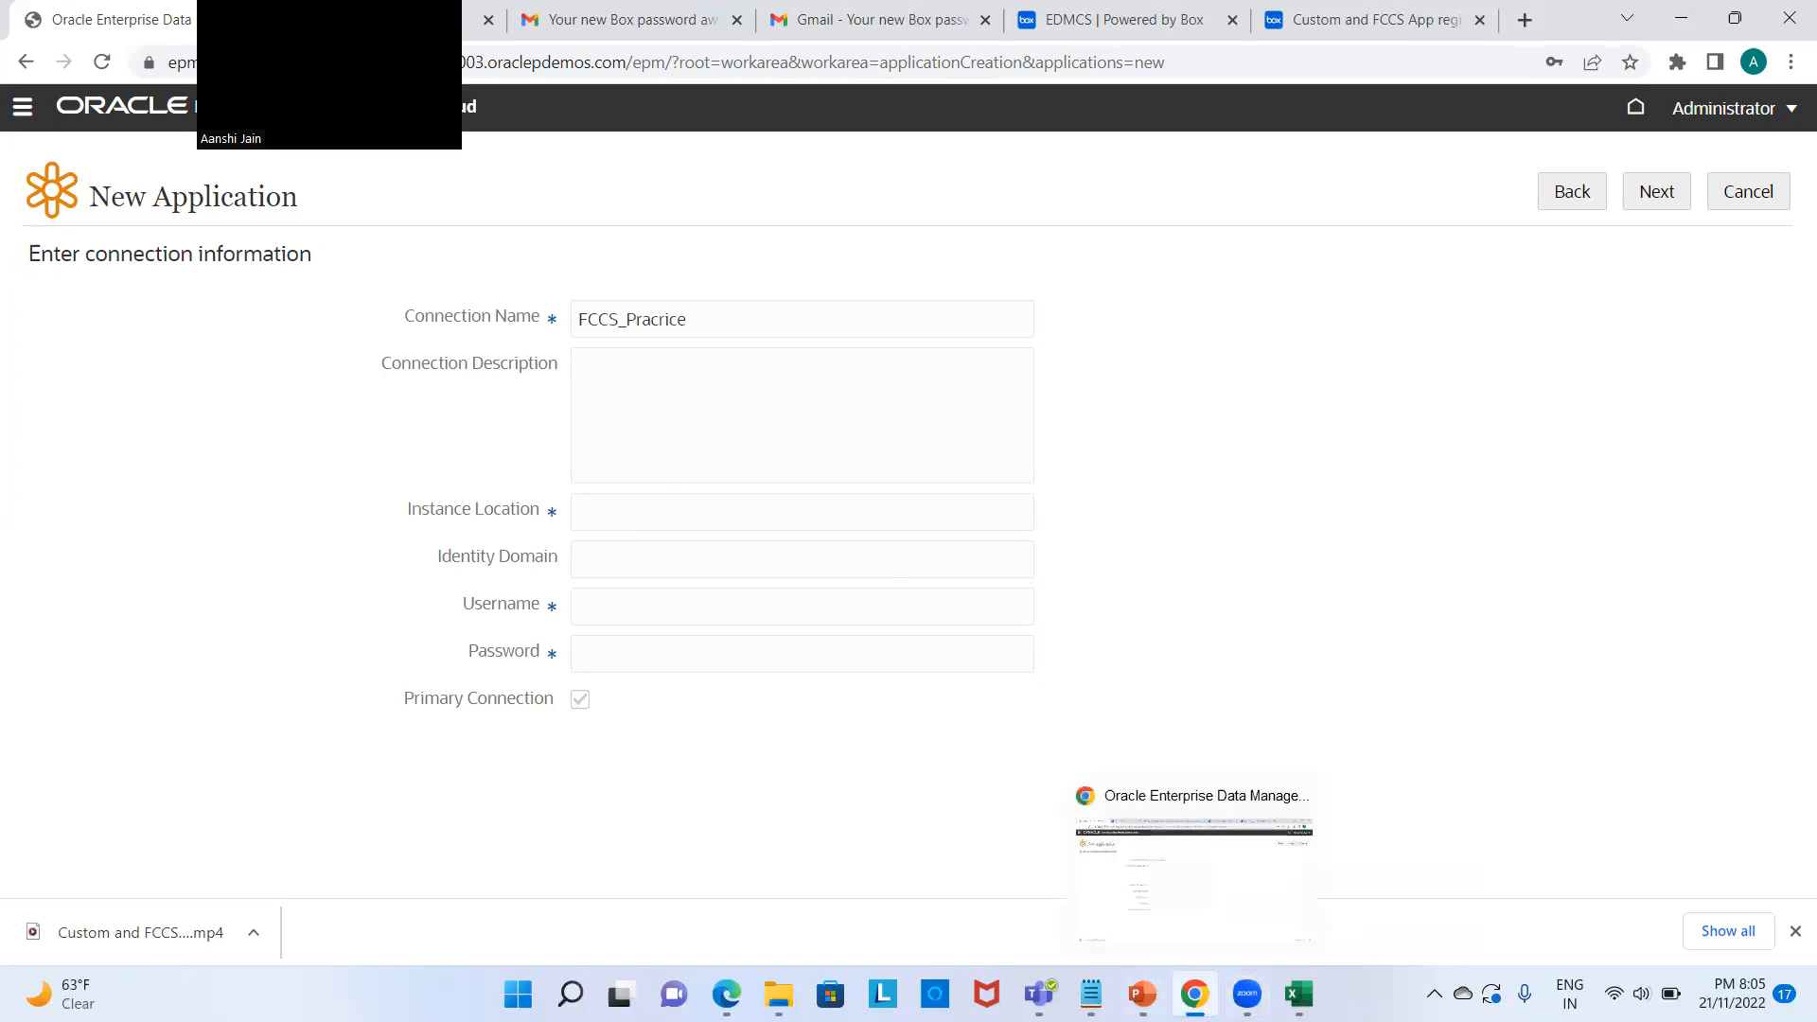
left_click(1091, 993)
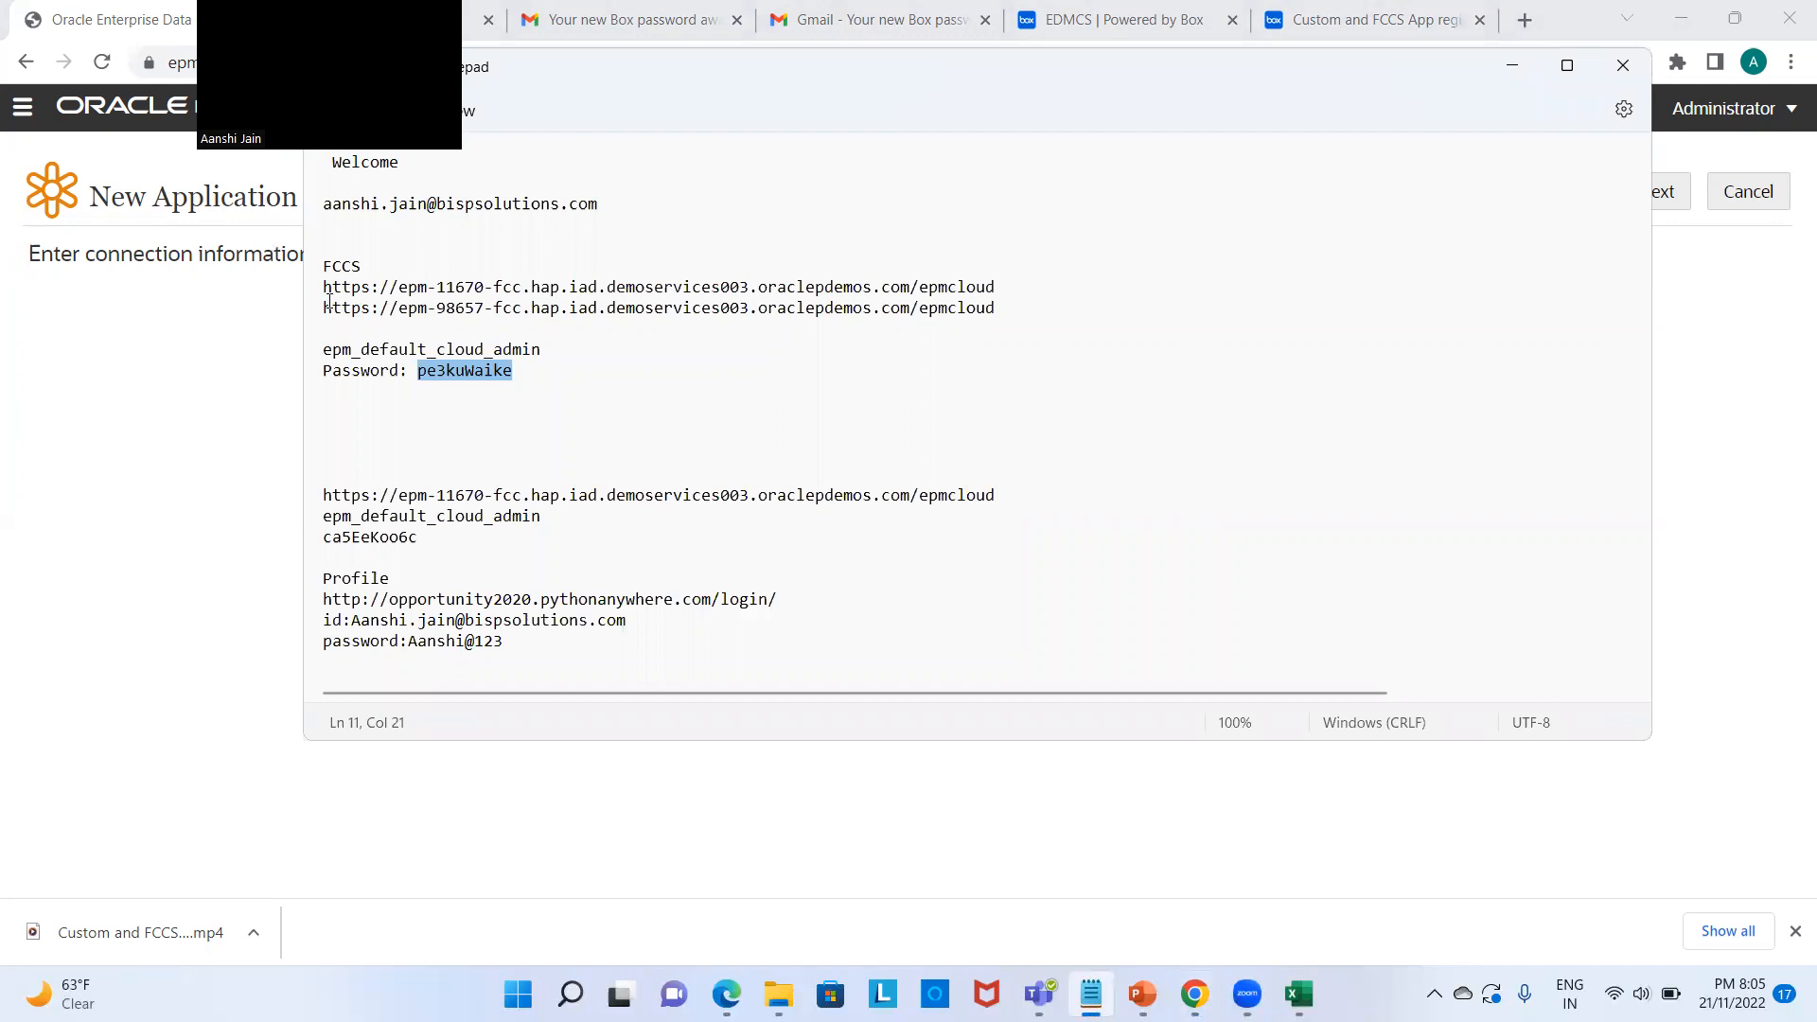
left_click_drag(325, 307, 997, 305)
key("ctrl+c")
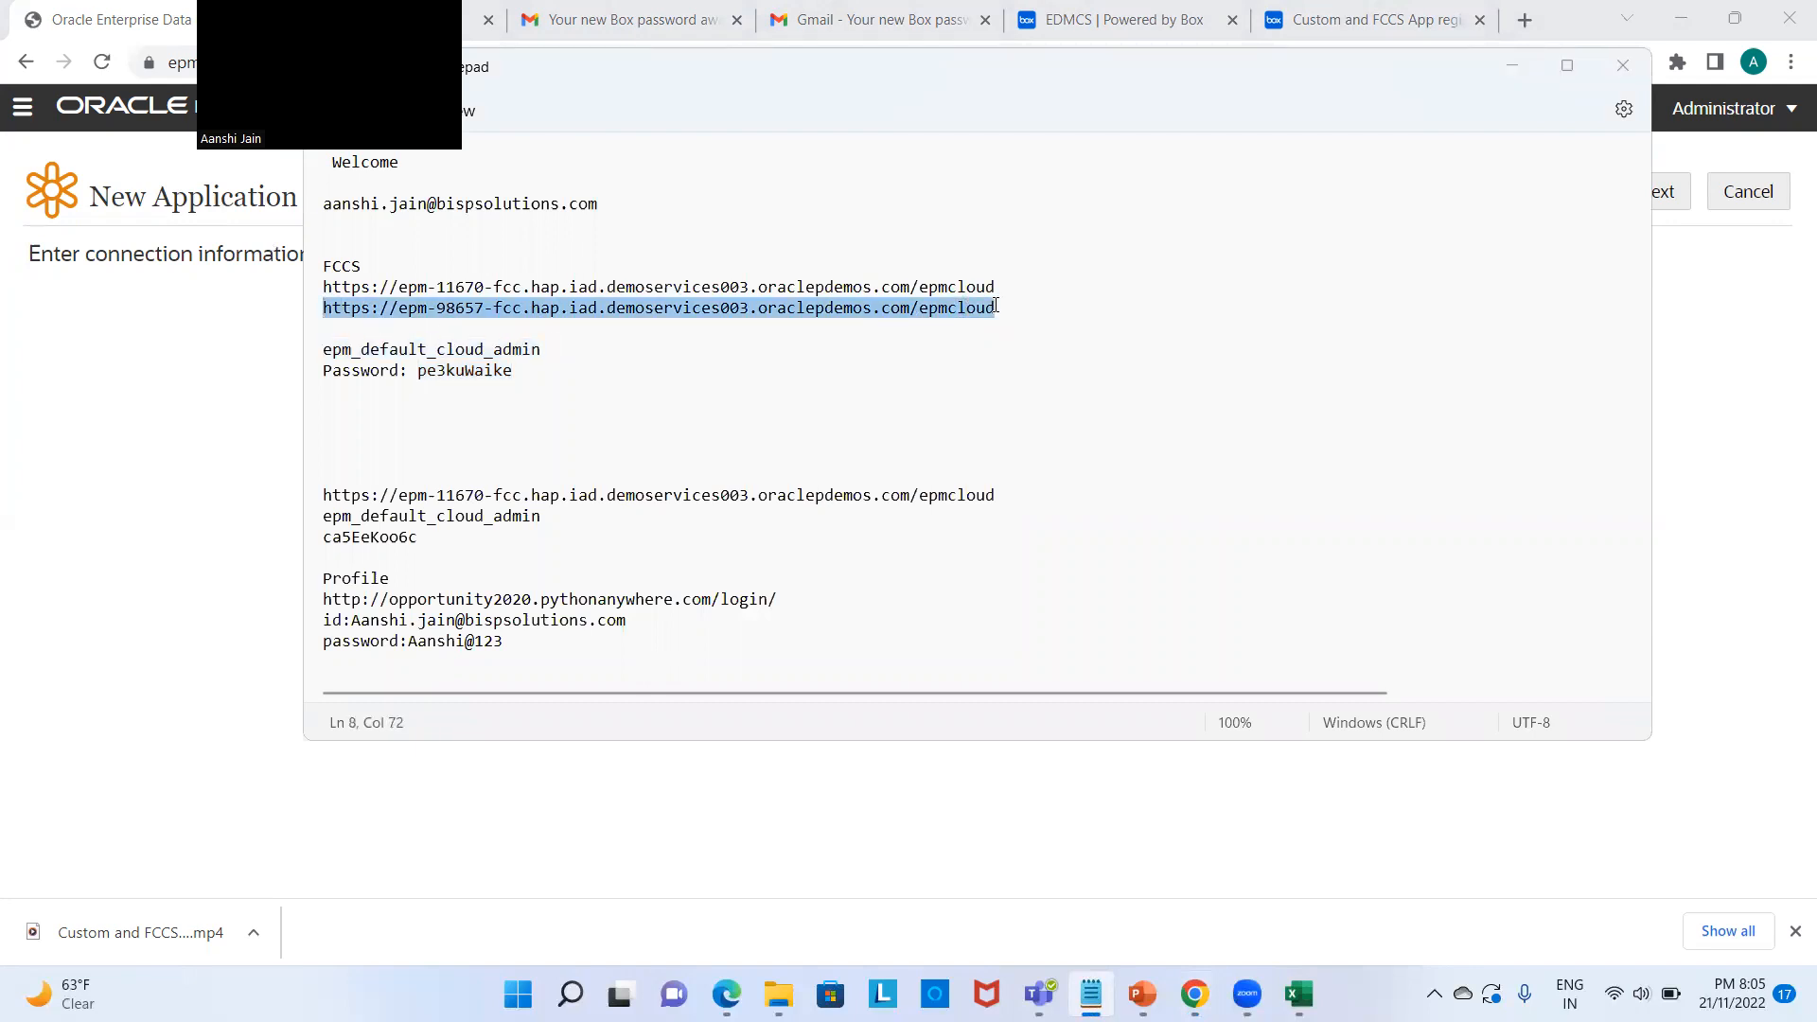
key("alt+Tab")
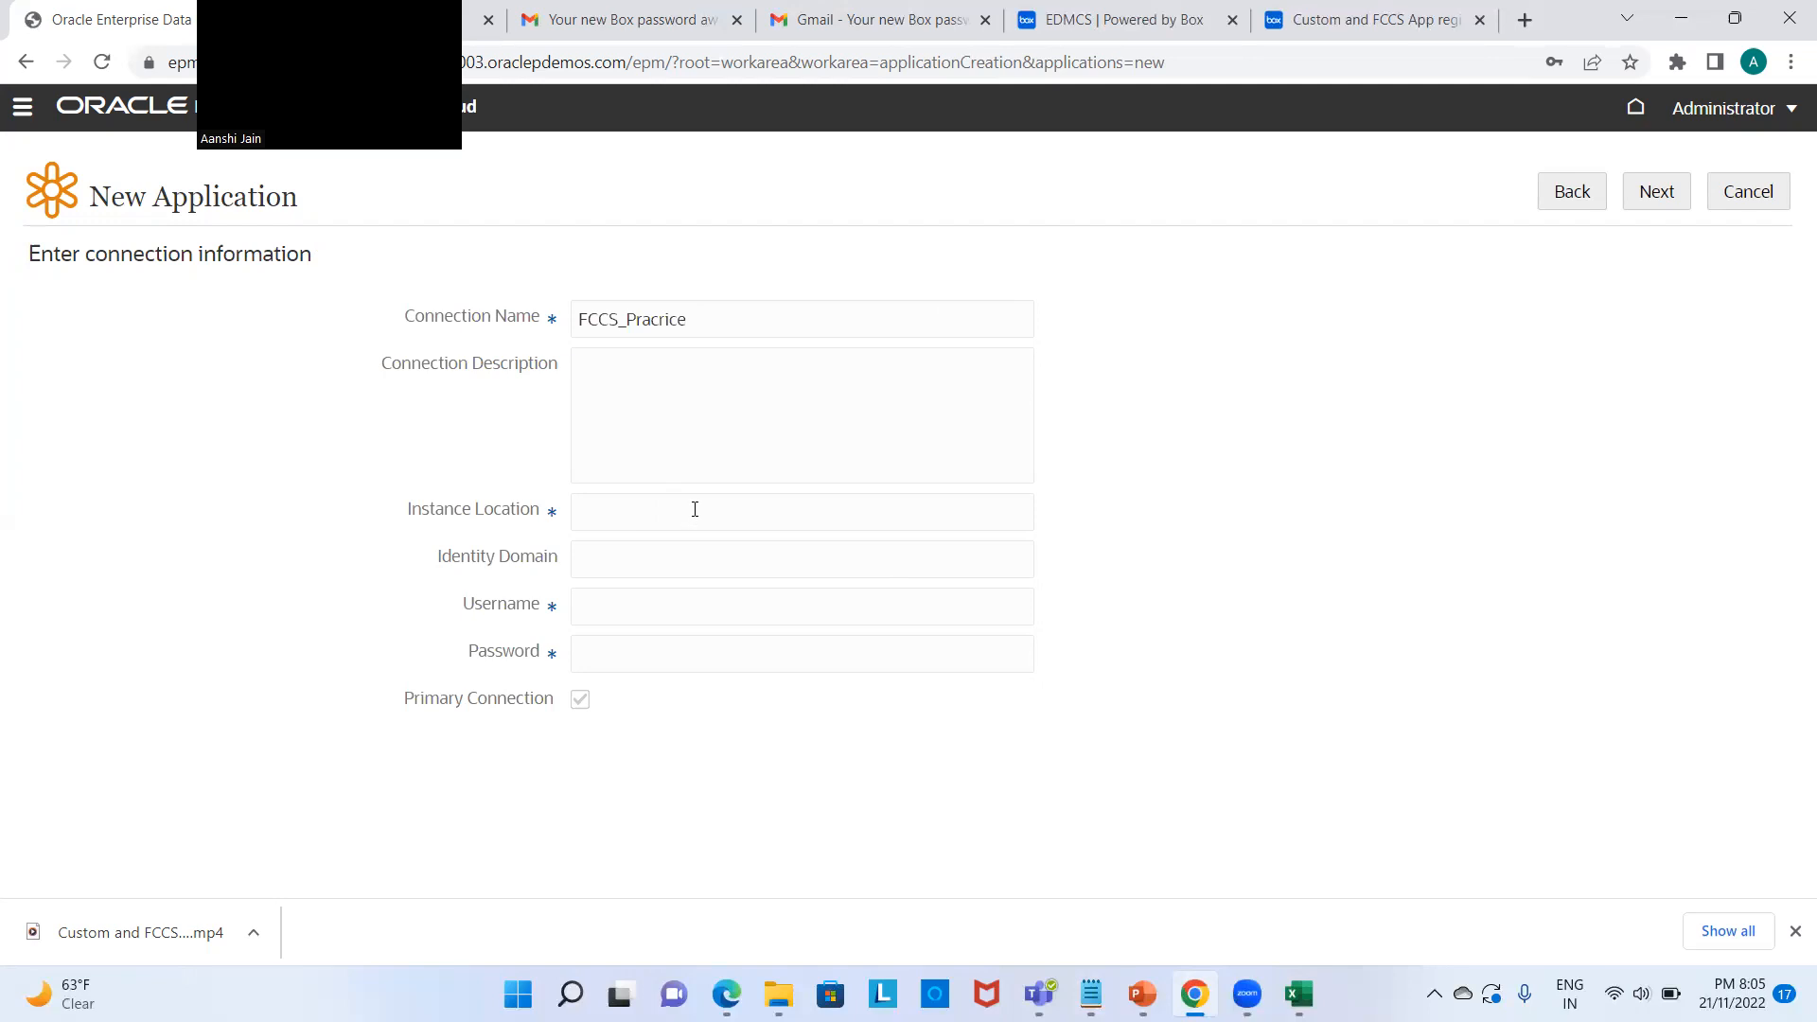
key("ctrl+v")
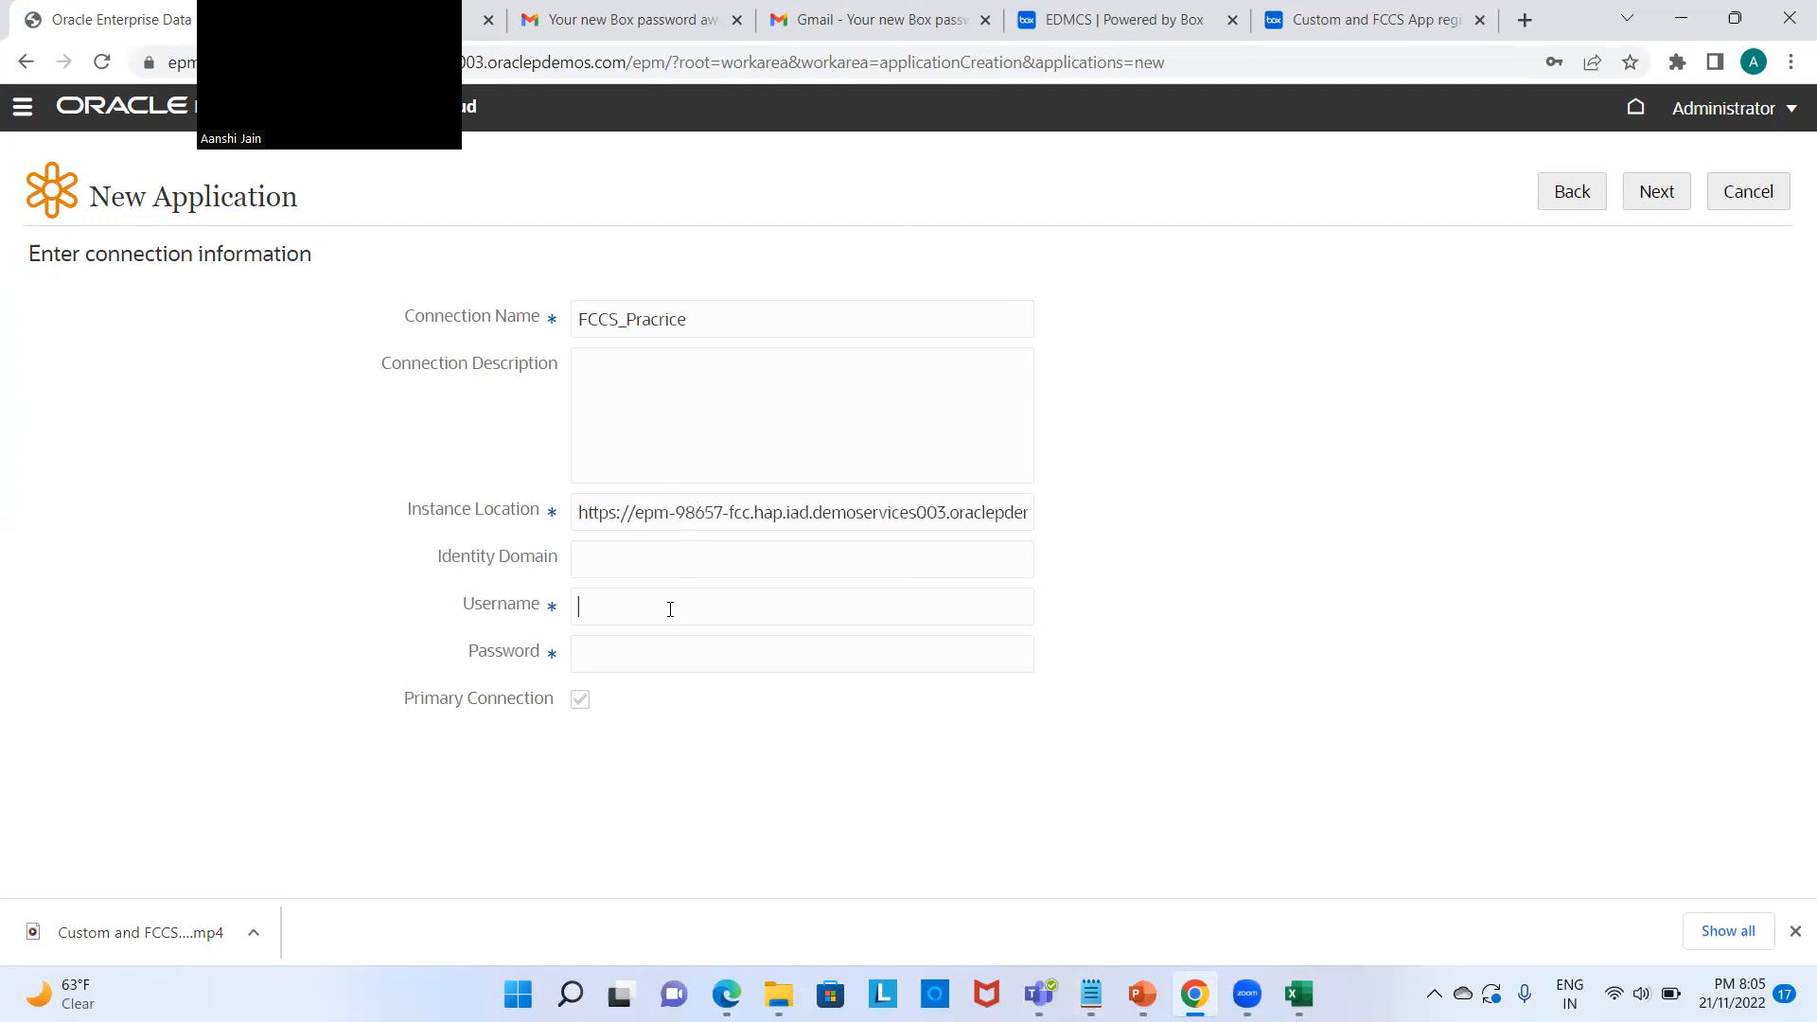
key("alt+Tab")
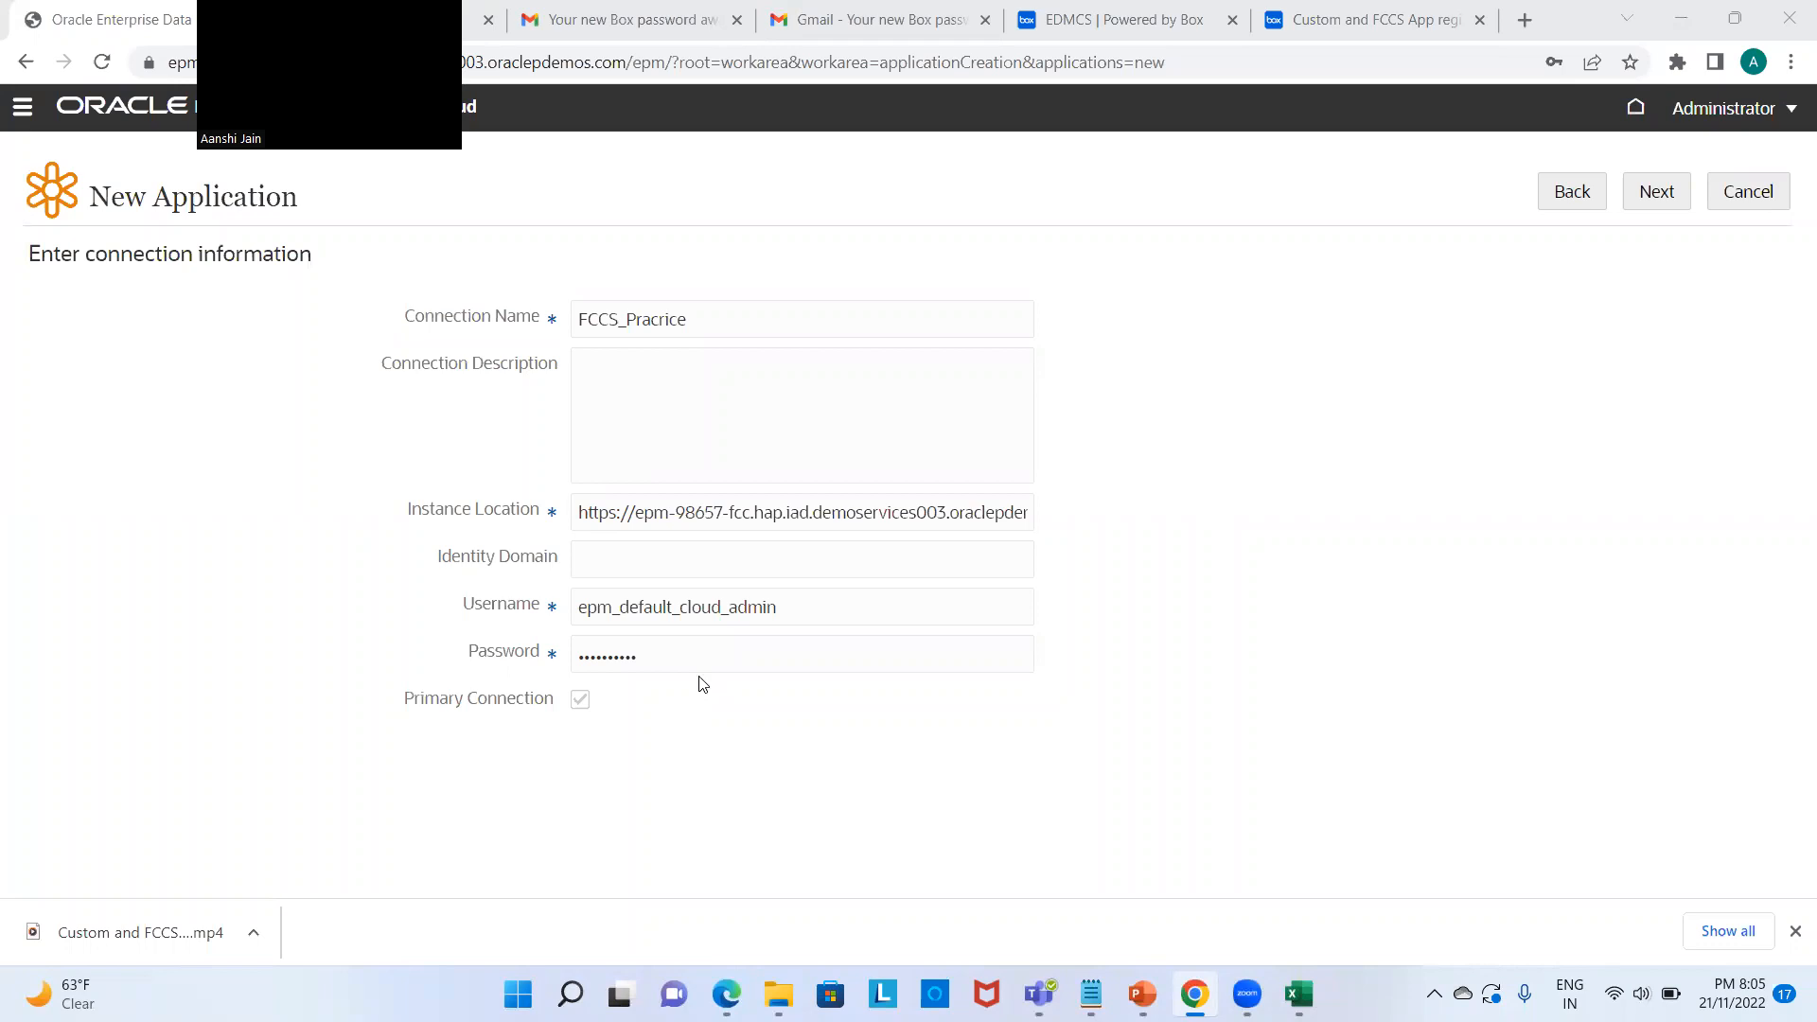
Step: Continue past the connection details and application summary, then create FCCS_Practice
left_click(1654, 200)
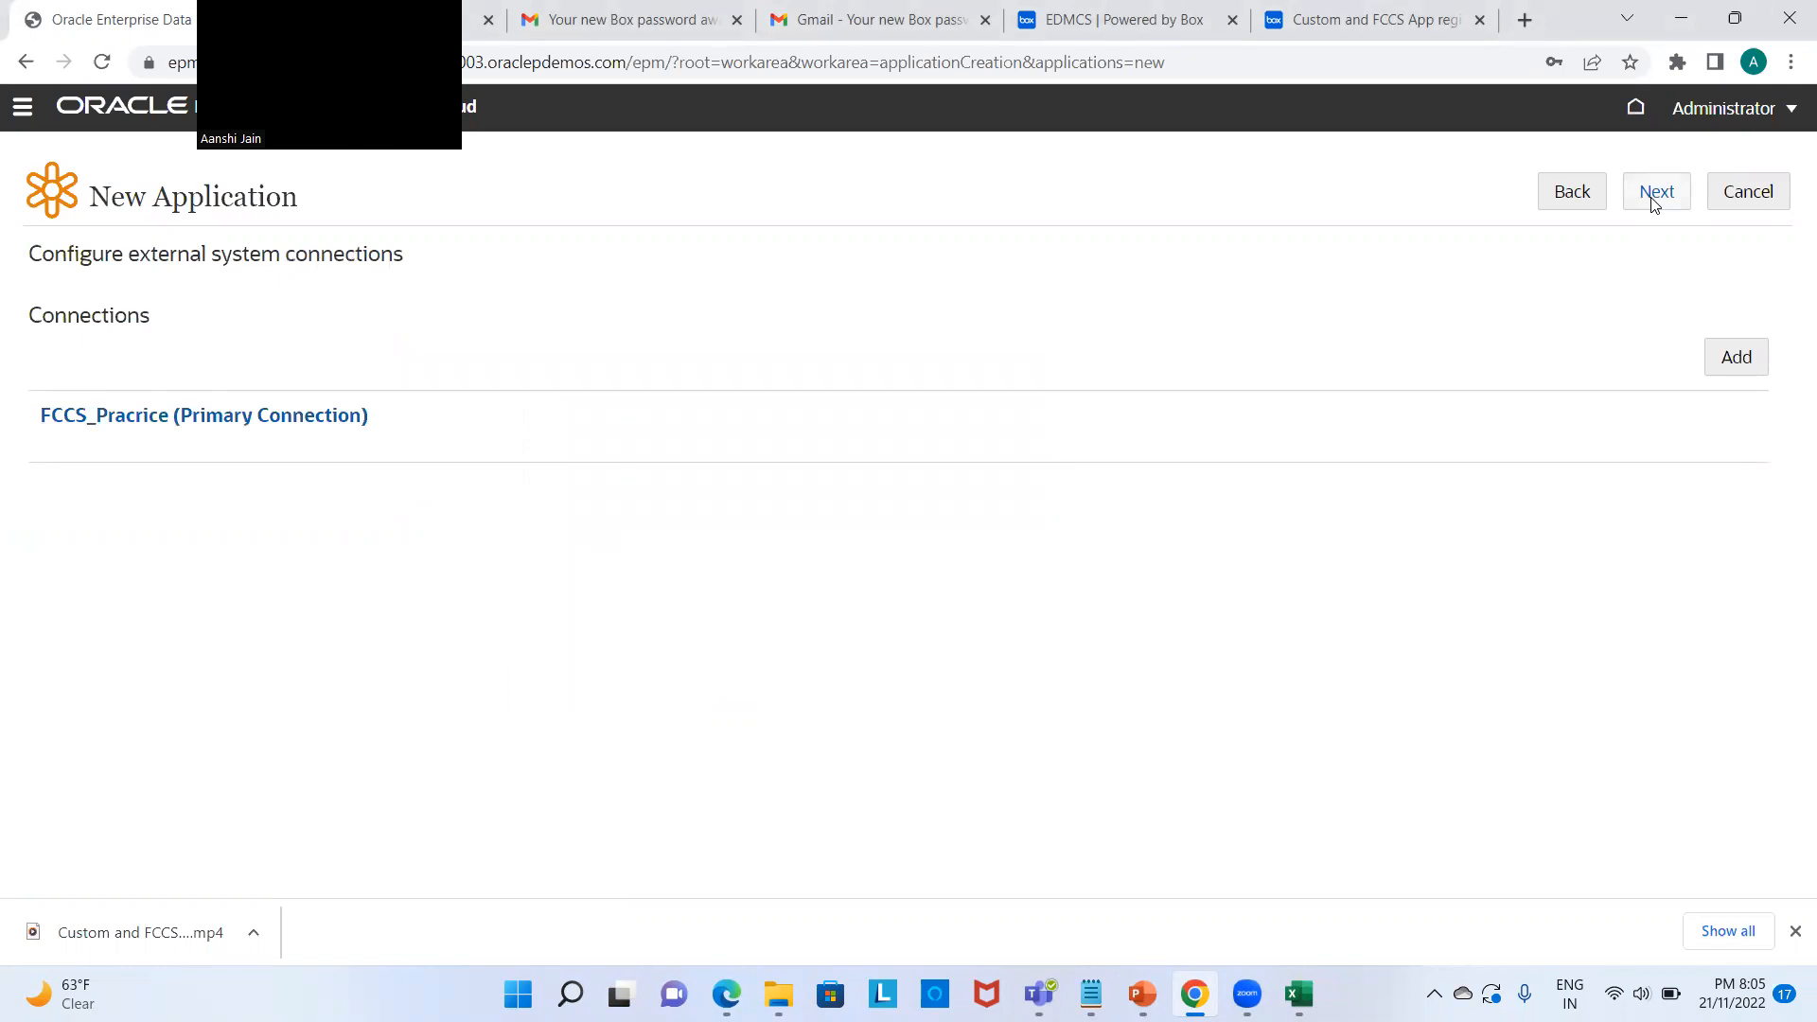
left_click(1654, 194)
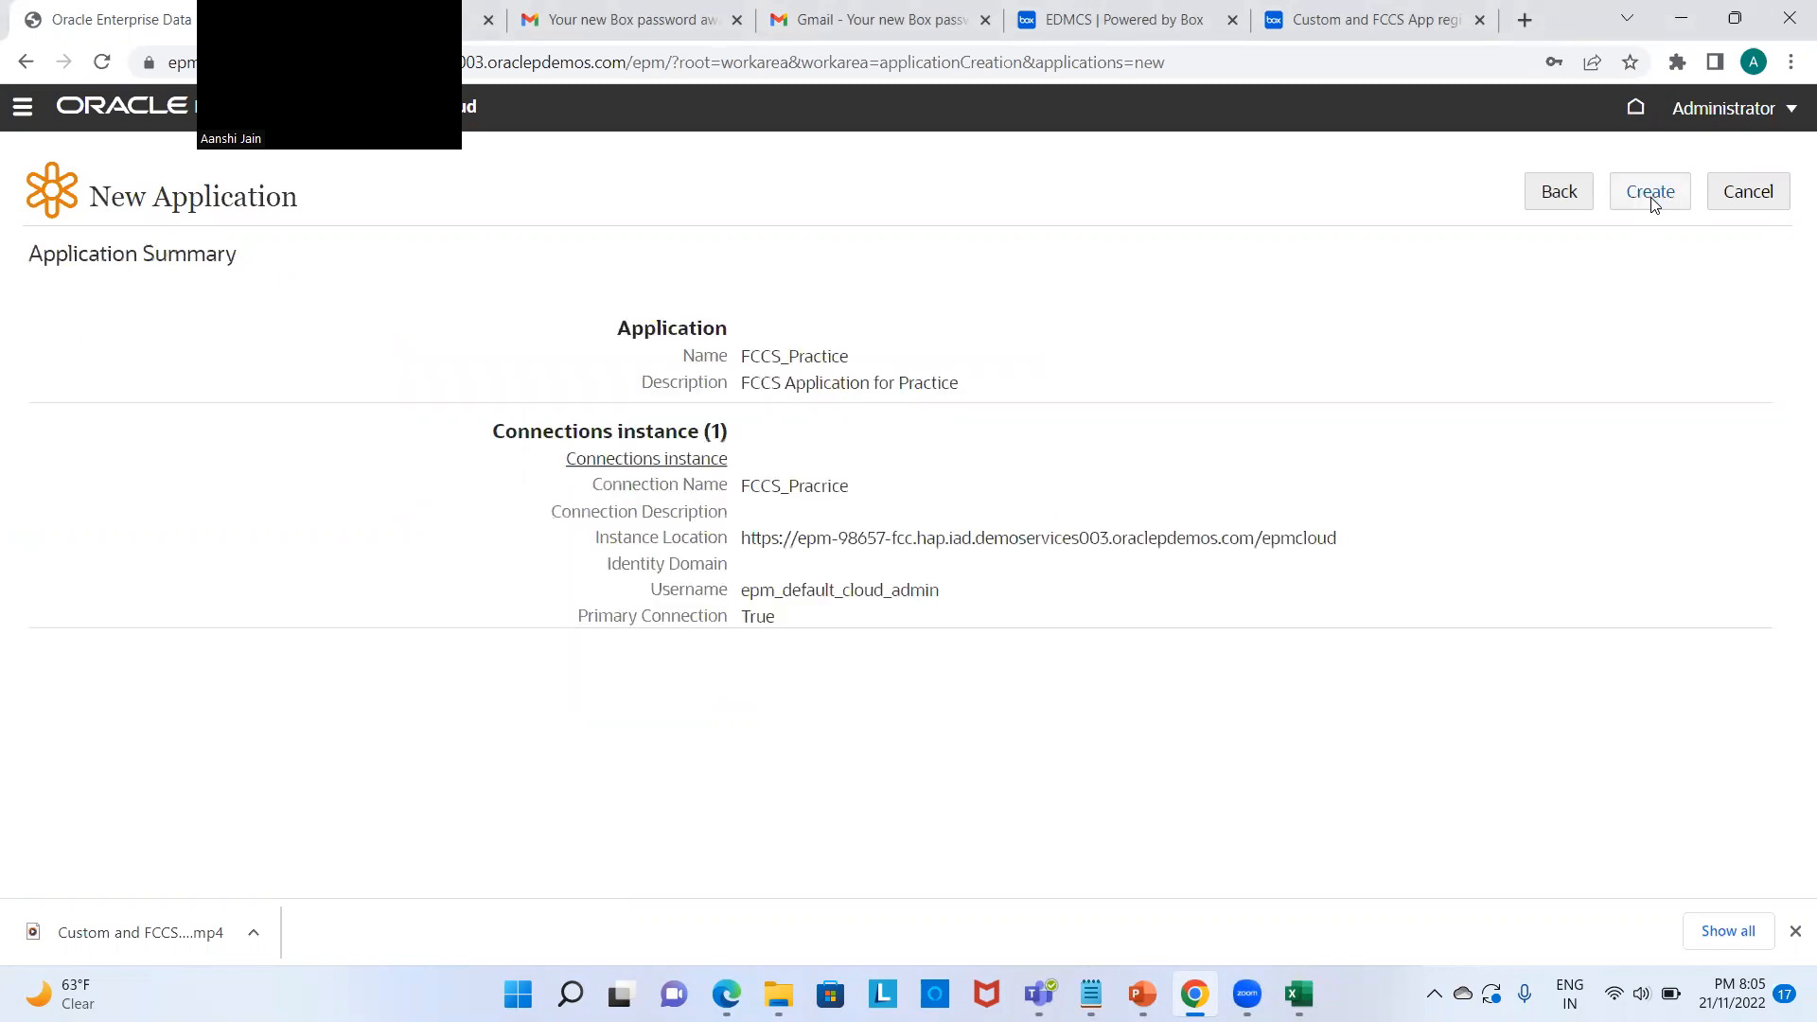
left_click(1651, 194)
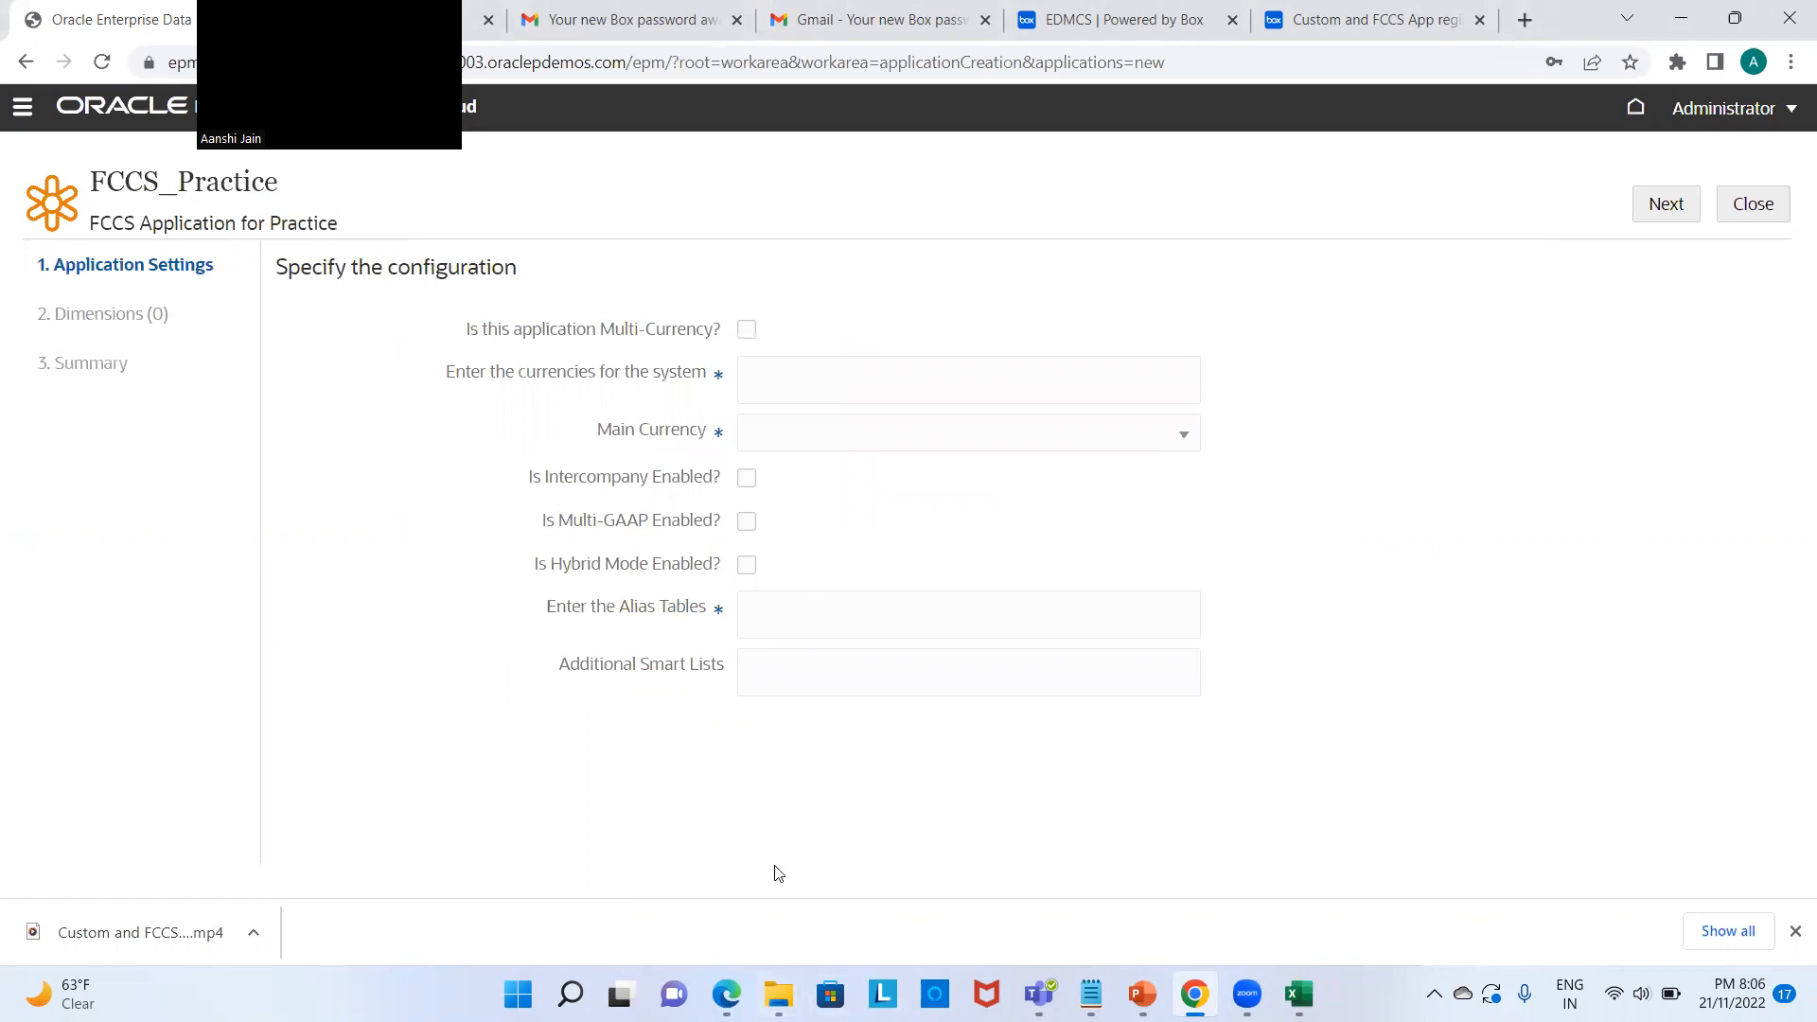
Step: In FCCS, close the jobs list and open Application > Configuration > Enable Features
mouse_move(727, 993)
left_click(740, 913)
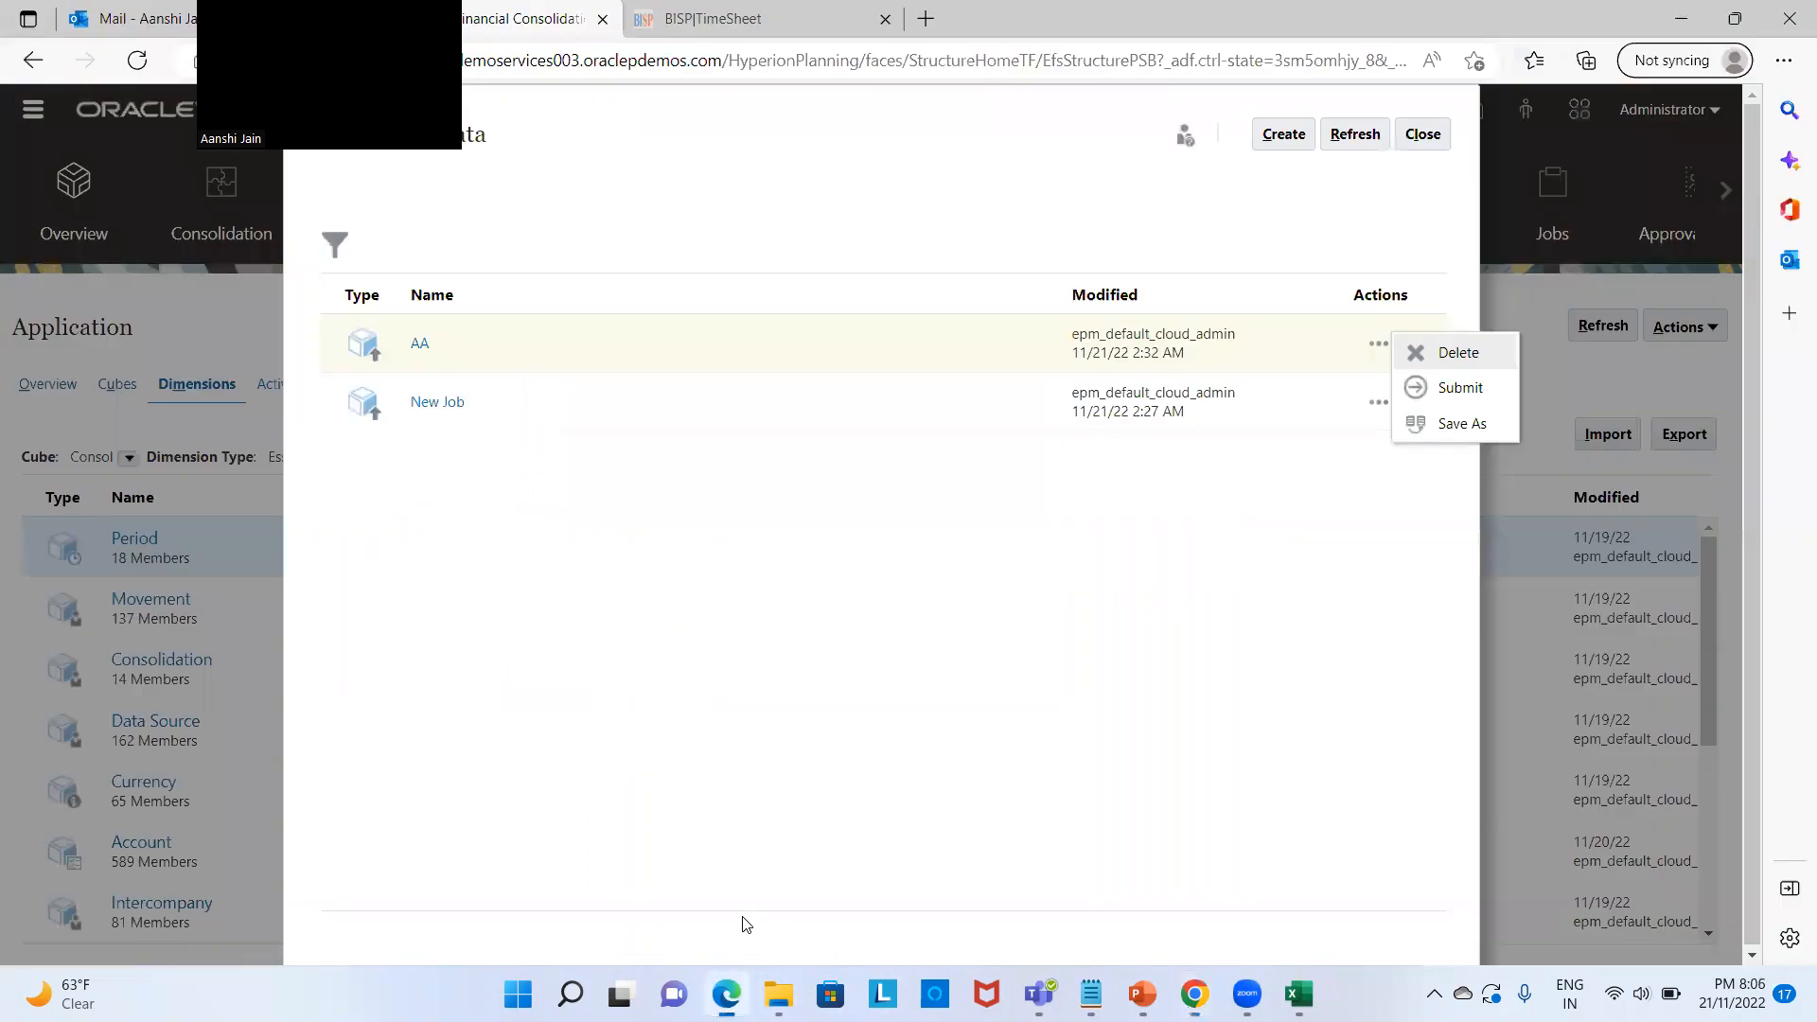
left_click(1420, 142)
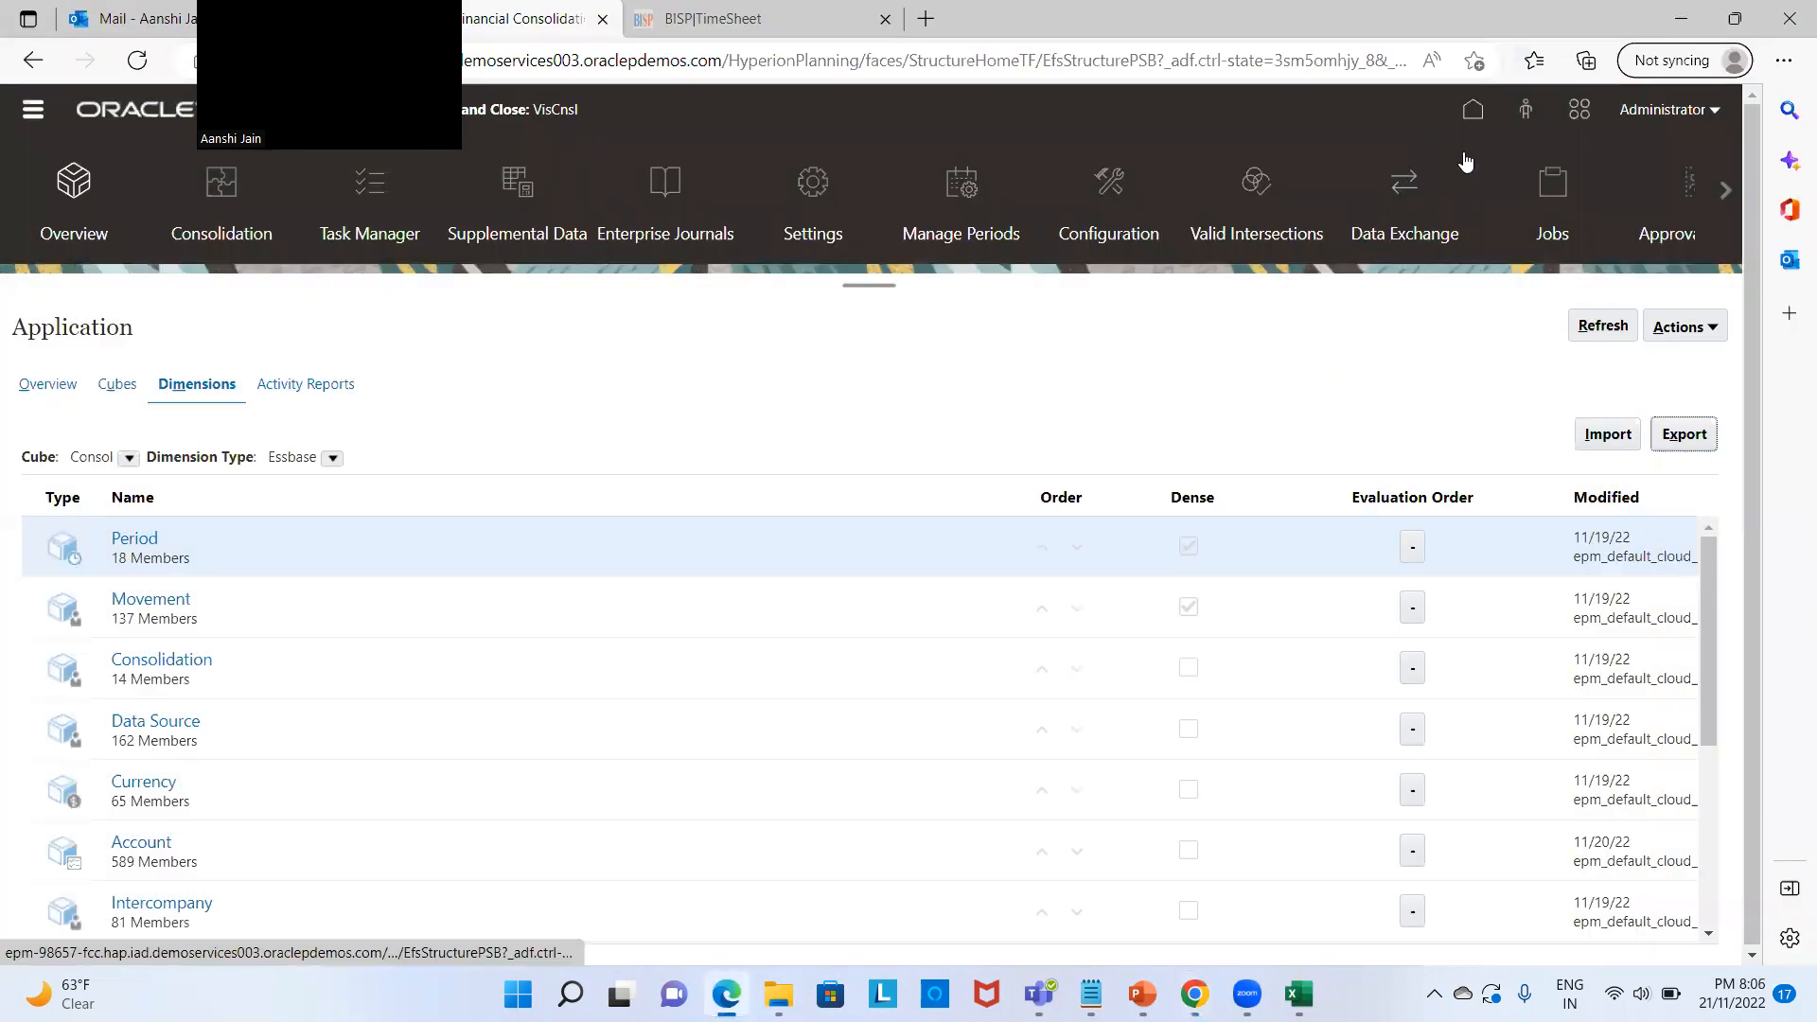
left_click(1473, 112)
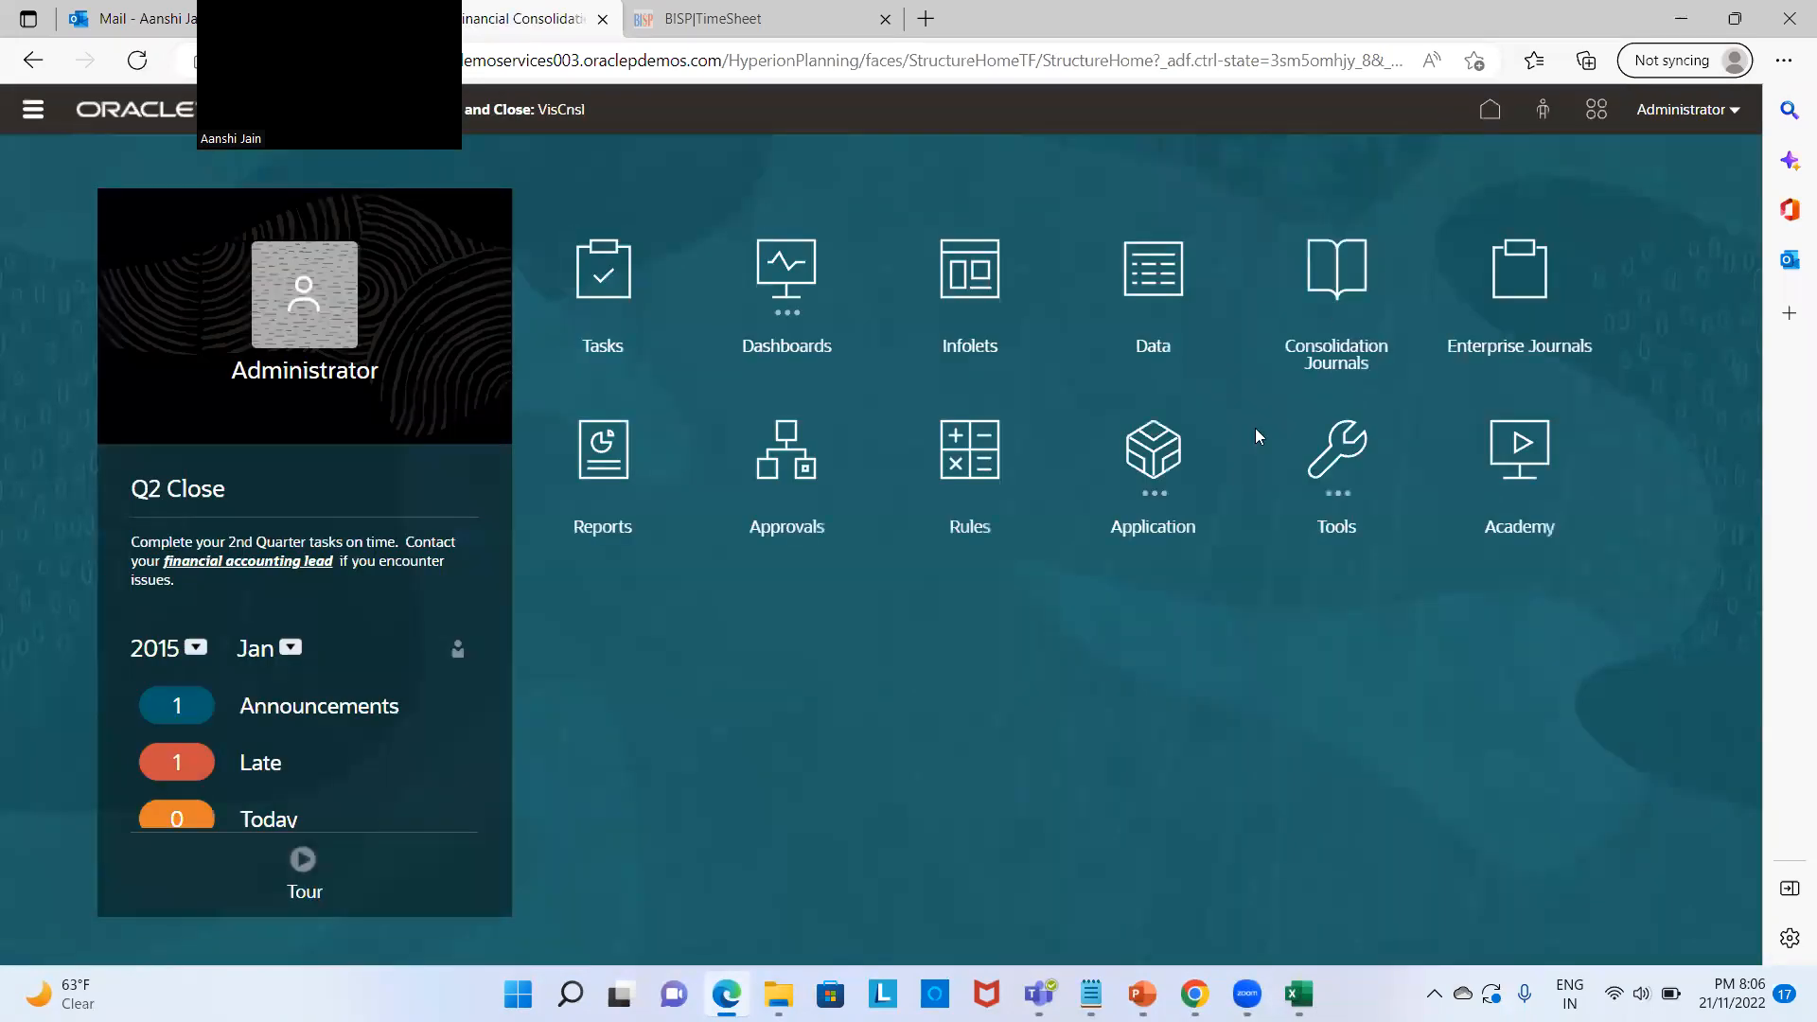
left_click(1172, 460)
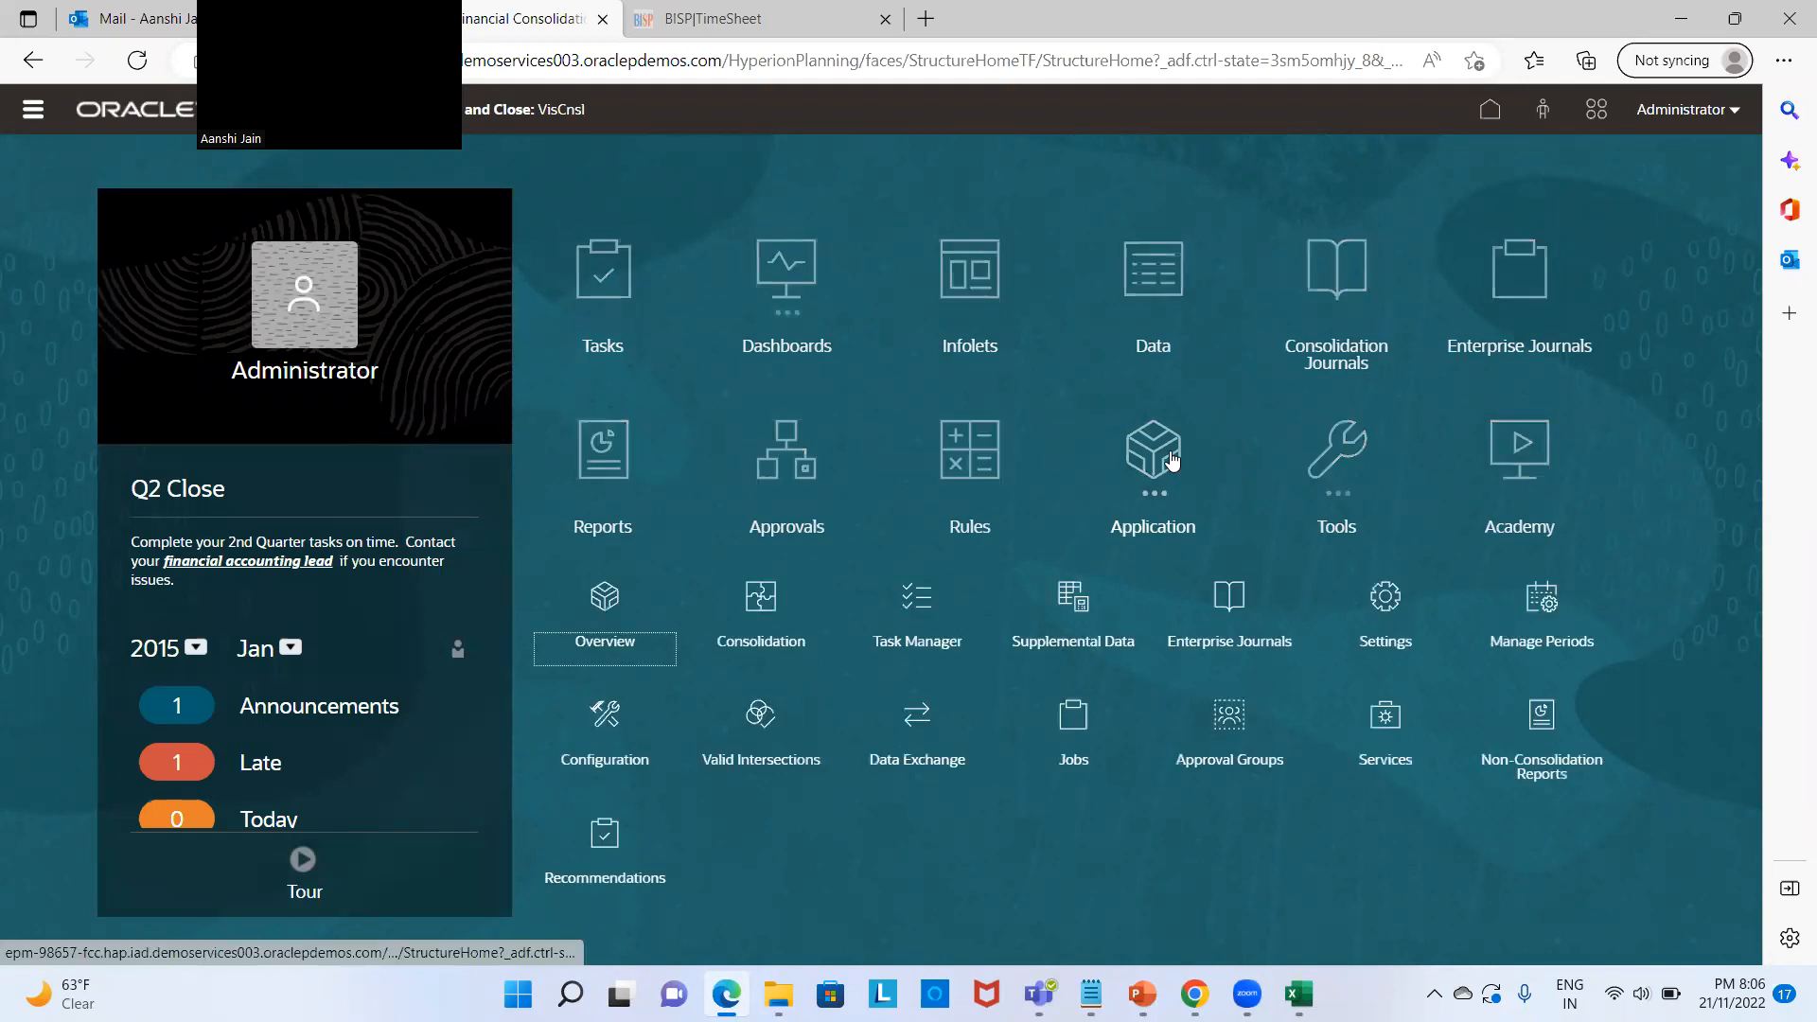
left_click(610, 716)
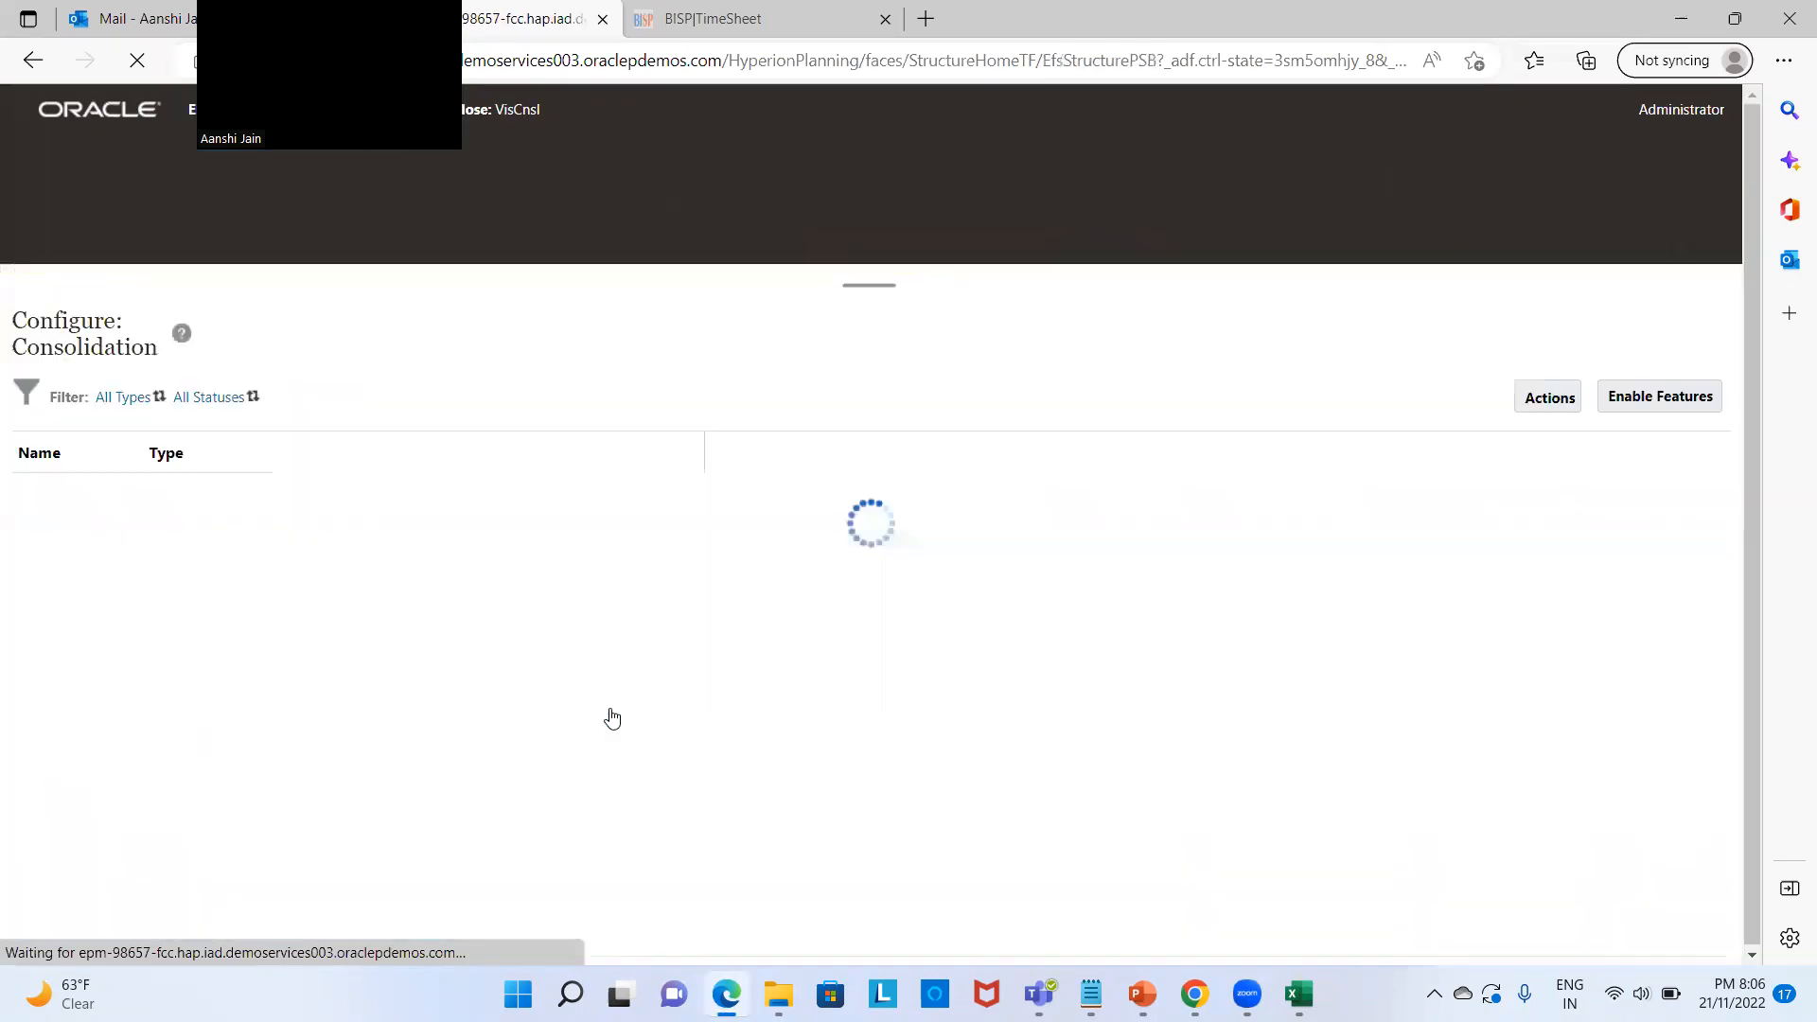
left_click(1691, 399)
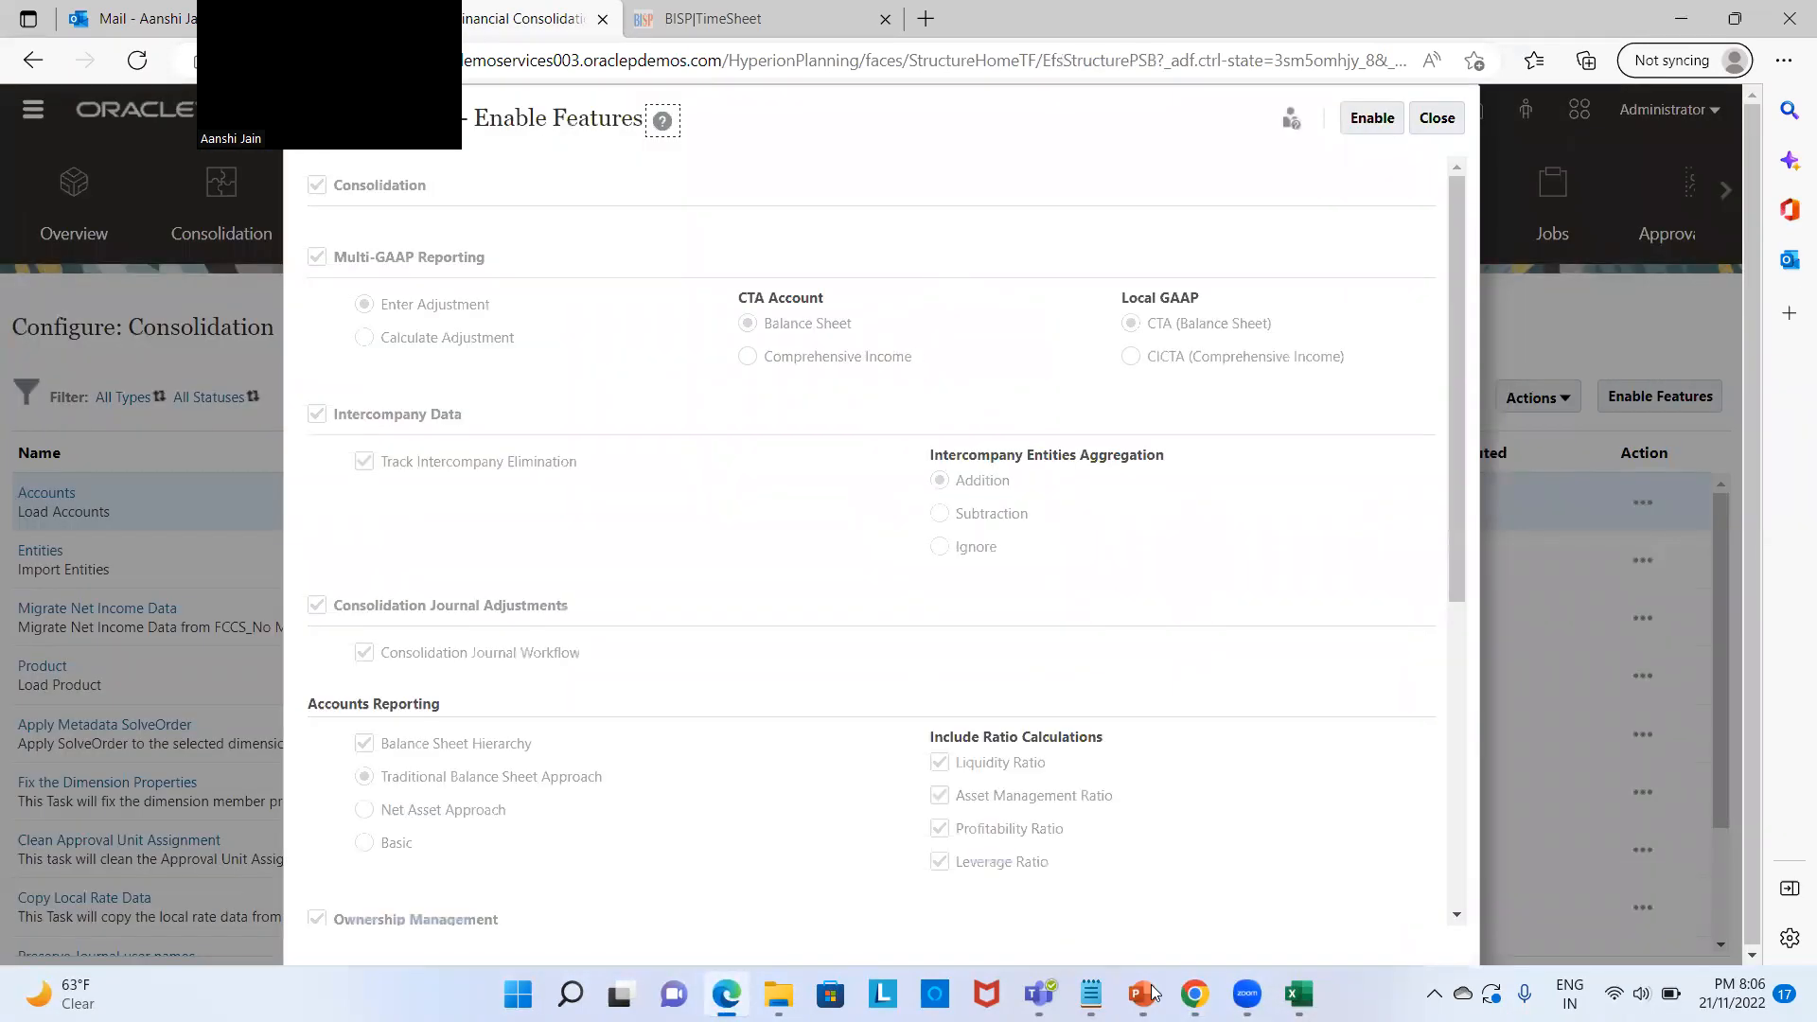
Step: Mark FCCS_Practice as multi-currency in EDM, cross-checking the FCCS enabled features list
mouse_move(1194, 993)
left_click(1194, 861)
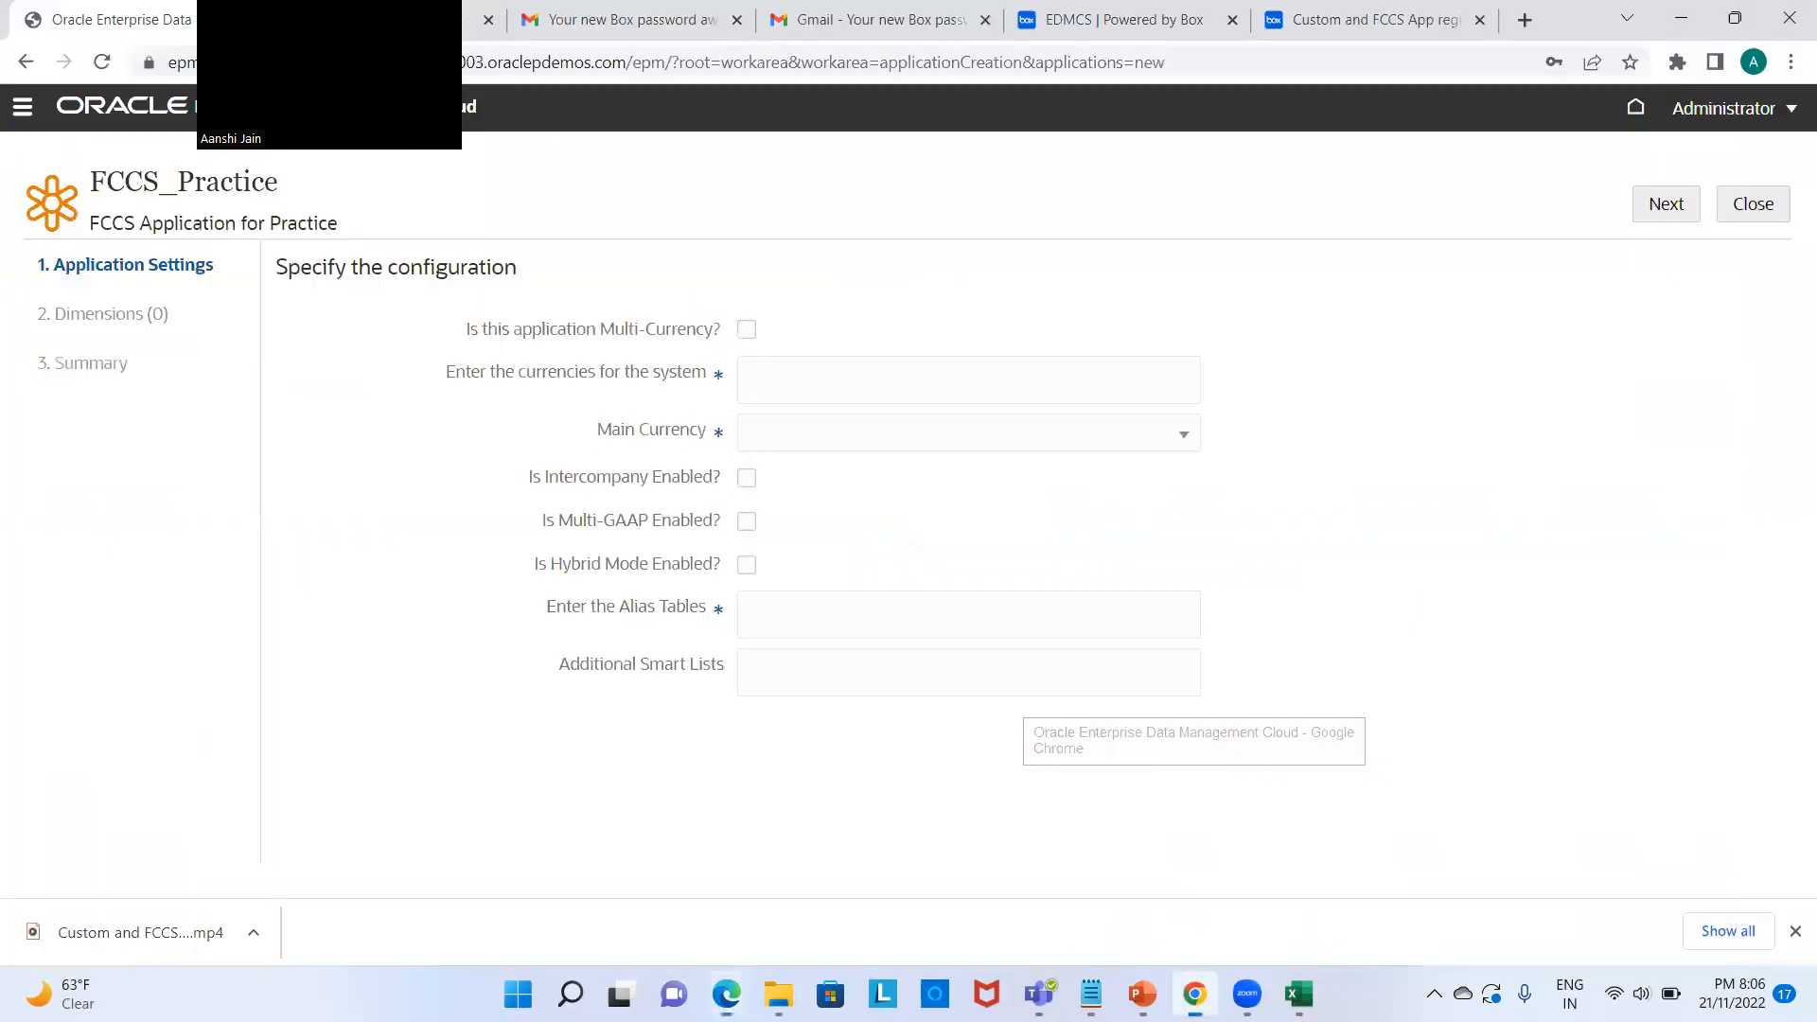
left_click(746, 331)
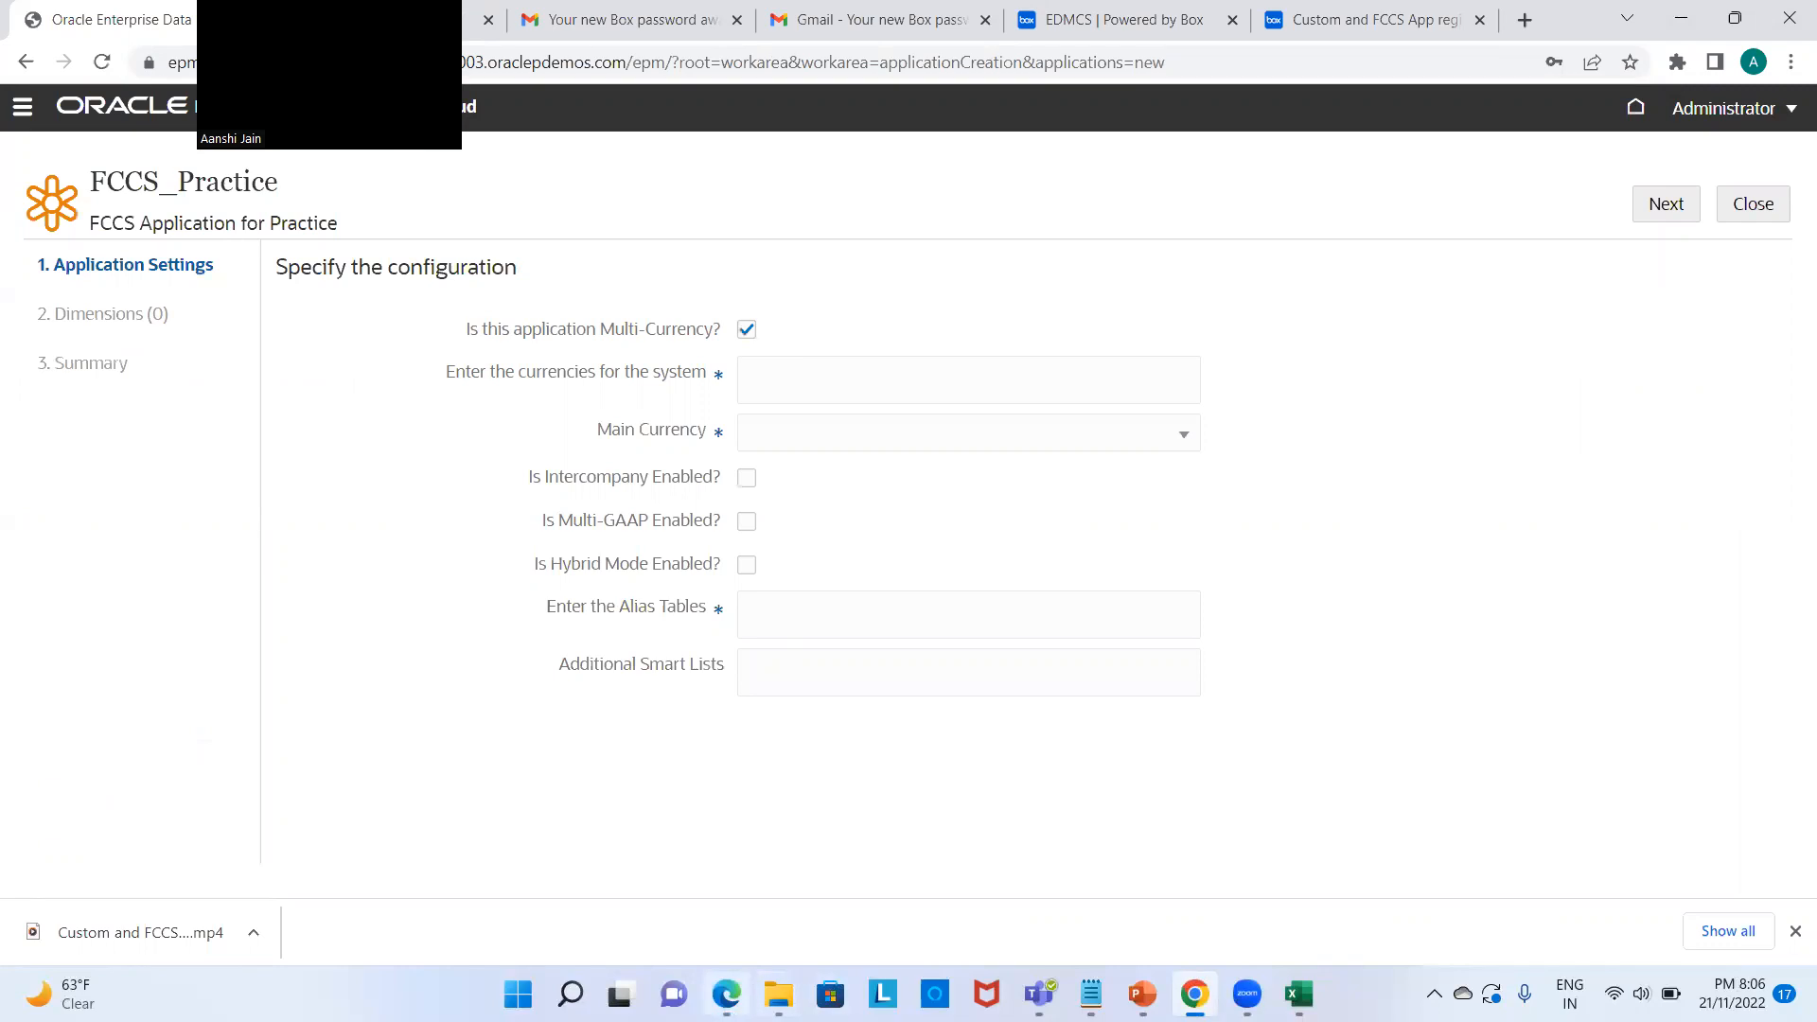
left_click(725, 994)
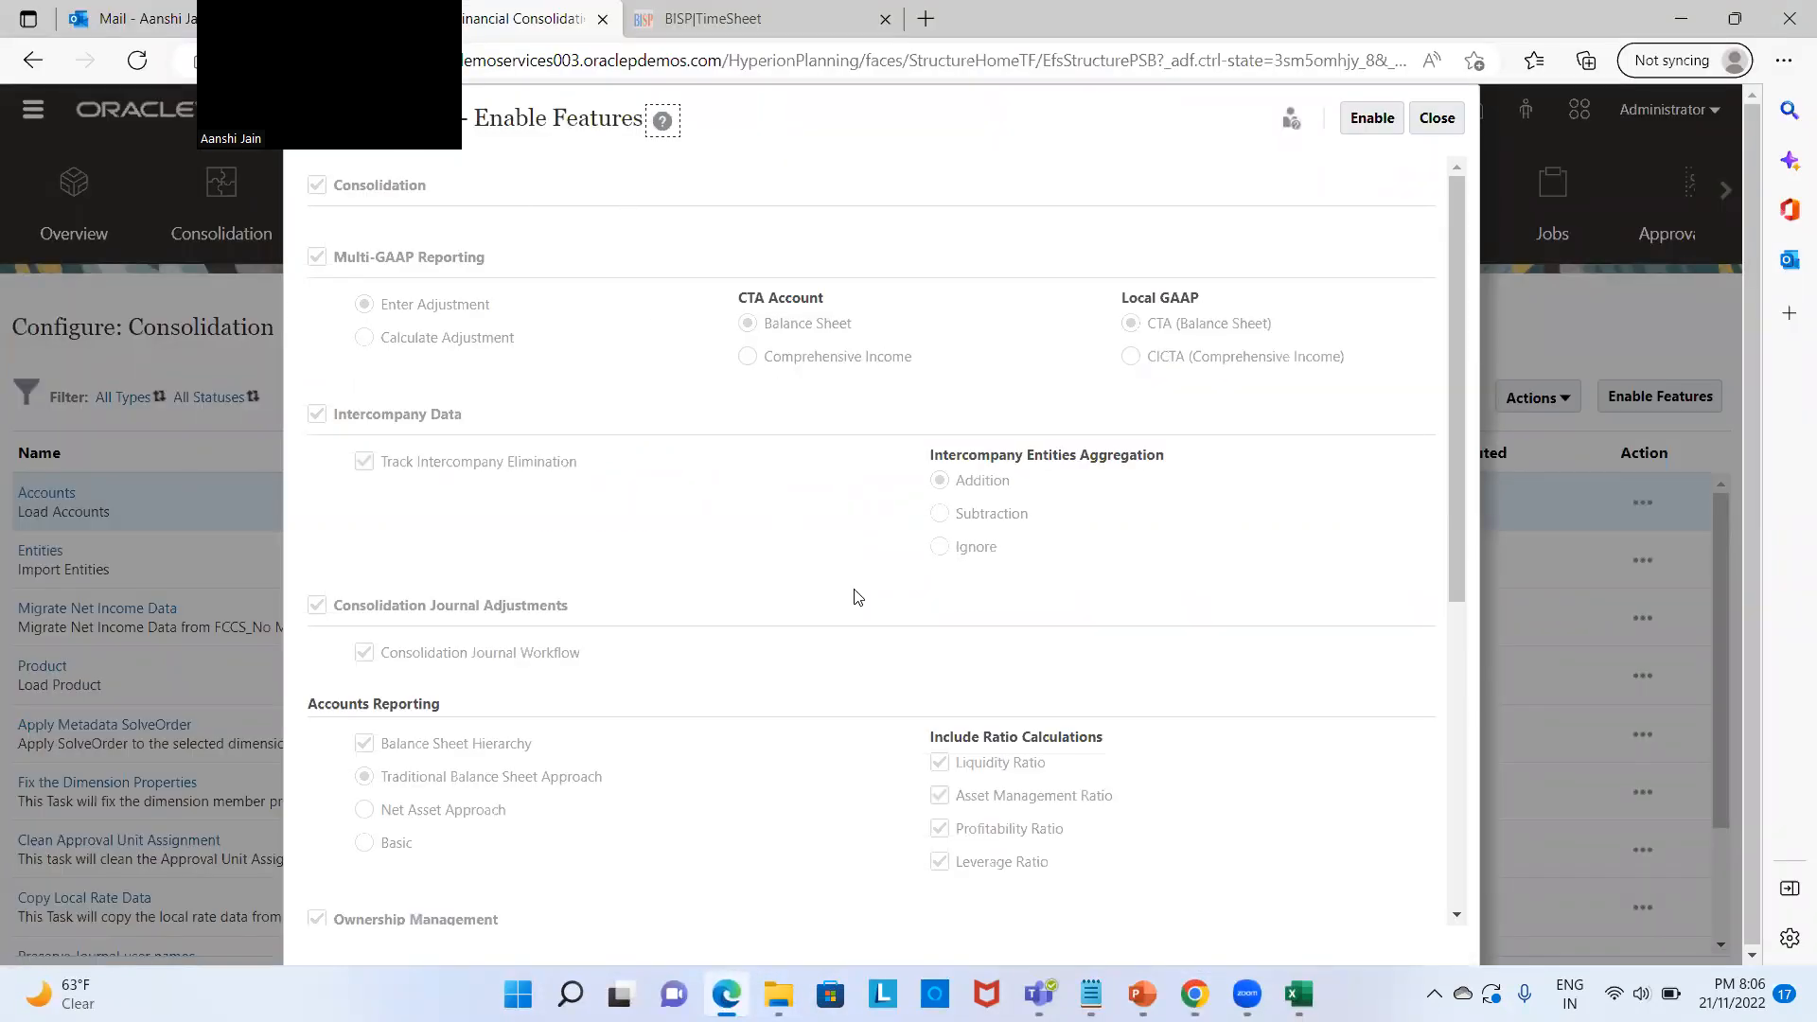
scroll(857, 596, "down", 3)
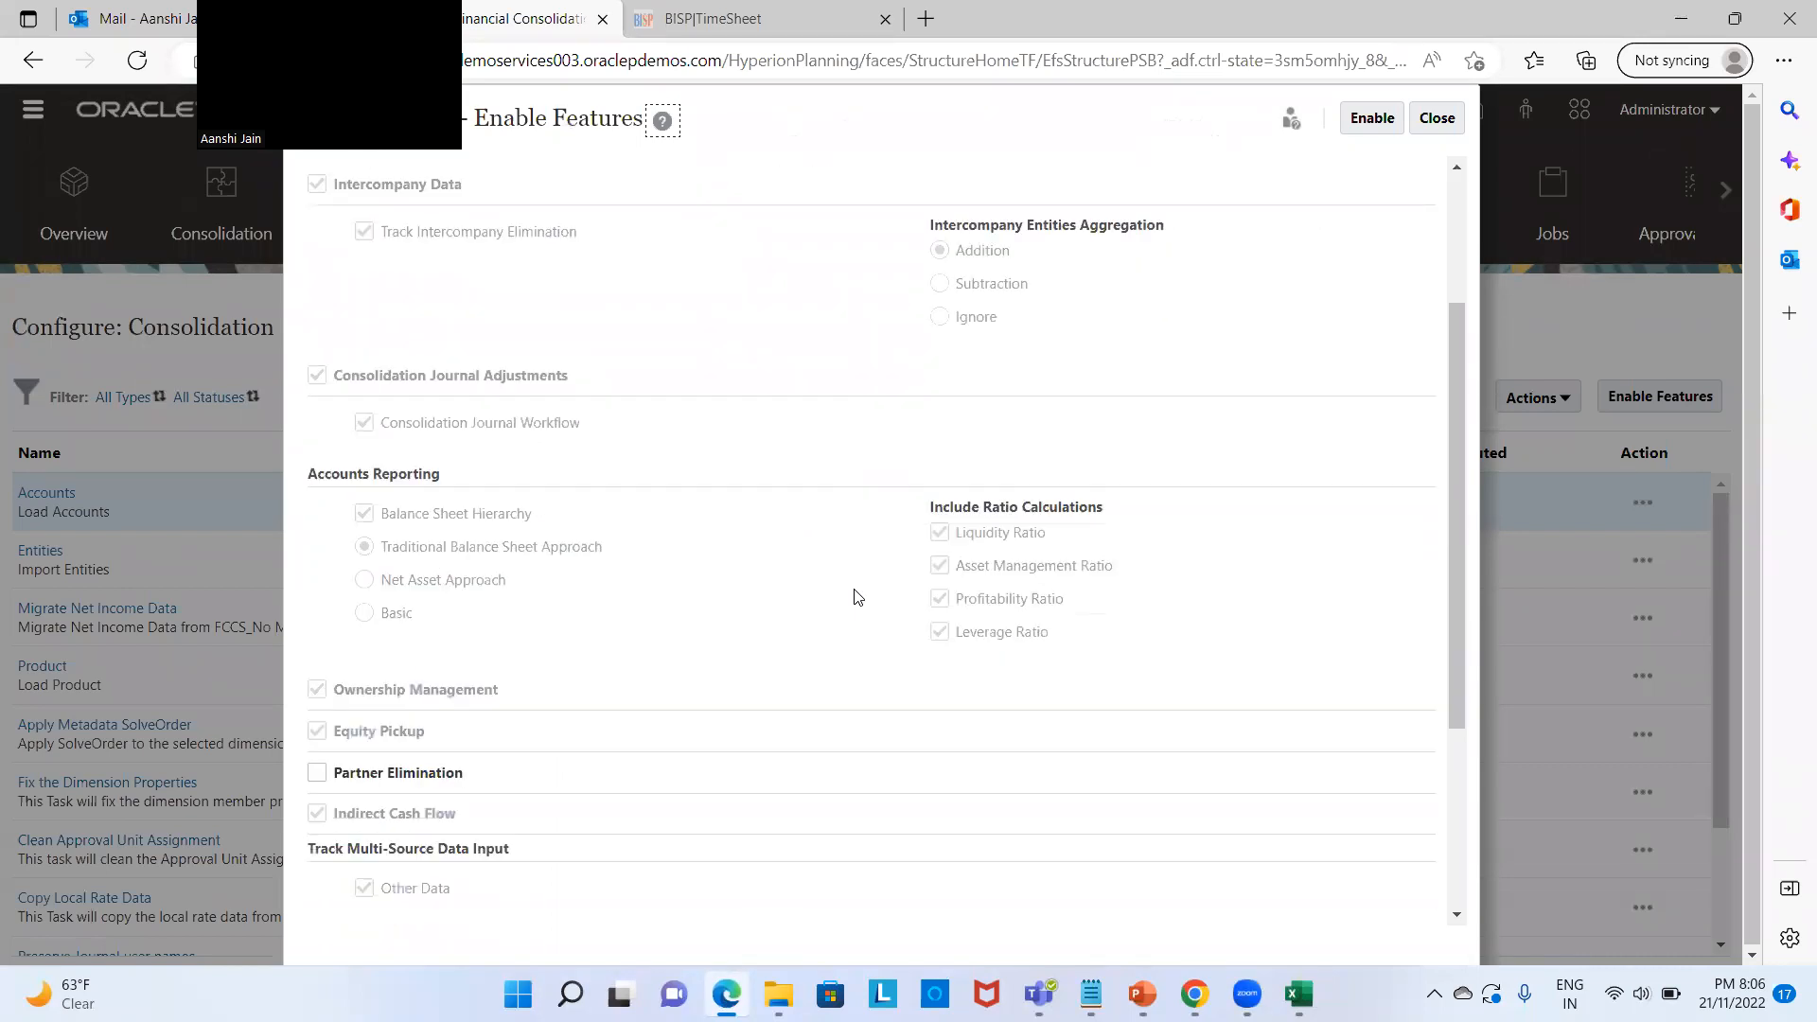
scroll(856, 596, "down", 4)
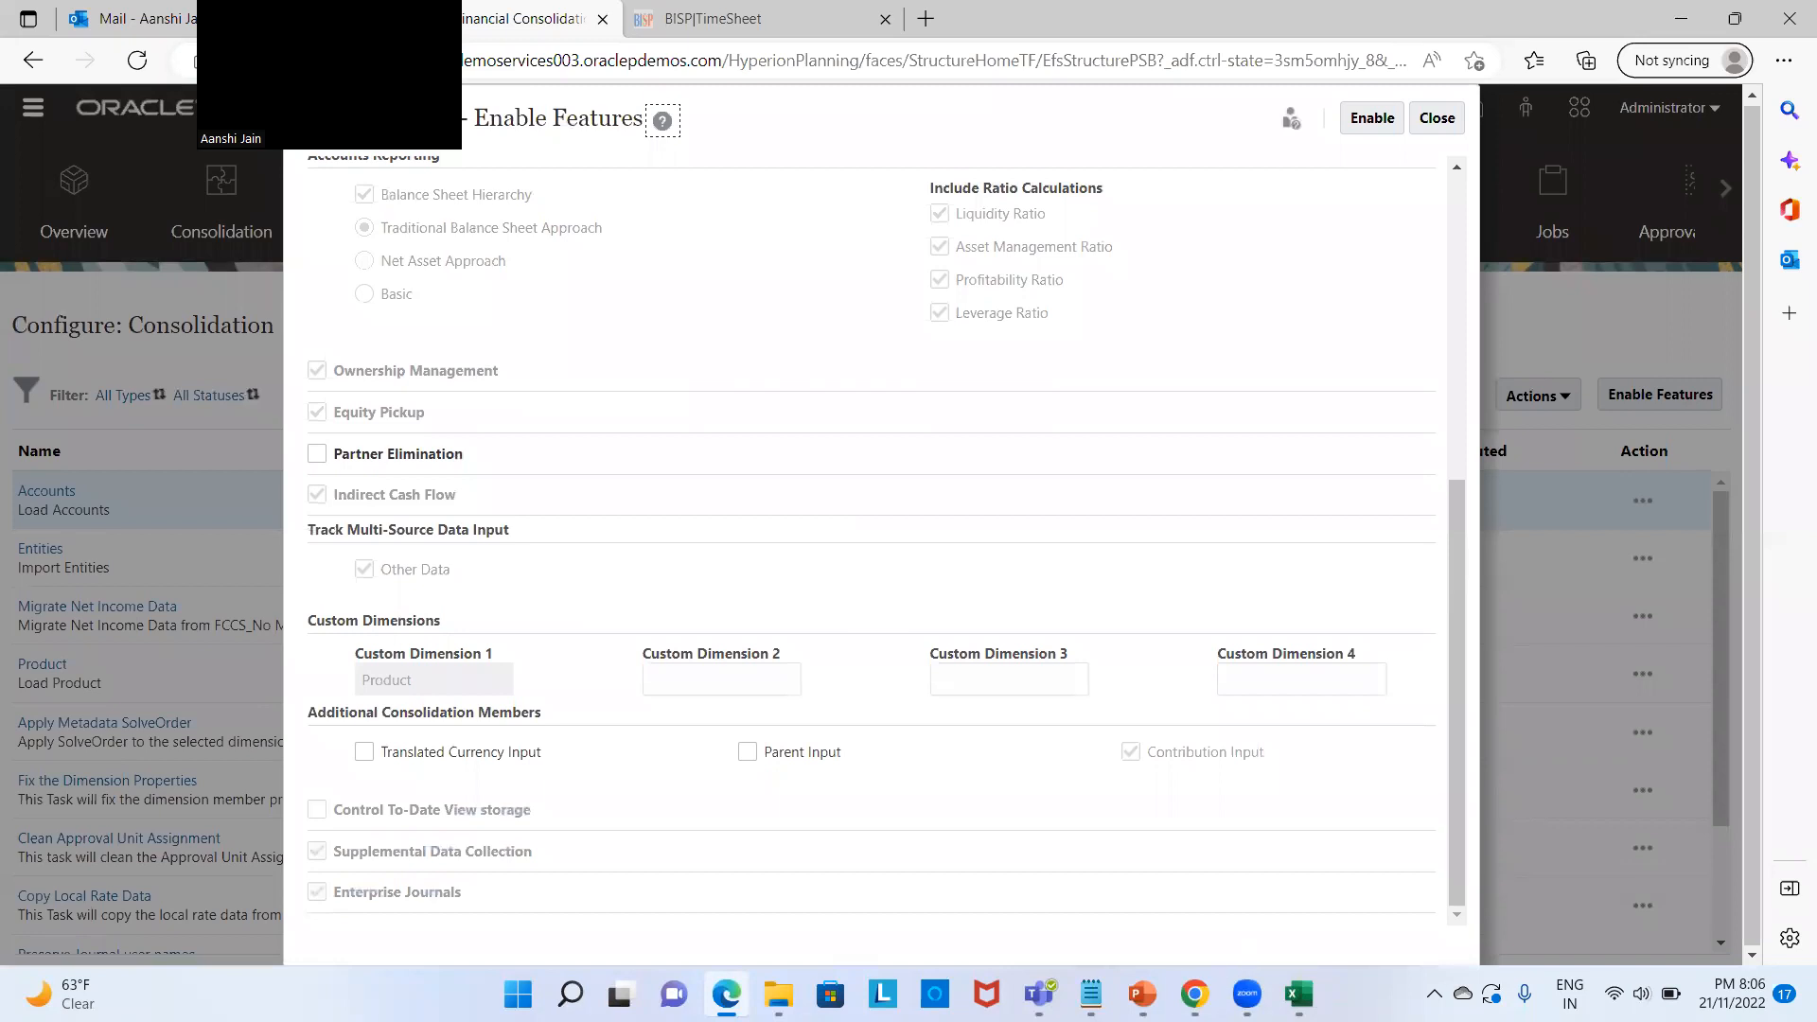
left_click(1194, 993)
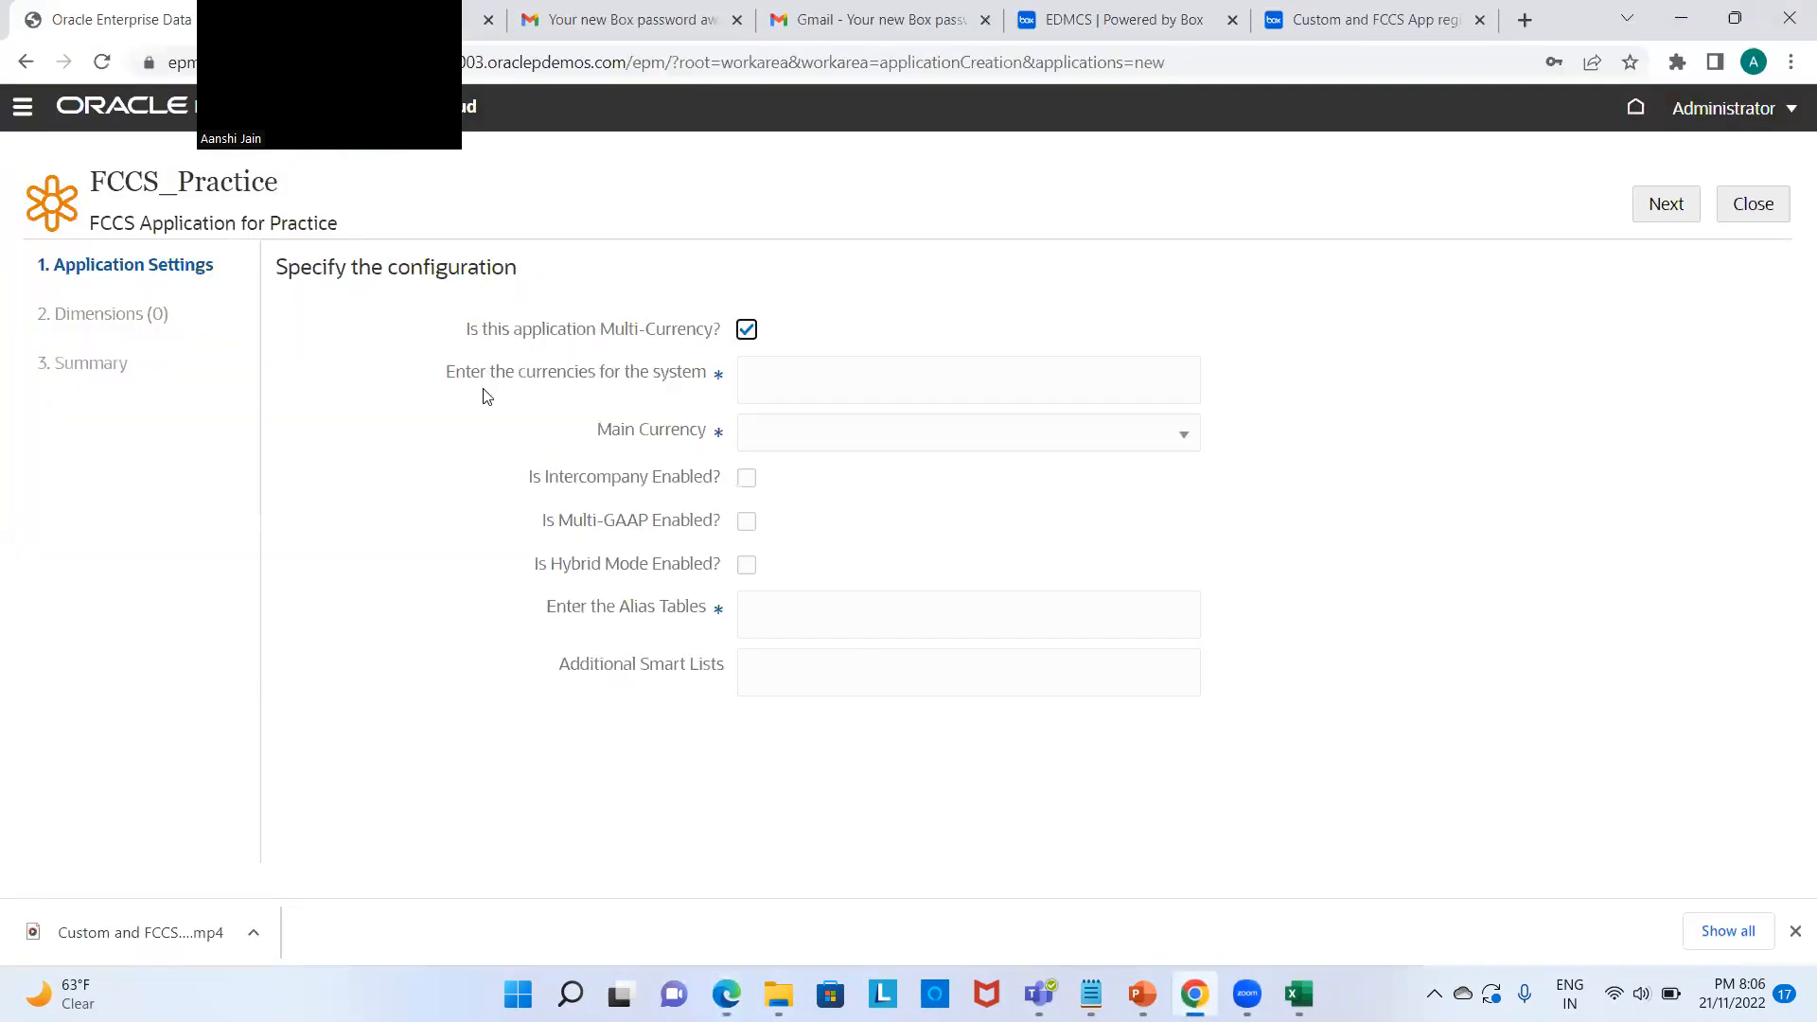
Step: Enter the system currencies USD, INR, CAD, EURO, YEN for FCCS_Practice
left_click(857, 385)
type("USD, INR, CAD, EURO, YEN")
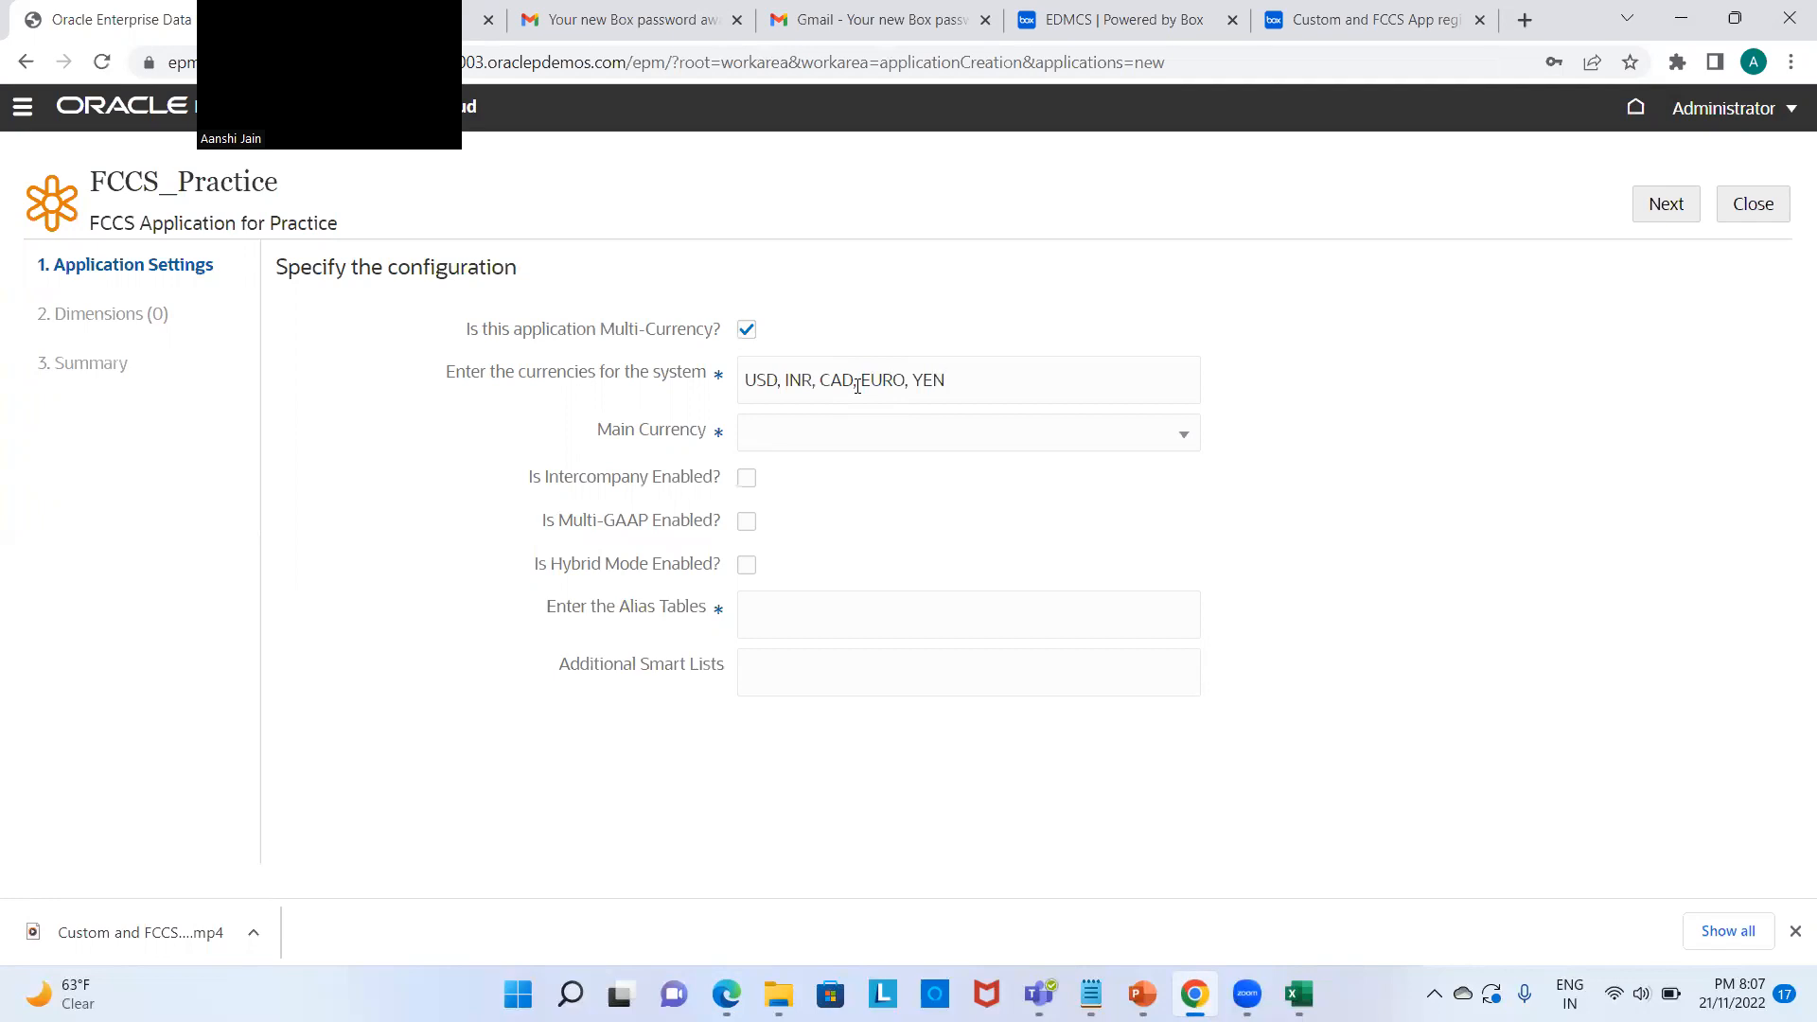
left_click(836, 432)
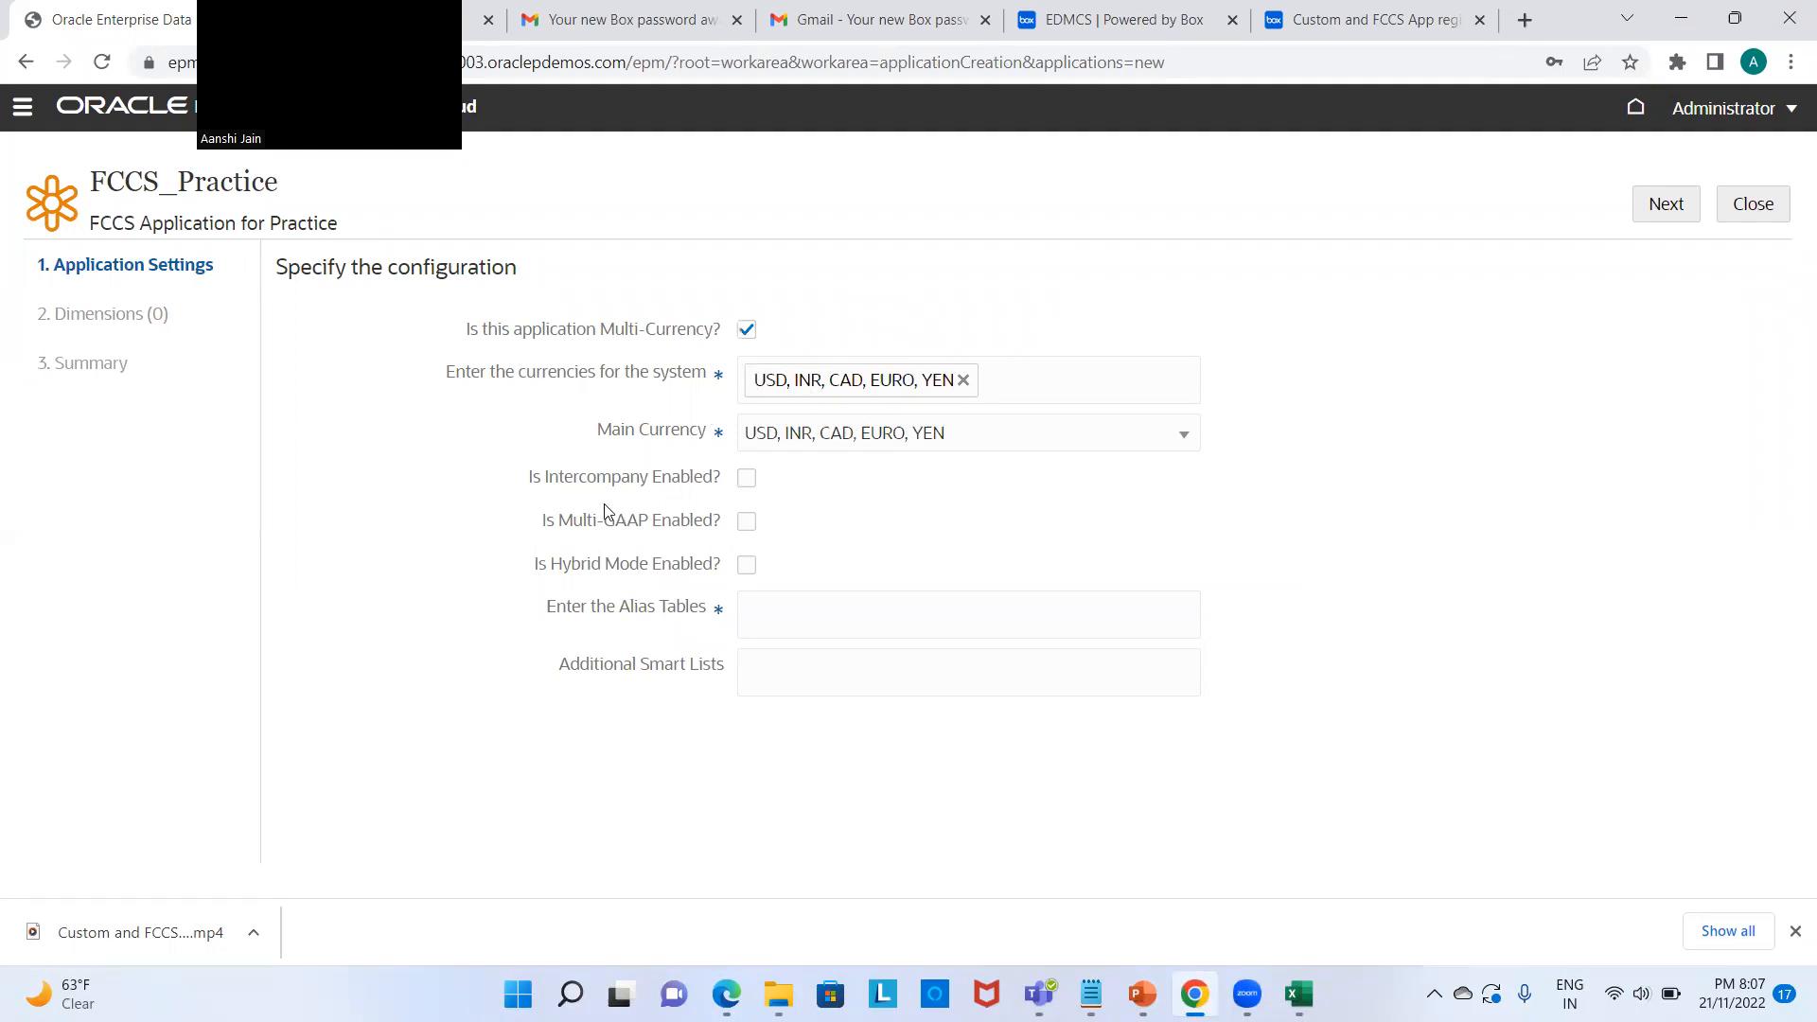
Step: Enable Intercompany and Multi-GAAP, checking each against the FCCS enabled features
mouse_move(725, 994)
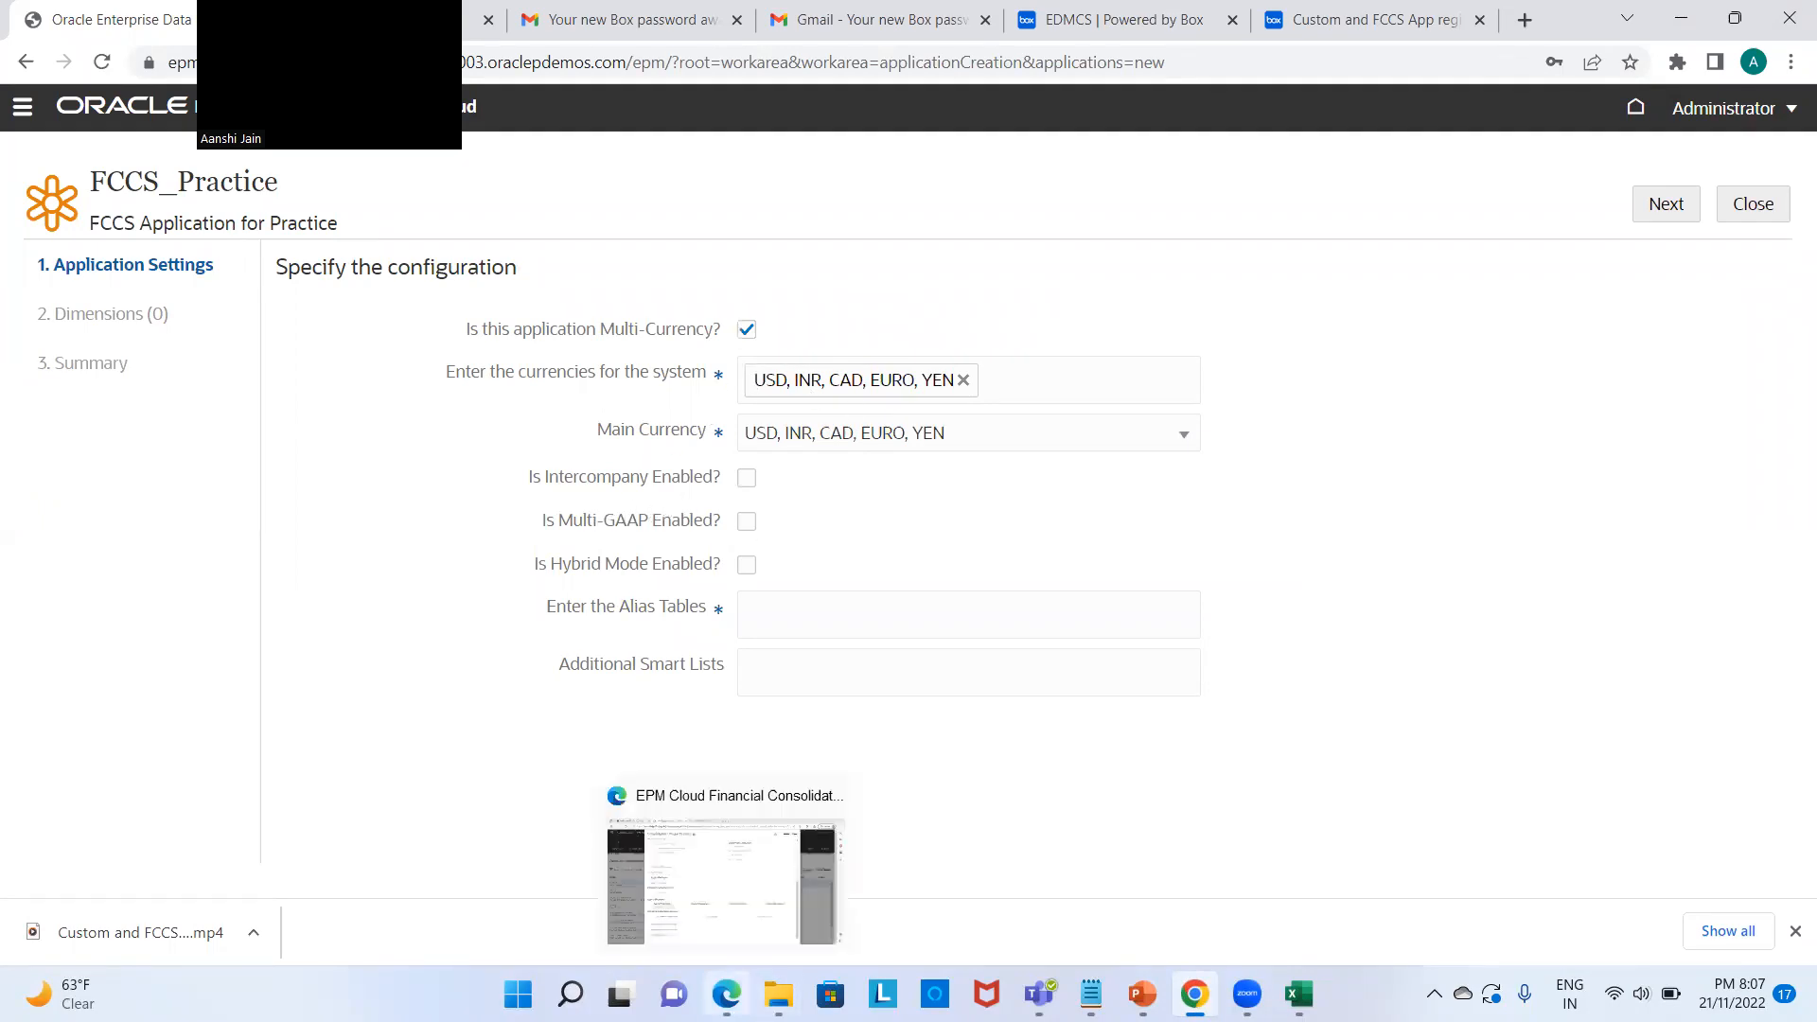
left_click(725, 909)
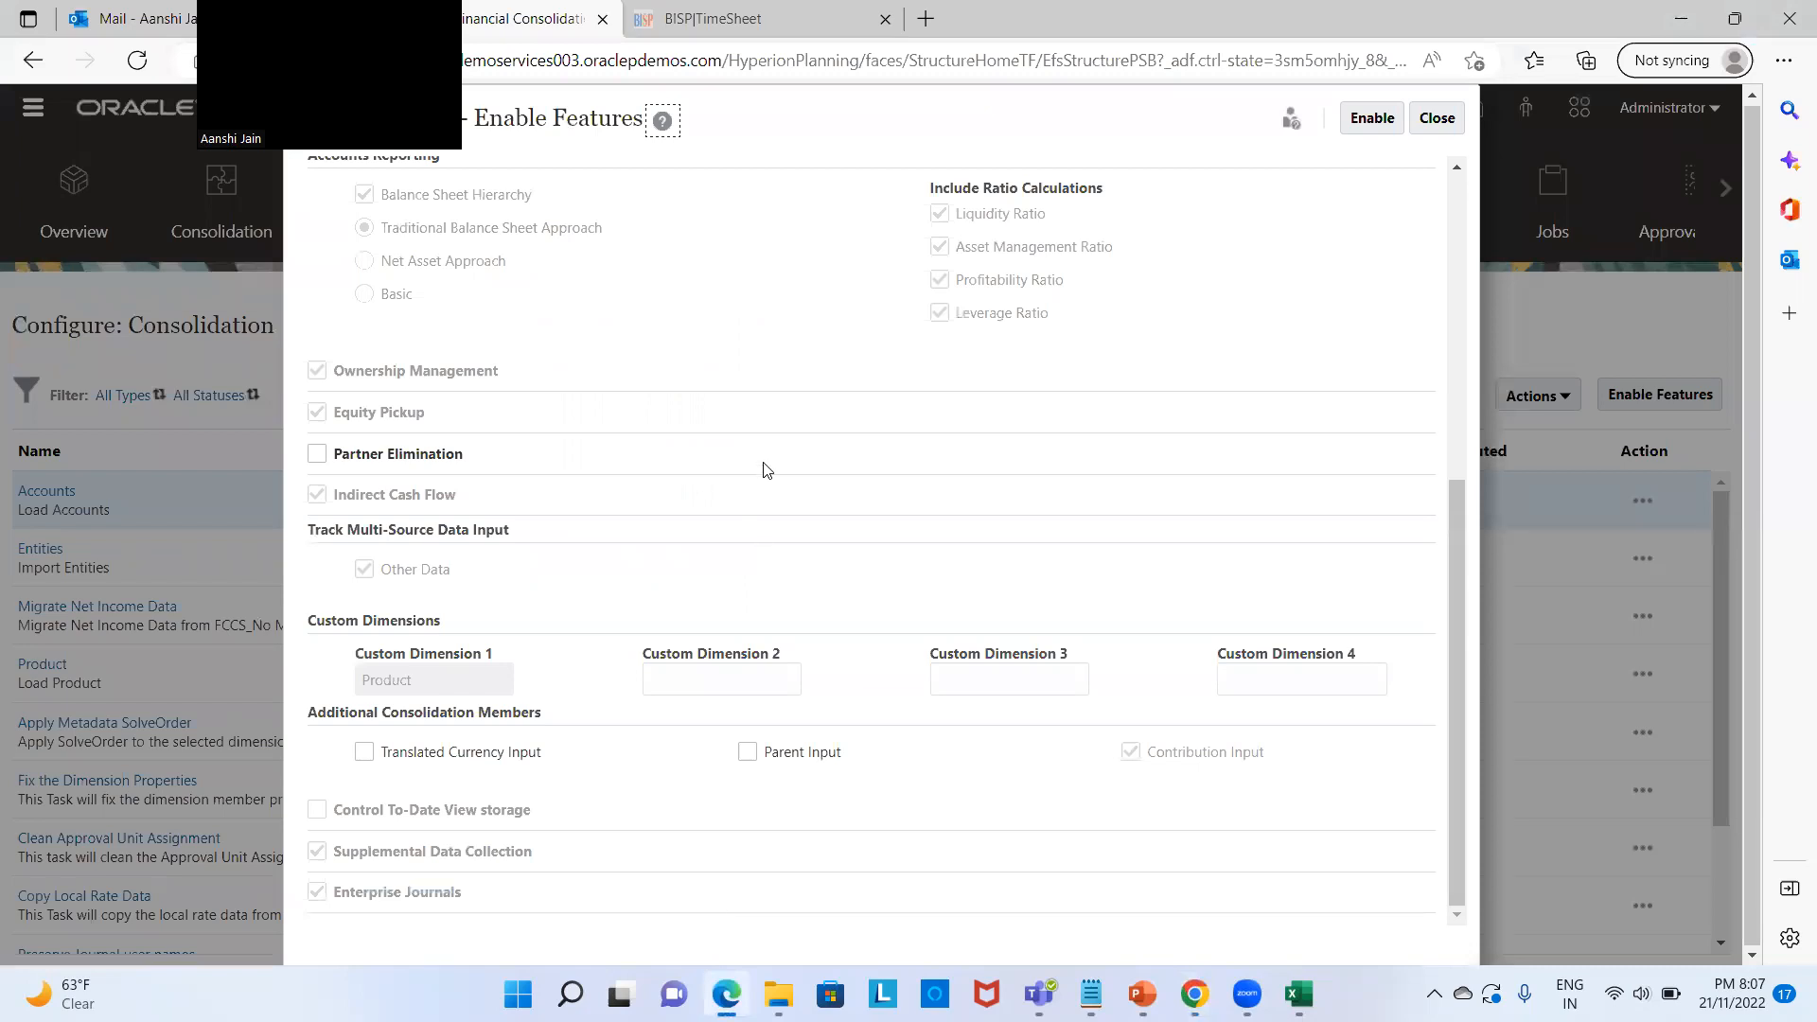
scroll(806, 401, "up", 6)
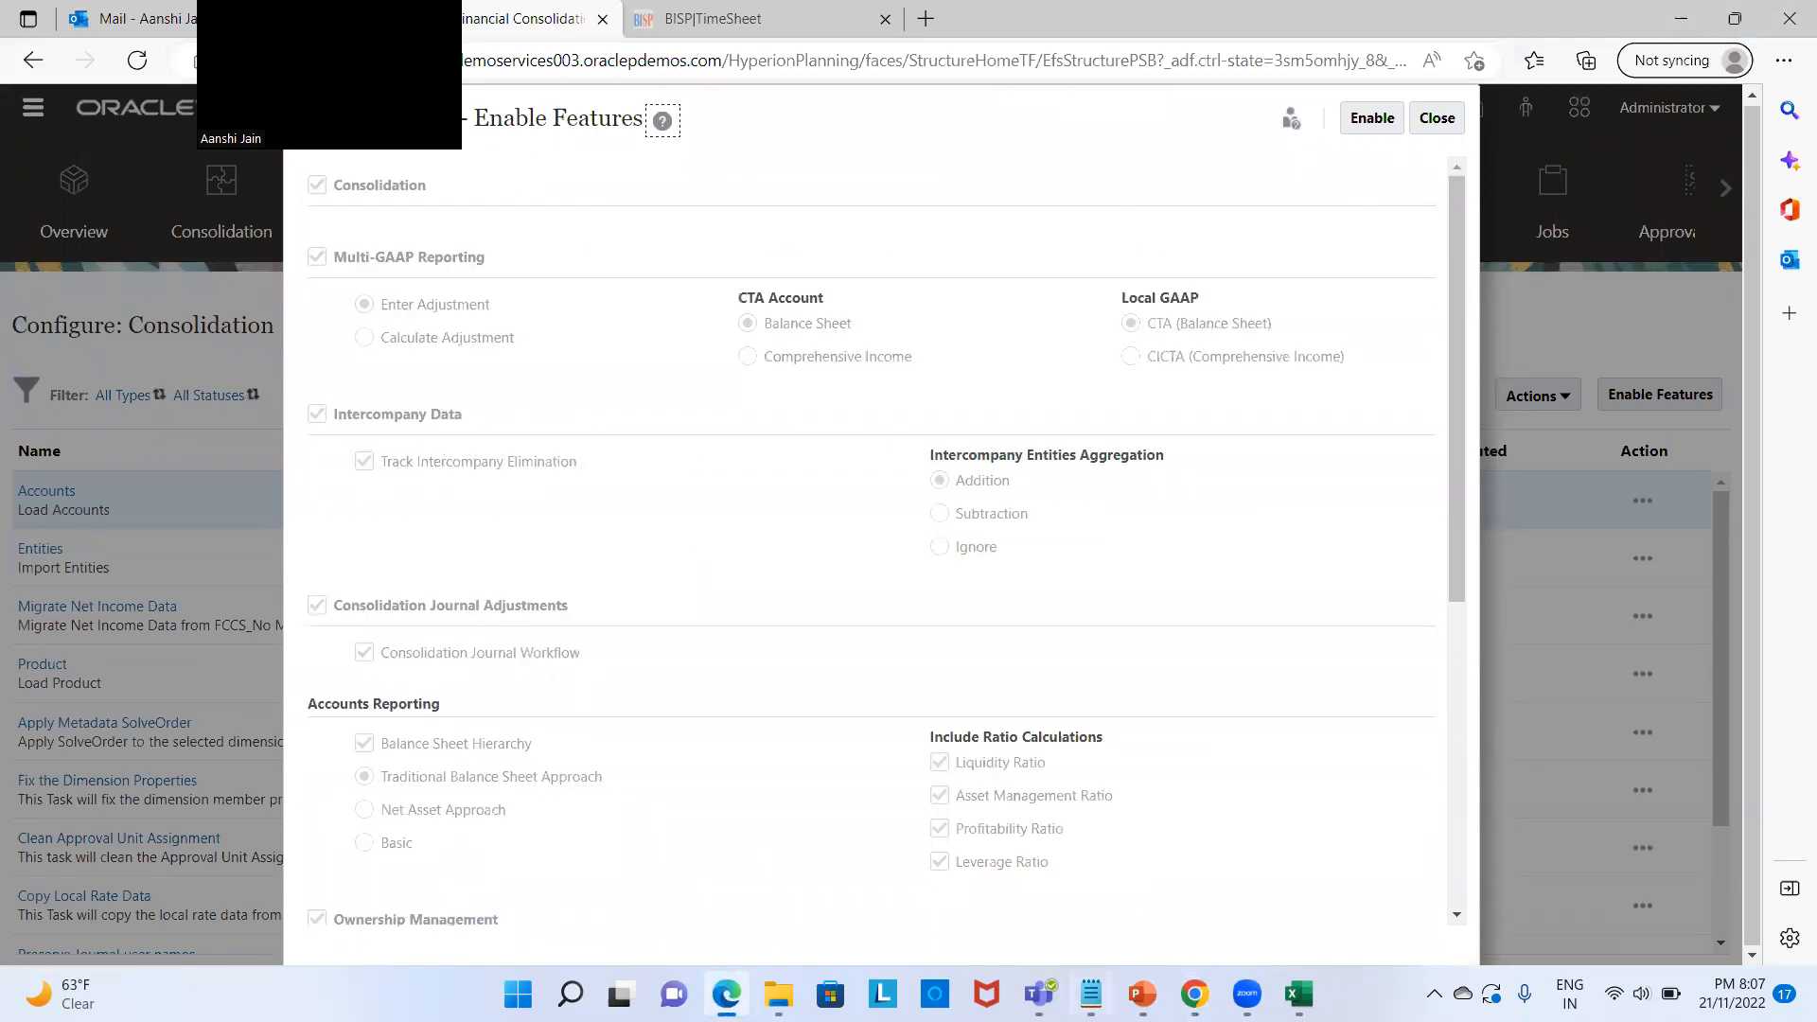
mouse_move(1194, 994)
left_click(1194, 879)
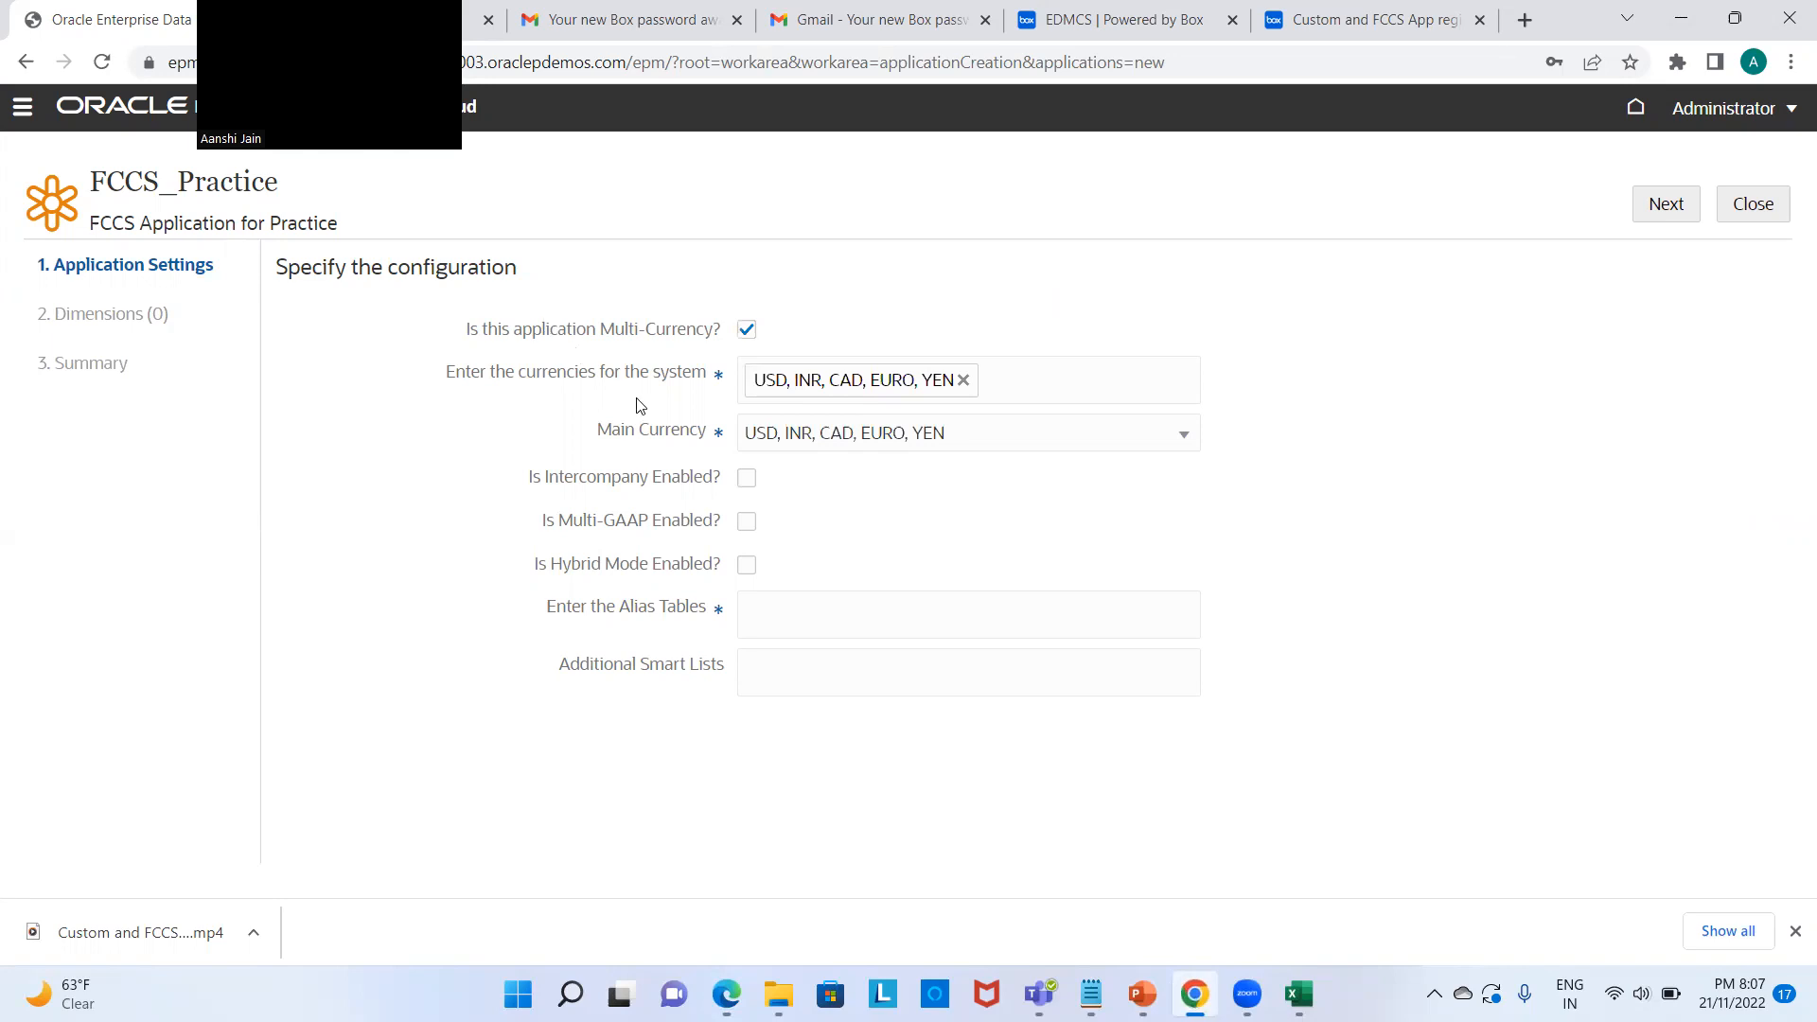
left_click(748, 479)
key("alt+Tab")
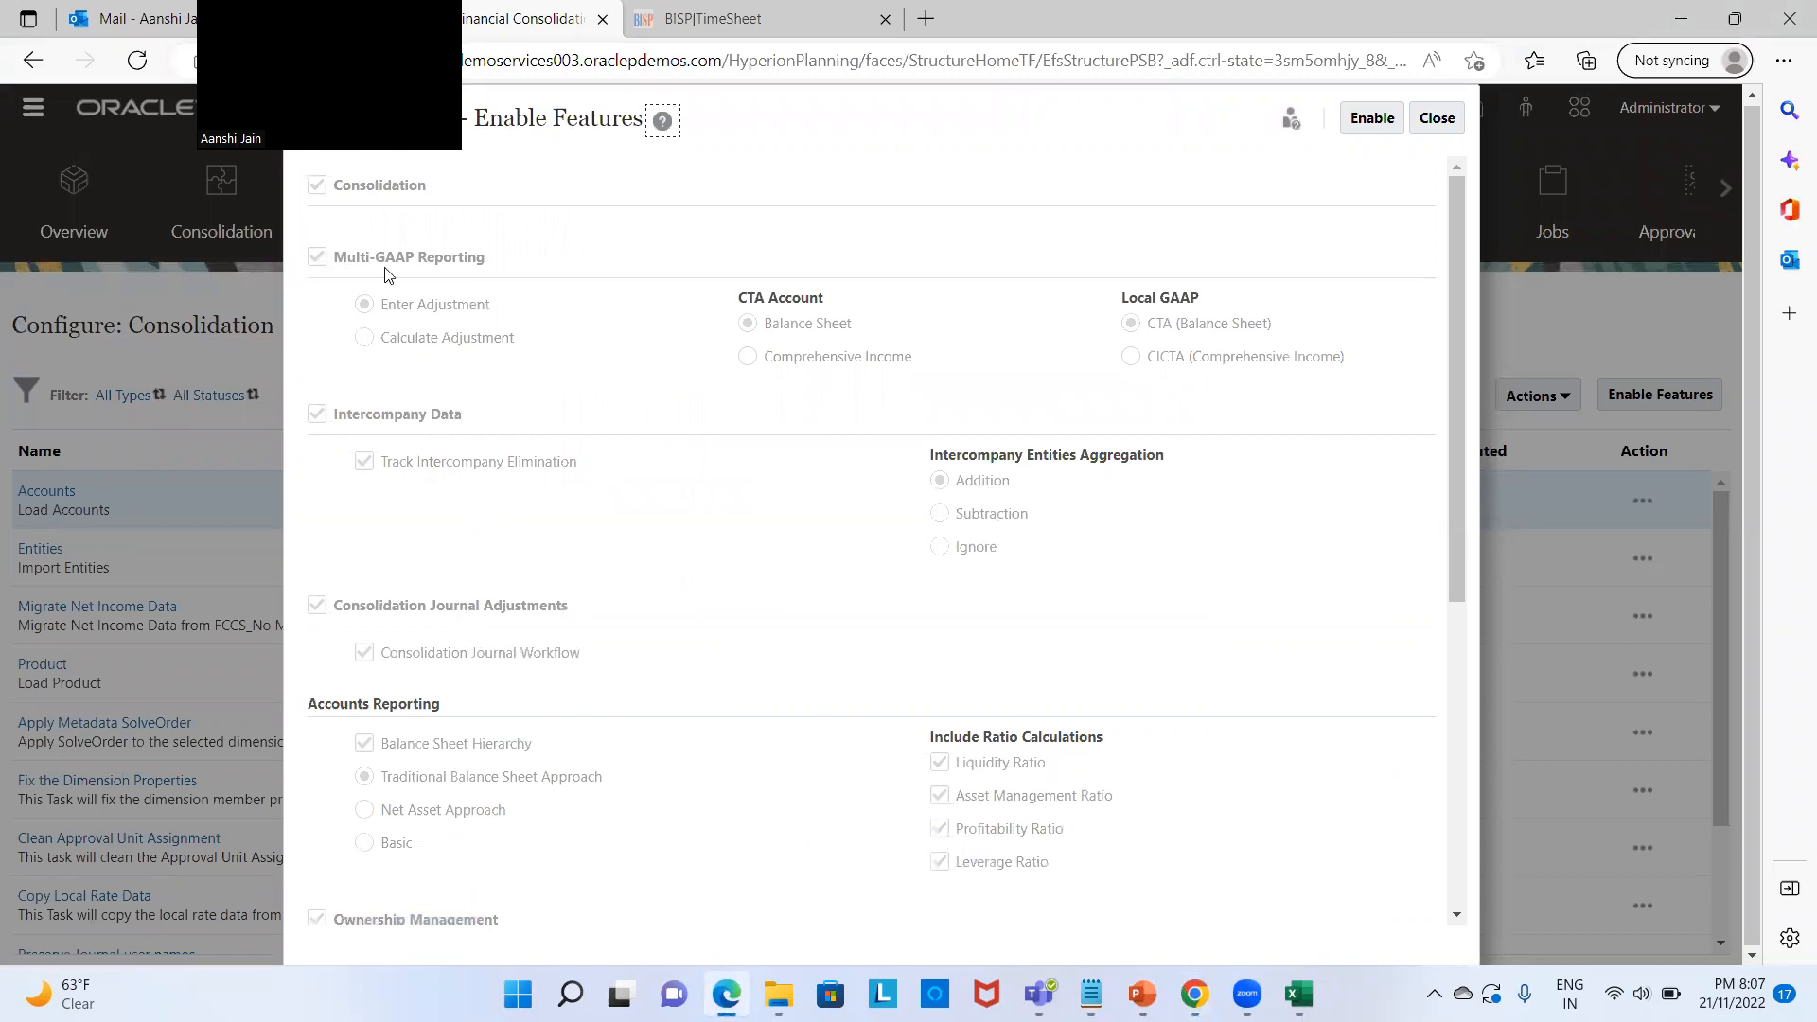
key("alt+Tab")
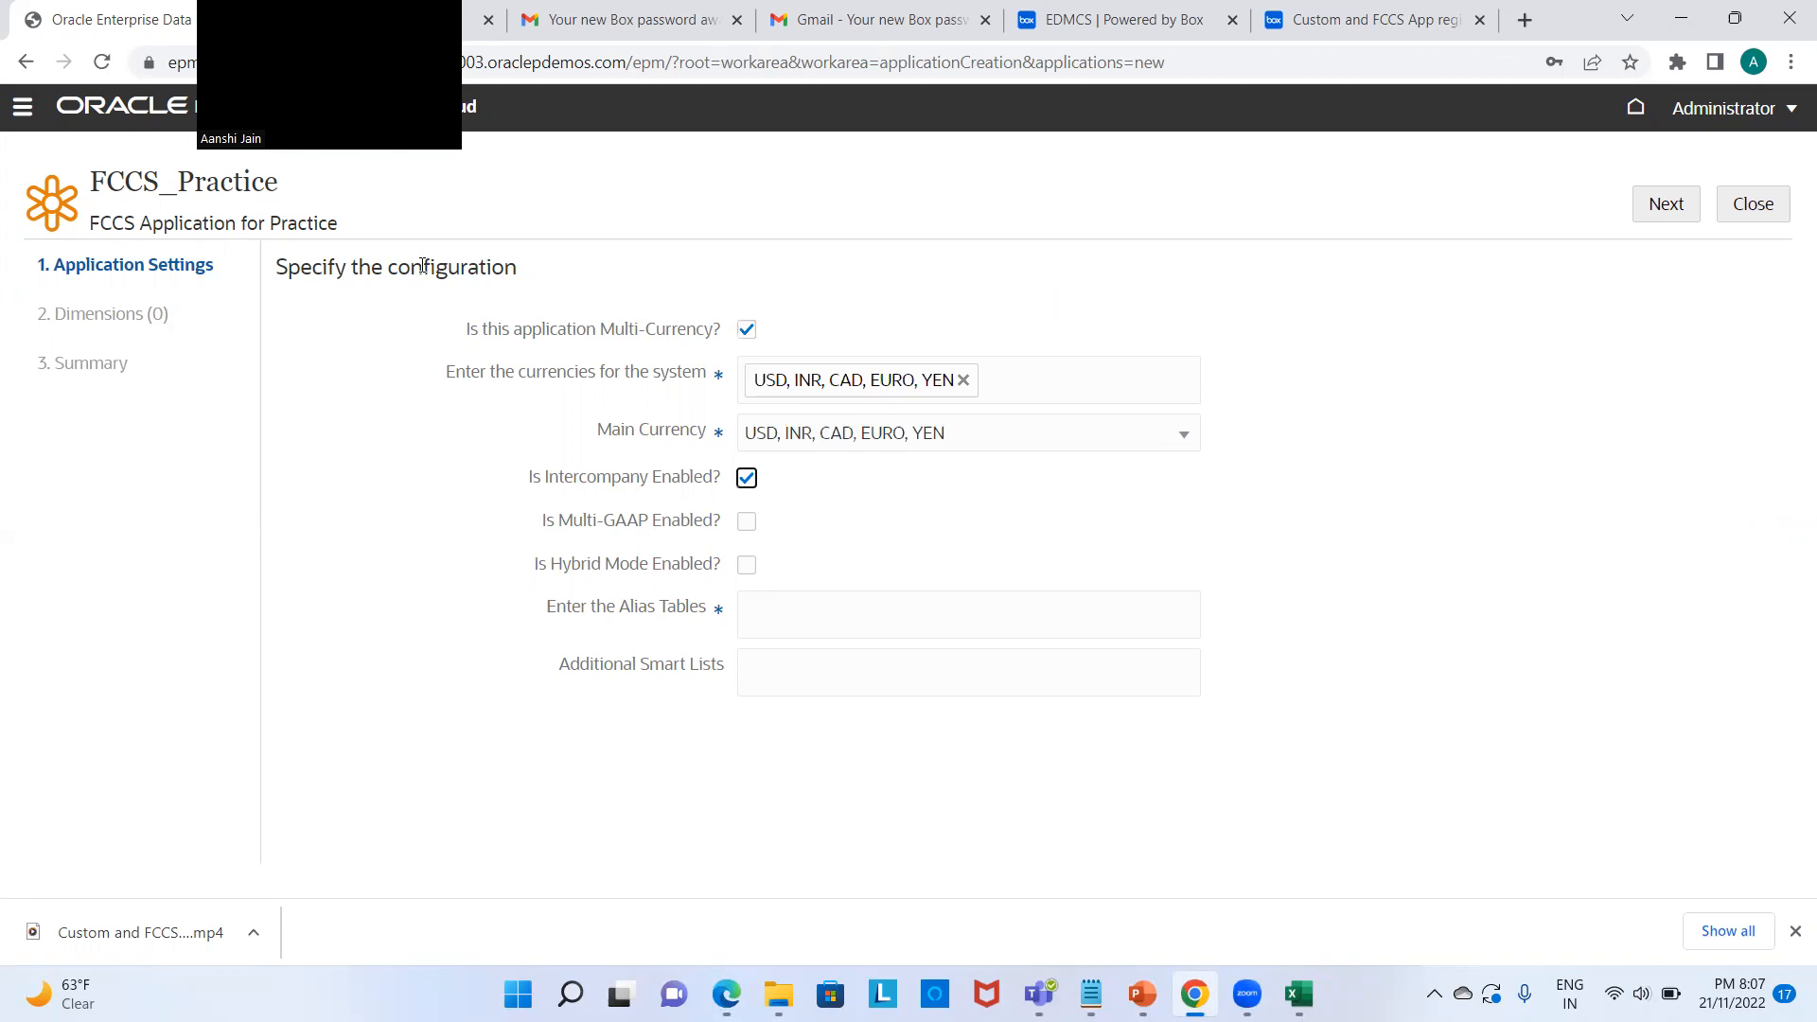
left_click(749, 524)
key("alt+Tab")
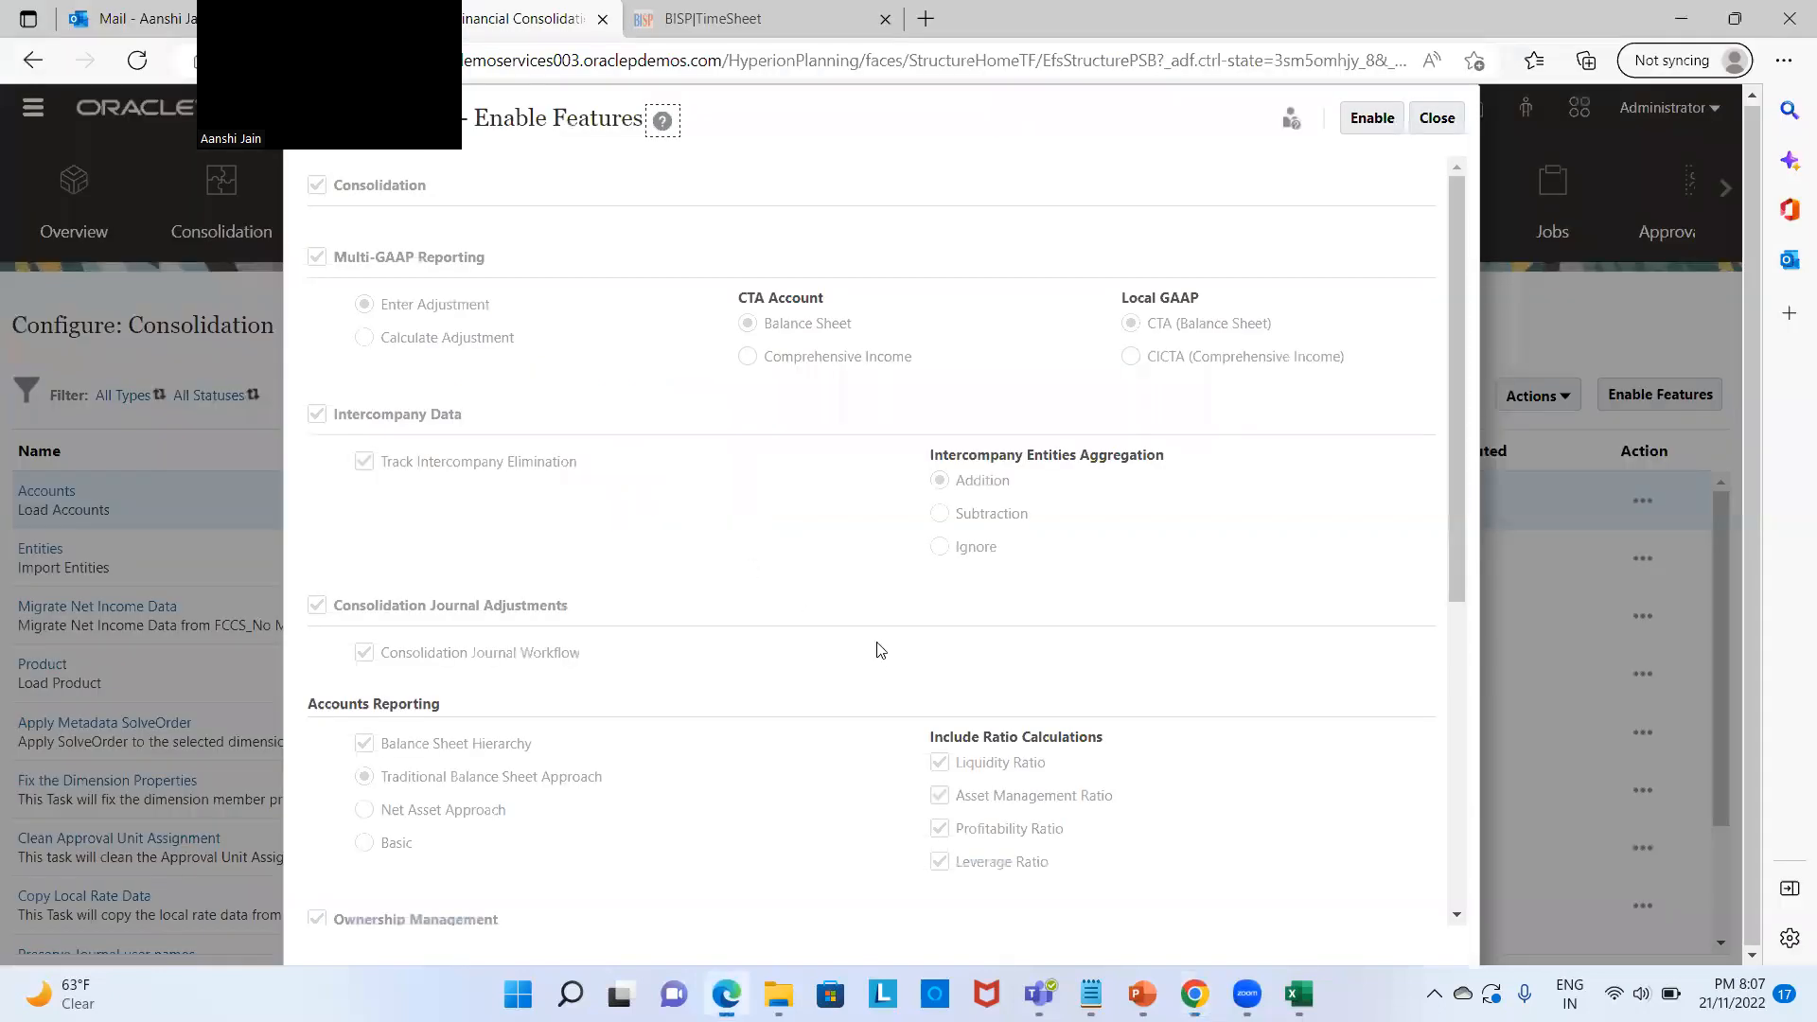
scroll(879, 650, "down", 3)
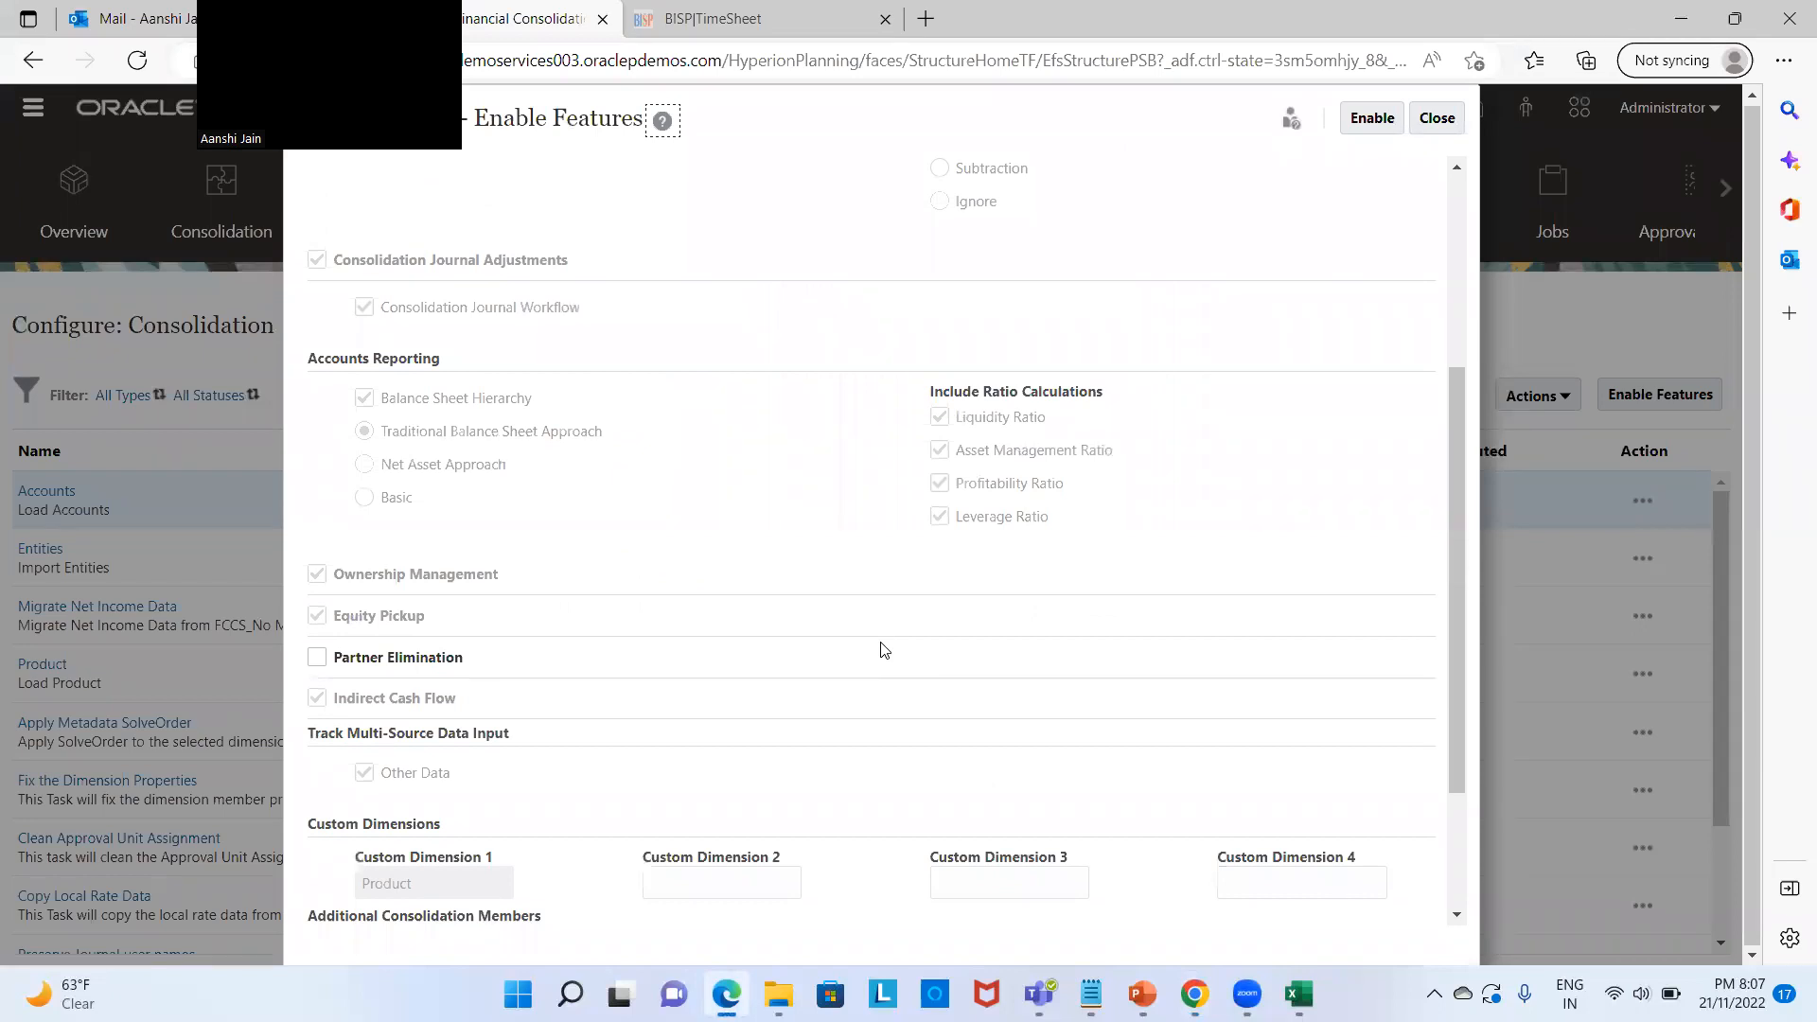
key("alt+Tab")
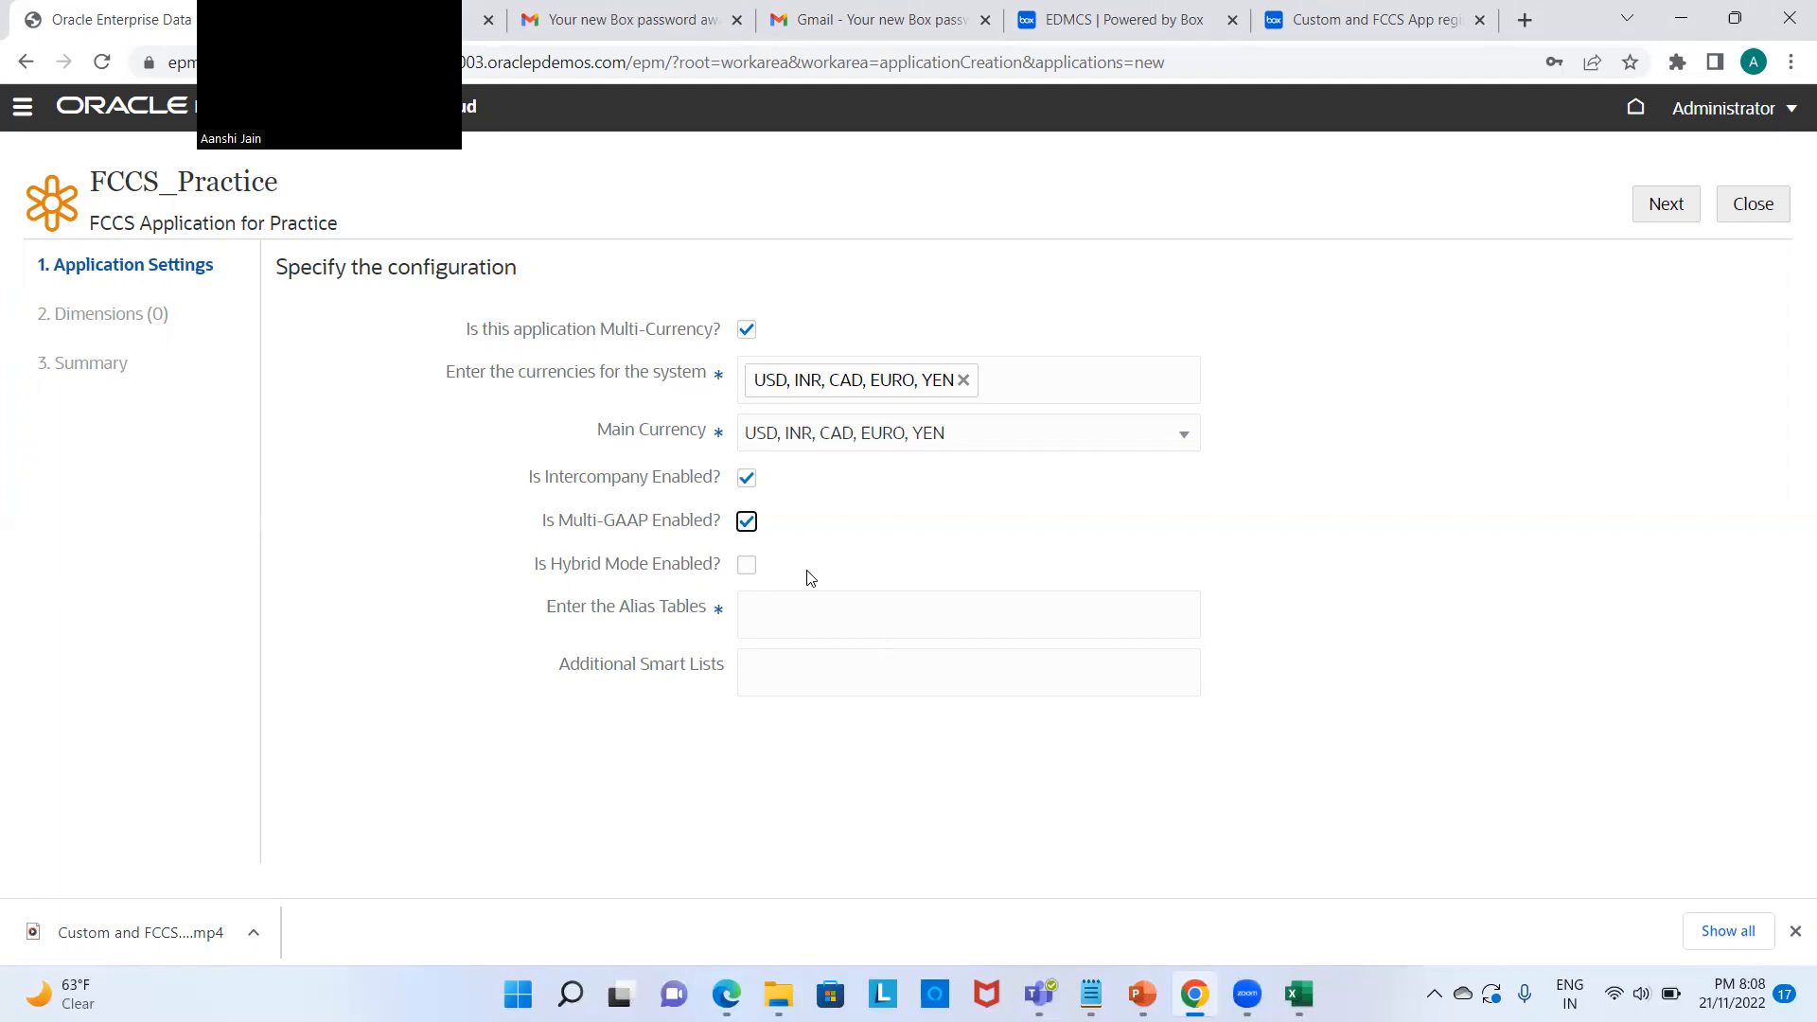
Step: Turn on Hybrid Mode, set the alias table to Default, and continue to Dimensions
left_click(746, 567)
type("Default")
left_click(1666, 207)
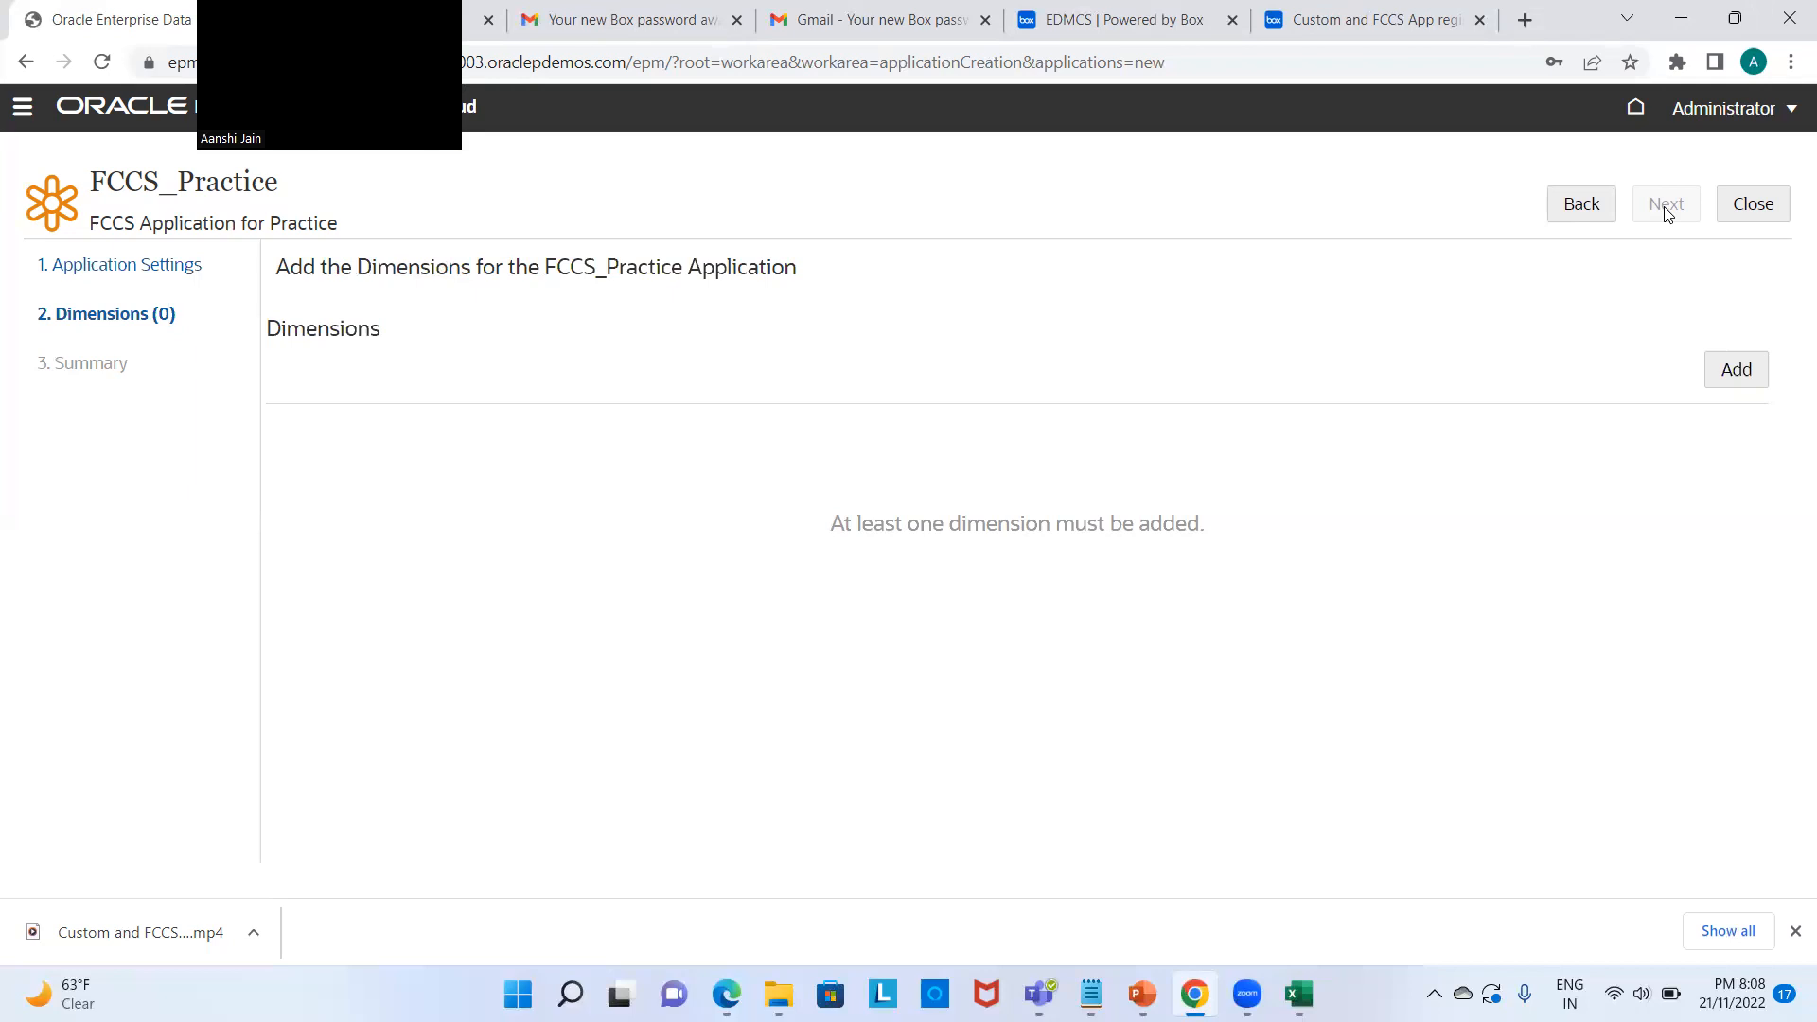
Step: Add an 'Account' dimension described 'FCCS Account' with shared nodes allowed, and advance to Summary
left_click(1727, 370)
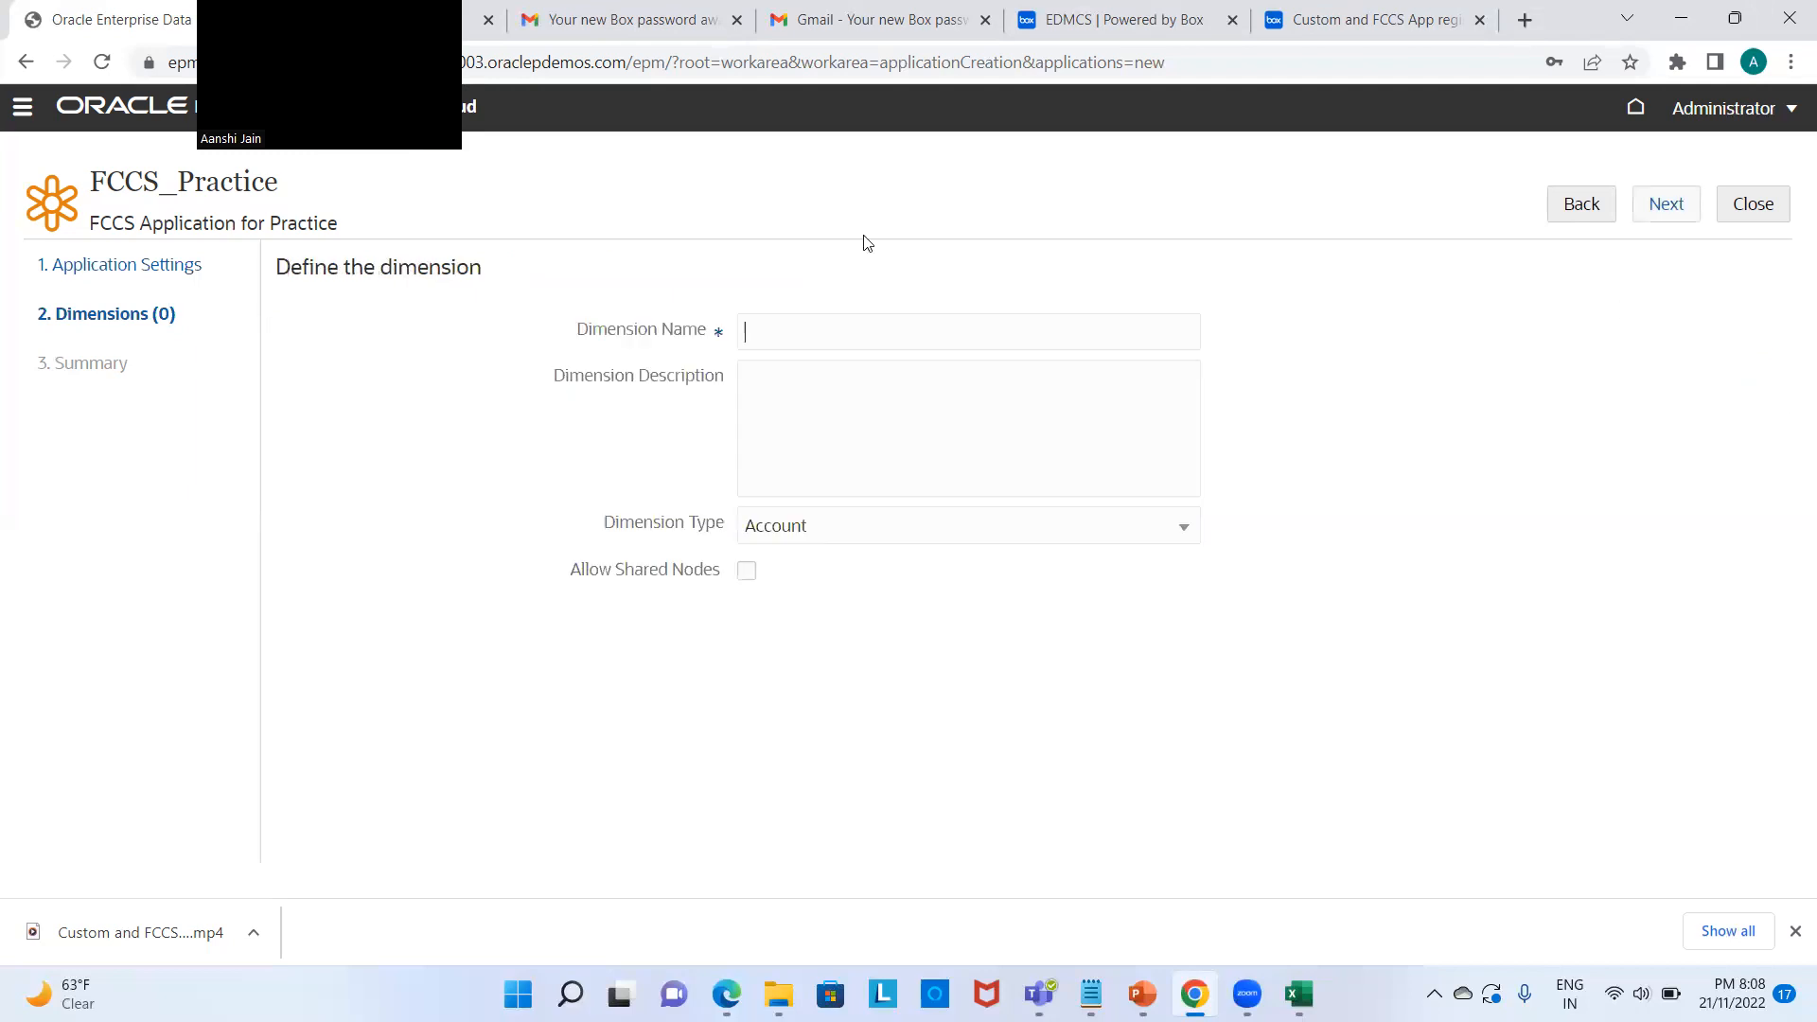
type("Account")
left_click(791, 384)
type("FCCS Account")
left_click(745, 571)
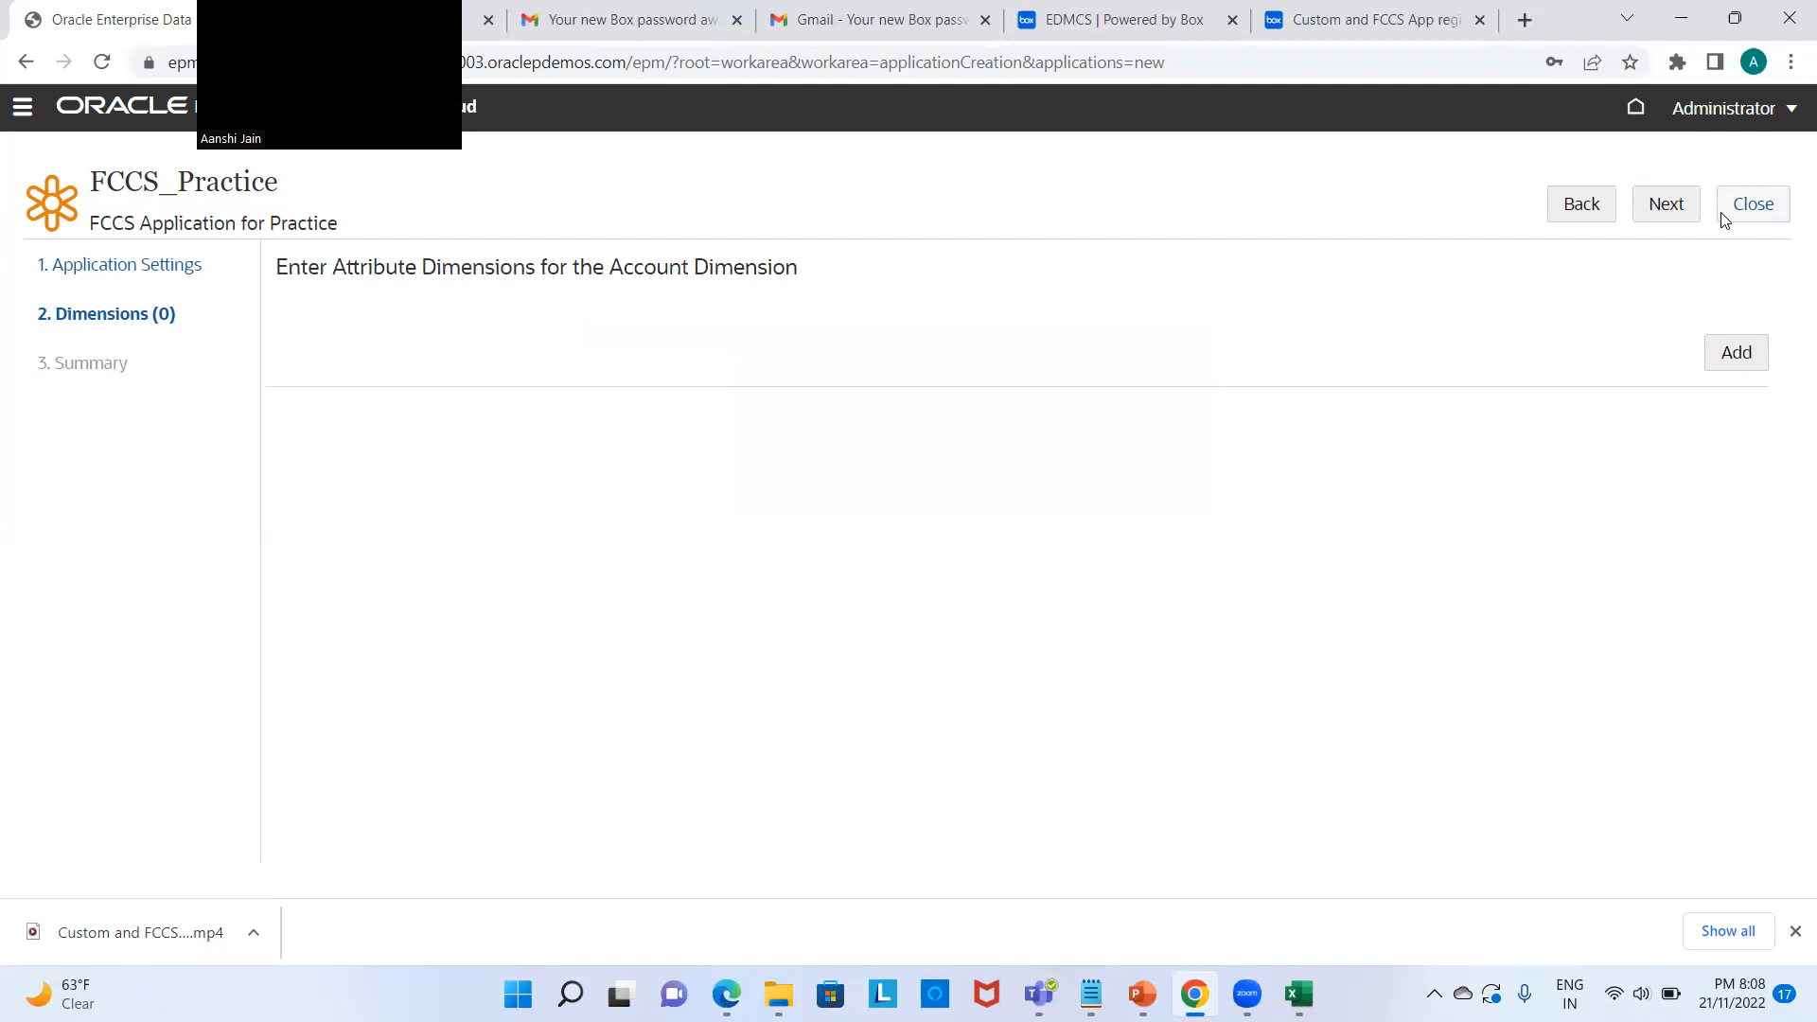
left_click(1678, 221)
left_click(1678, 220)
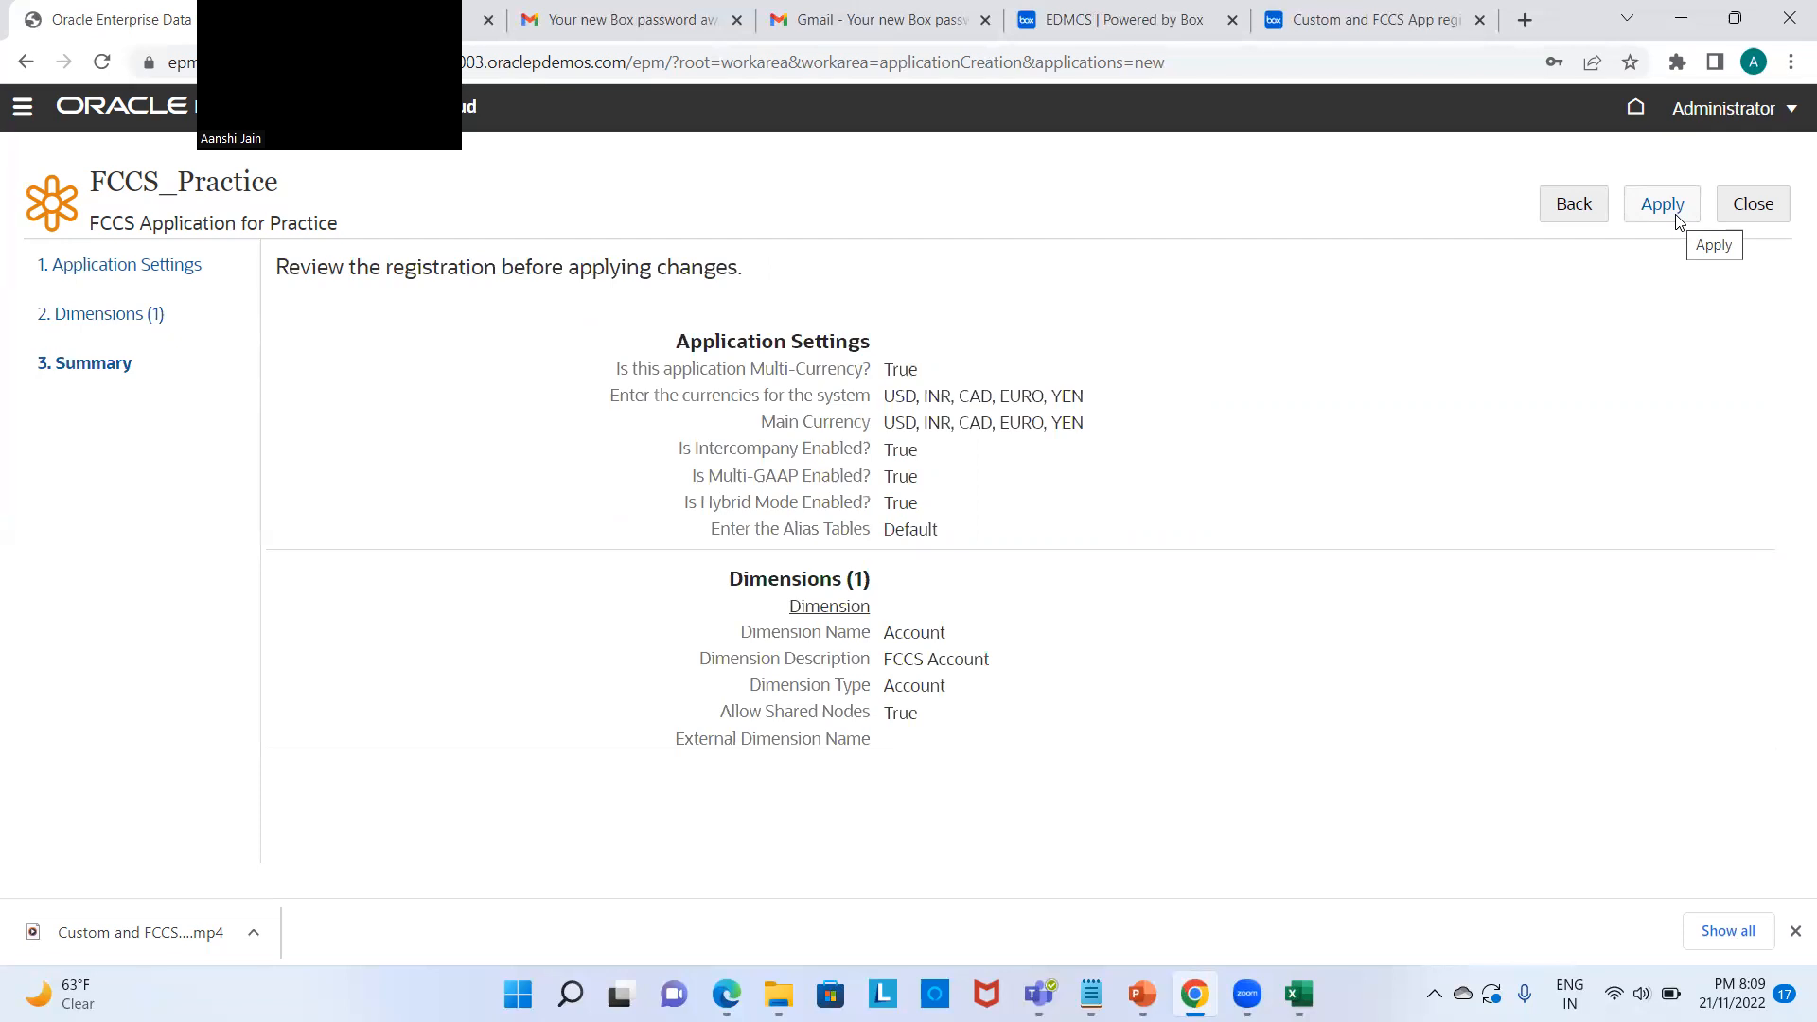
Step: Apply the registration and check that FCCS_Practice now appears in the Applications list
left_click(1677, 221)
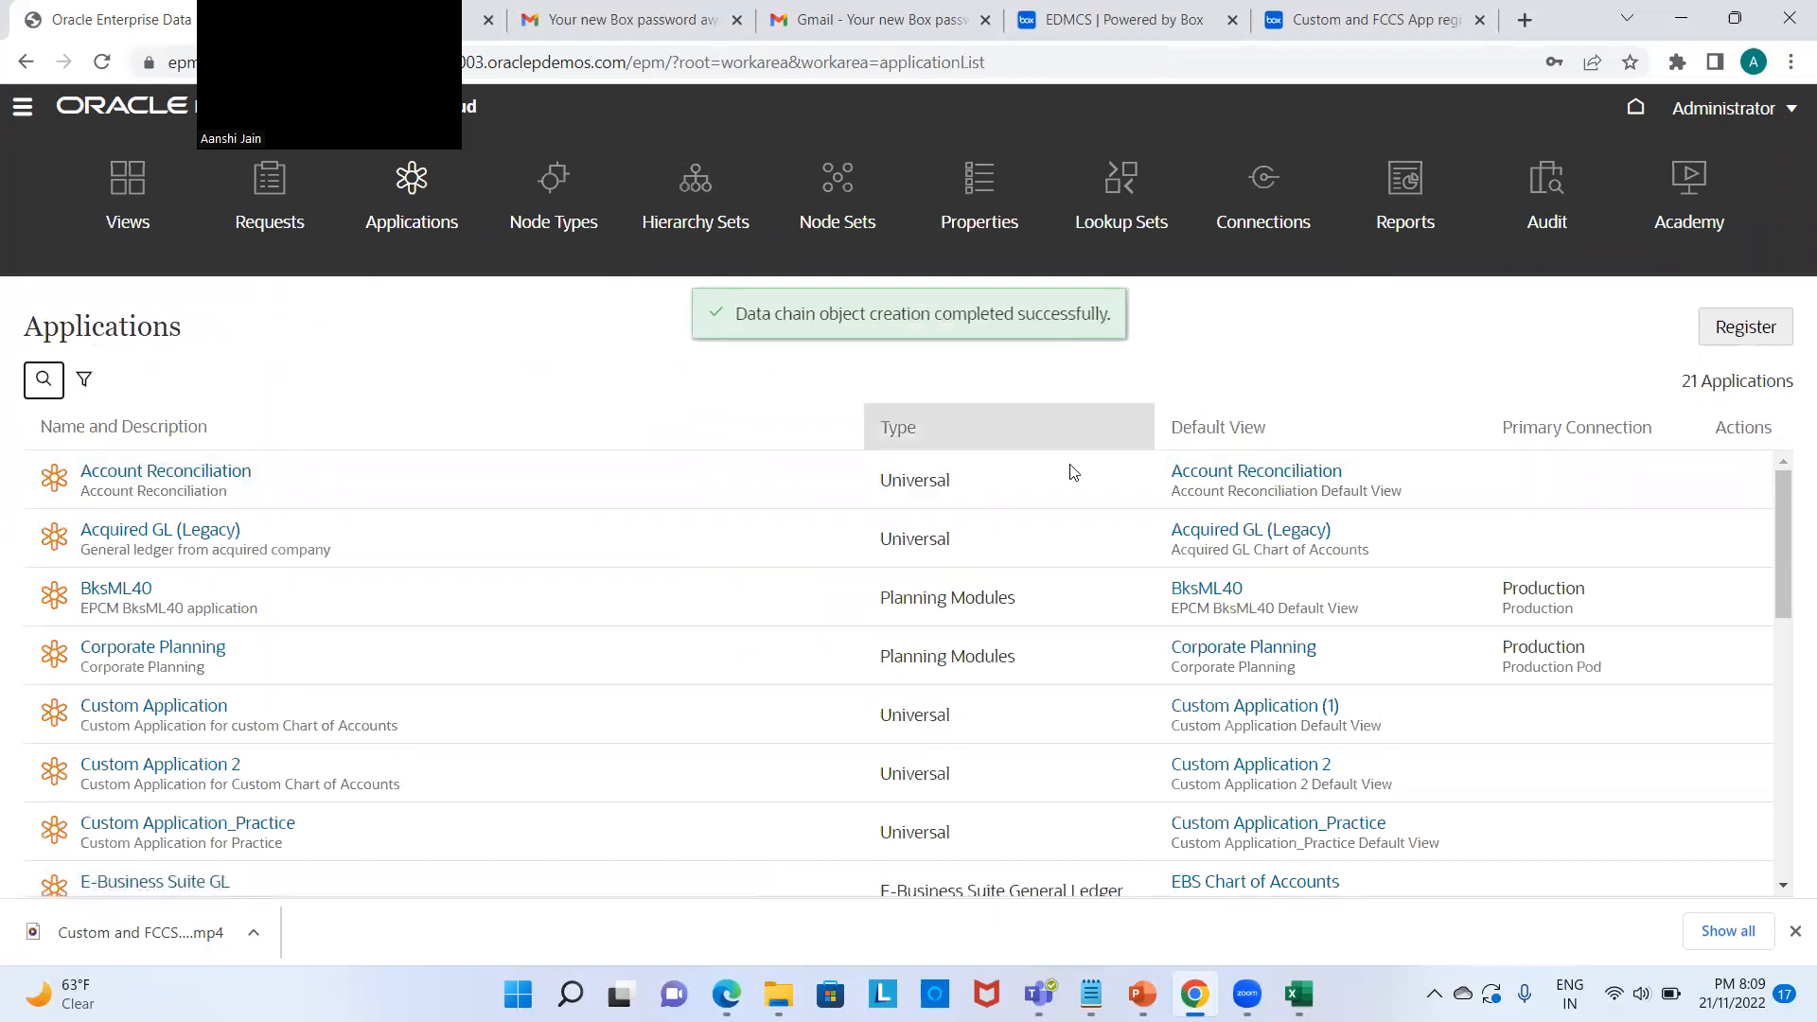
scroll(1070, 542, "down", 1)
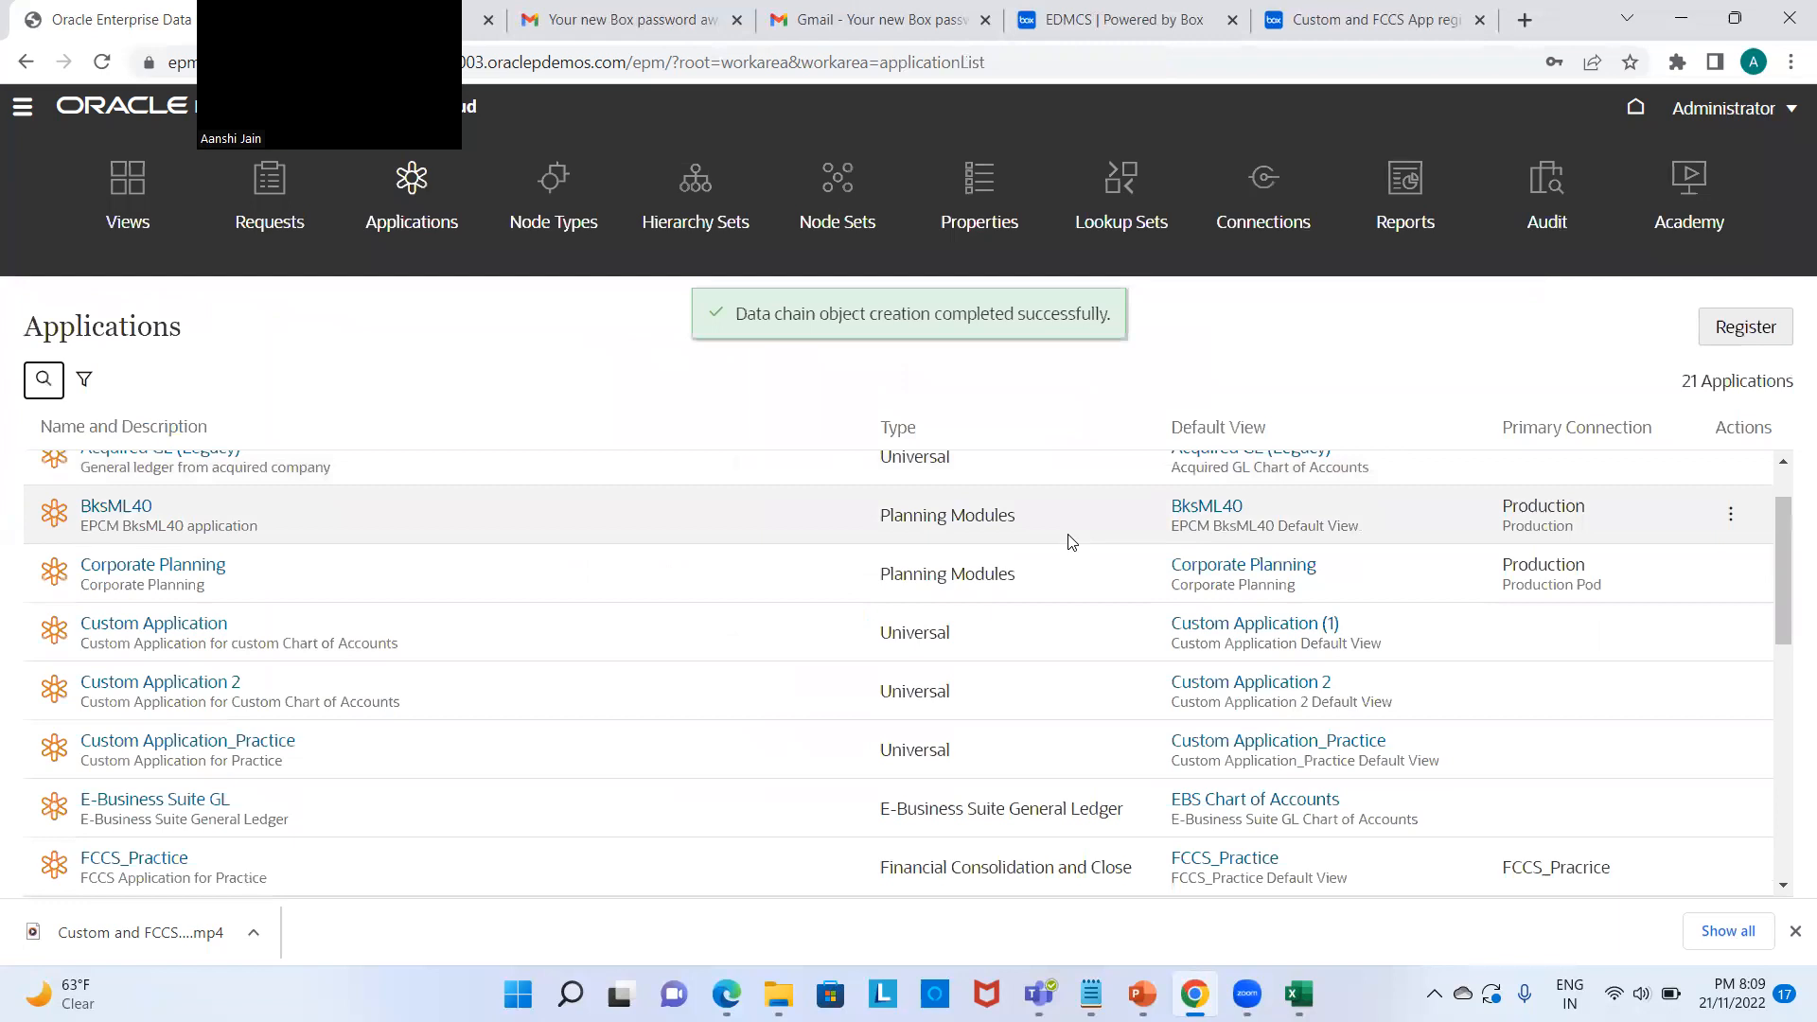
scroll(1070, 541, "down", 1)
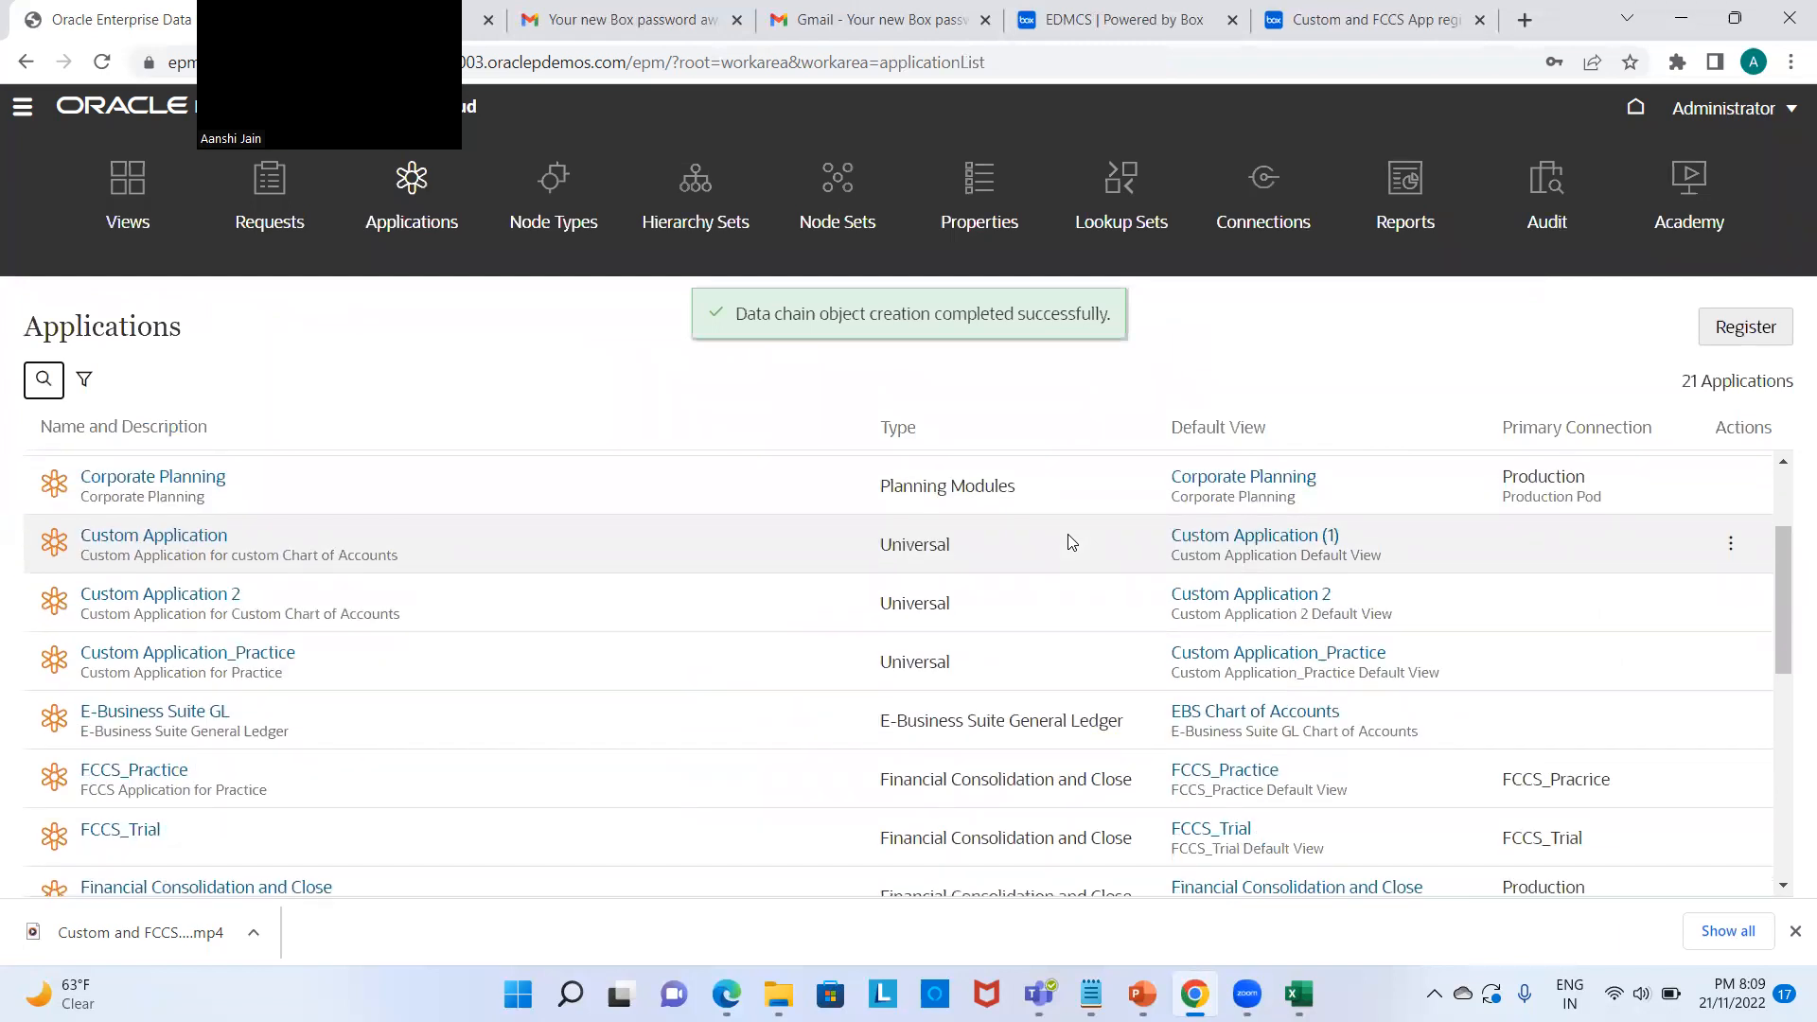
scroll(1070, 541, "down", 1)
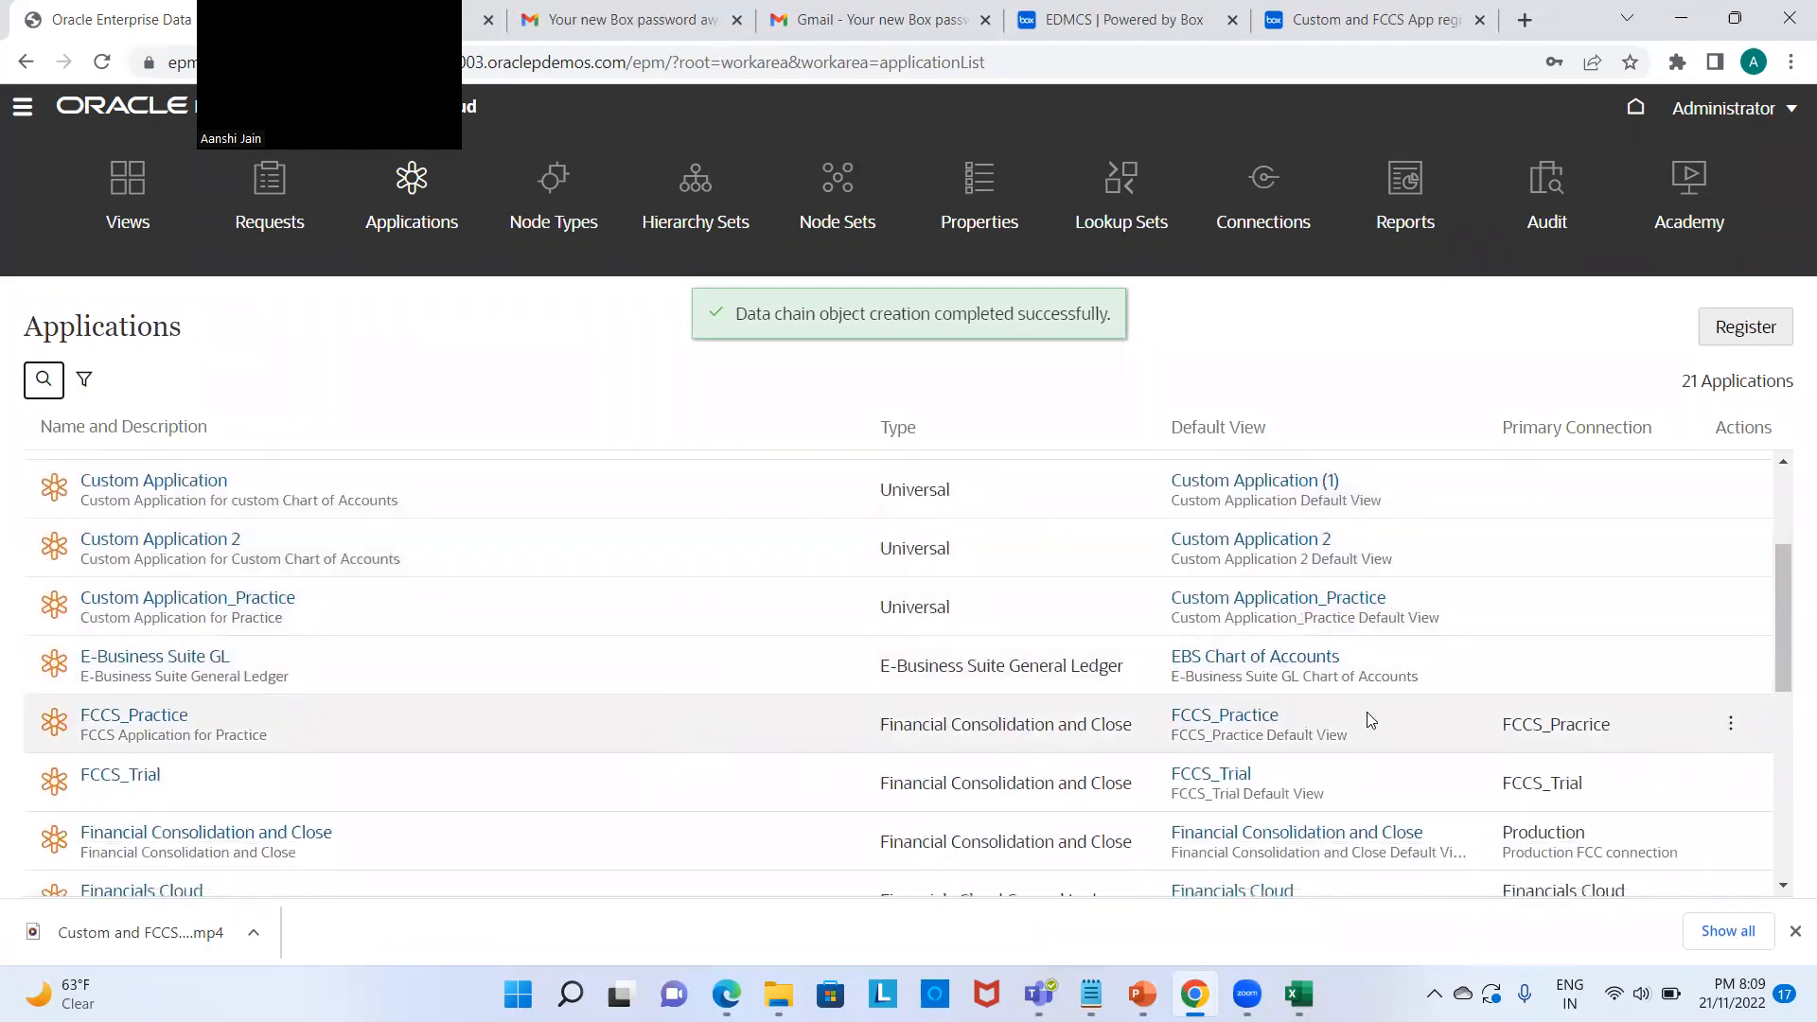
left_click(1729, 724)
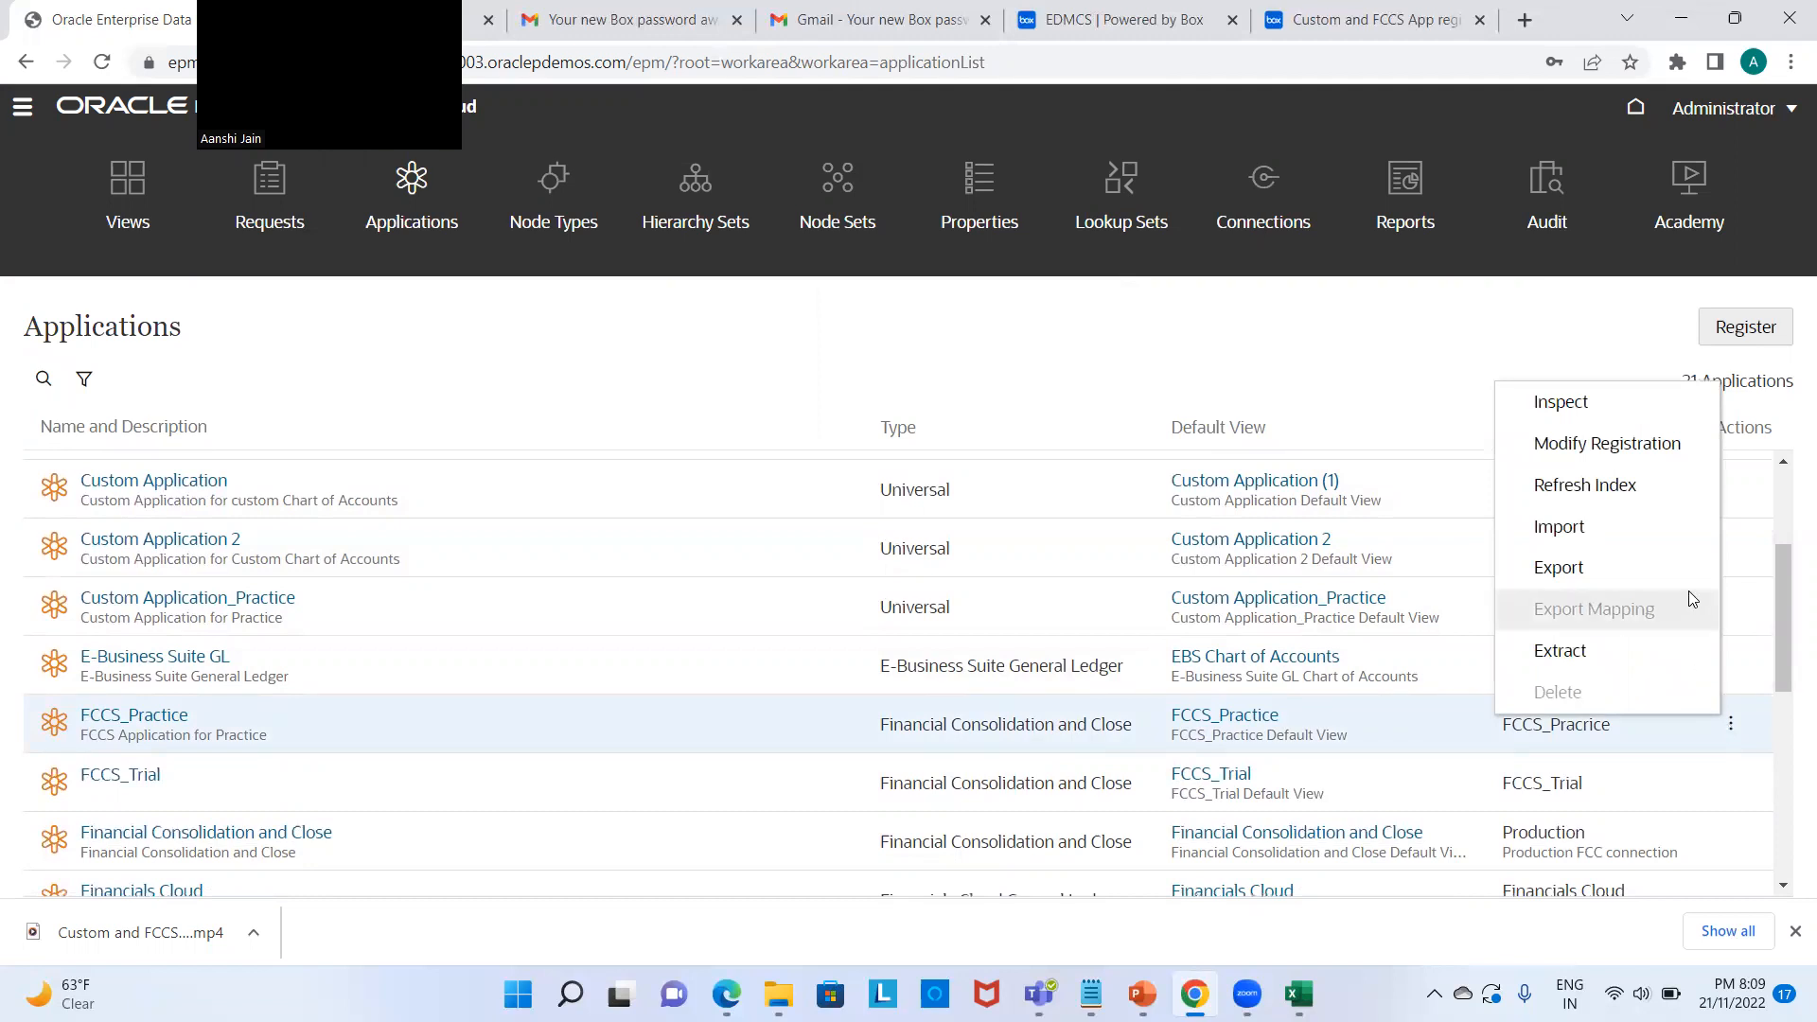
left_click(1485, 350)
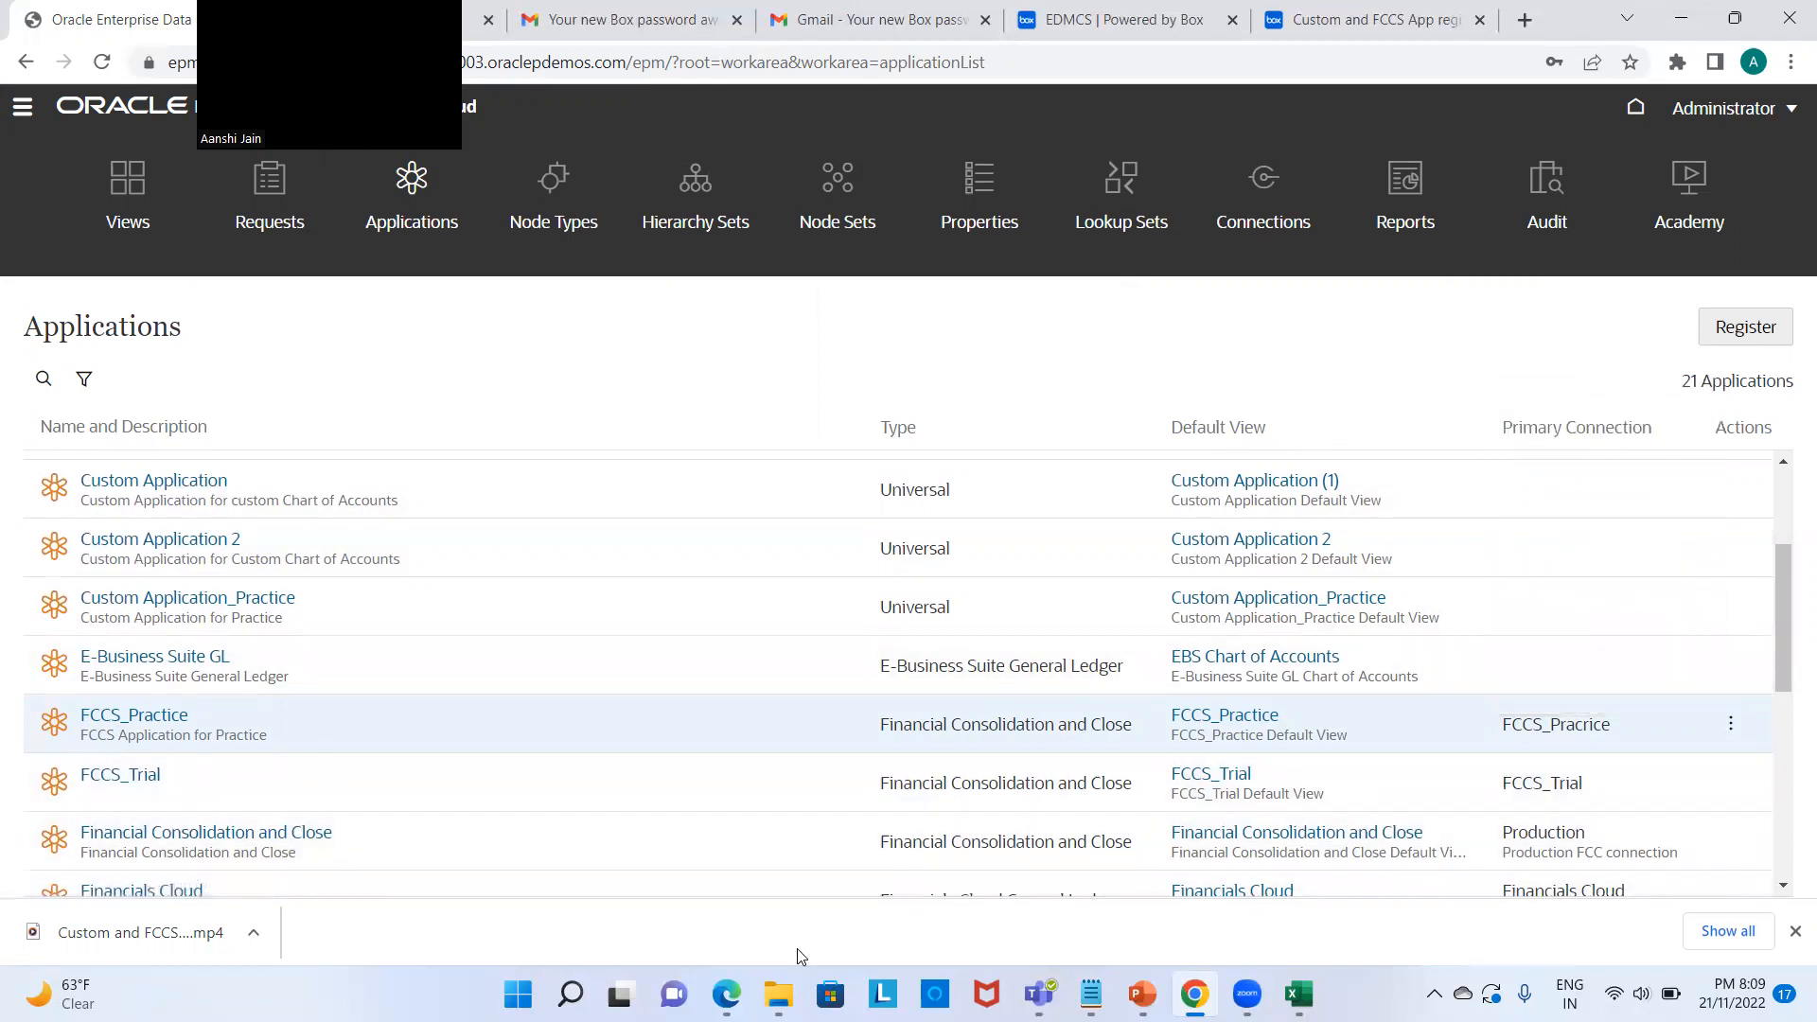
Step: In Financial Consolidation and Close, close Enable Features and open Application > Overview from Home
mouse_move(732, 980)
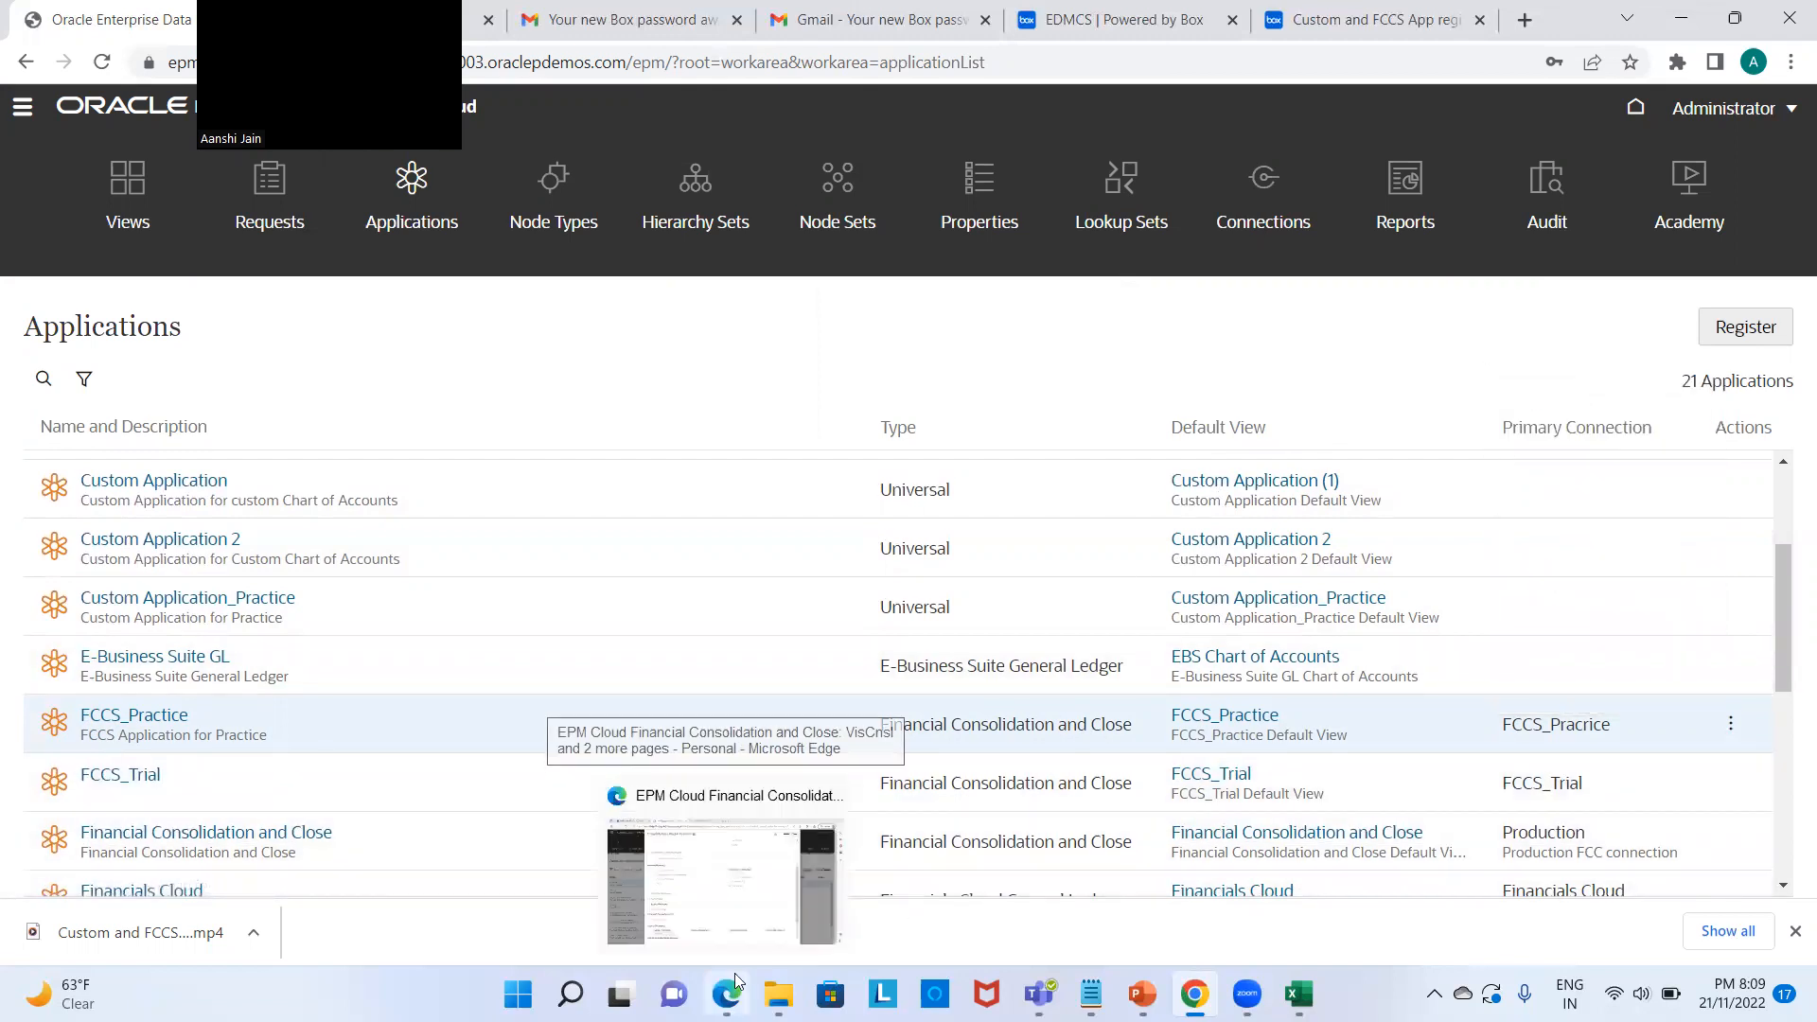
left_click(739, 922)
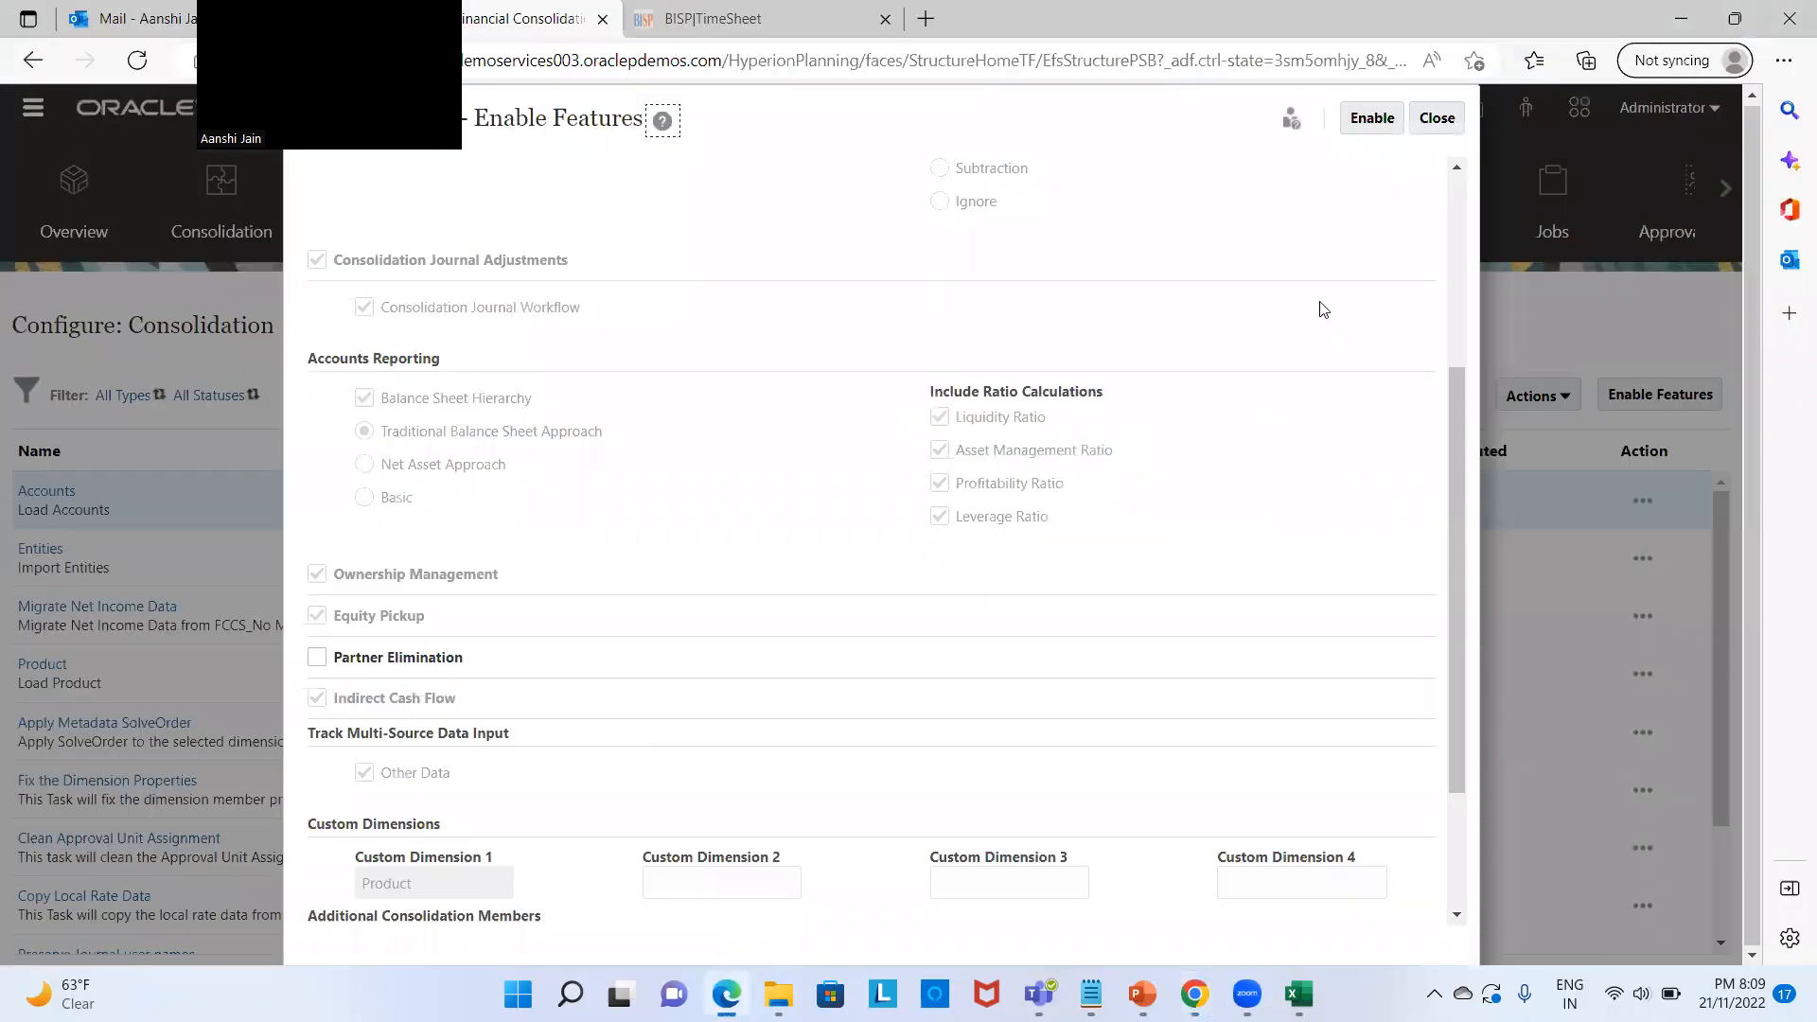
left_click(1440, 121)
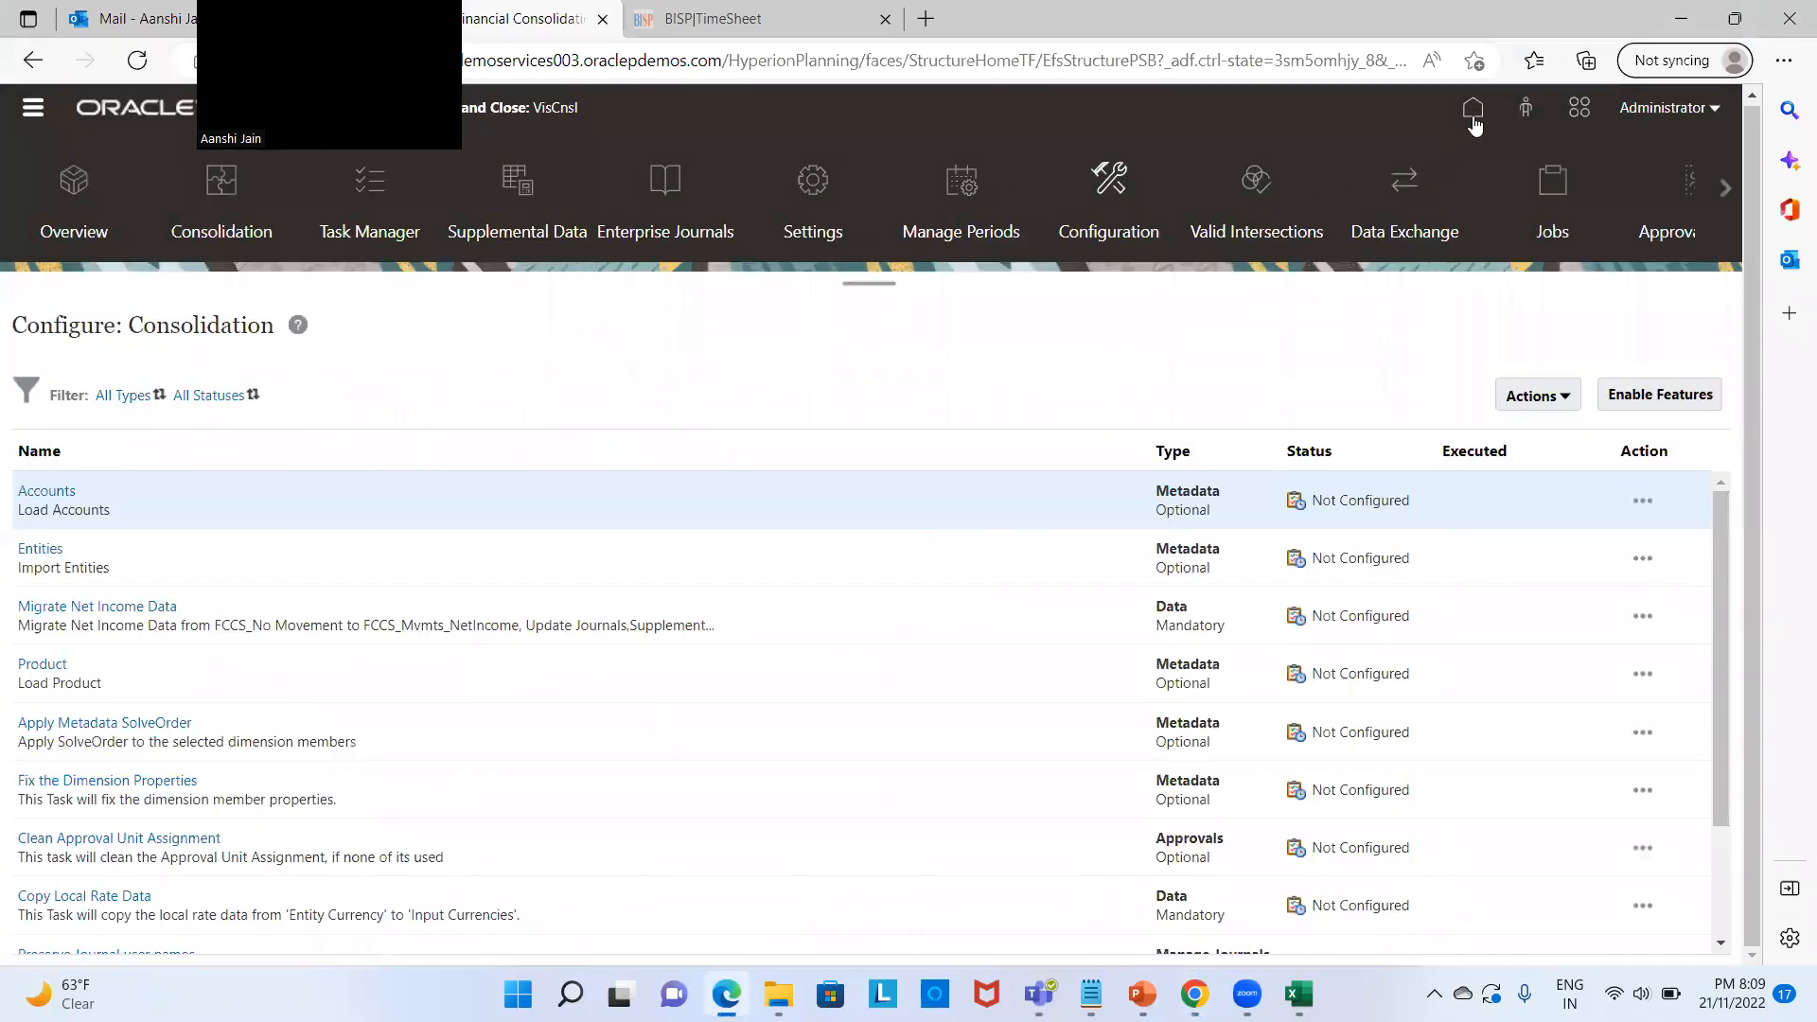
left_click(1472, 112)
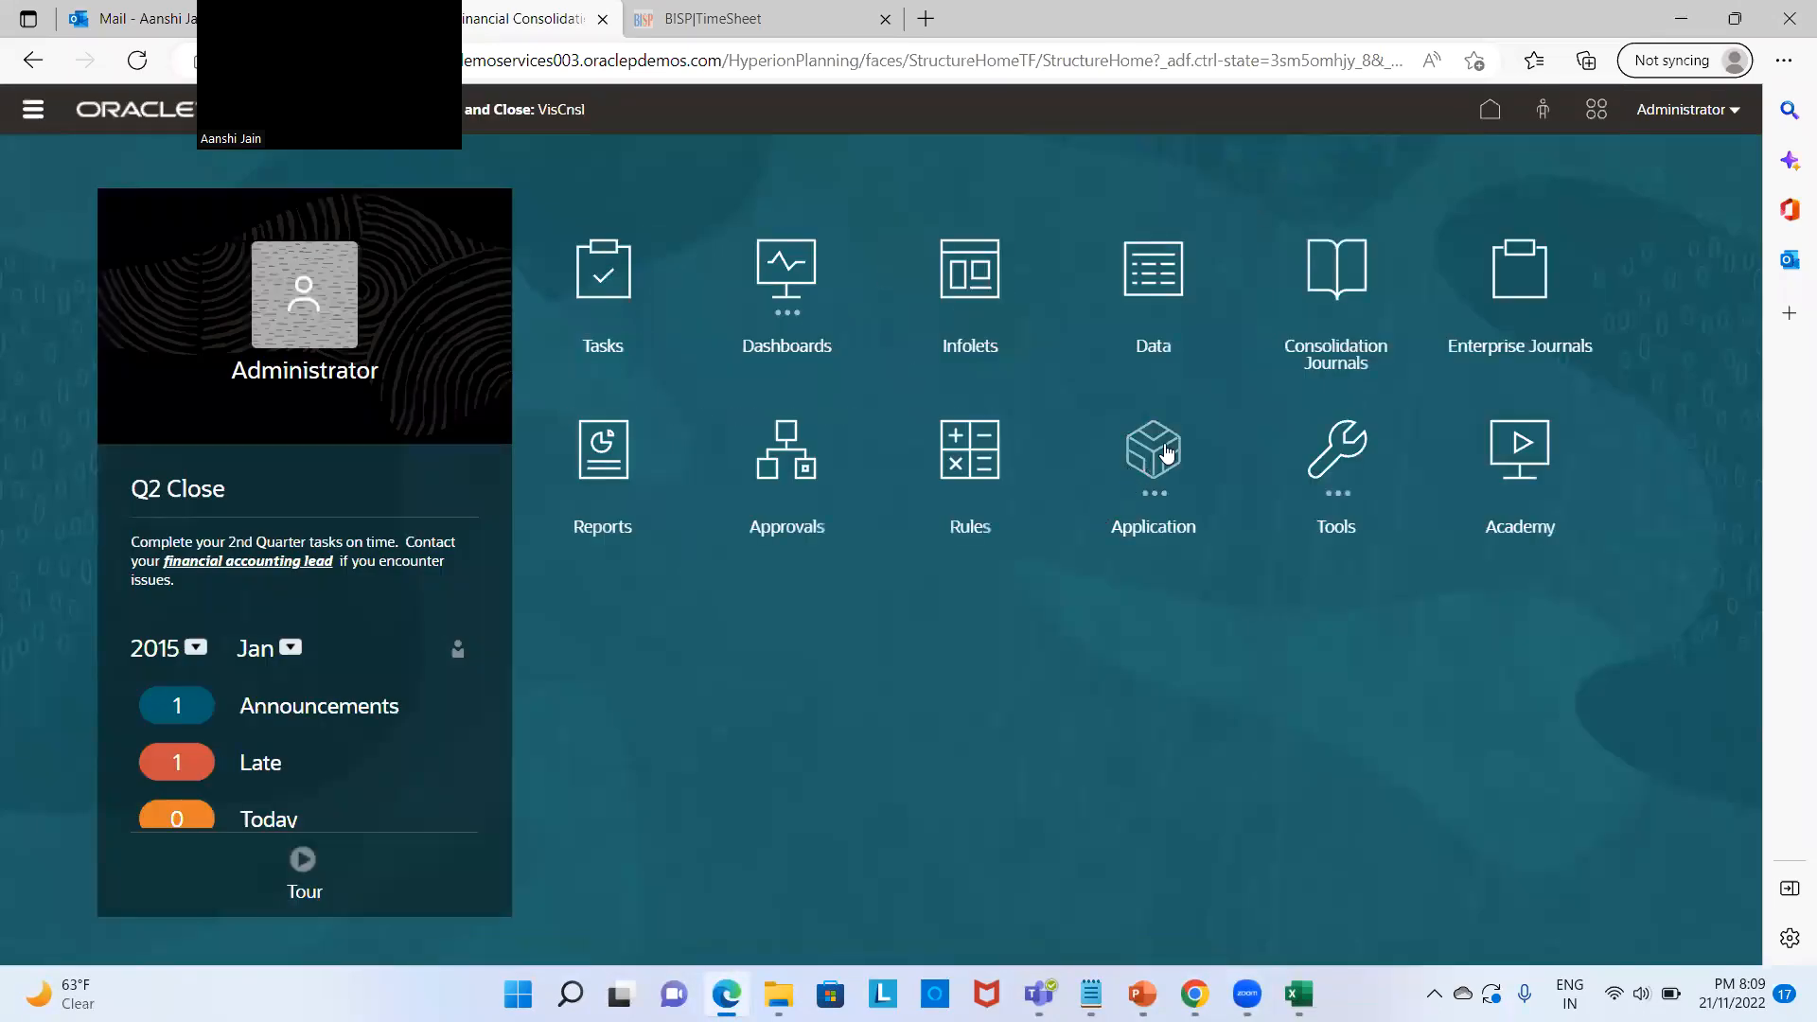
left_click(1167, 455)
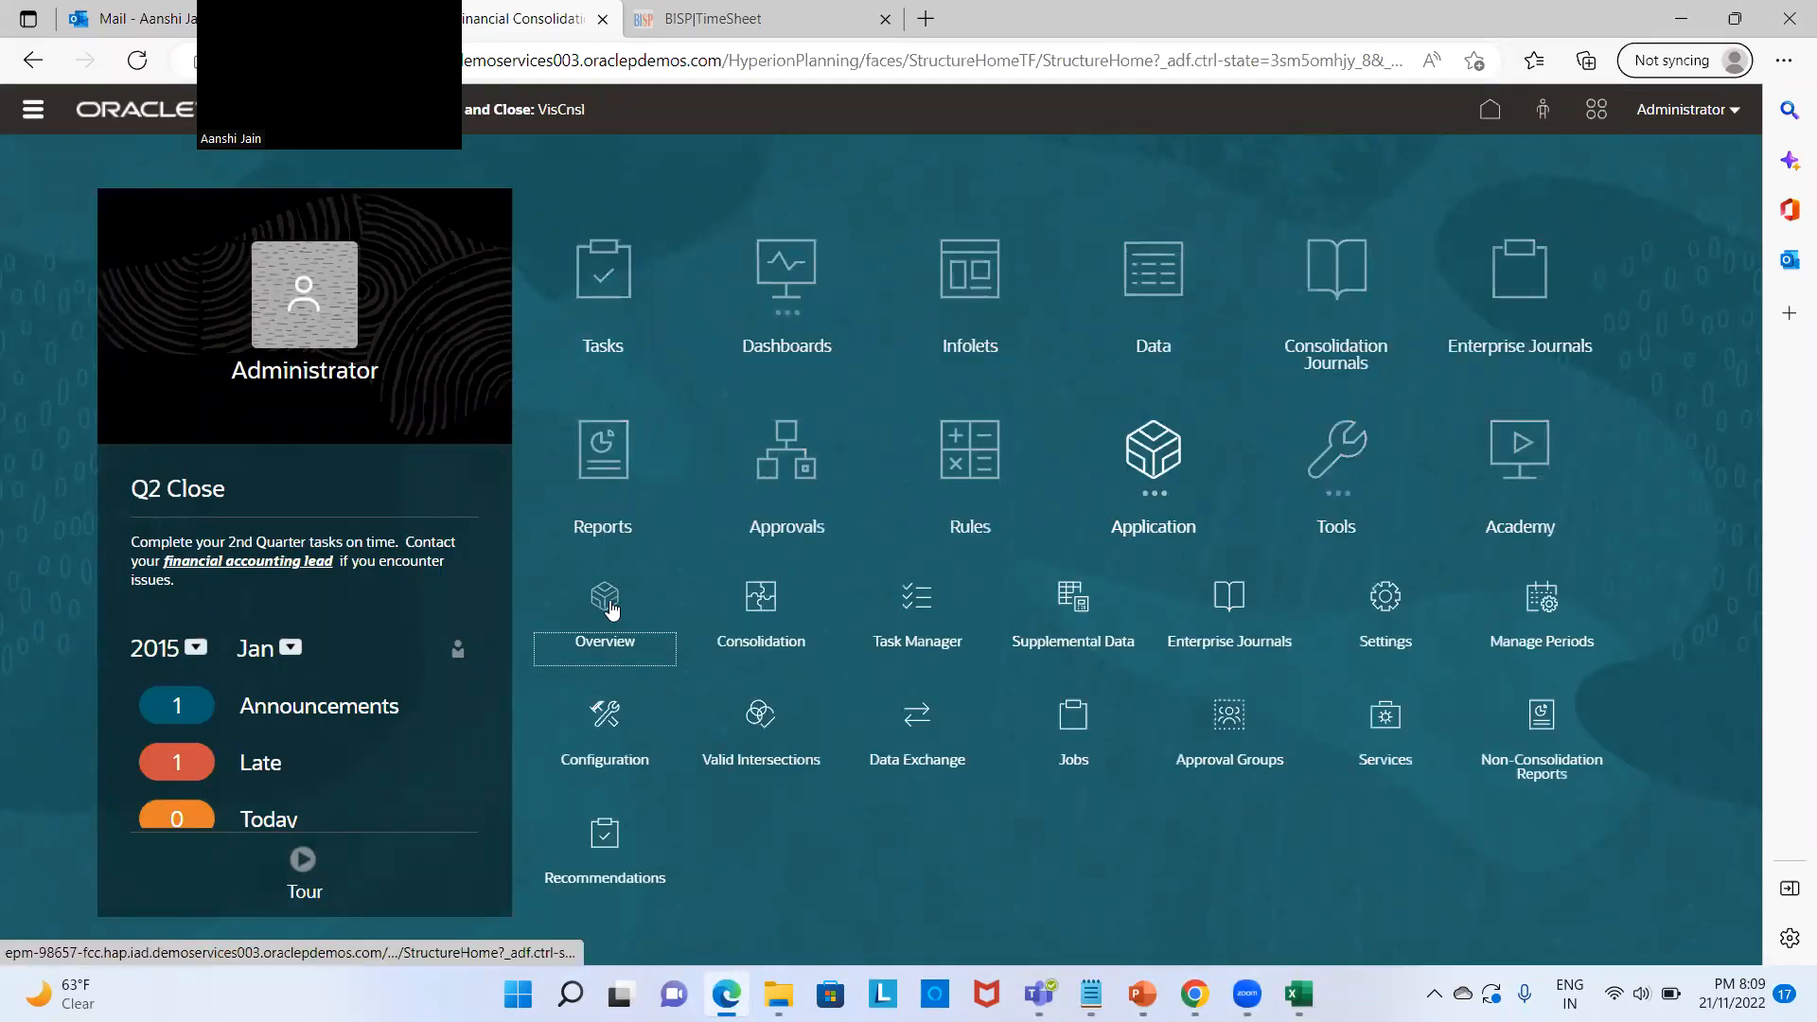
left_click(611, 610)
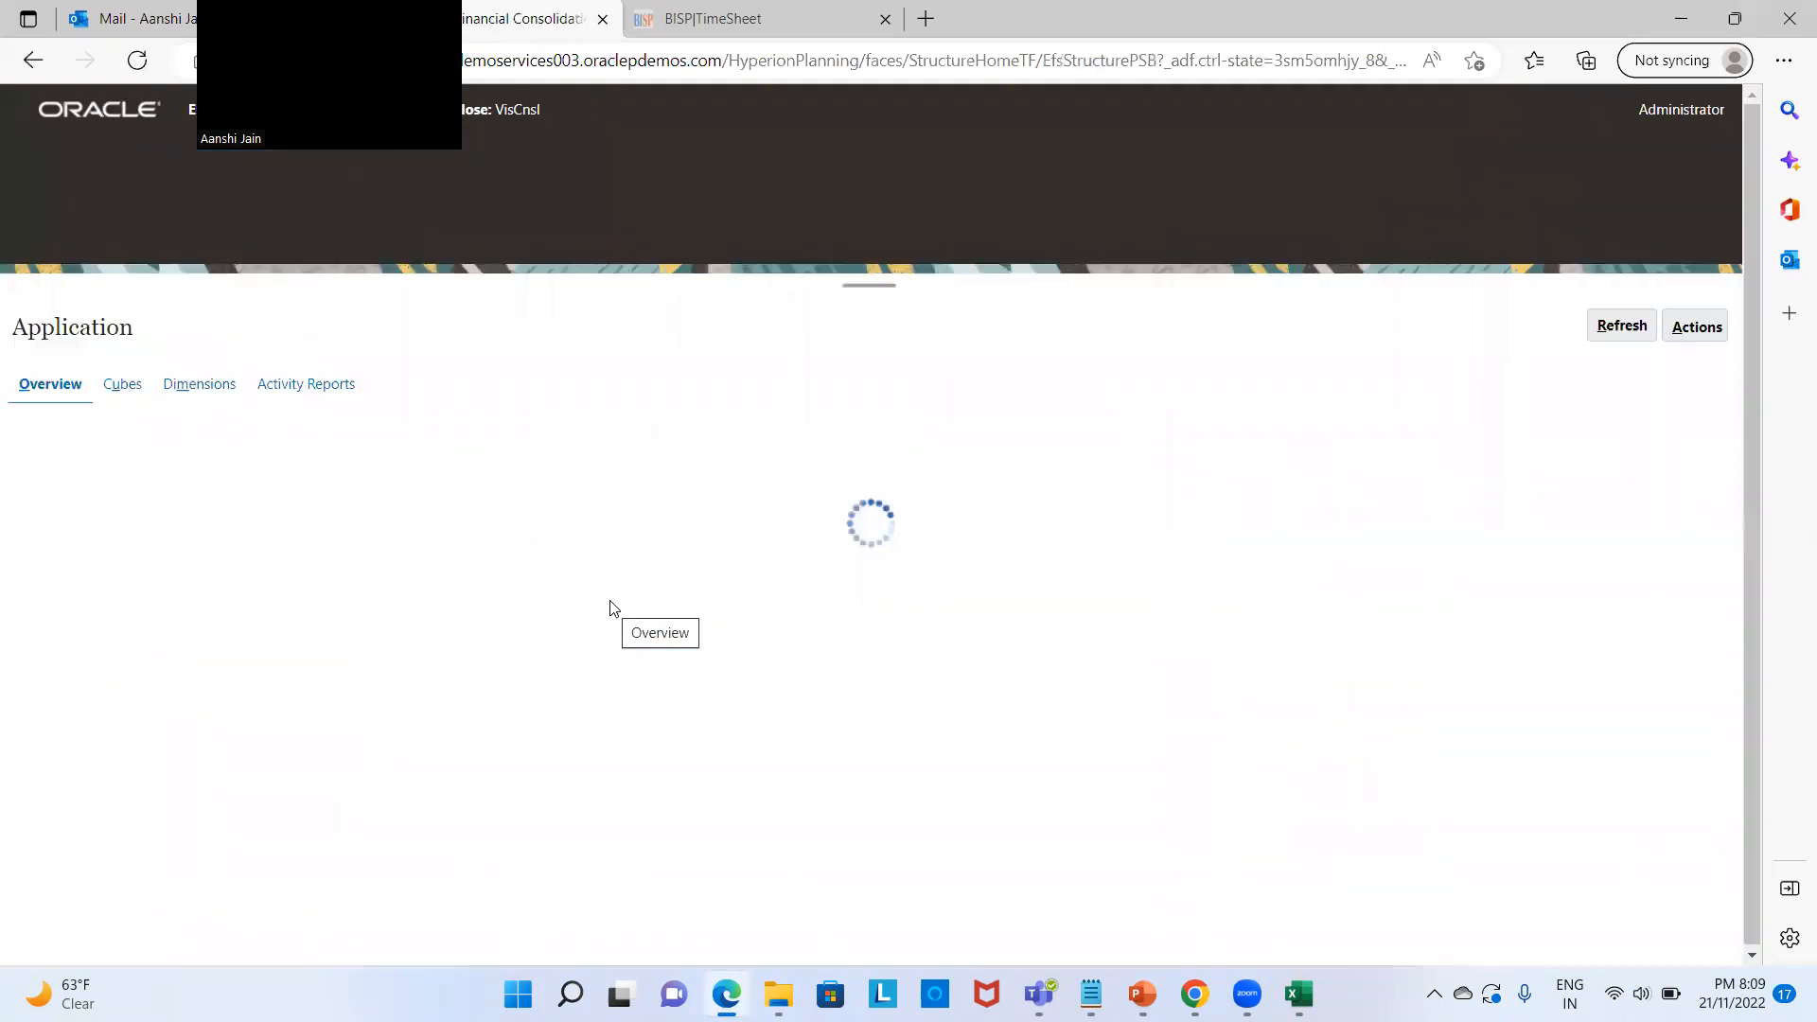
Step: Create an Outbox metadata export of the Account dimension, saved as job 'EDMCS connection'
left_click(228, 386)
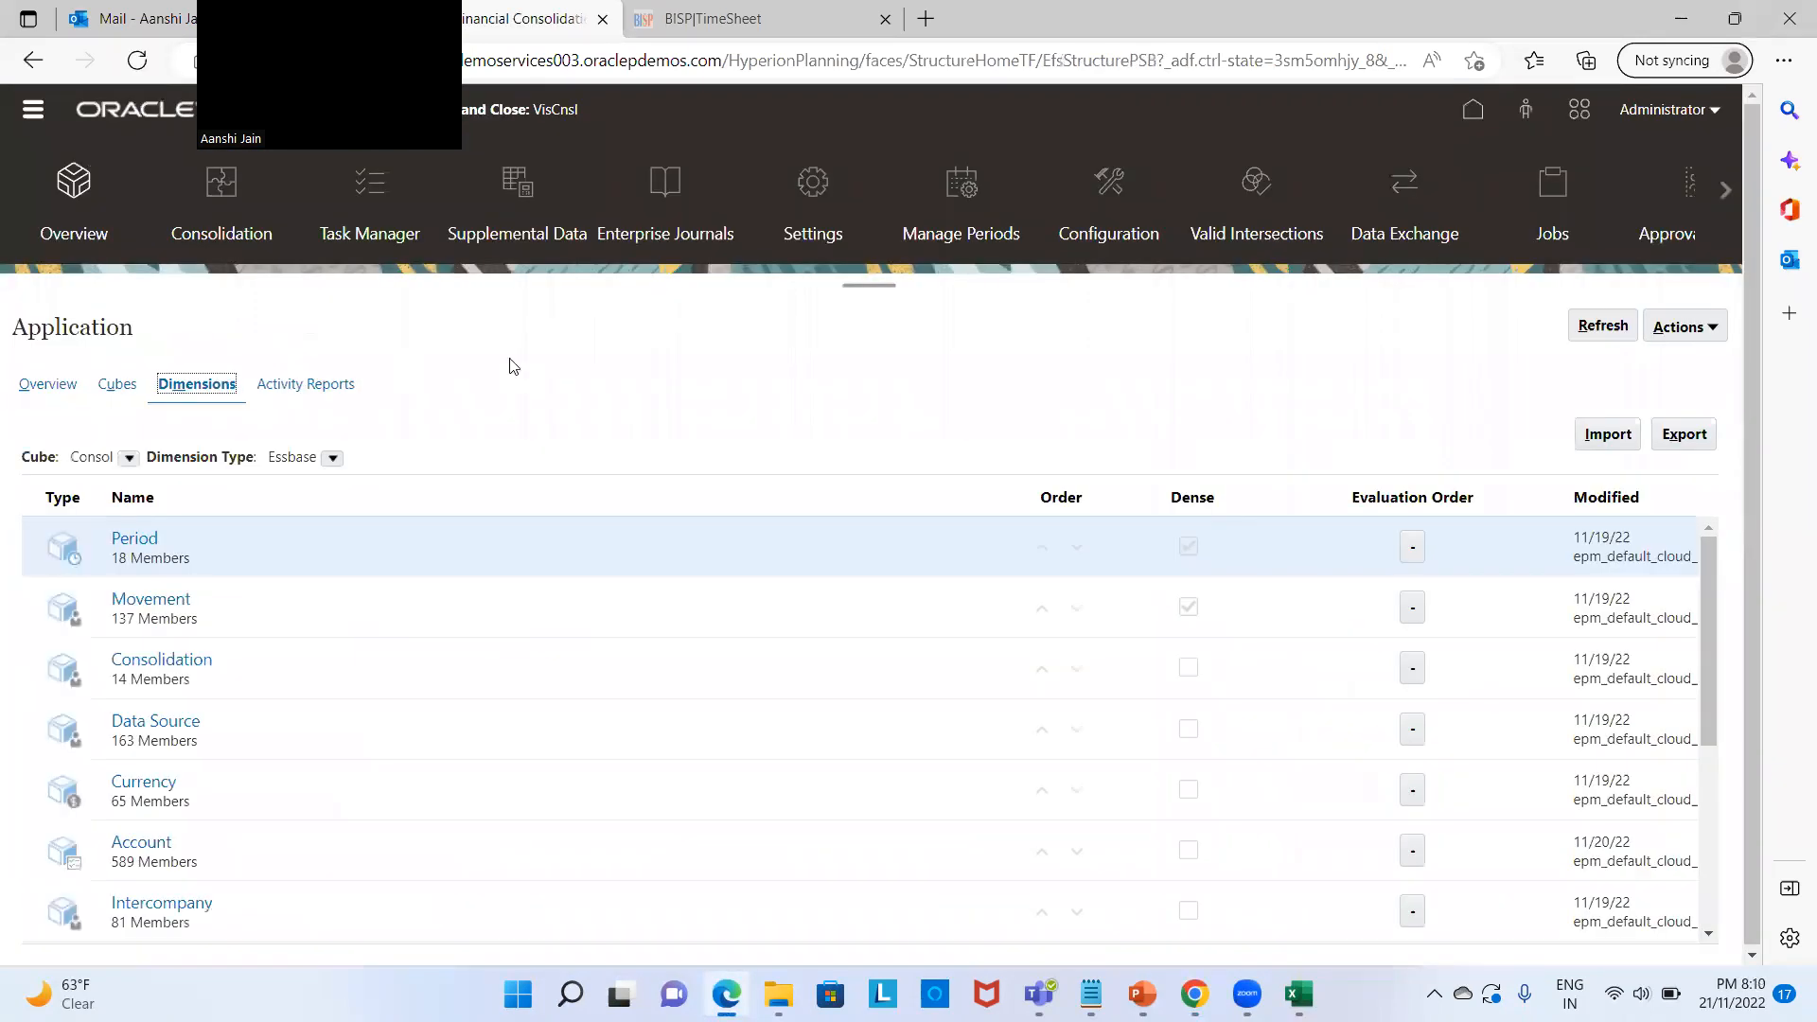
left_click(1702, 437)
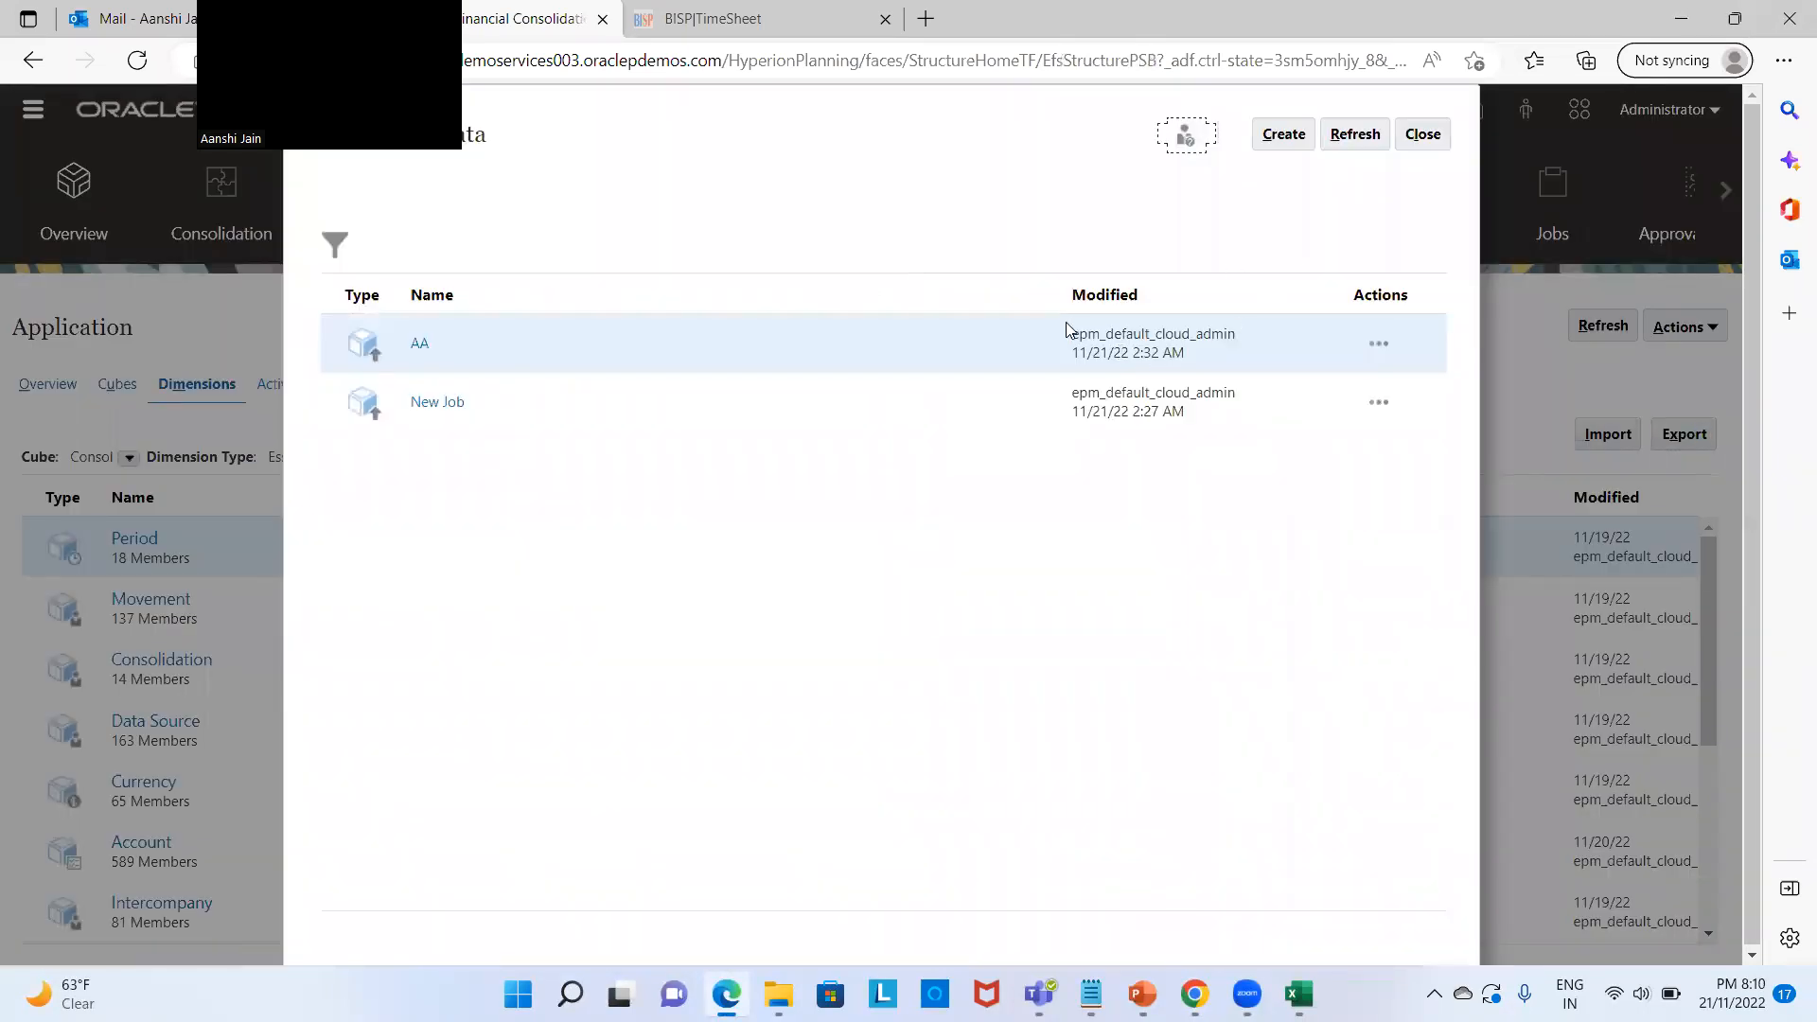
left_click(1283, 134)
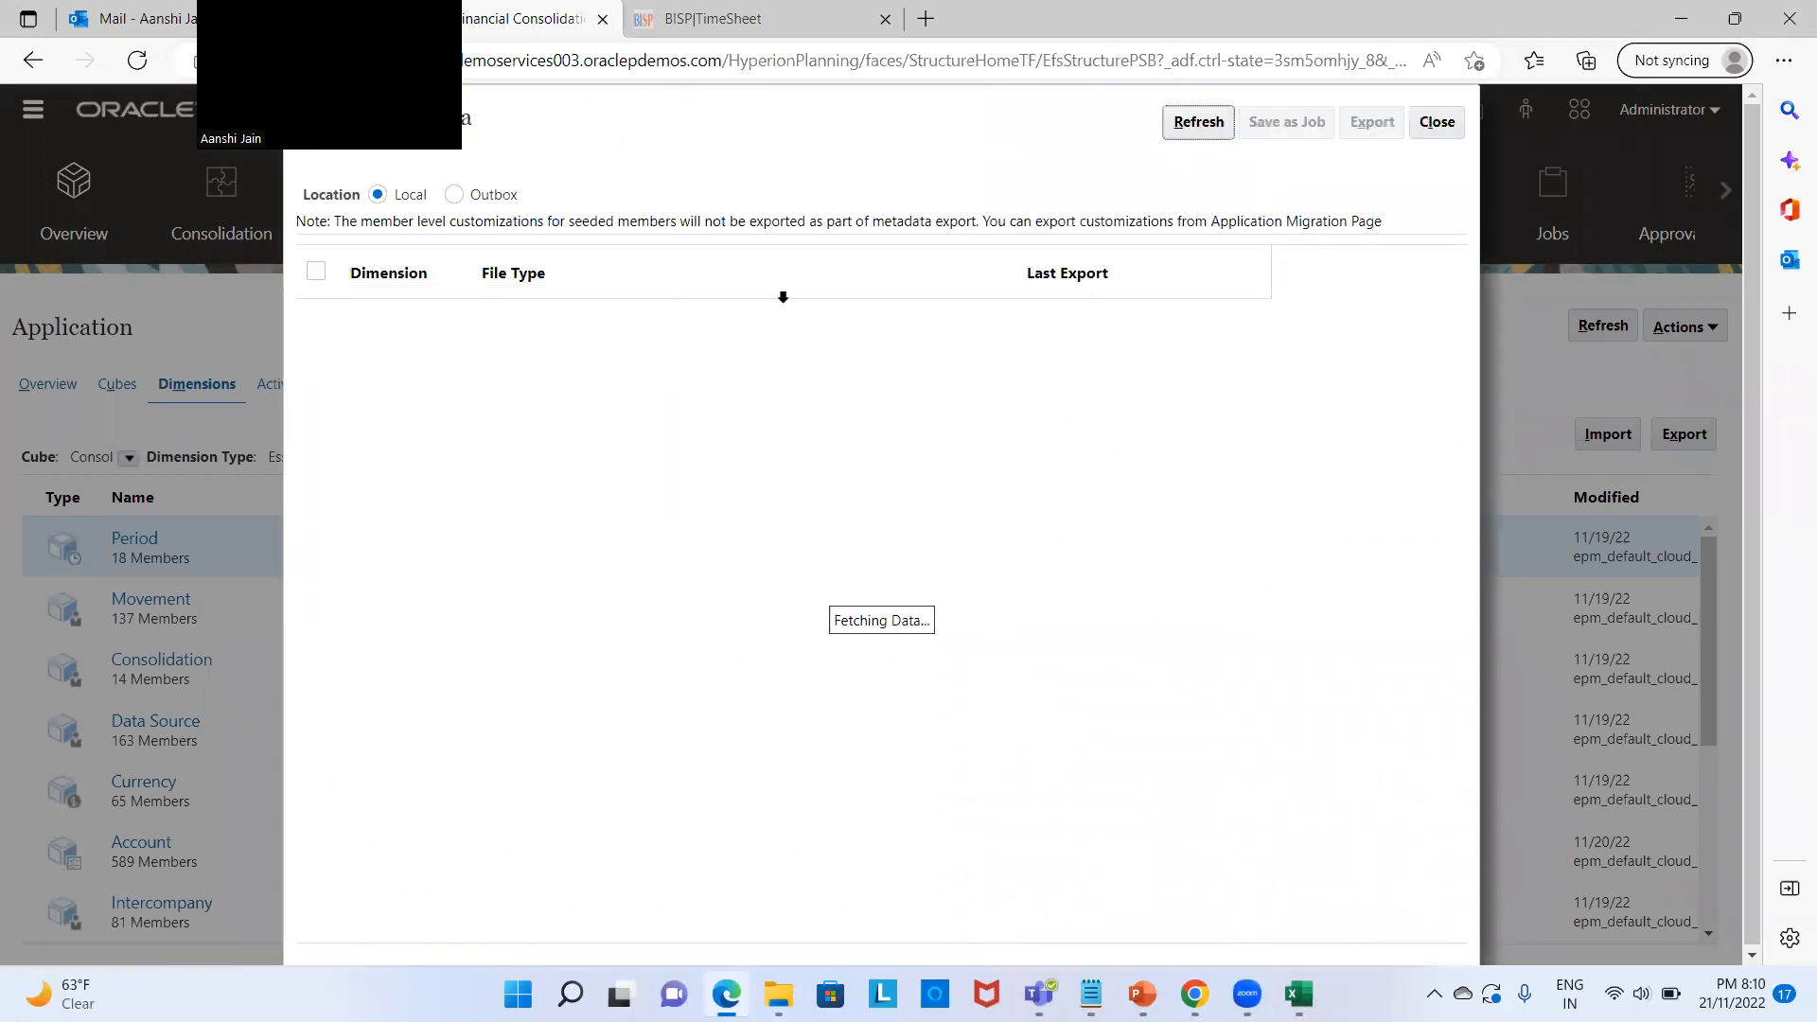
left_click(455, 197)
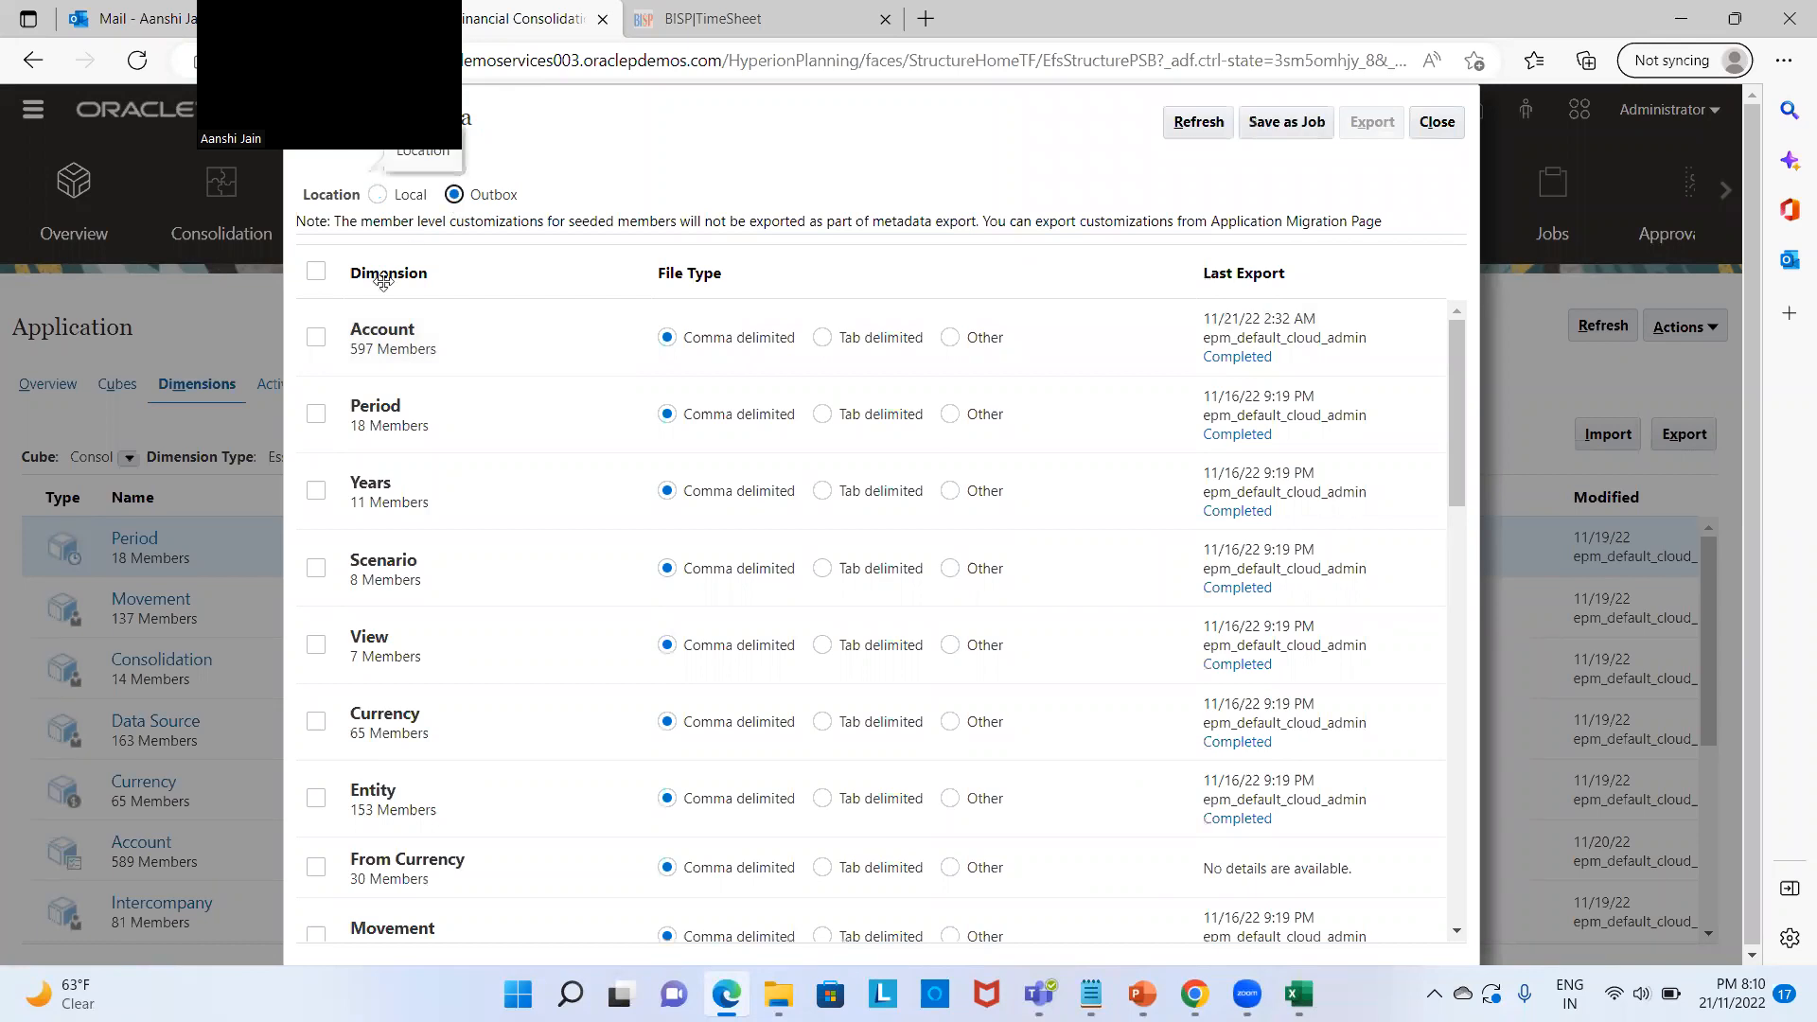
left_click(317, 341)
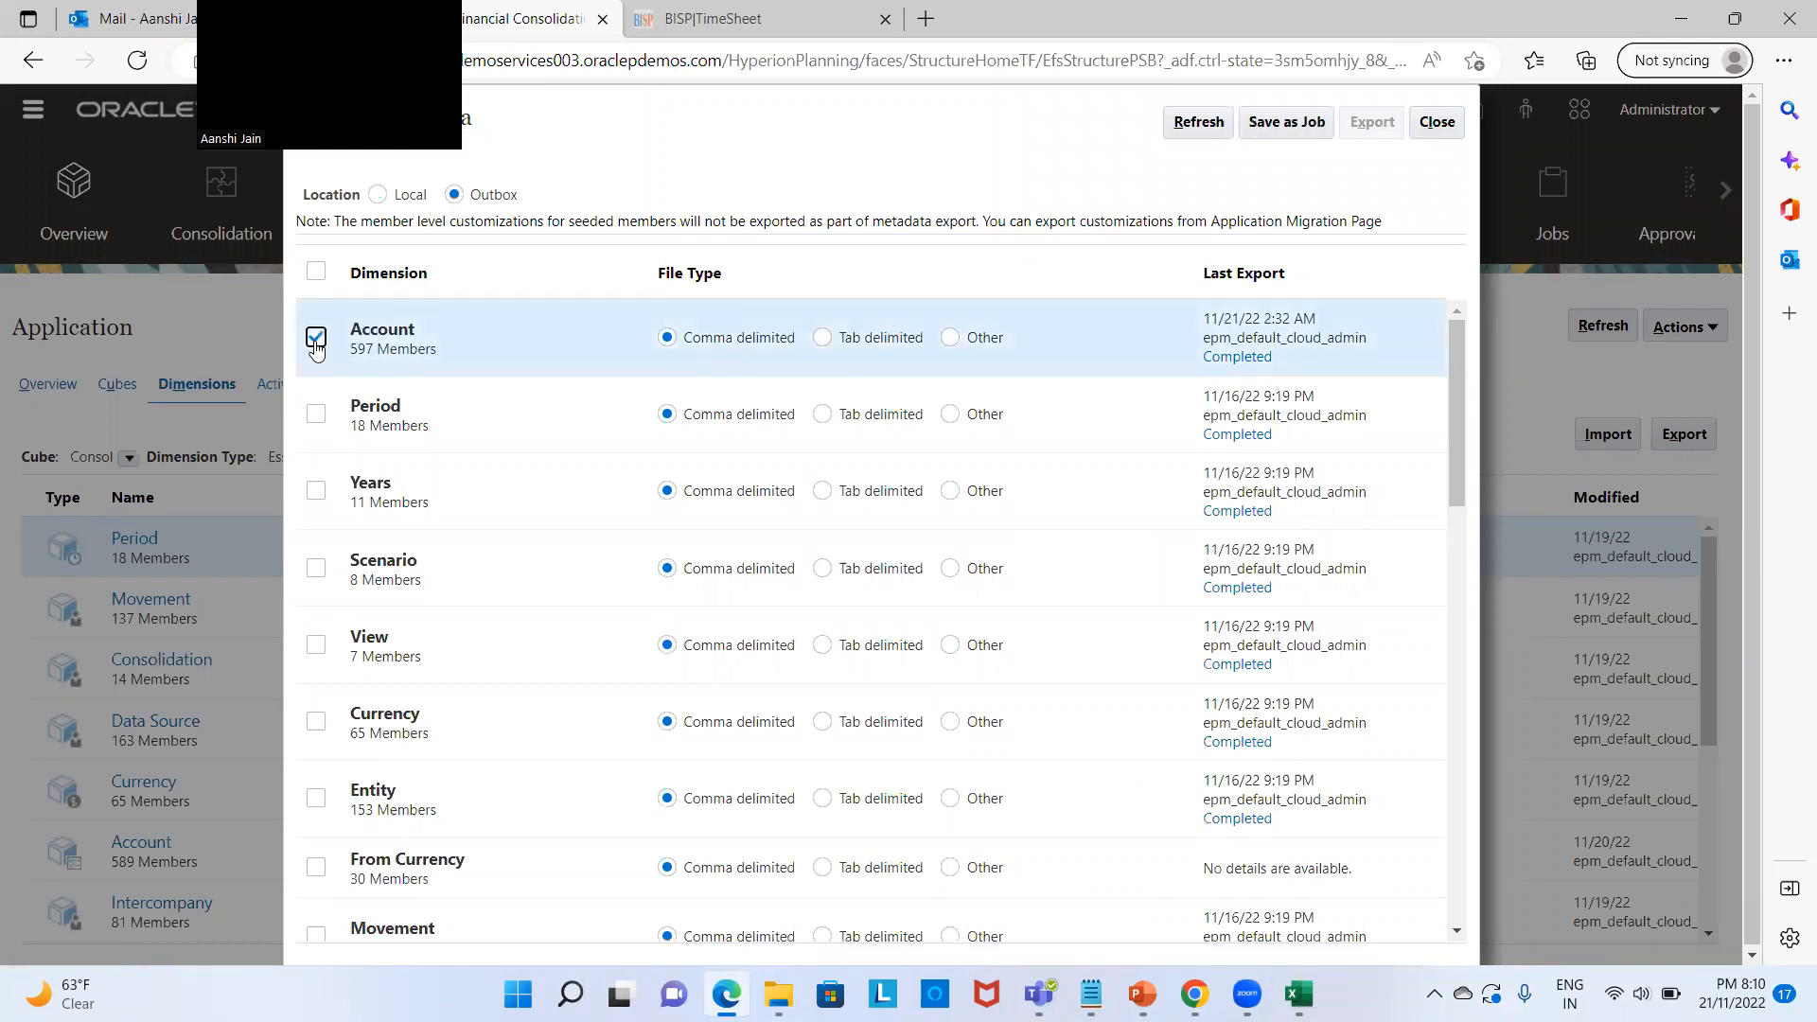
left_click(1268, 125)
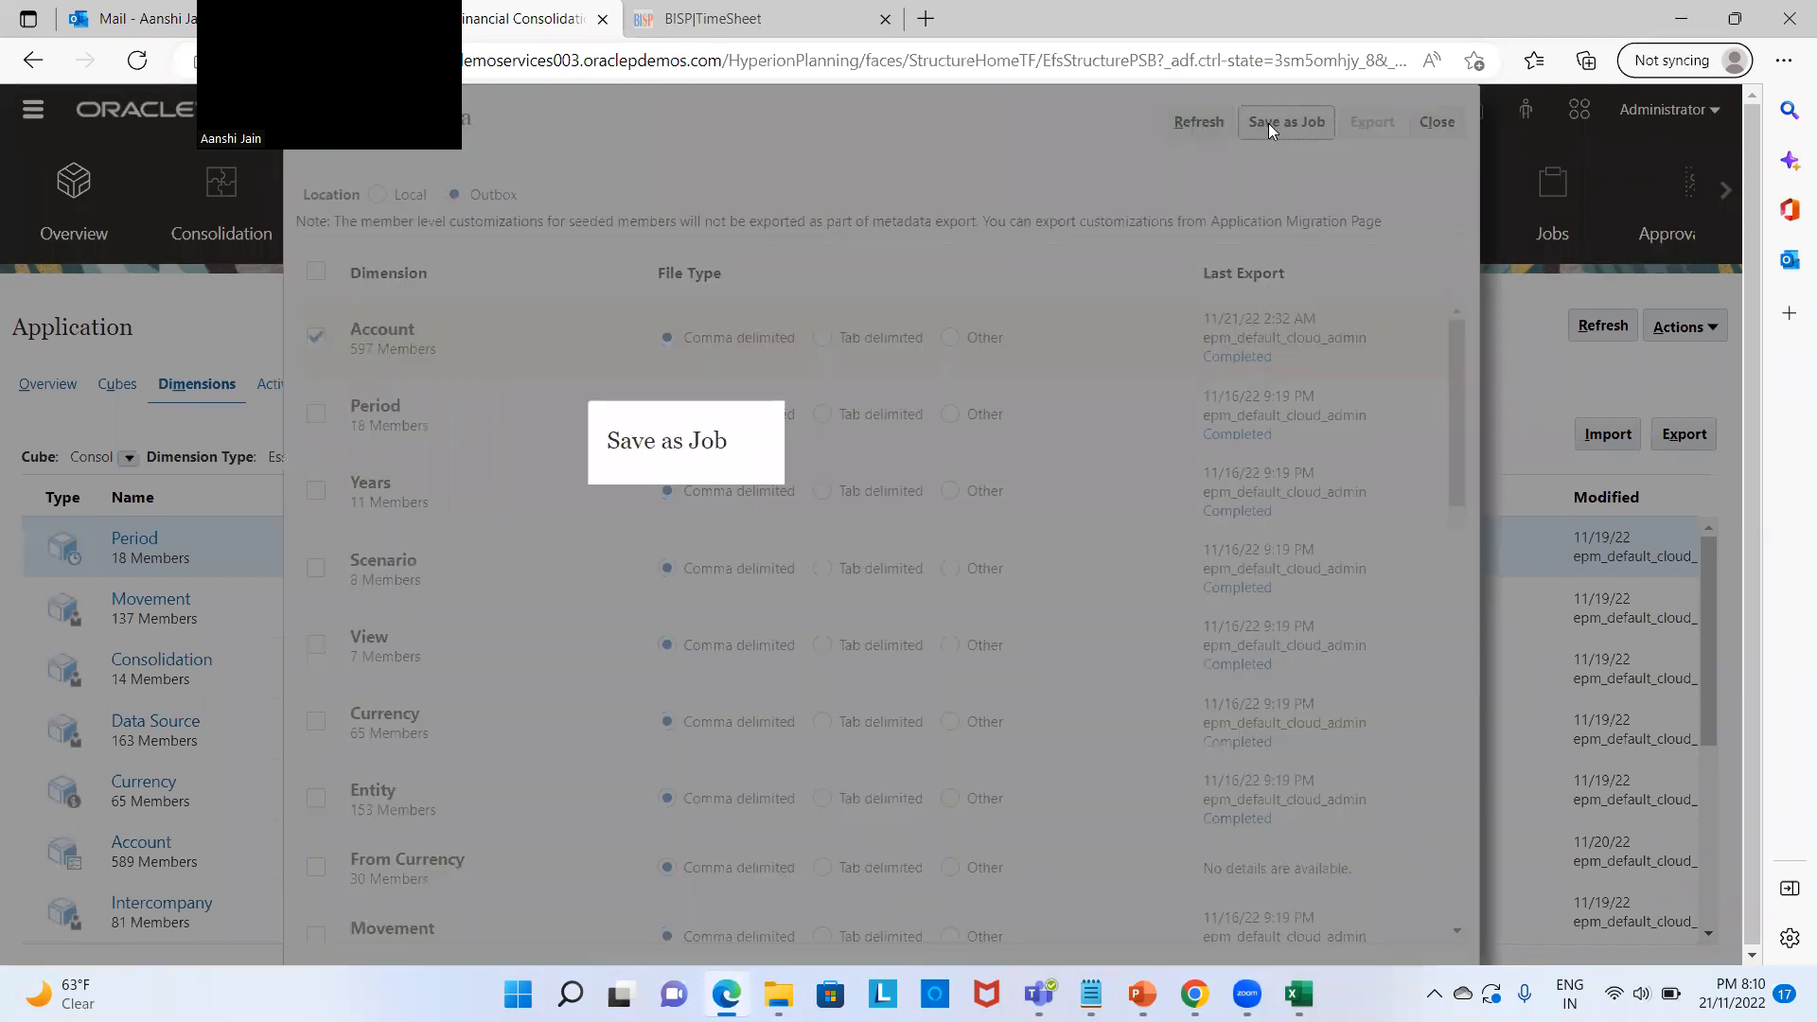
left_click(812, 508)
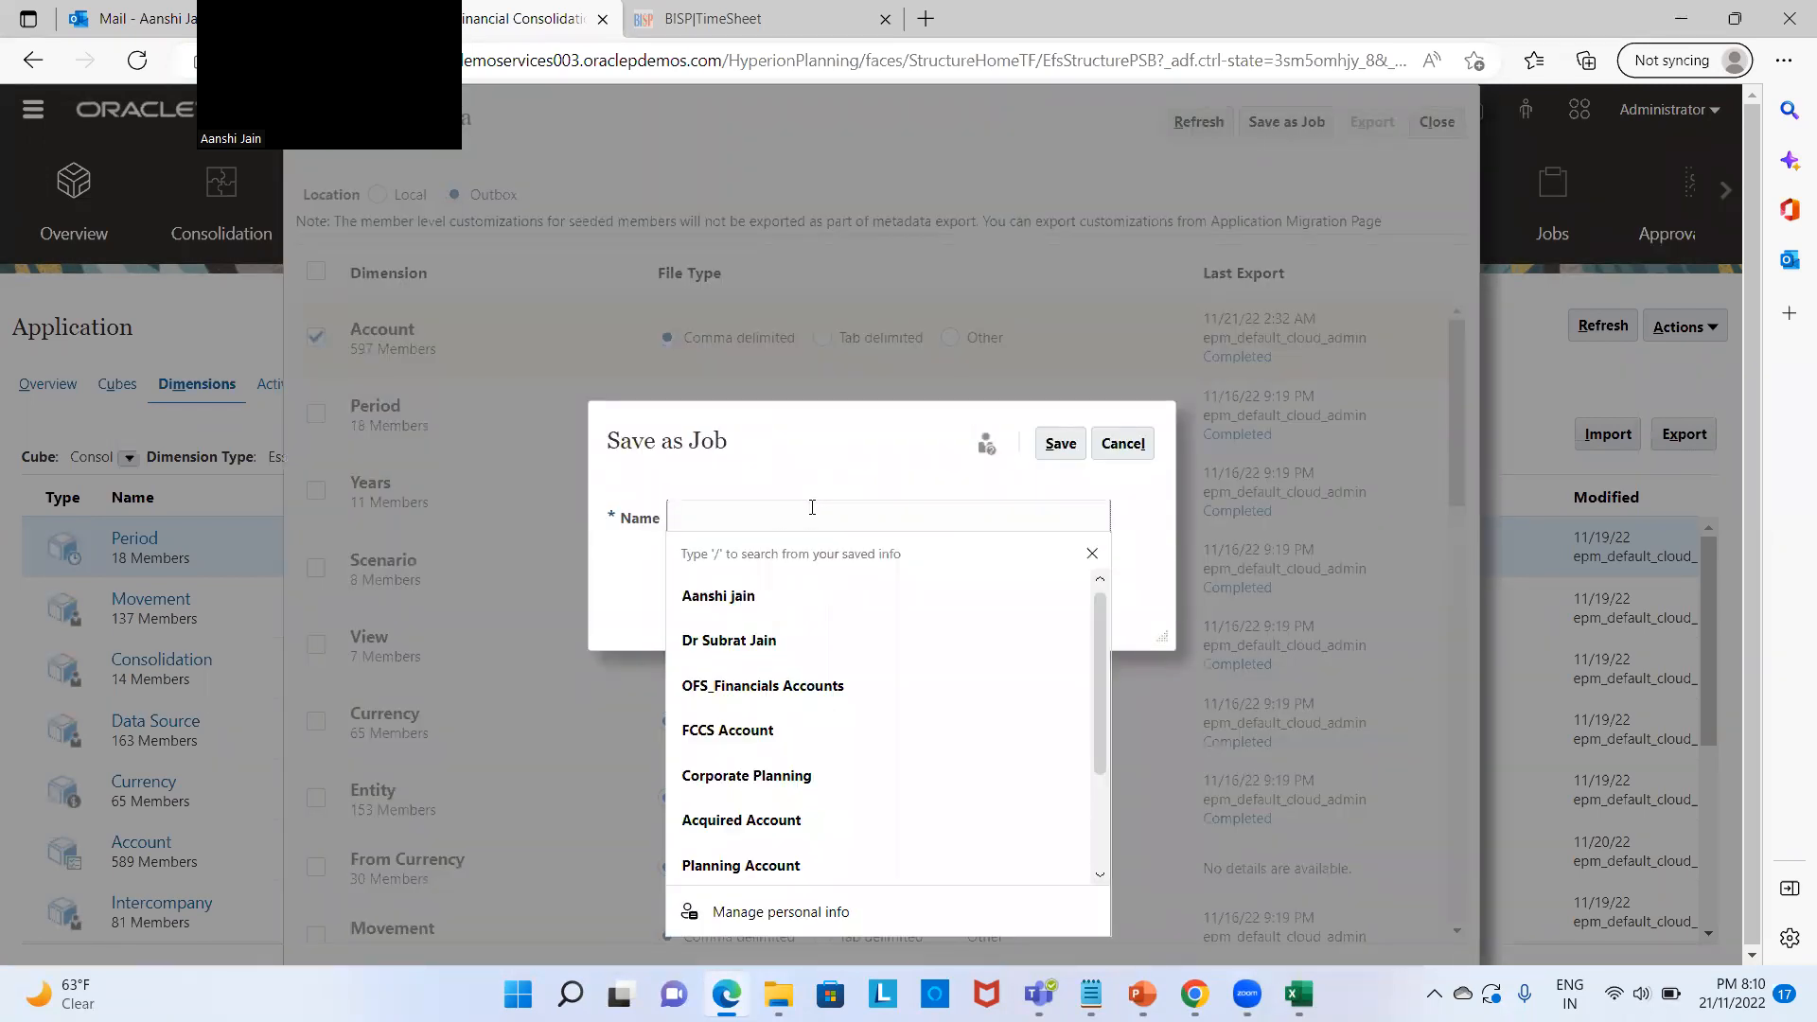
type("EDMCS connection")
left_click(1060, 445)
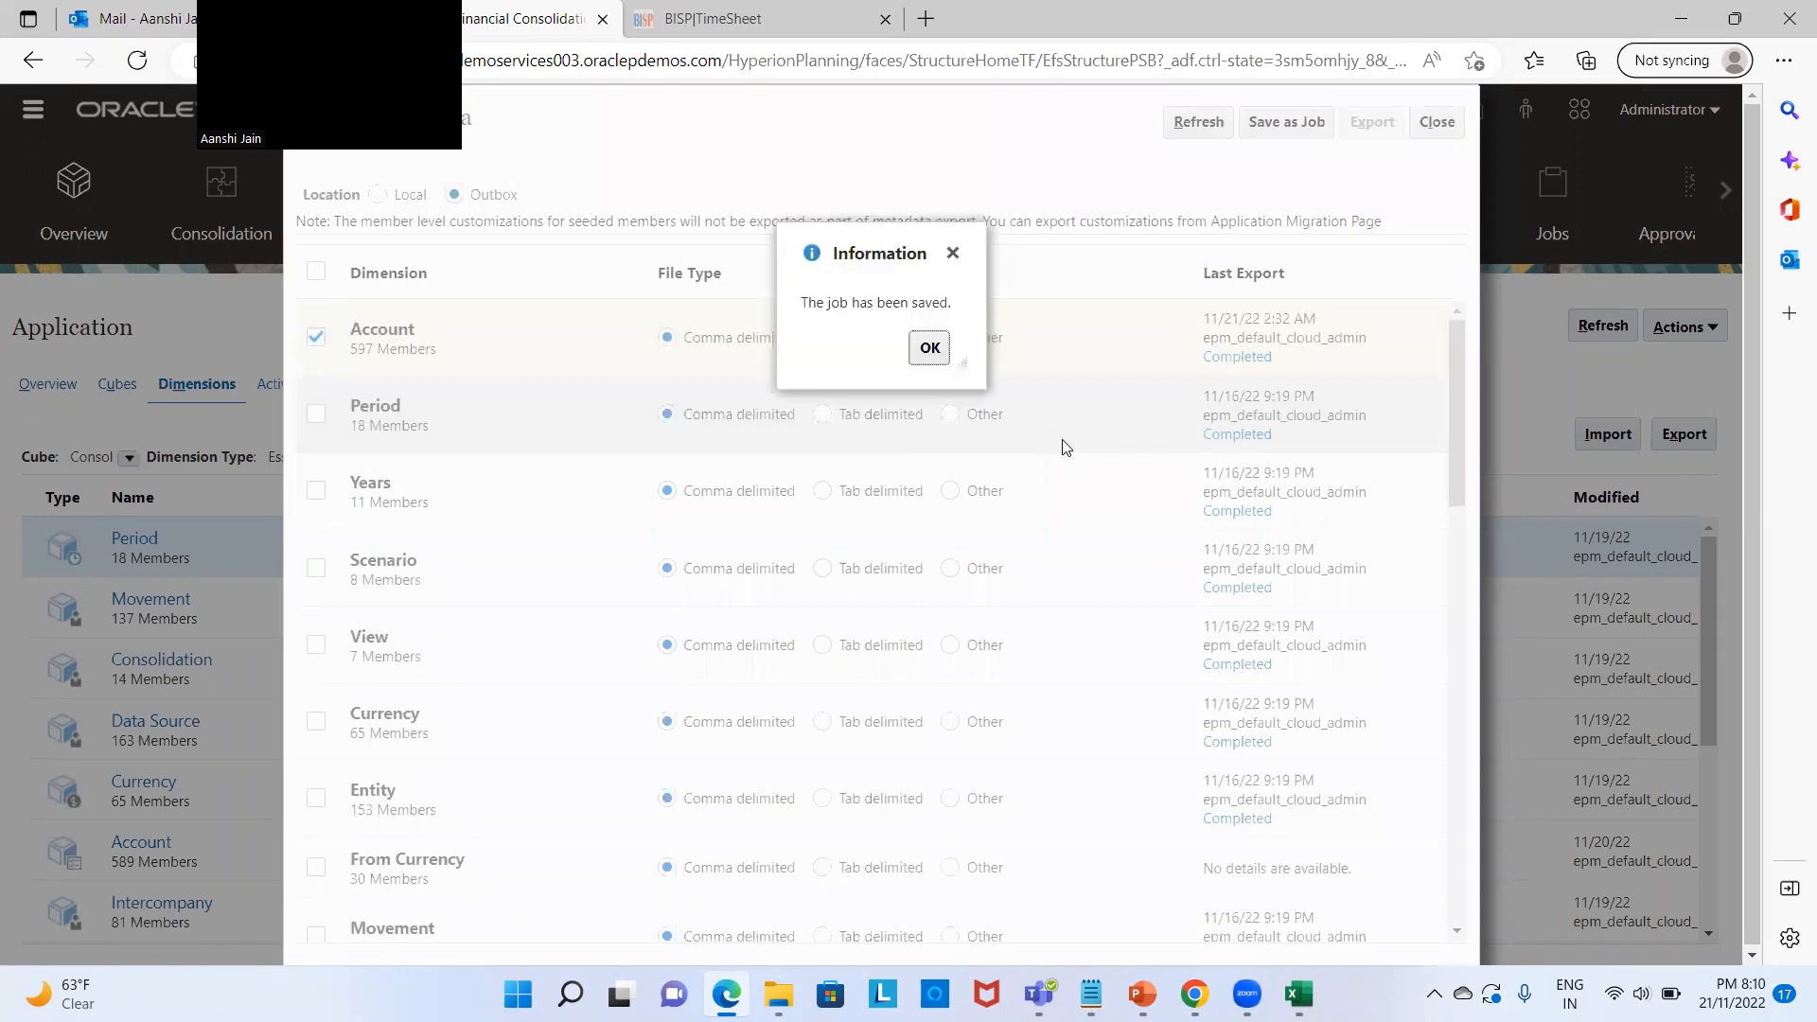
left_click(930, 348)
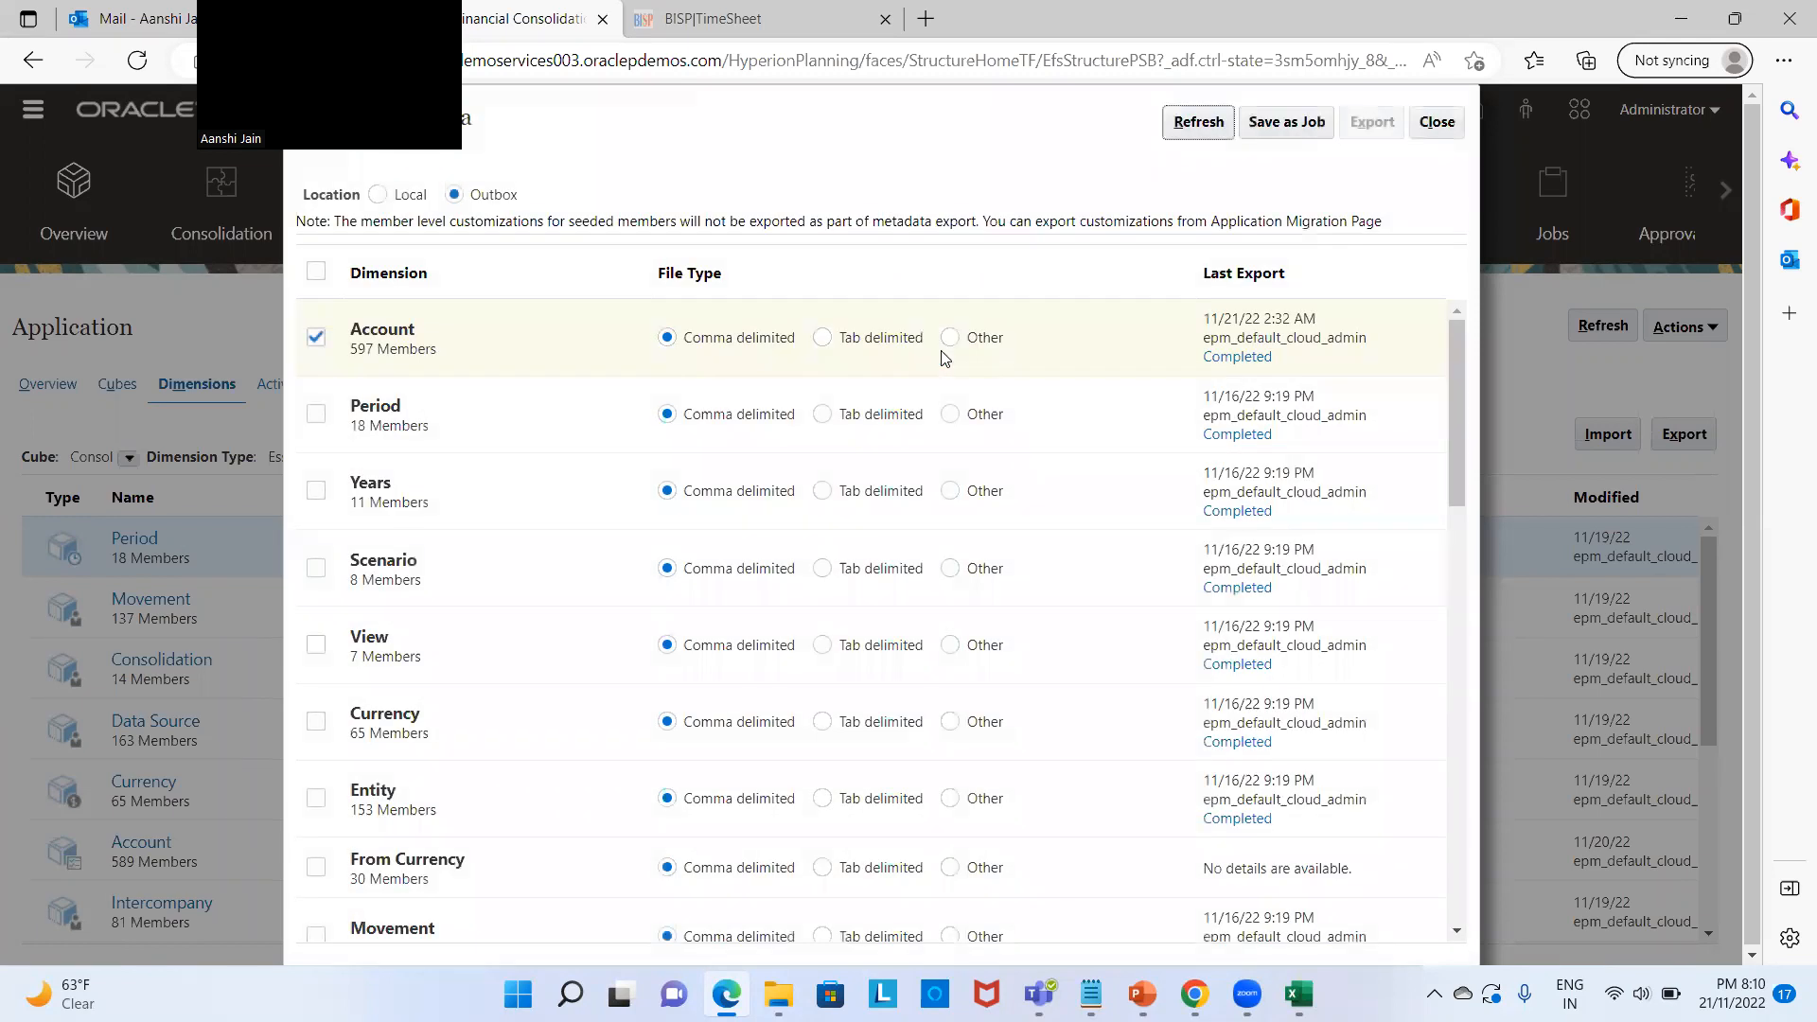
left_click(1444, 125)
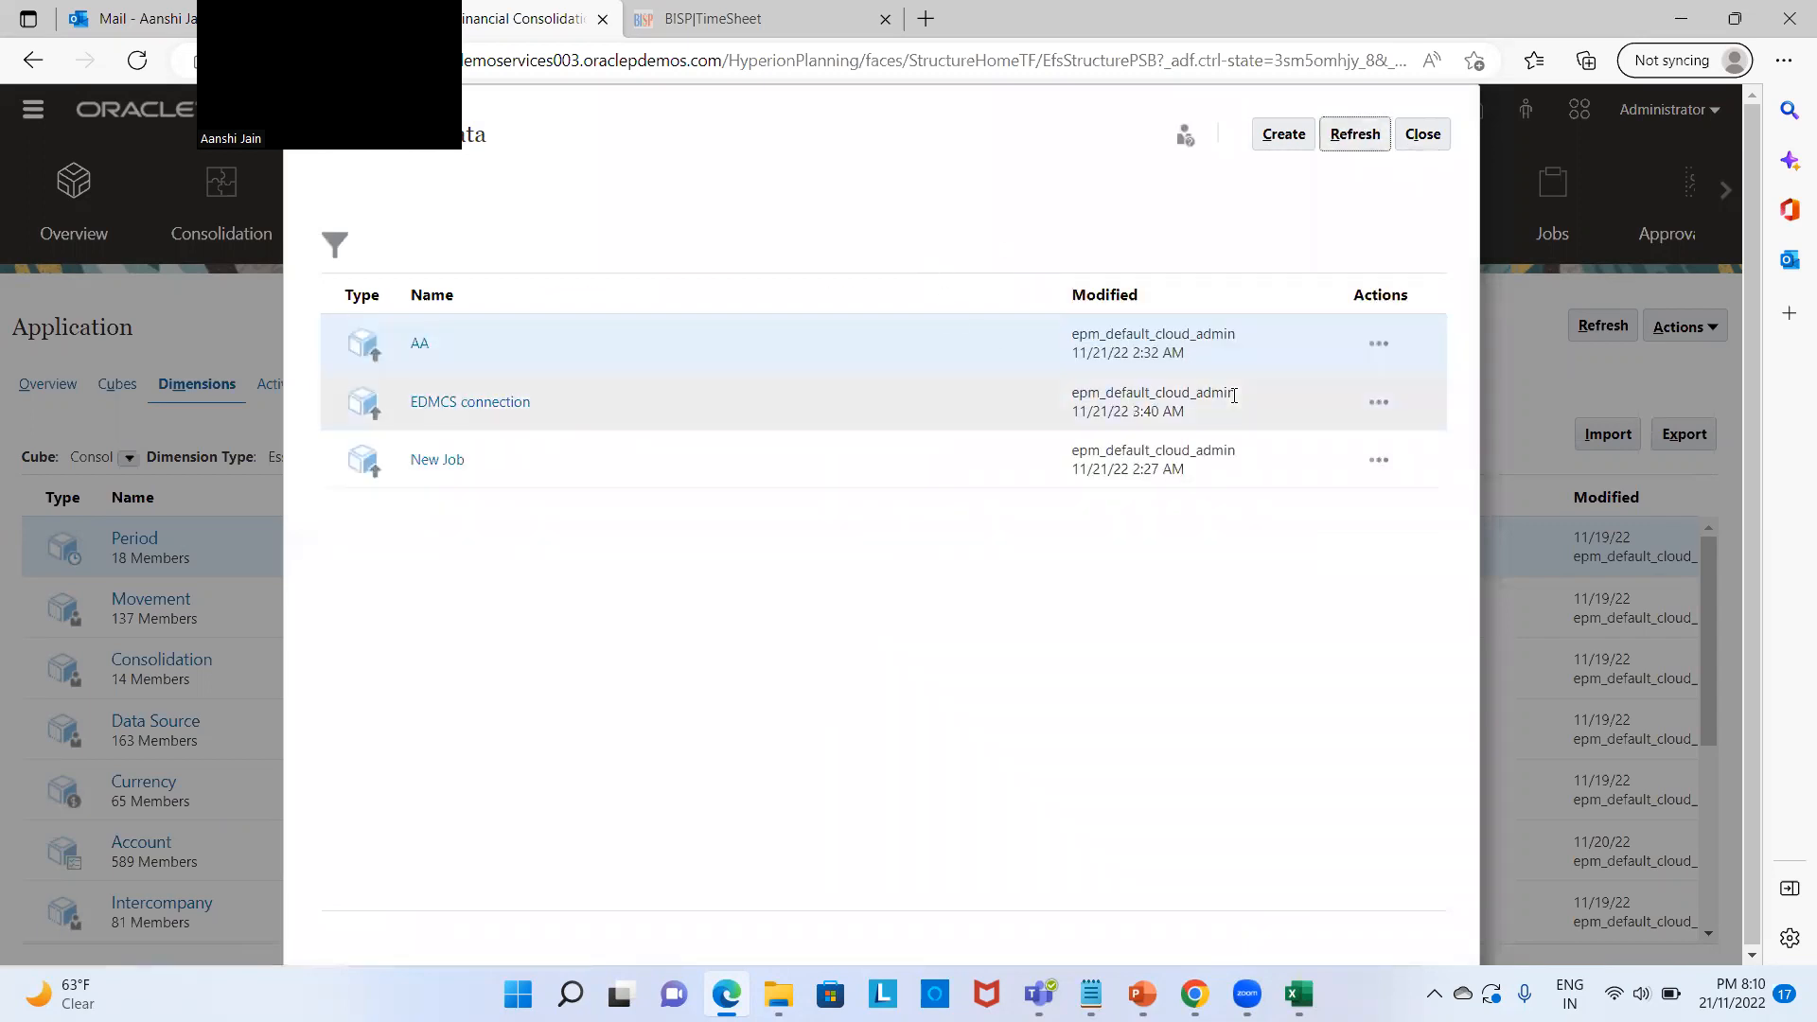
Step: Submit the EDMCS connection export job, then return to Enterprise Data Management
left_click(1389, 401)
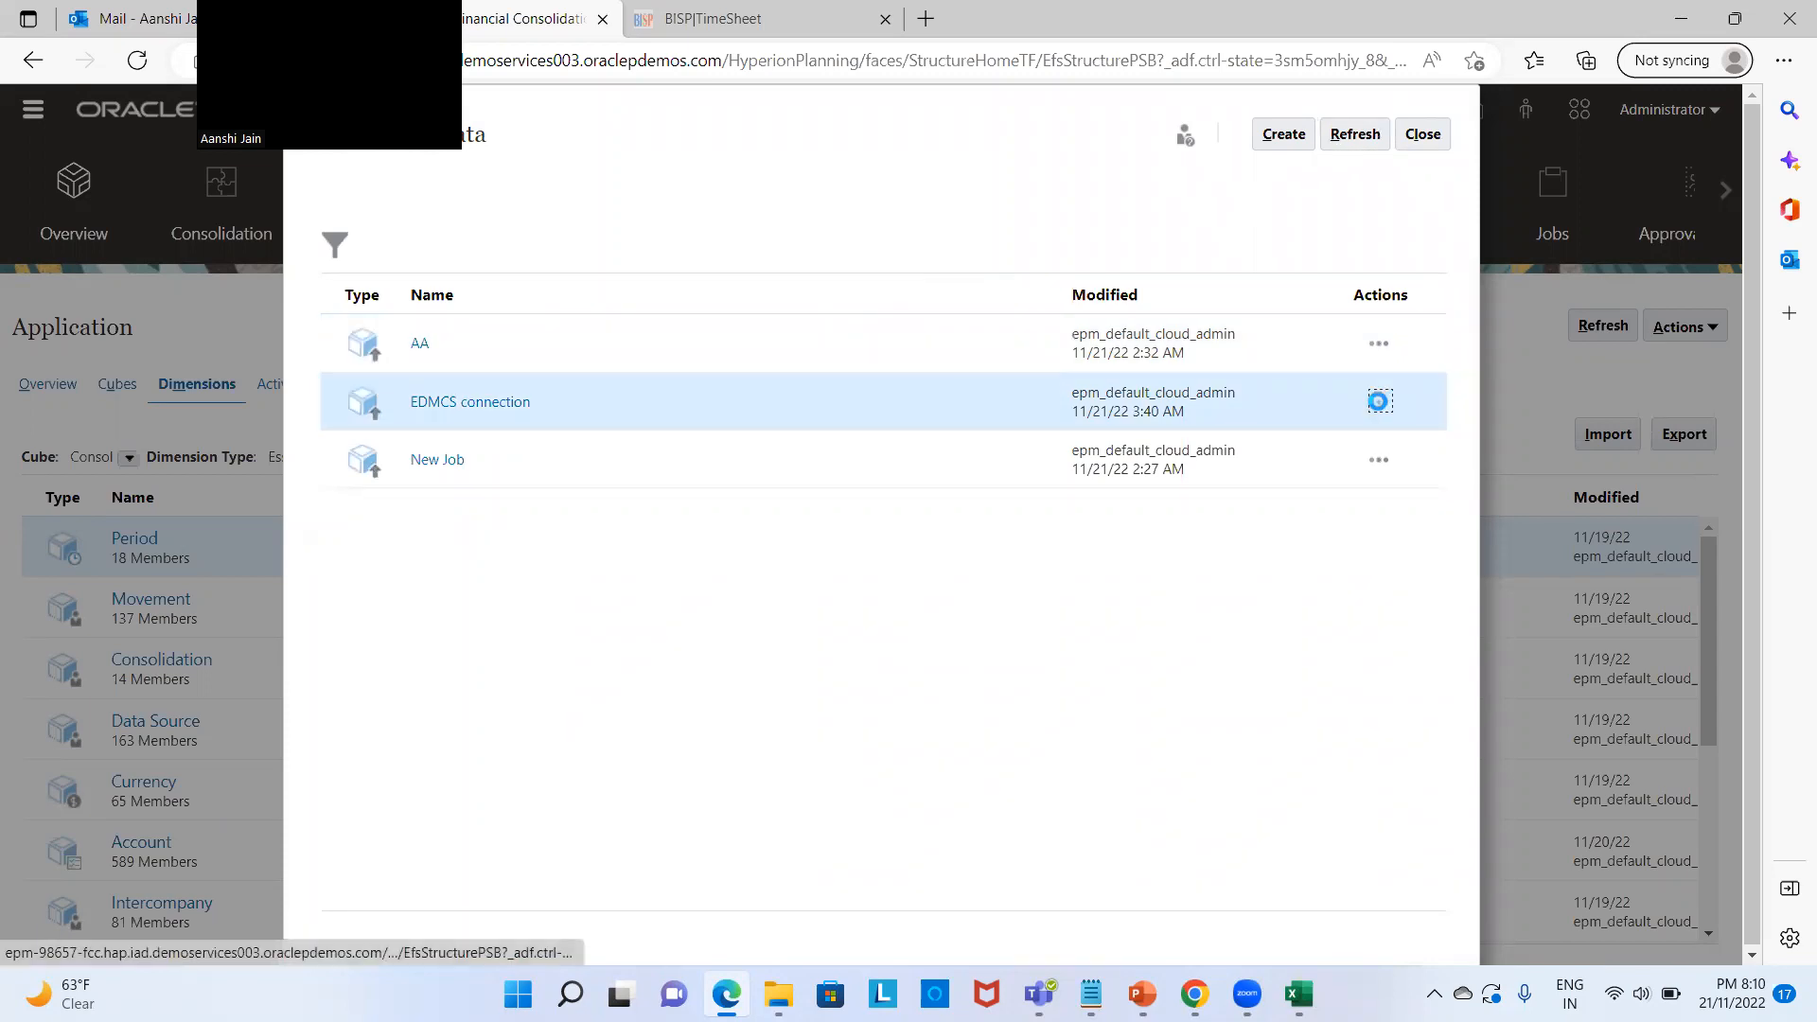
left_click(1379, 405)
left_click(1419, 443)
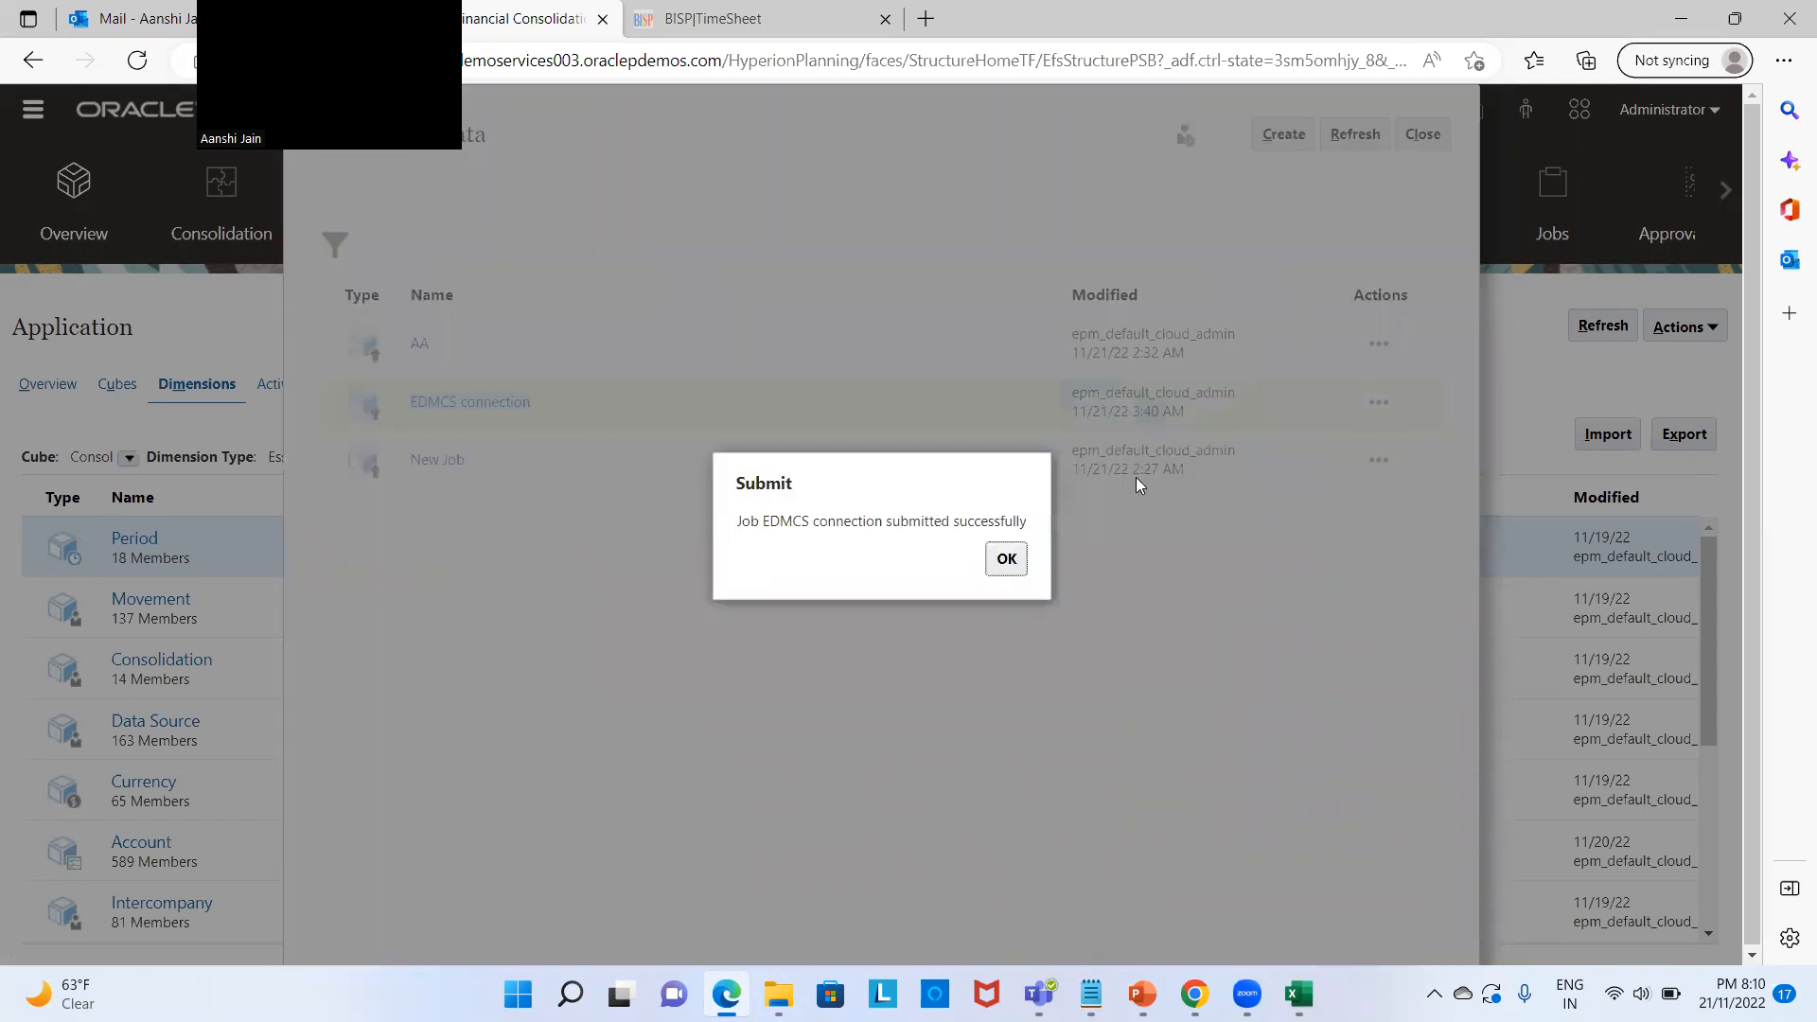
left_click(1005, 559)
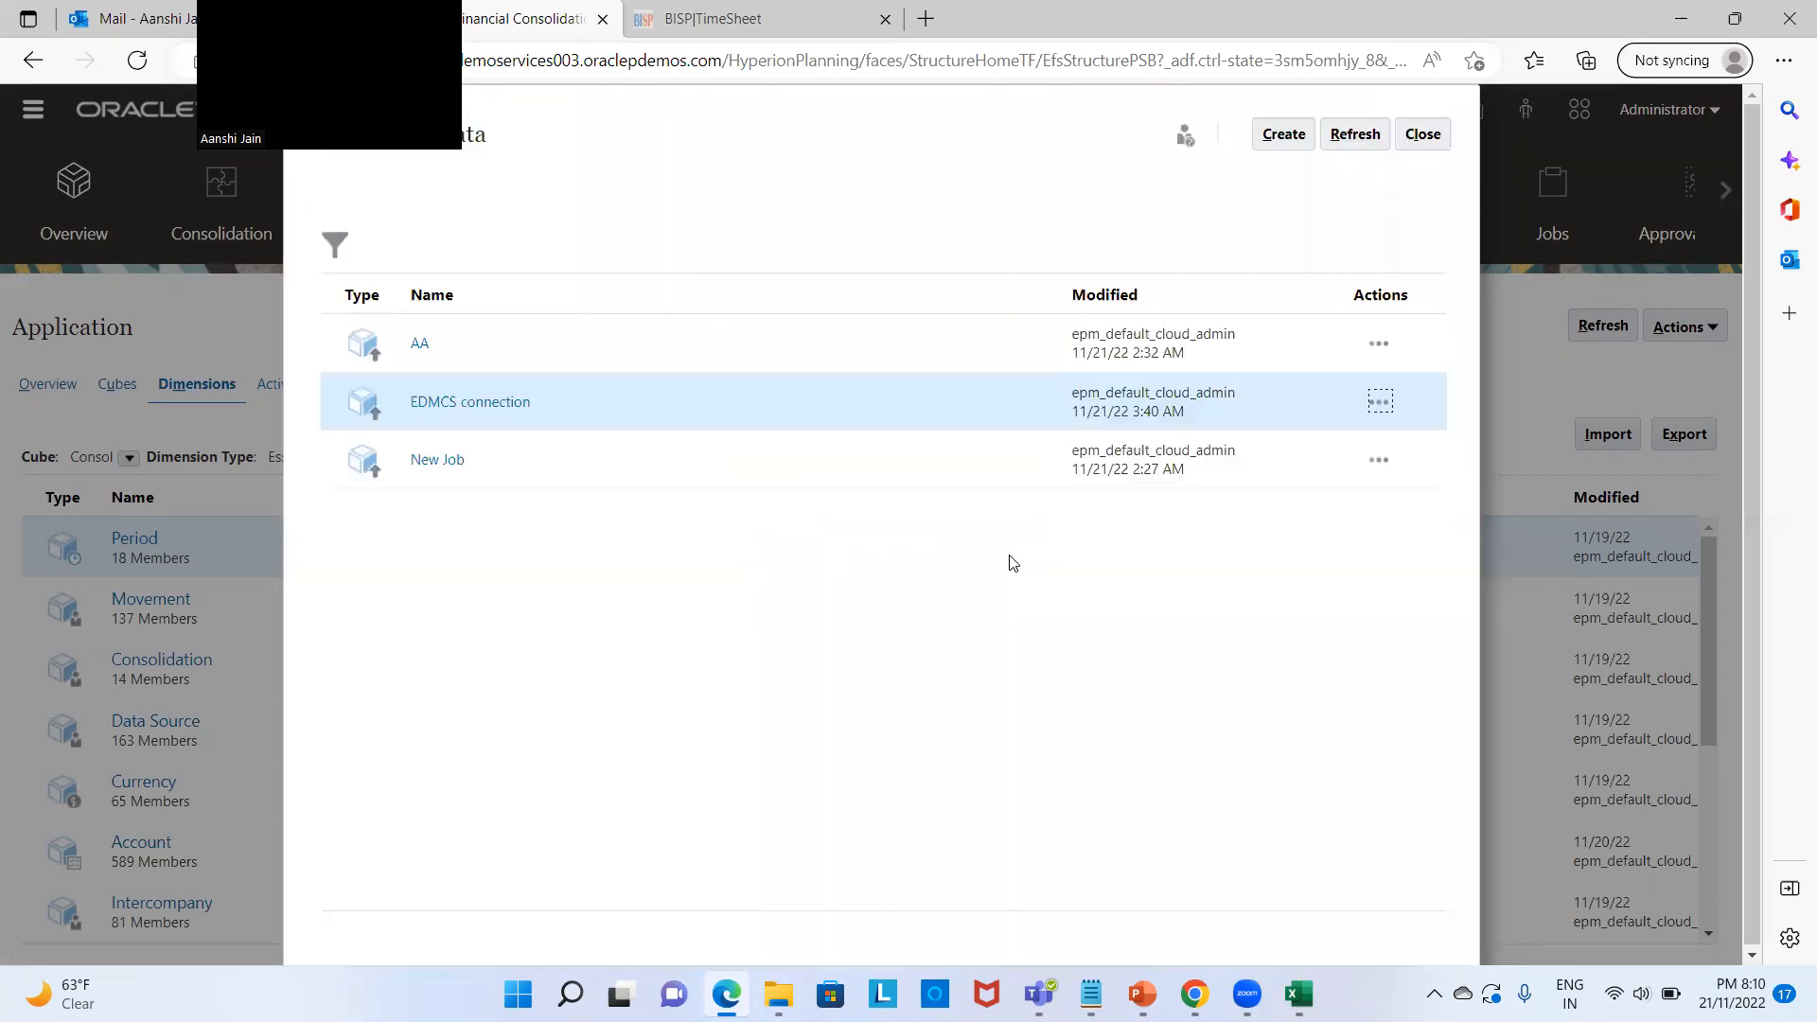
mouse_move(1188, 979)
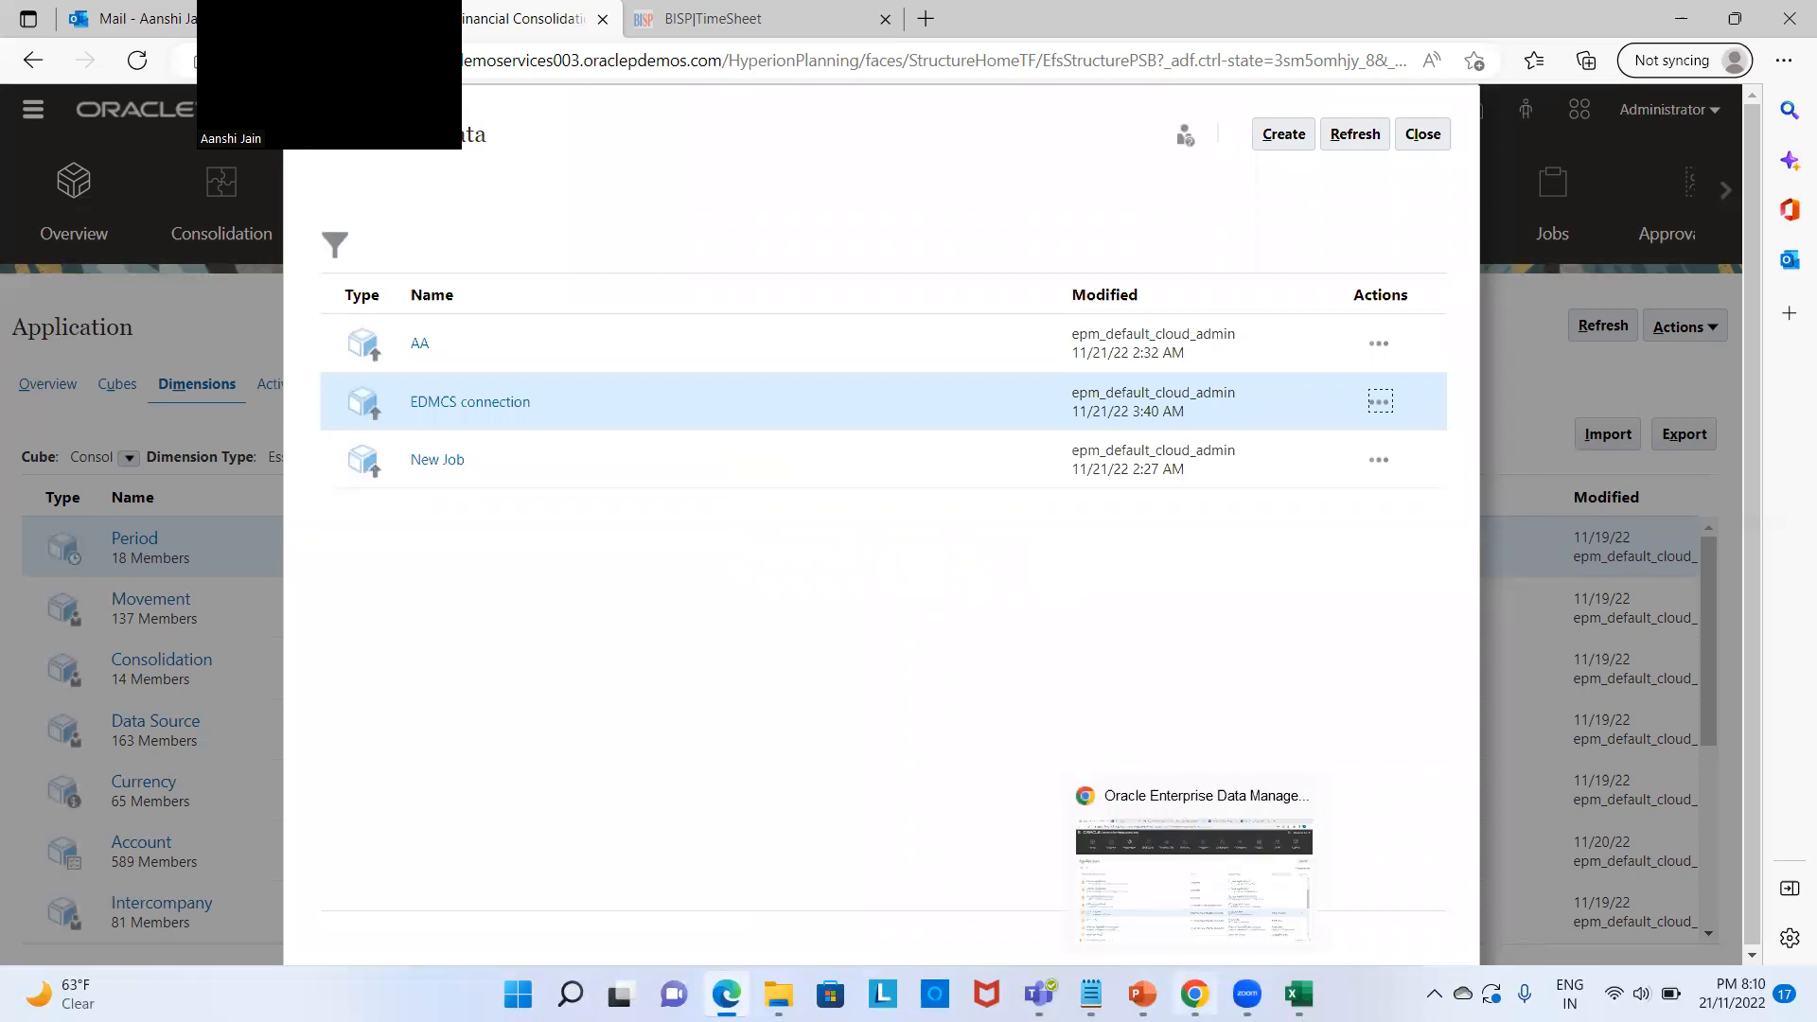
left_click(1191, 948)
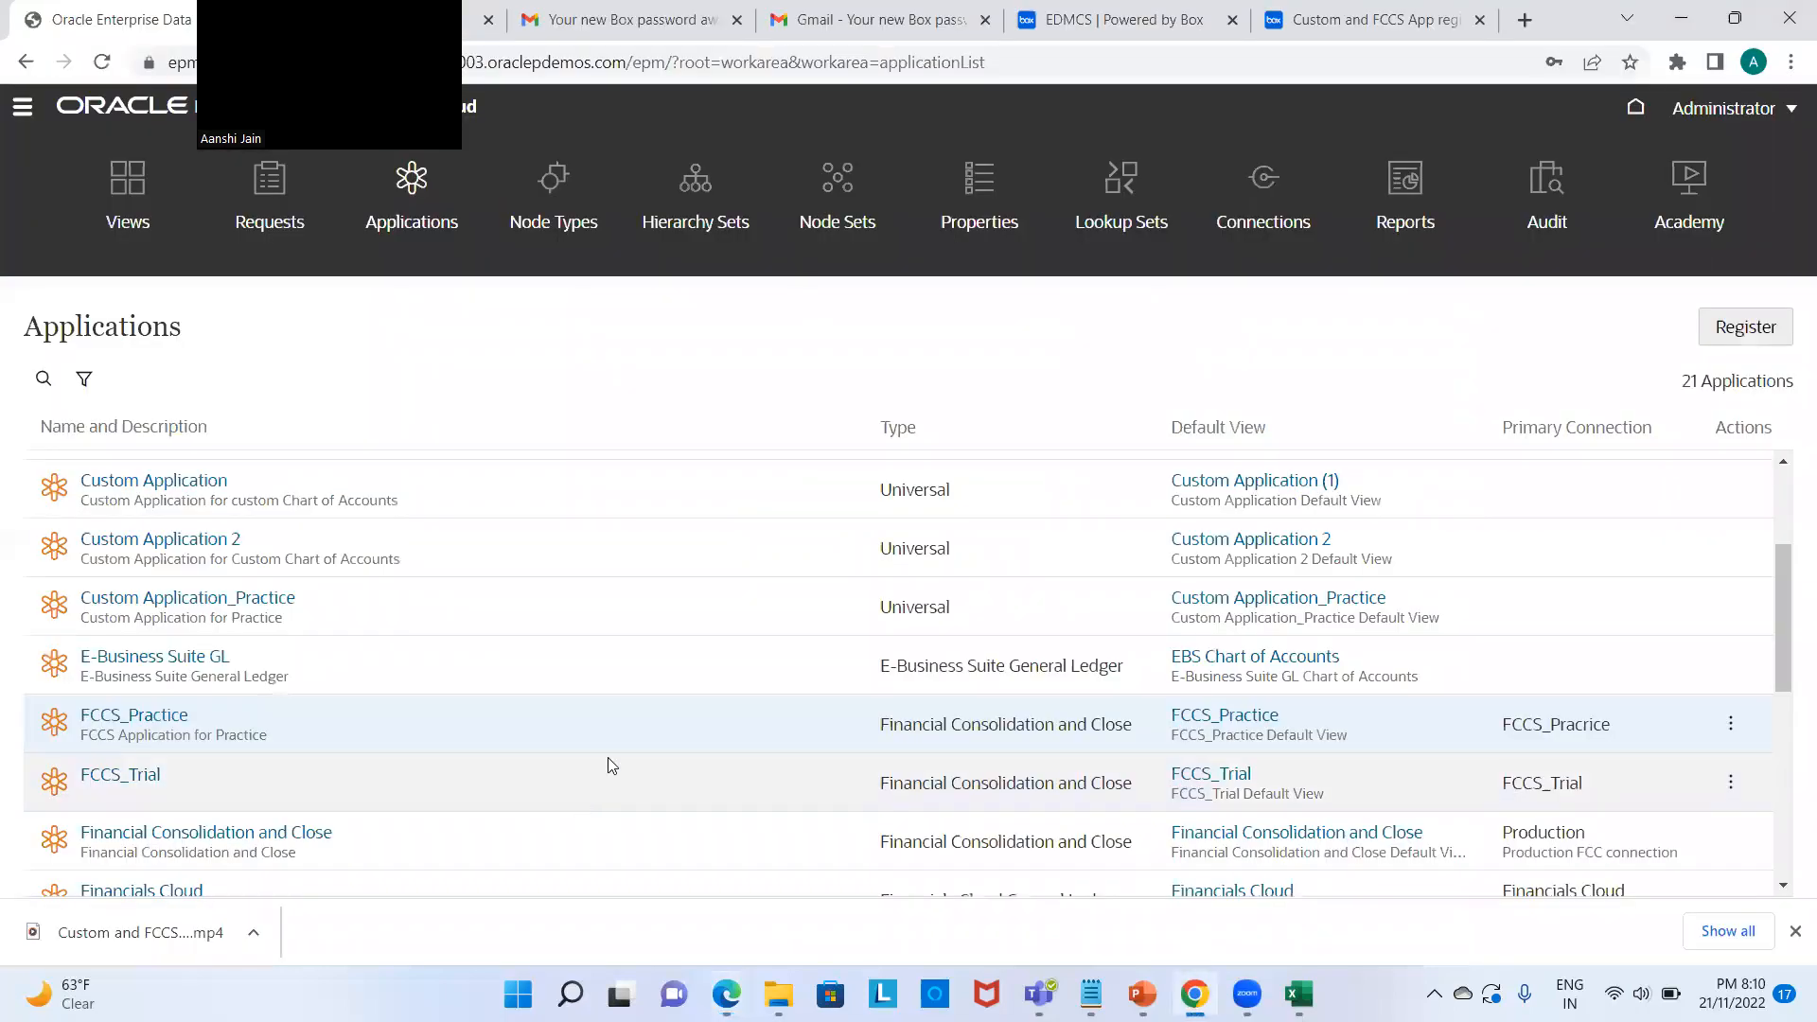
Step: Set FCCS_Practice's Account import source to Connection instead of a file
left_click(1737, 726)
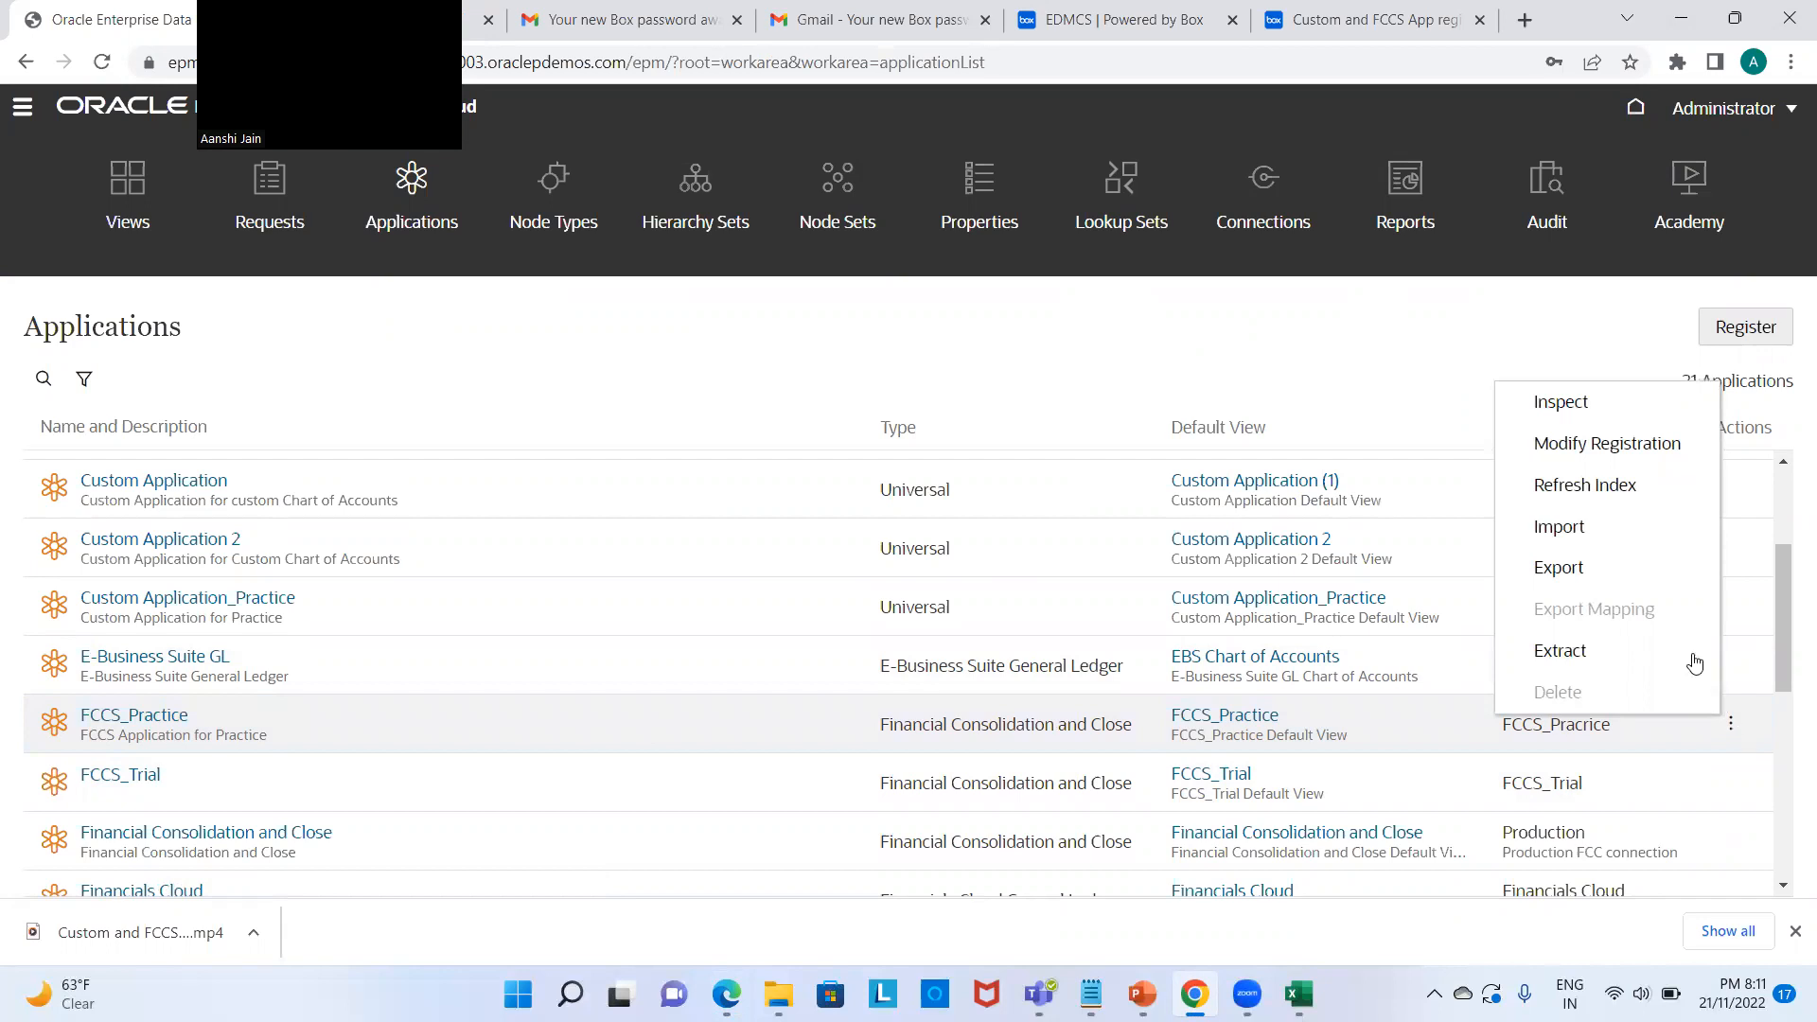
left_click(1584, 532)
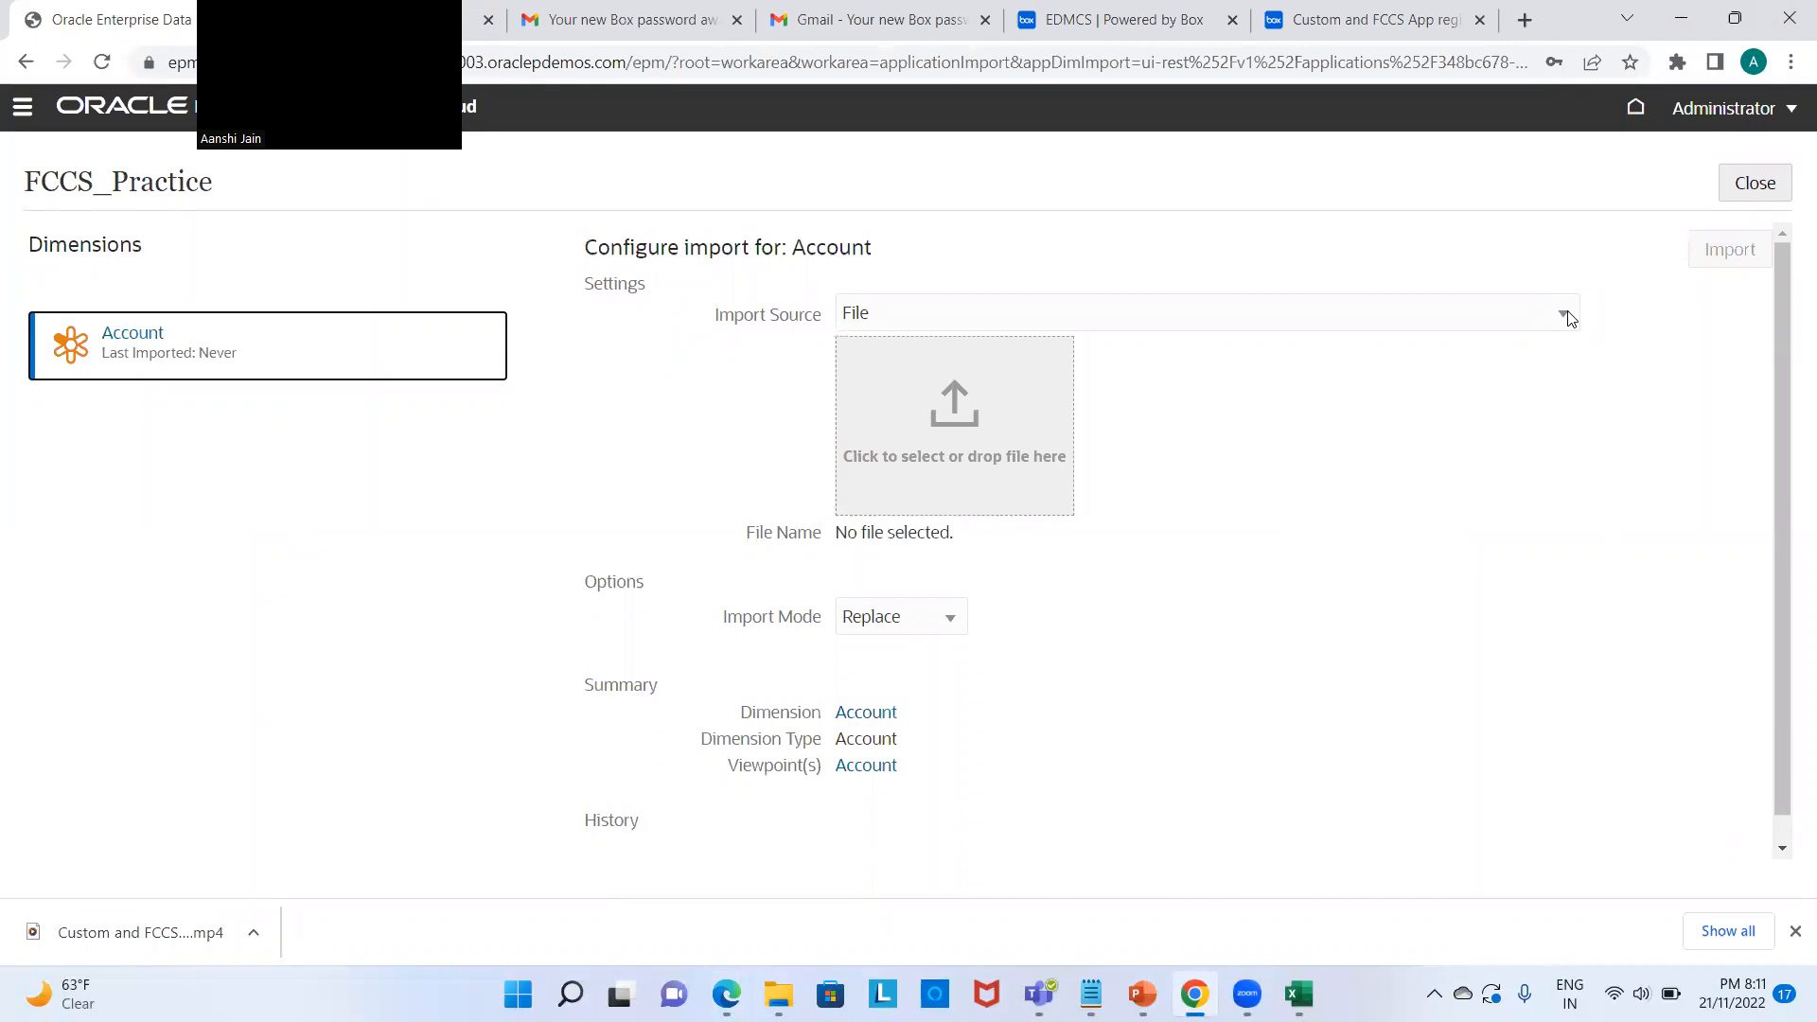
left_click(1564, 315)
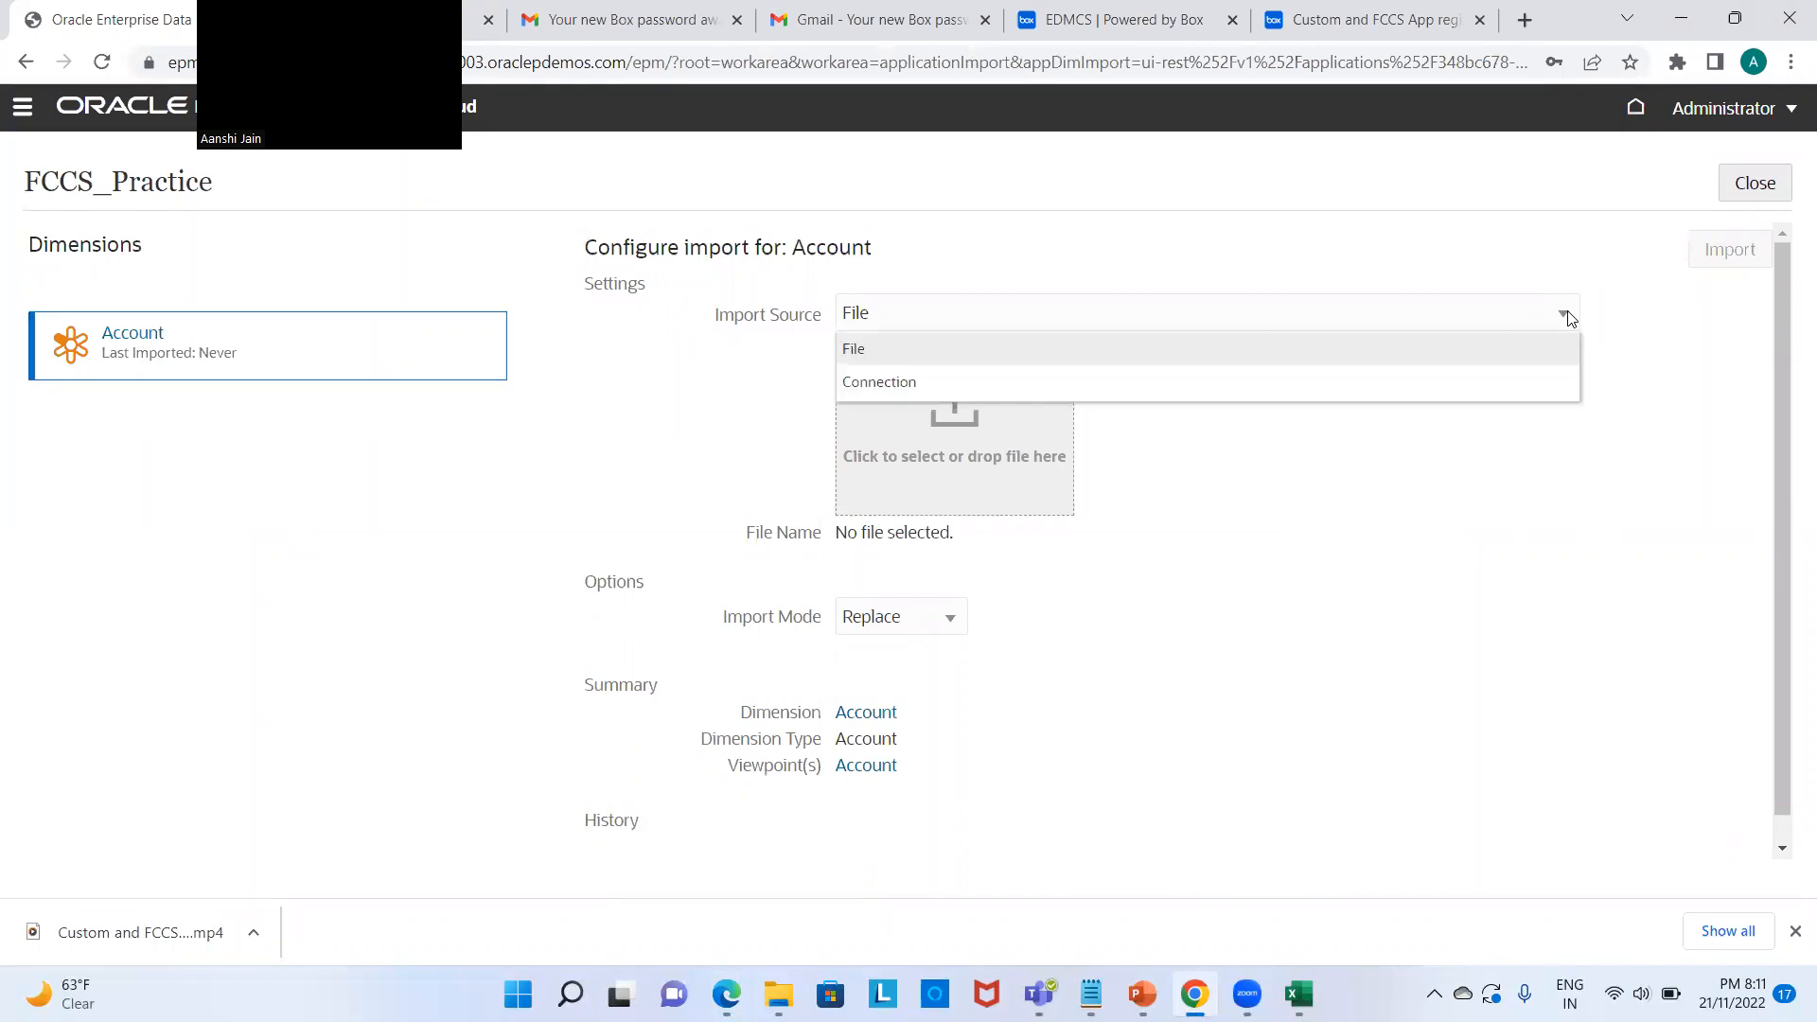
left_click(1564, 382)
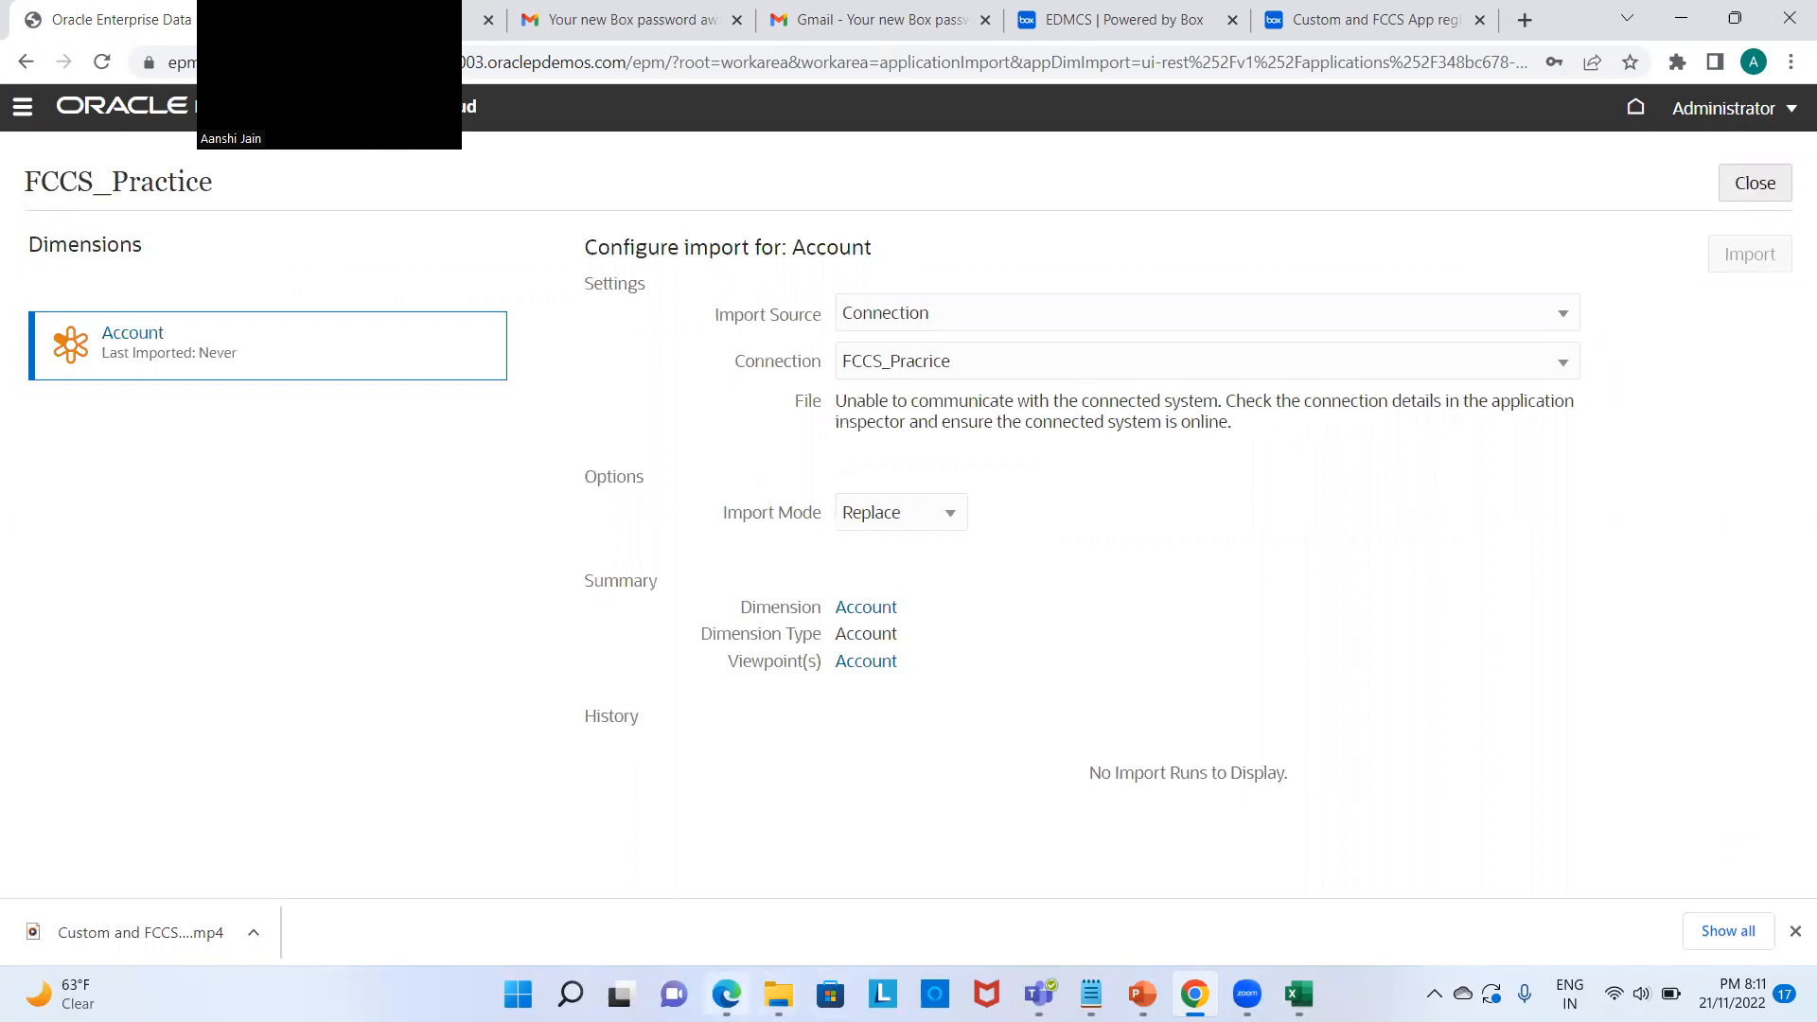
Step: Check the Financial Consolidation window, then come back to the EDM import configuration
mouse_move(723, 974)
left_click(719, 924)
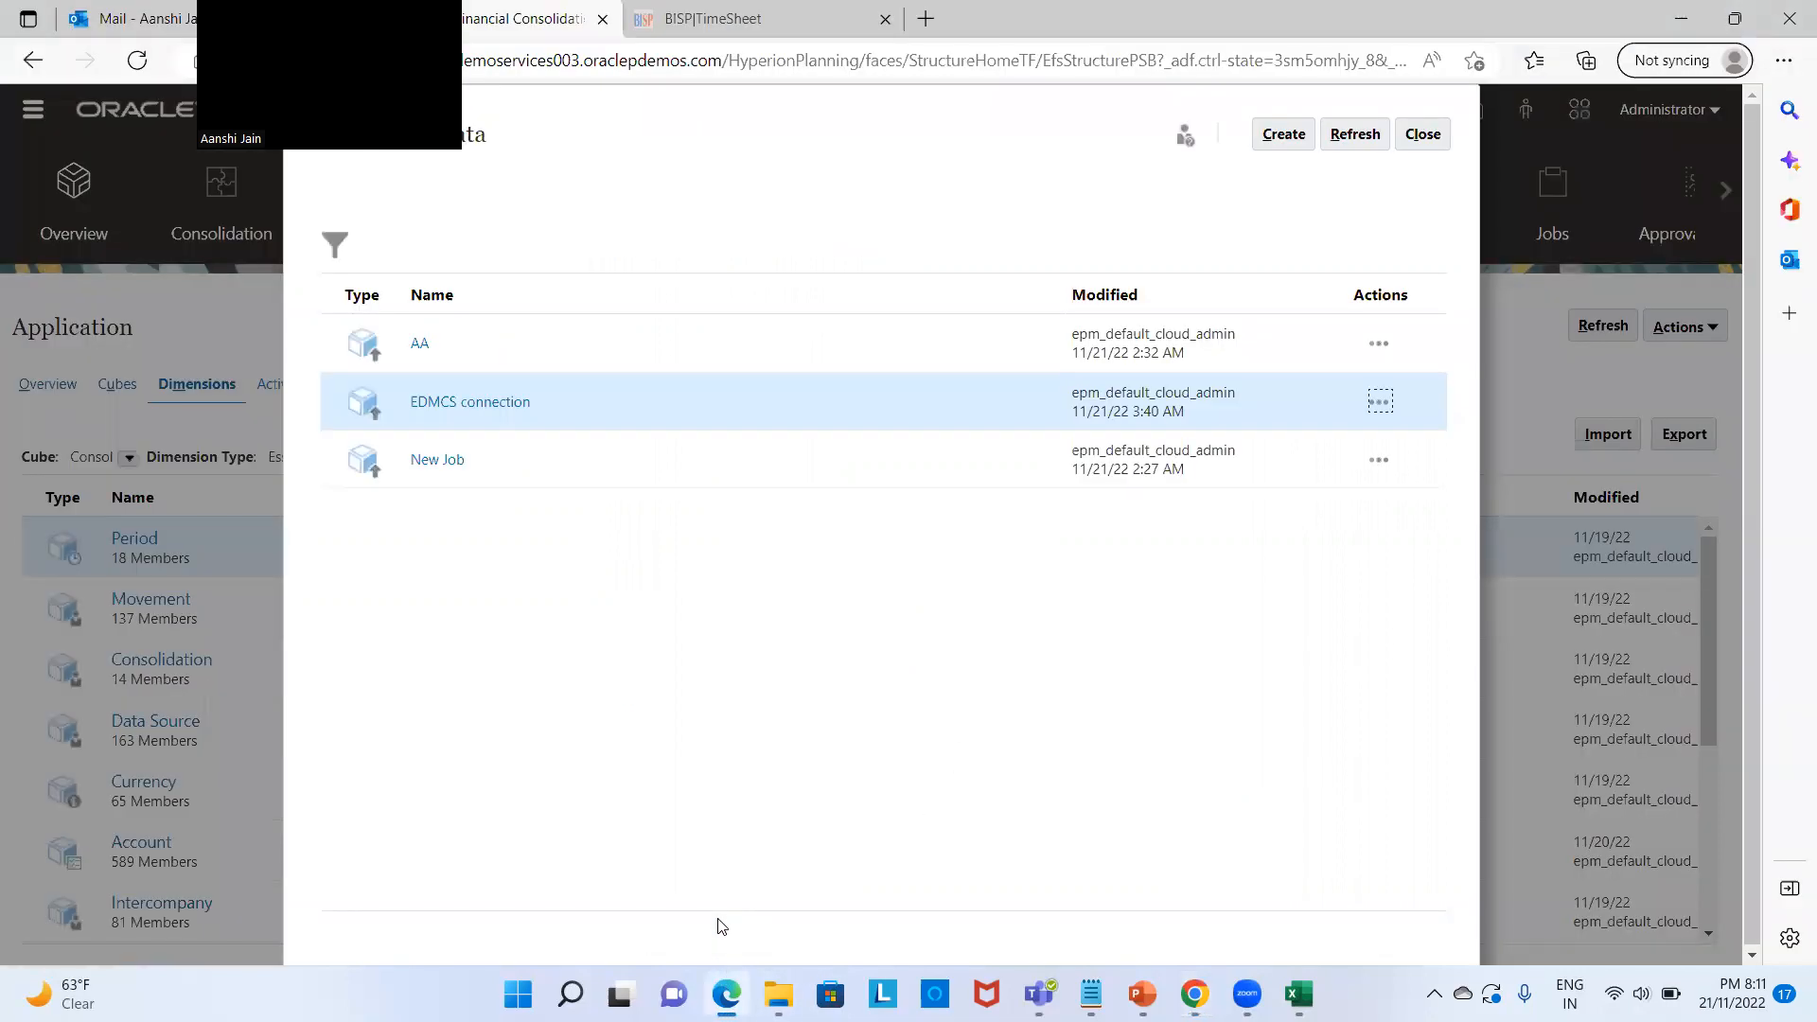
mouse_move(1195, 988)
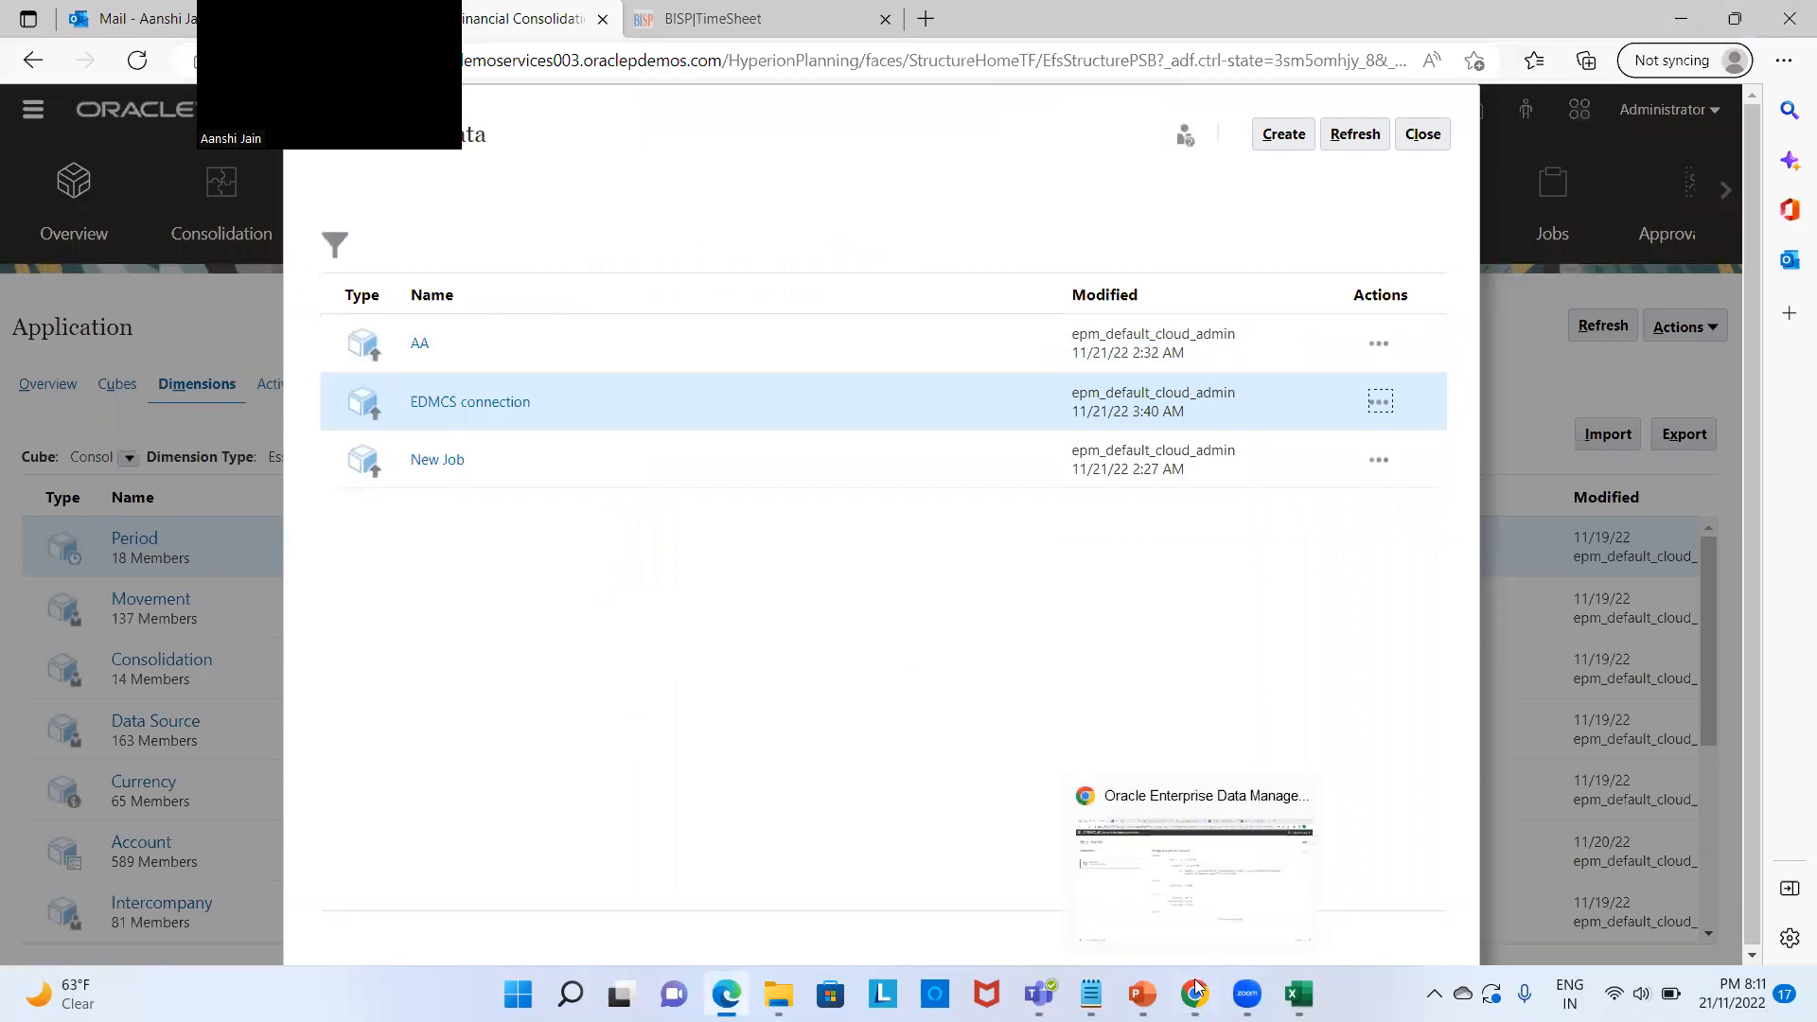
left_click(1194, 949)
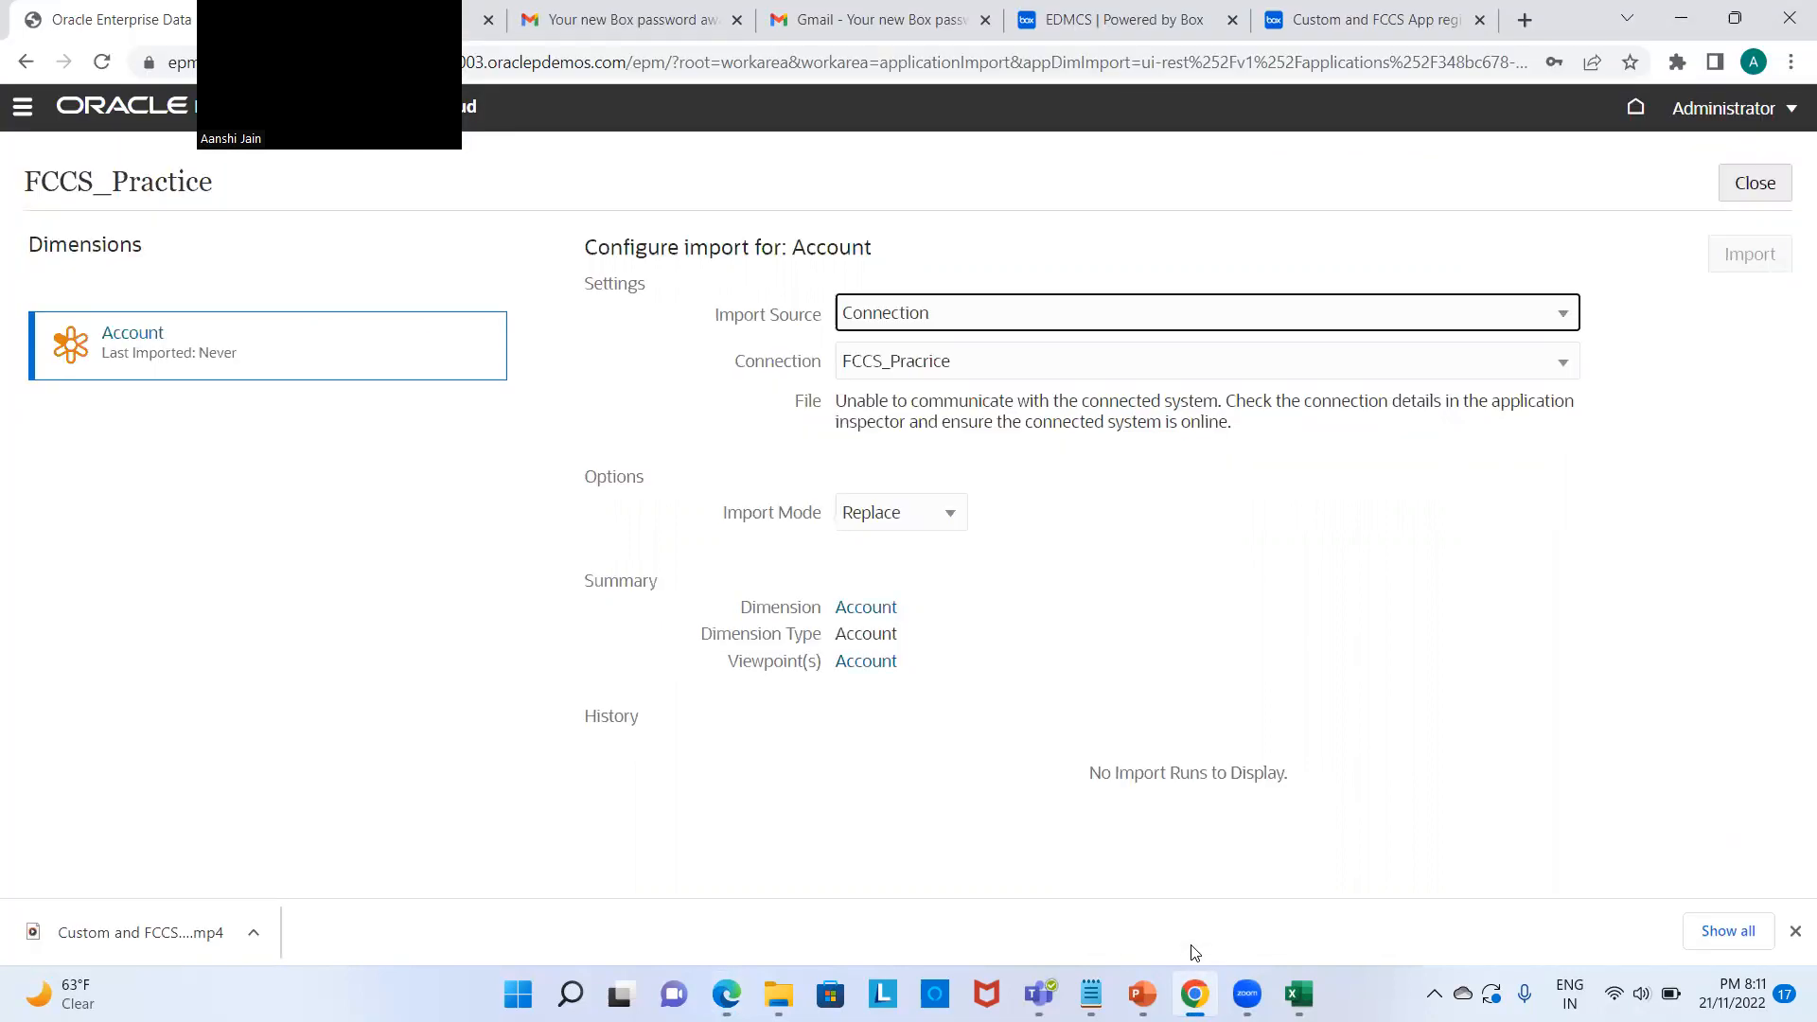
Step: Leave the import page and put FCCS_Practice's connection details into edit mode
left_click(1755, 185)
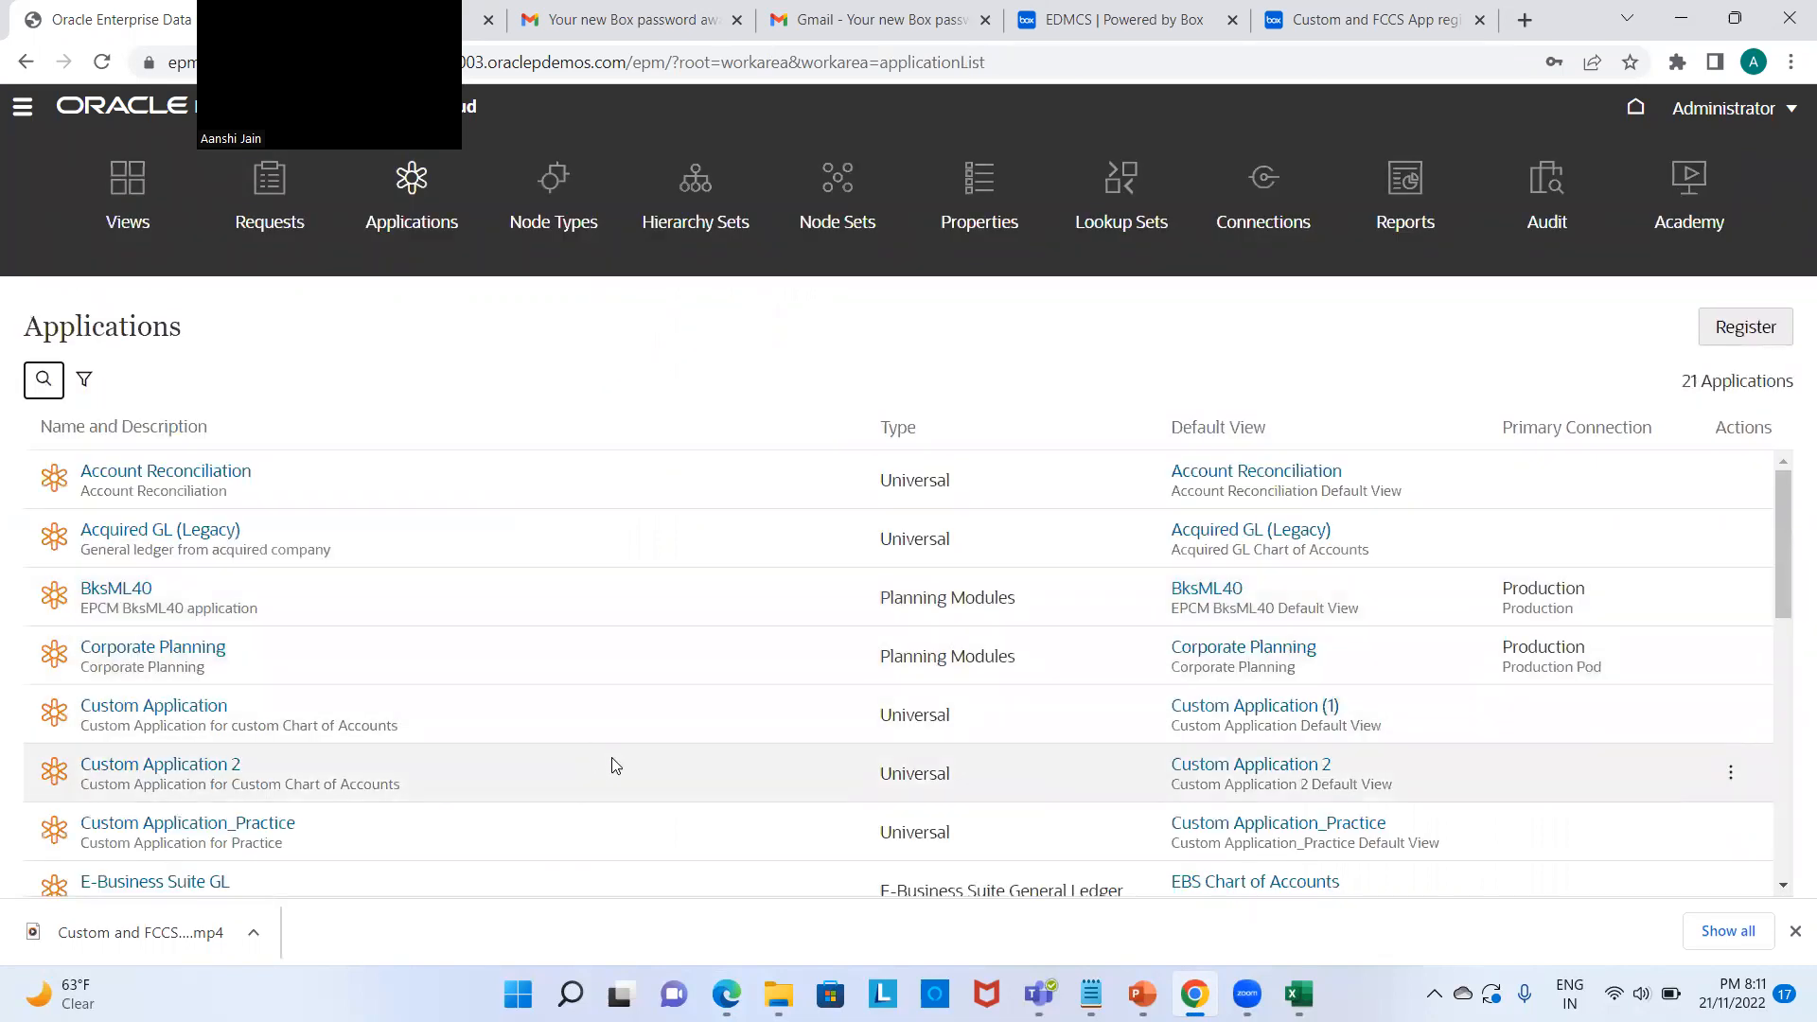
scroll(717, 668, "down", 1)
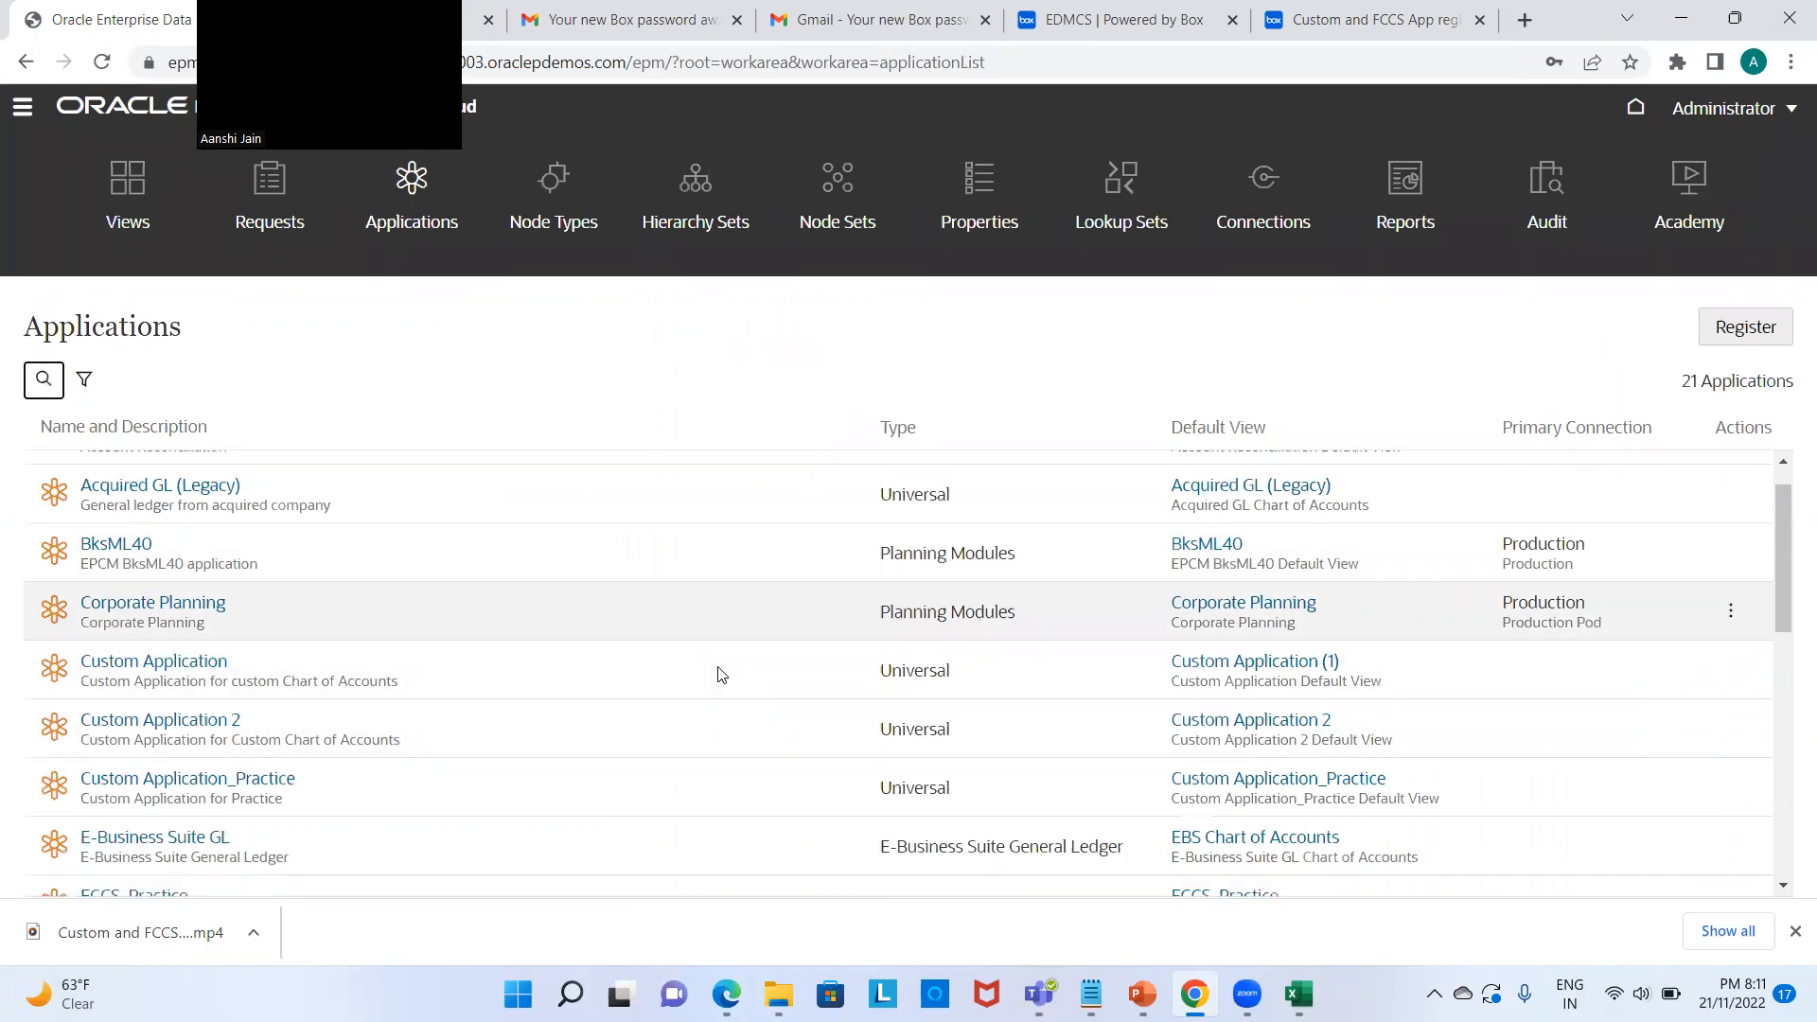
scroll(717, 674, "down", 2)
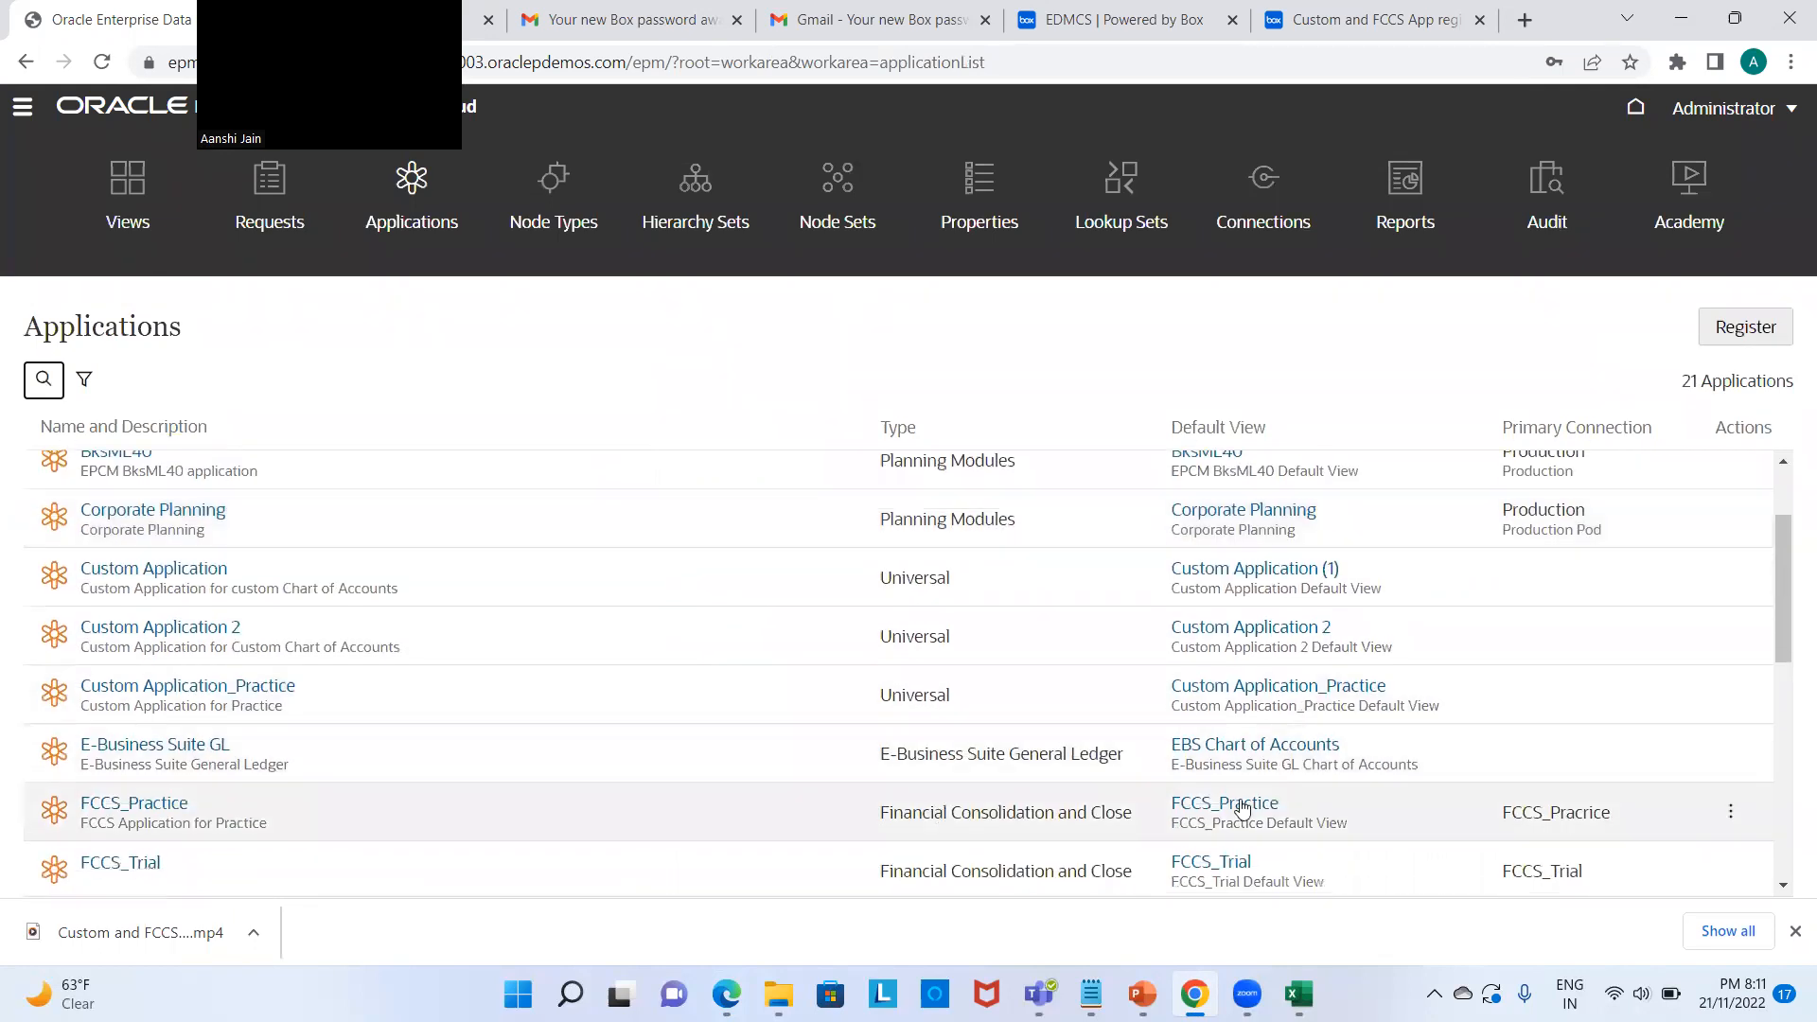
left_click(1731, 812)
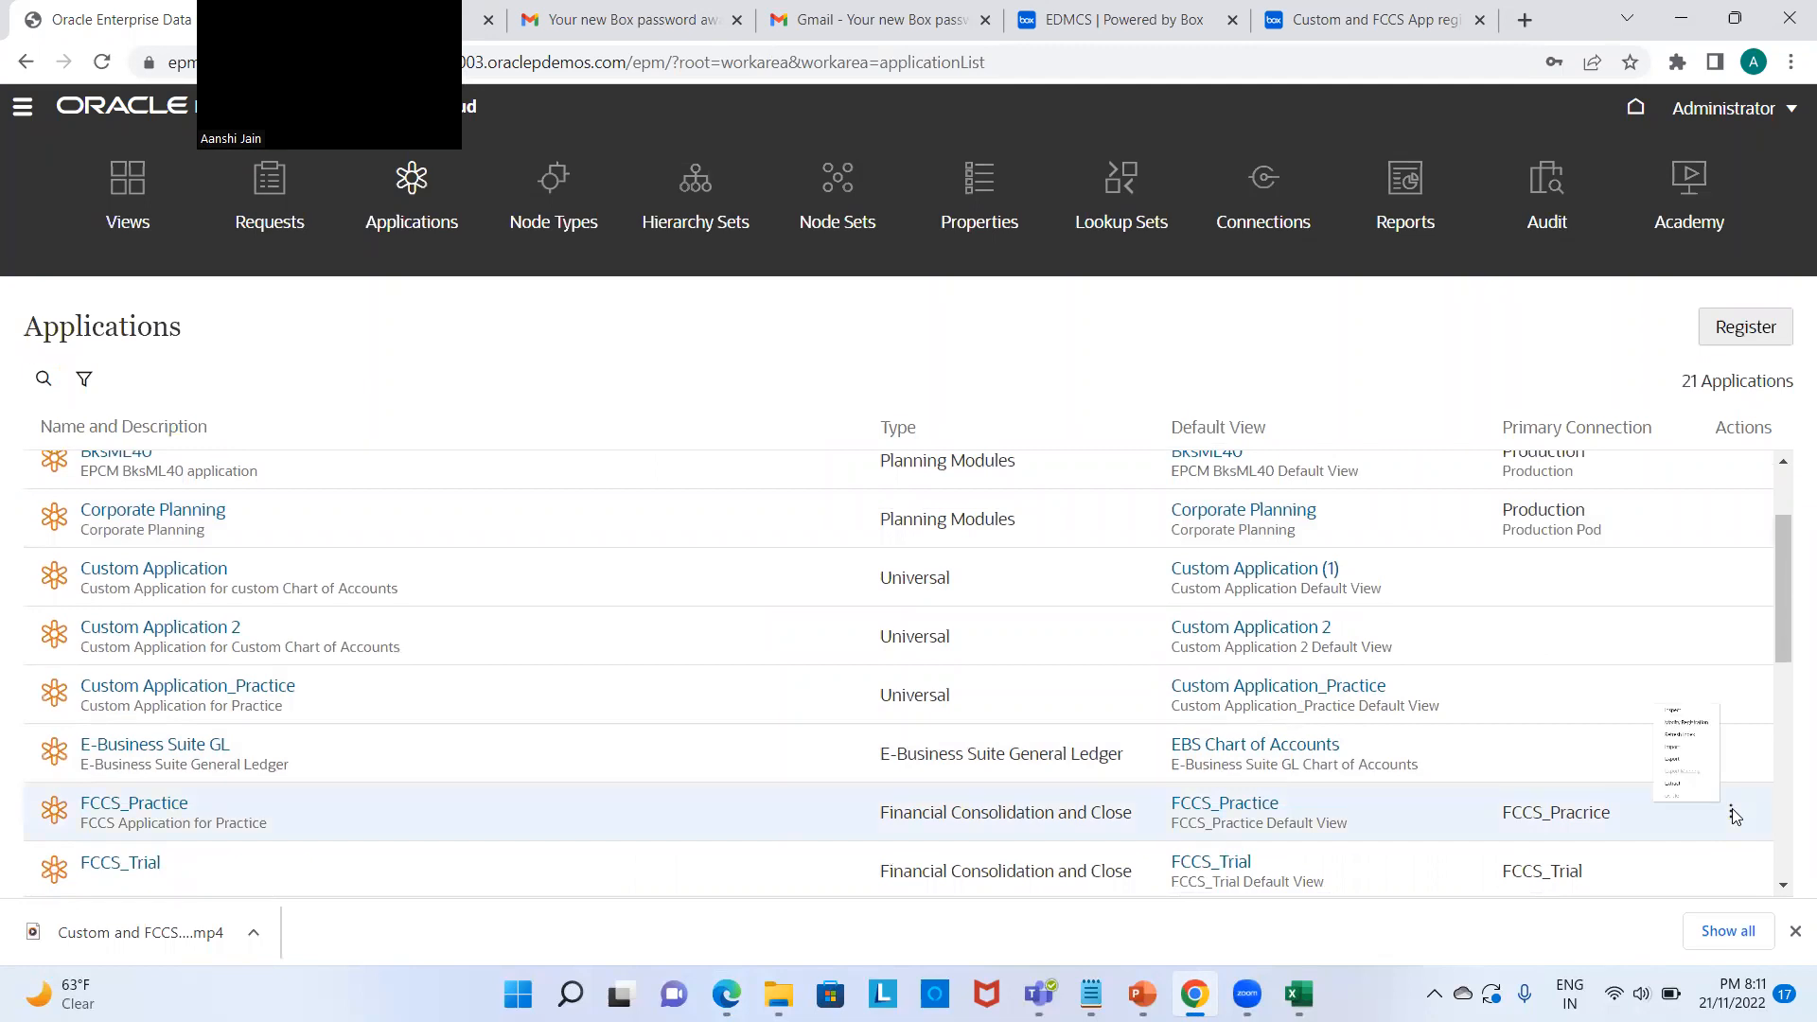
left_click(1562, 488)
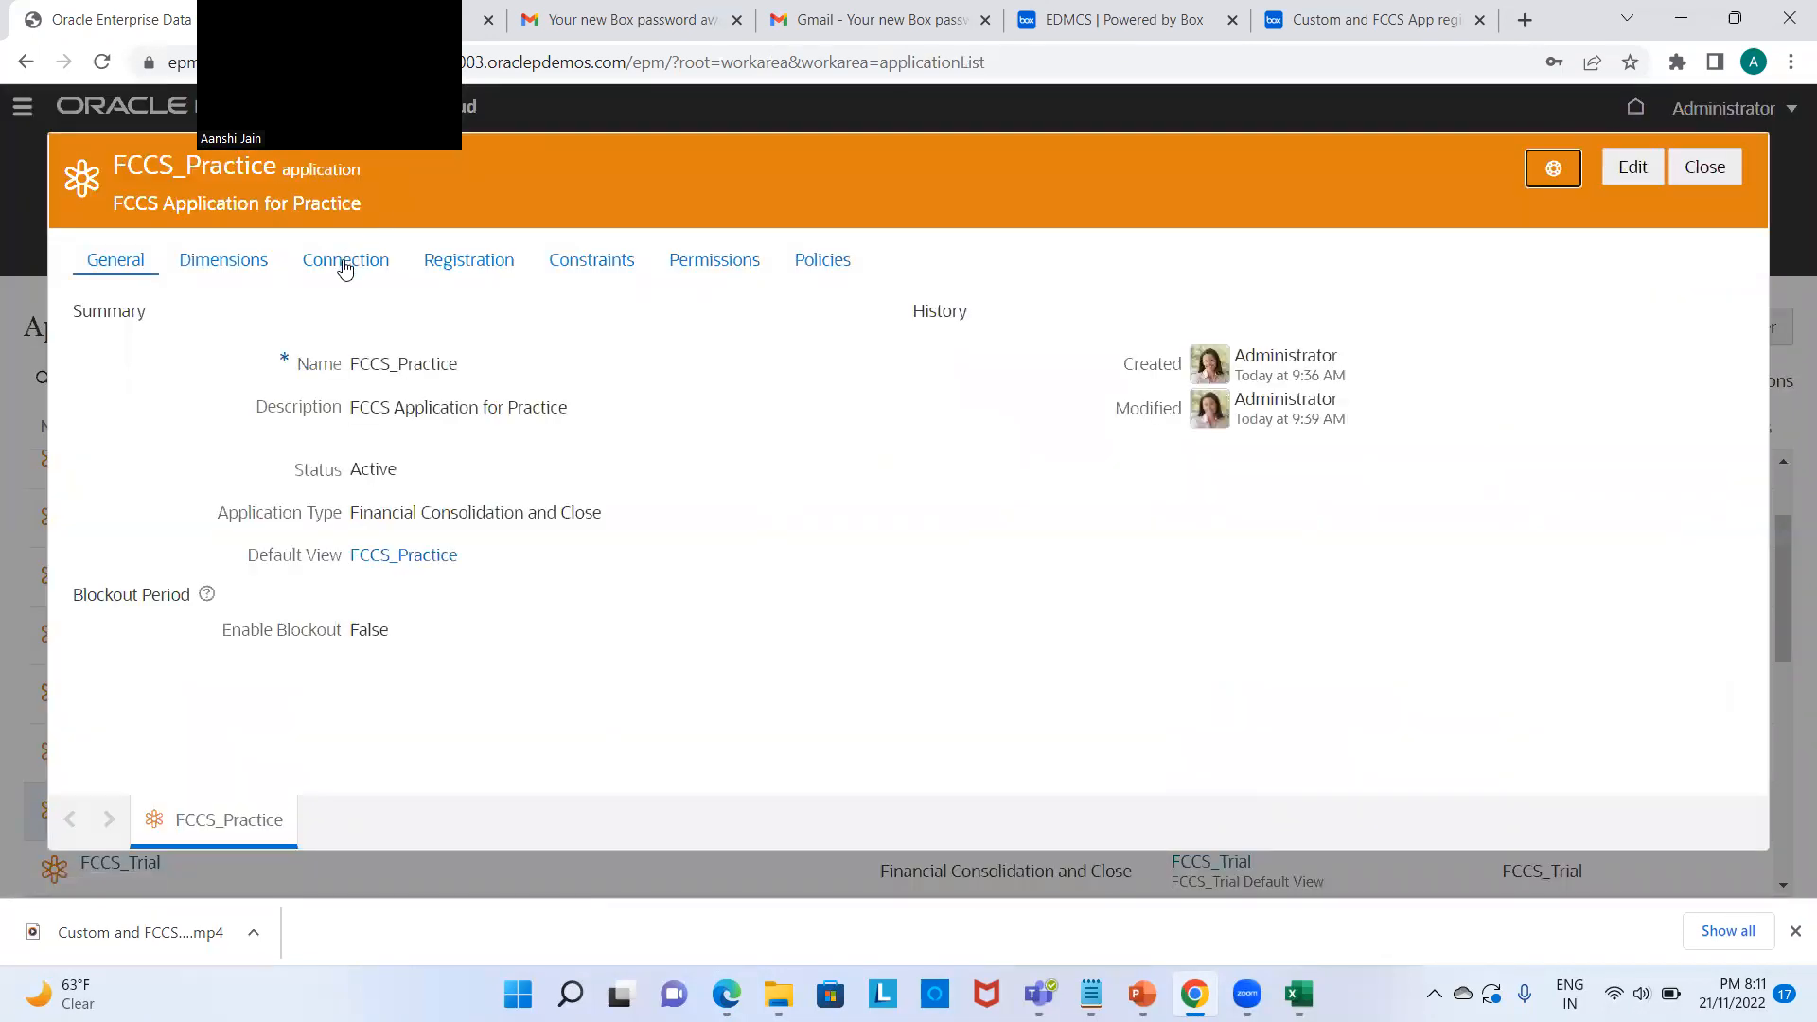
left_click(345, 267)
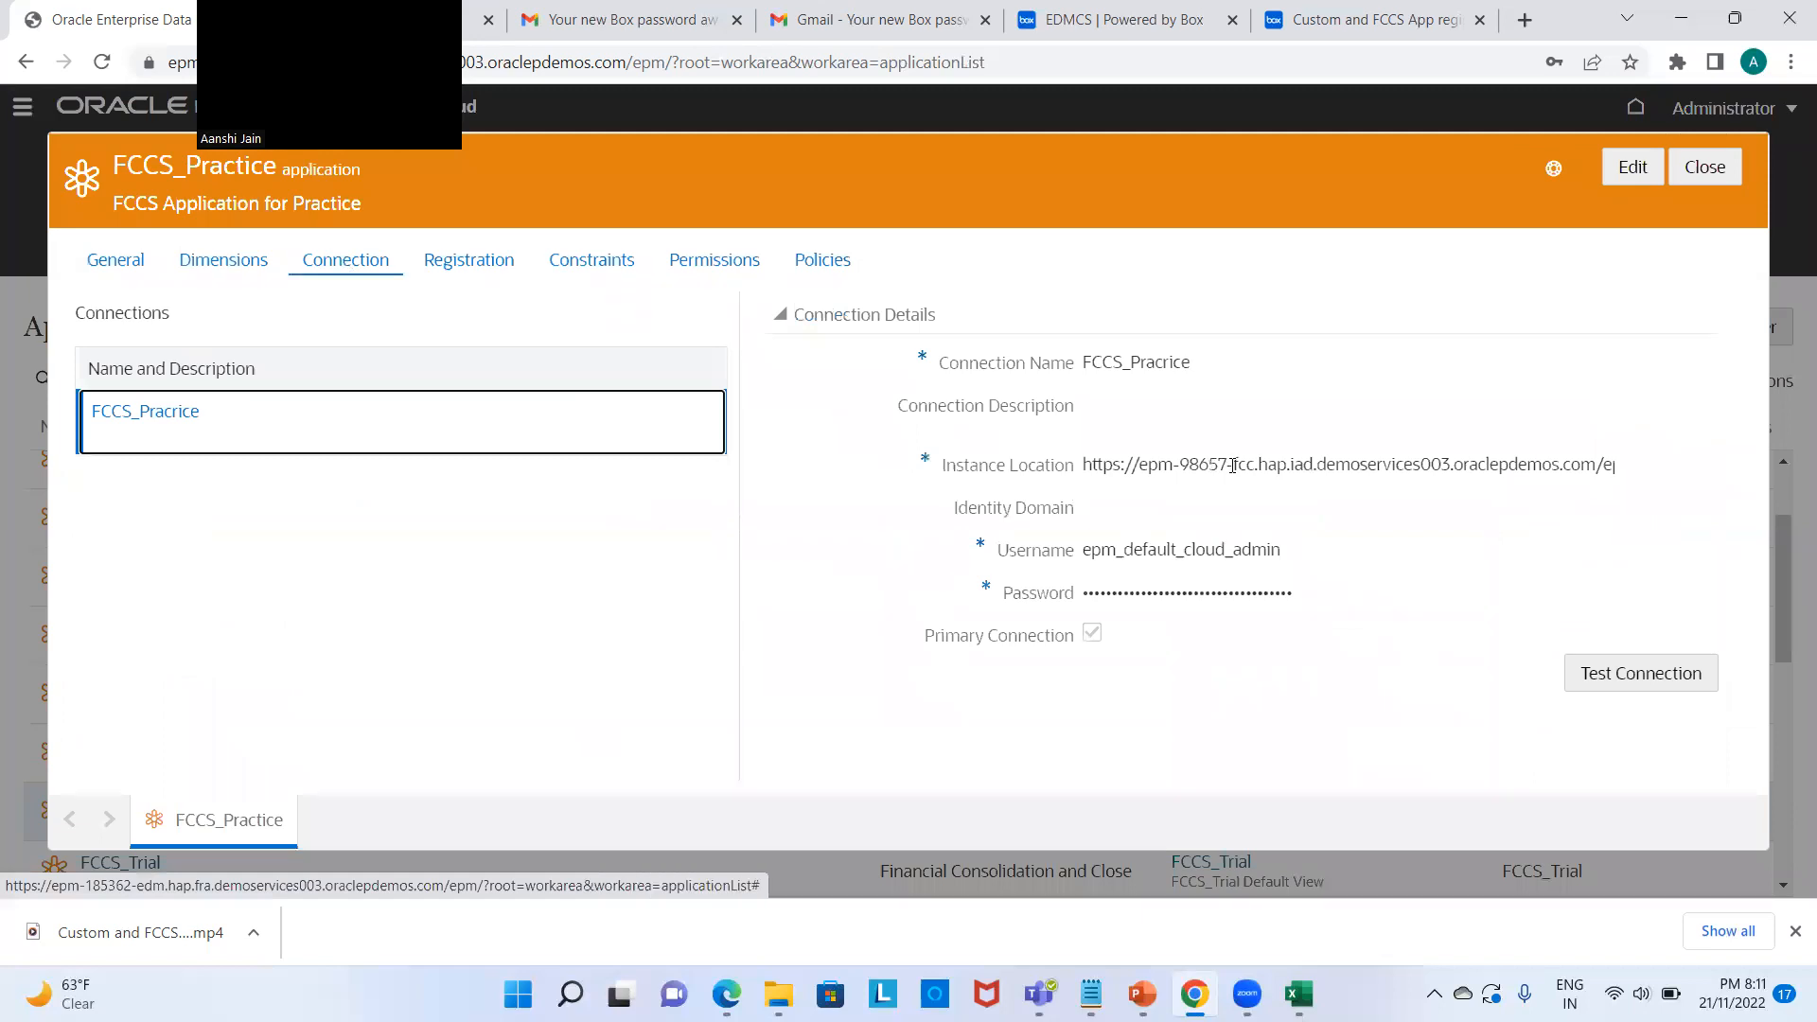
left_click(1655, 166)
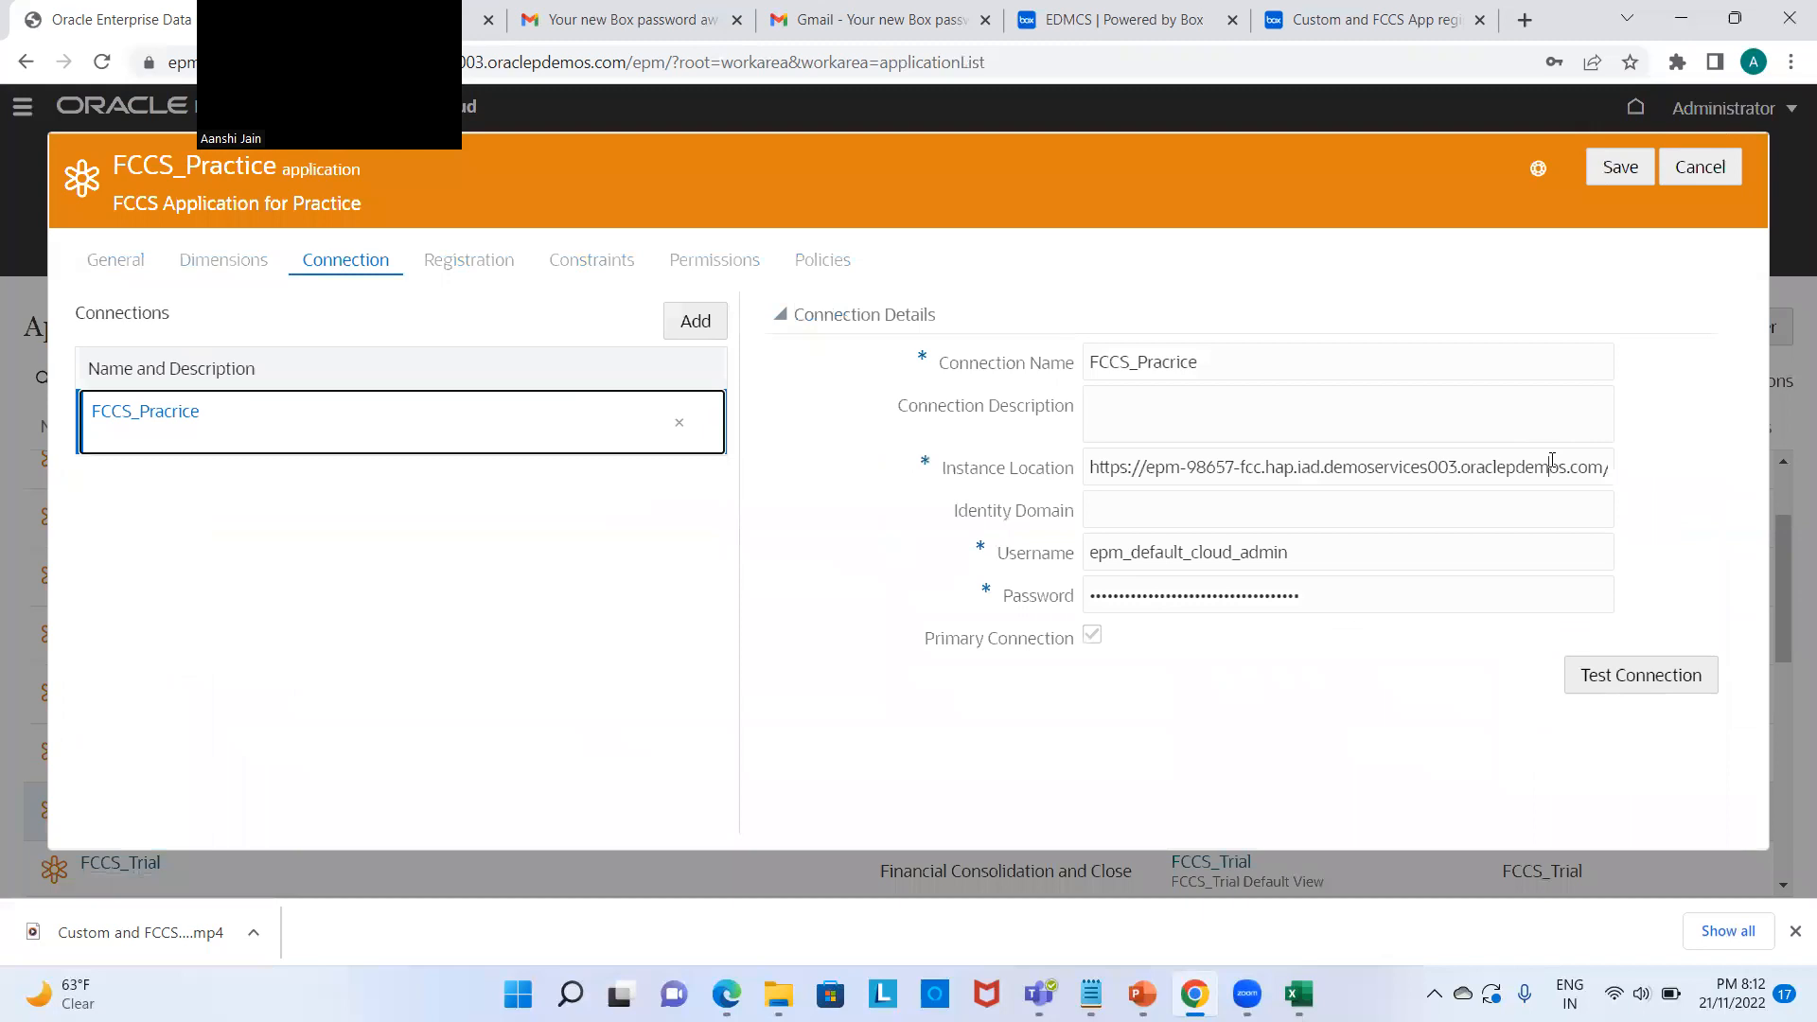
Step: Remove '/epmcloud' from the Instance Location, confirm the test succeeds, and save the connection
key("Right")
key("Right")
key("Right")
key("Right")
key("Right")
key("Right")
key("Right")
key("Right")
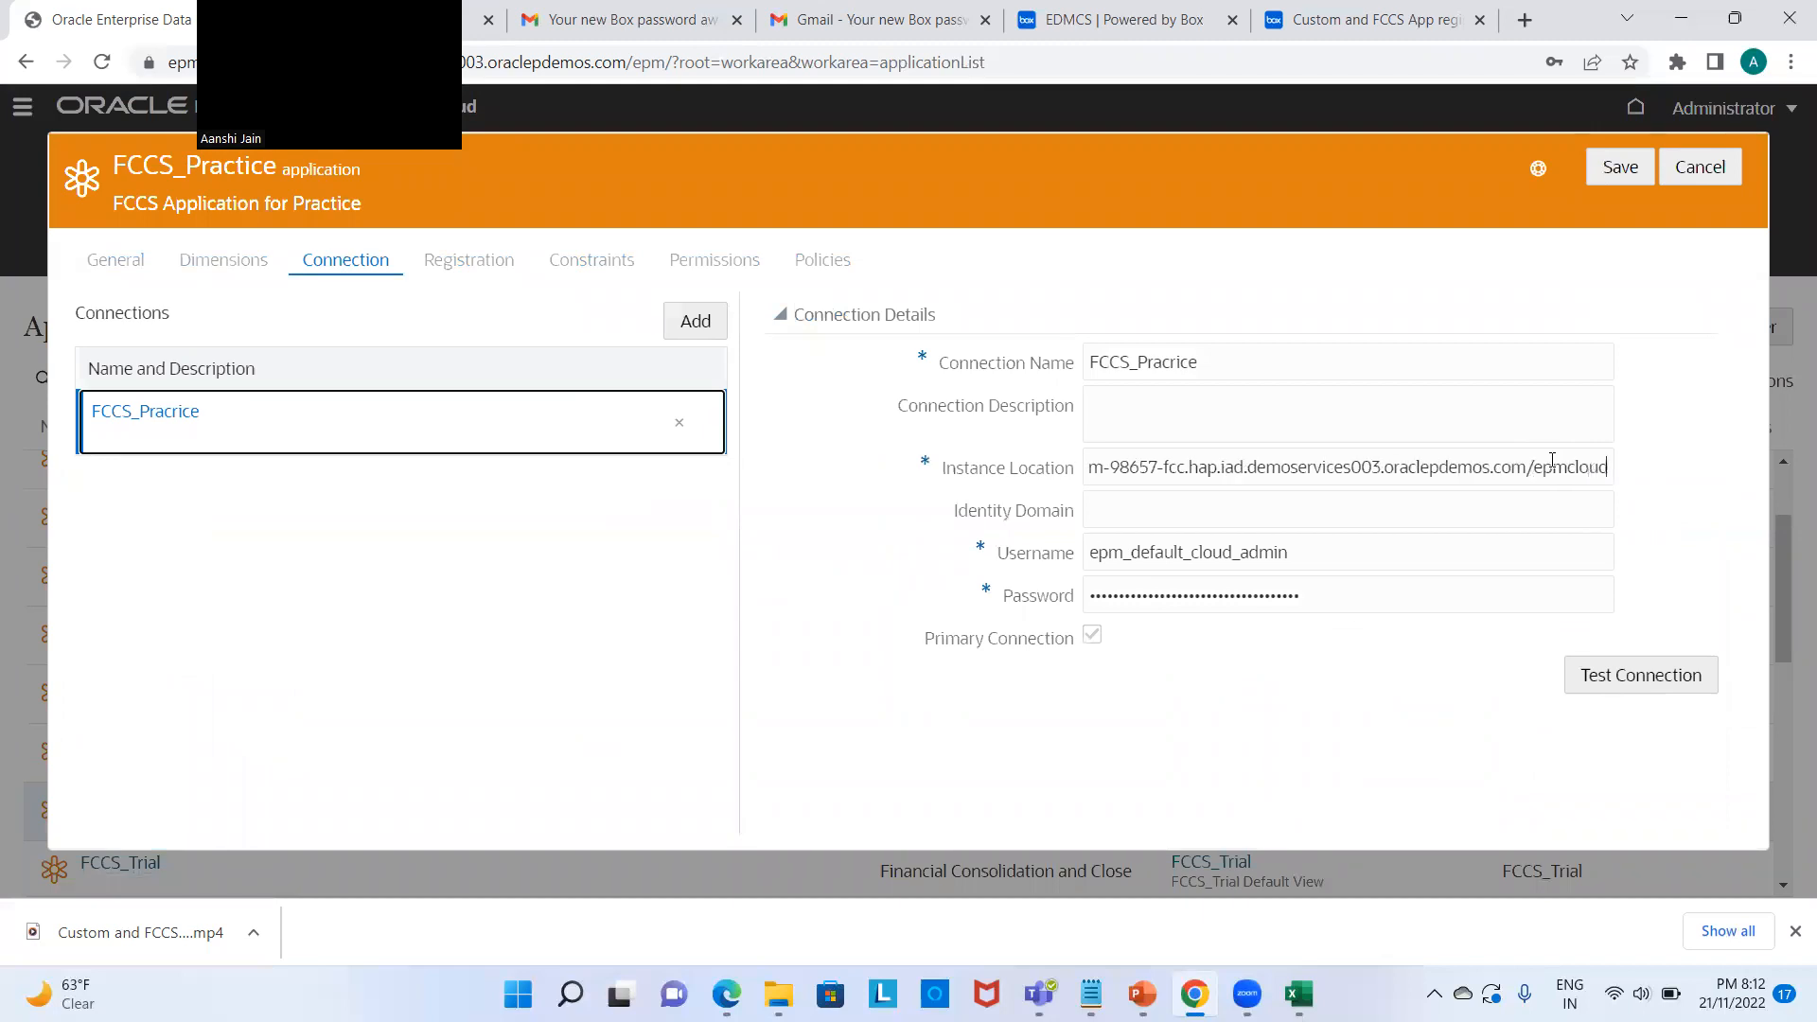
key("BackSpace")
key("BackSpace")
key("BackSpace")
key("BackSpace")
key("BackSpace")
key("BackSpace")
key("BackSpace")
key("BackSpace")
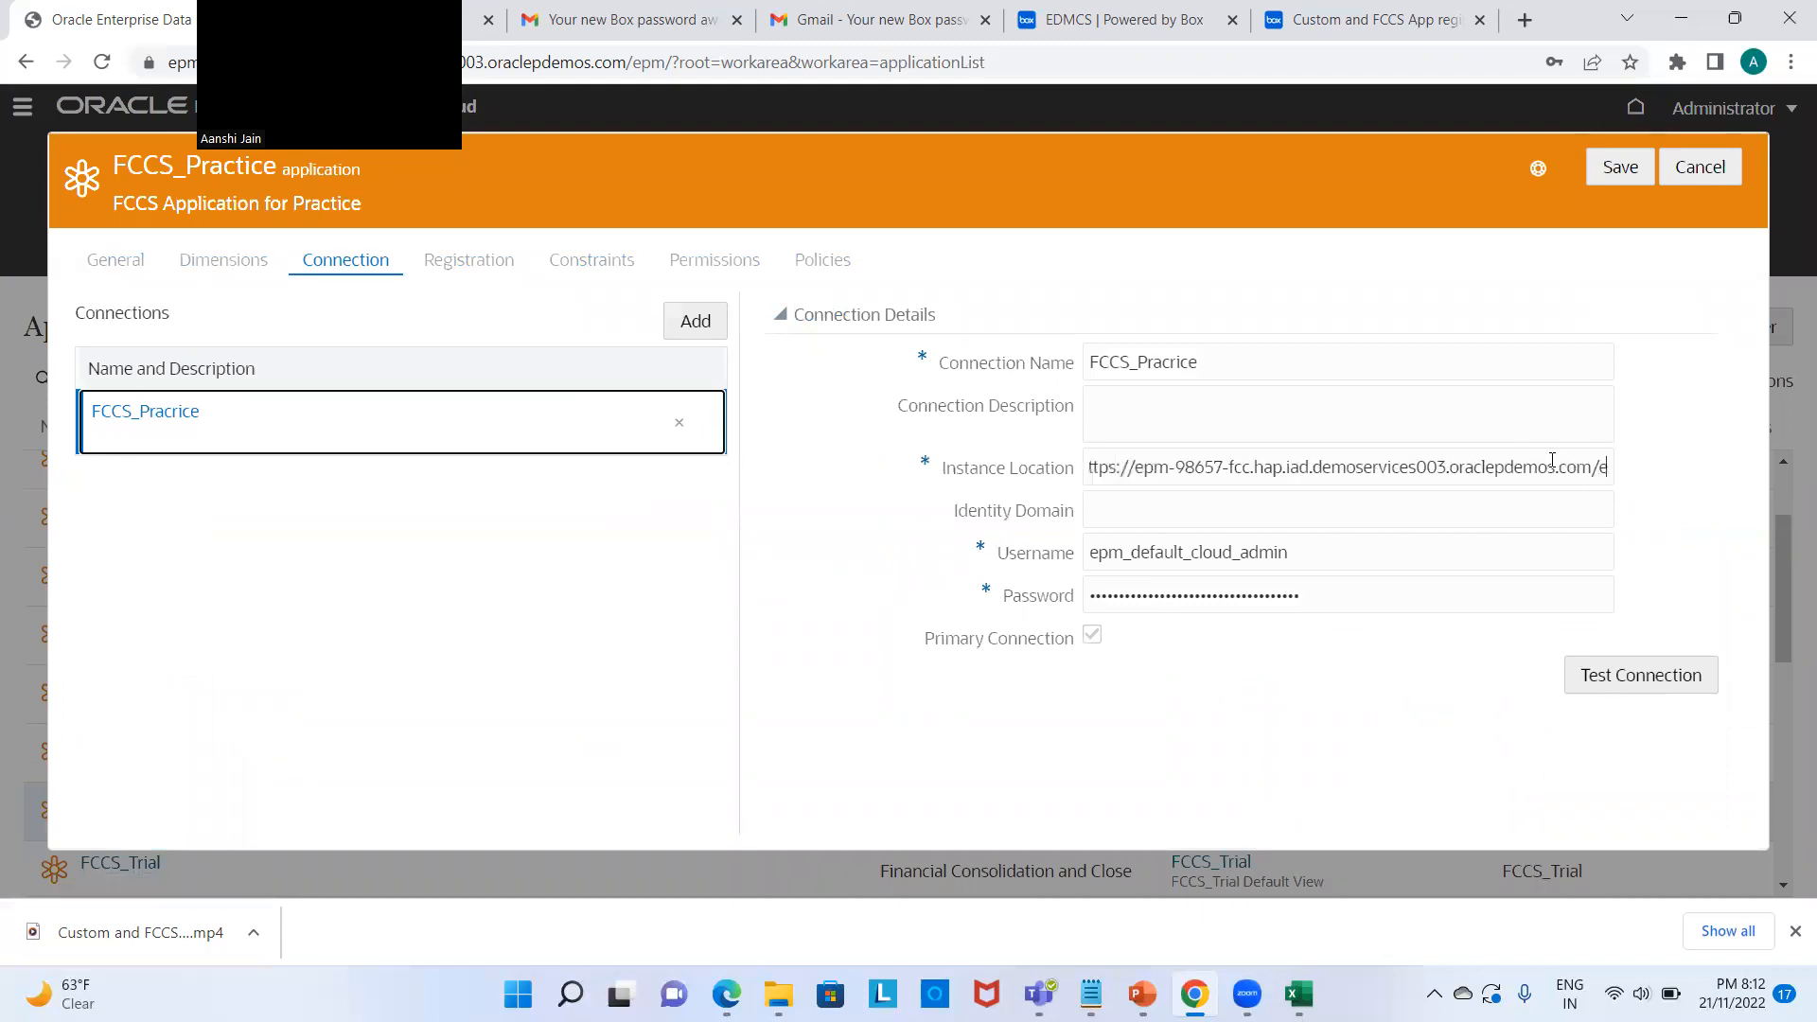
key("BackSpace")
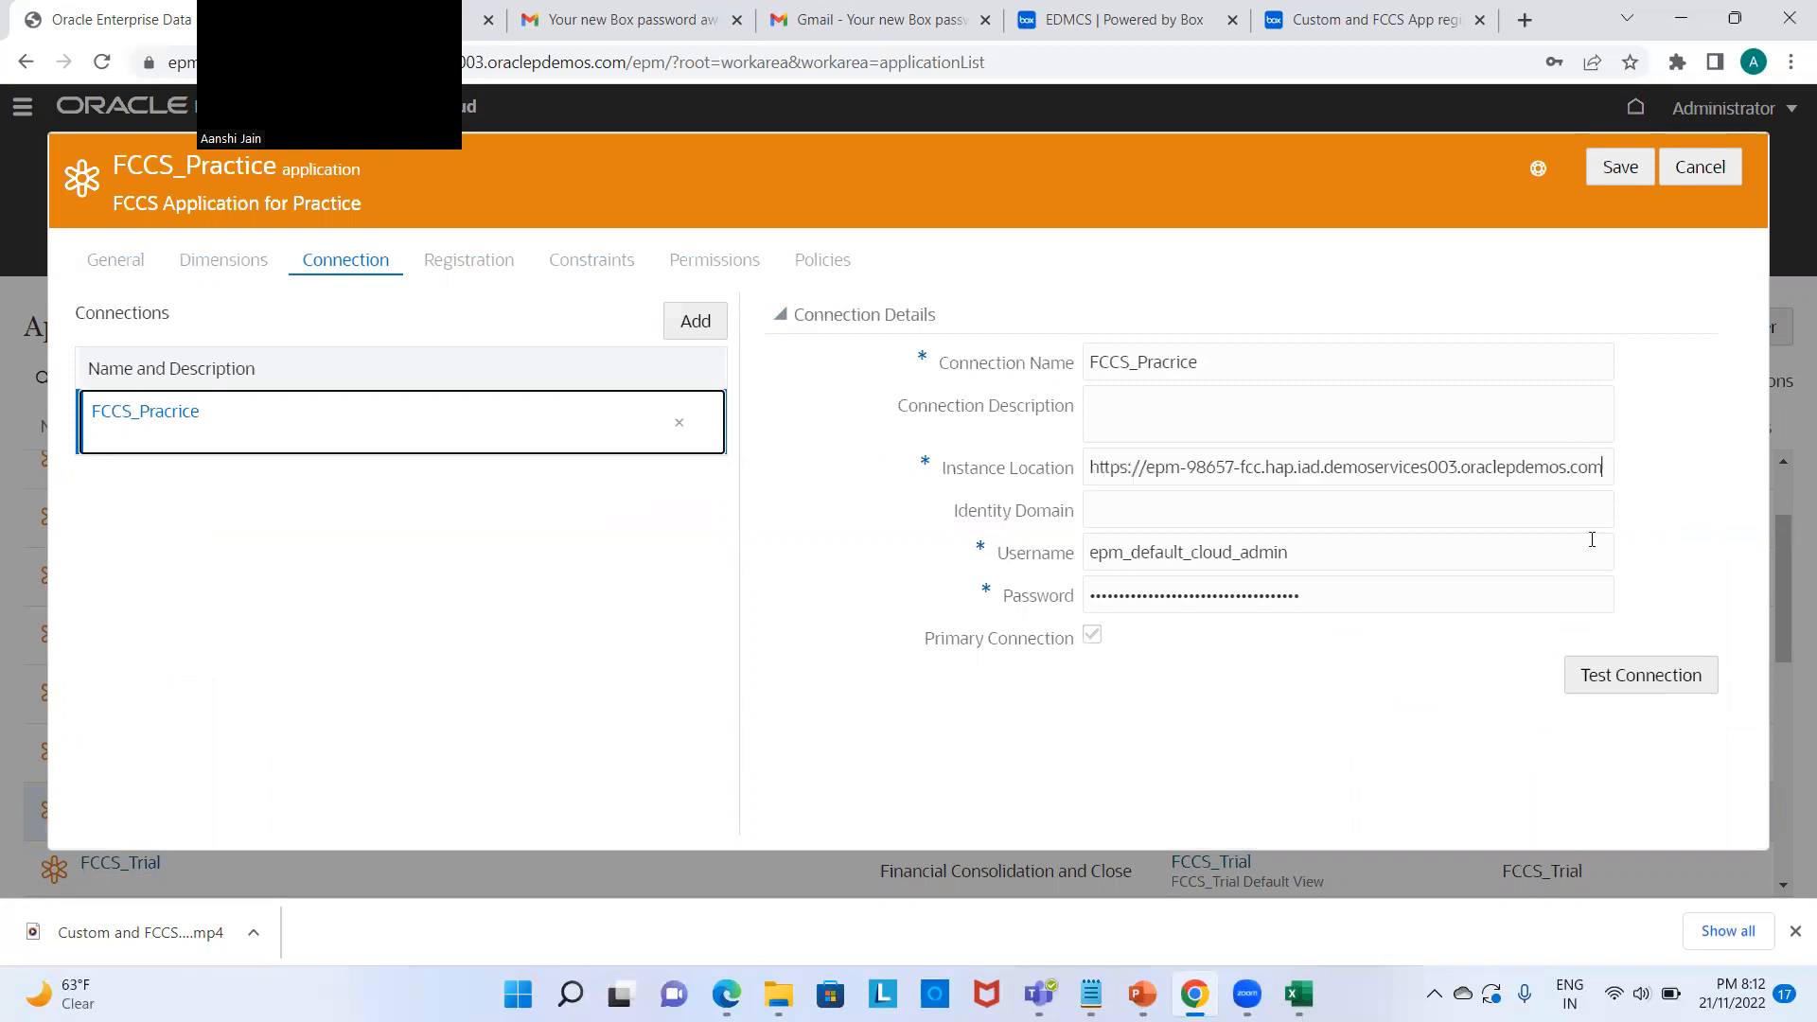
left_click(1658, 677)
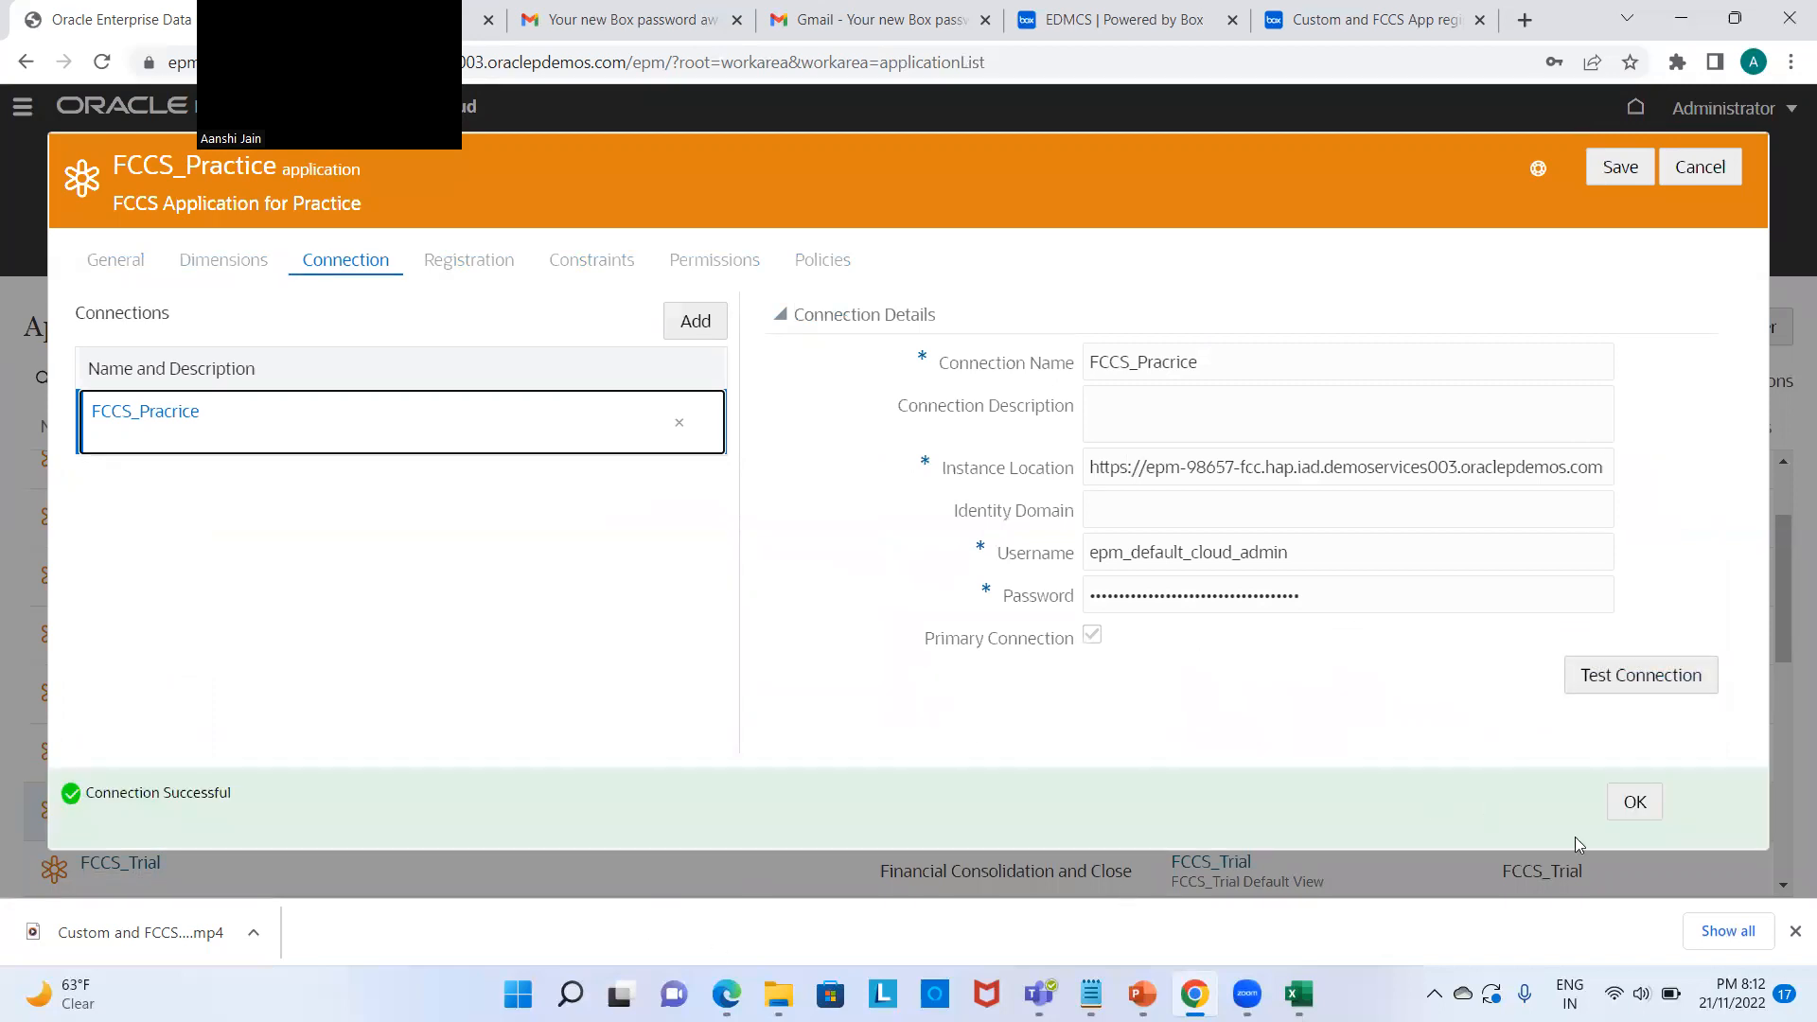
left_click(1646, 810)
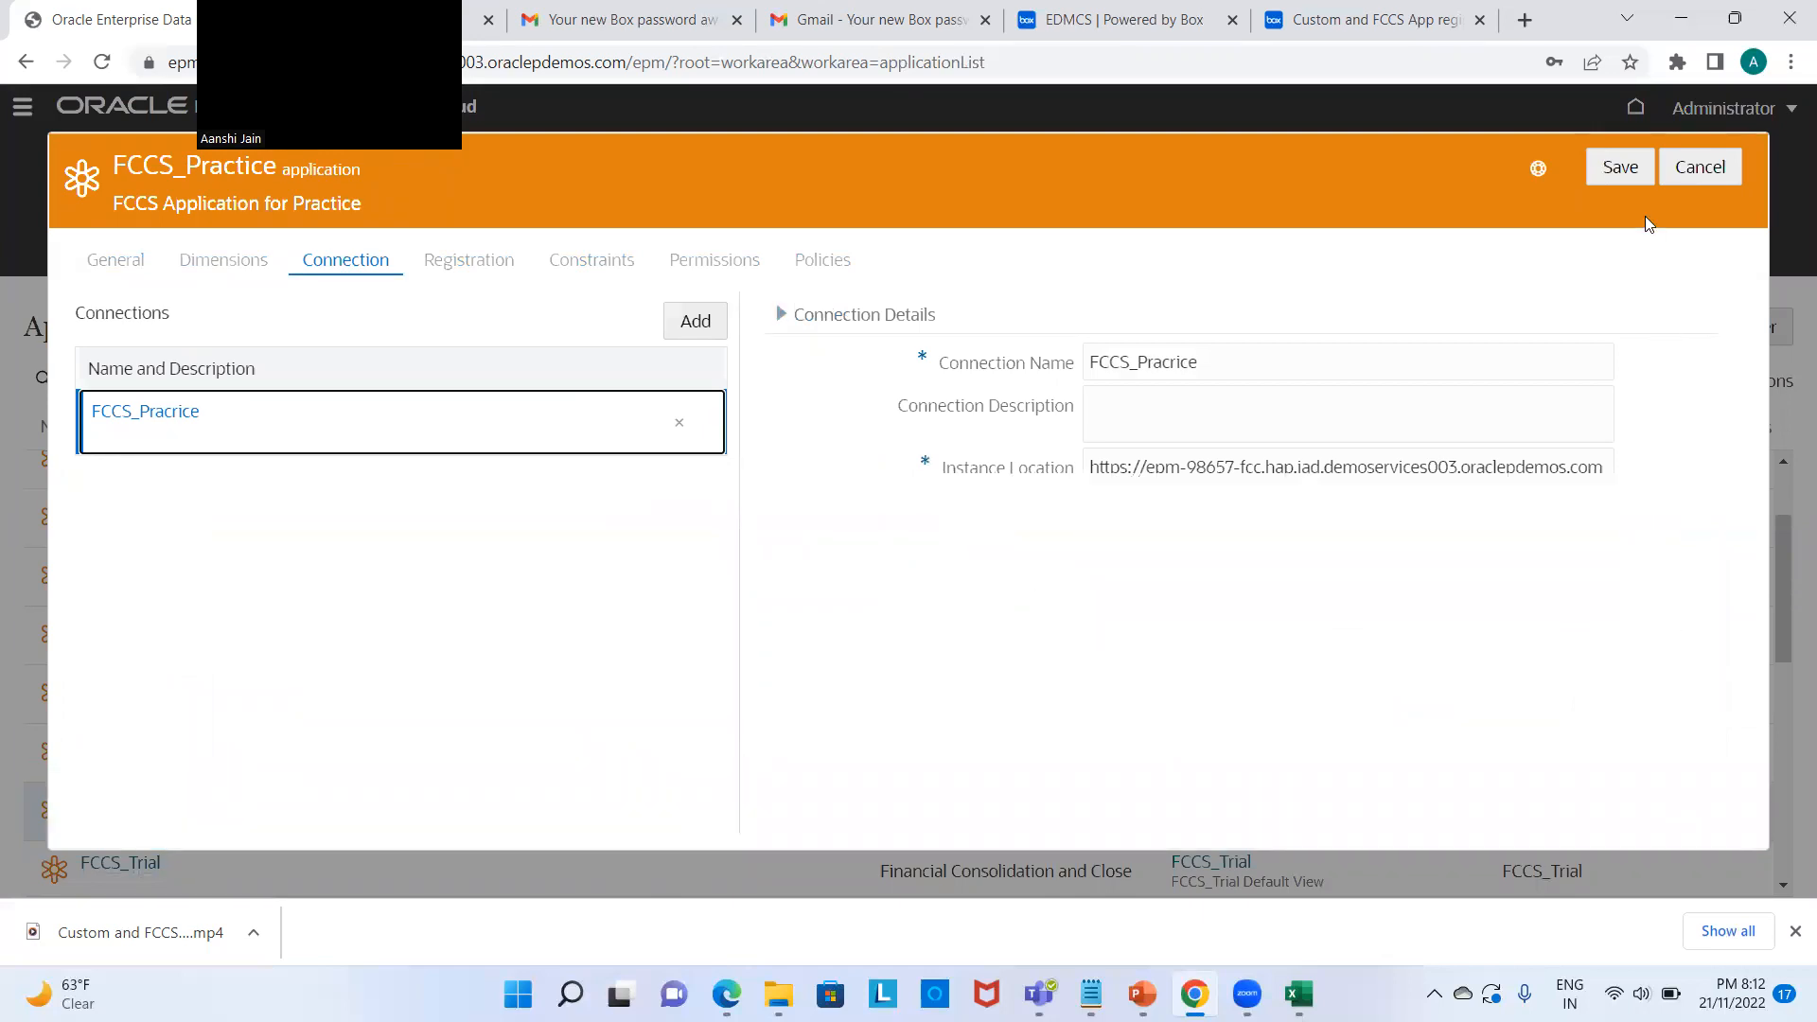
left_click(1622, 169)
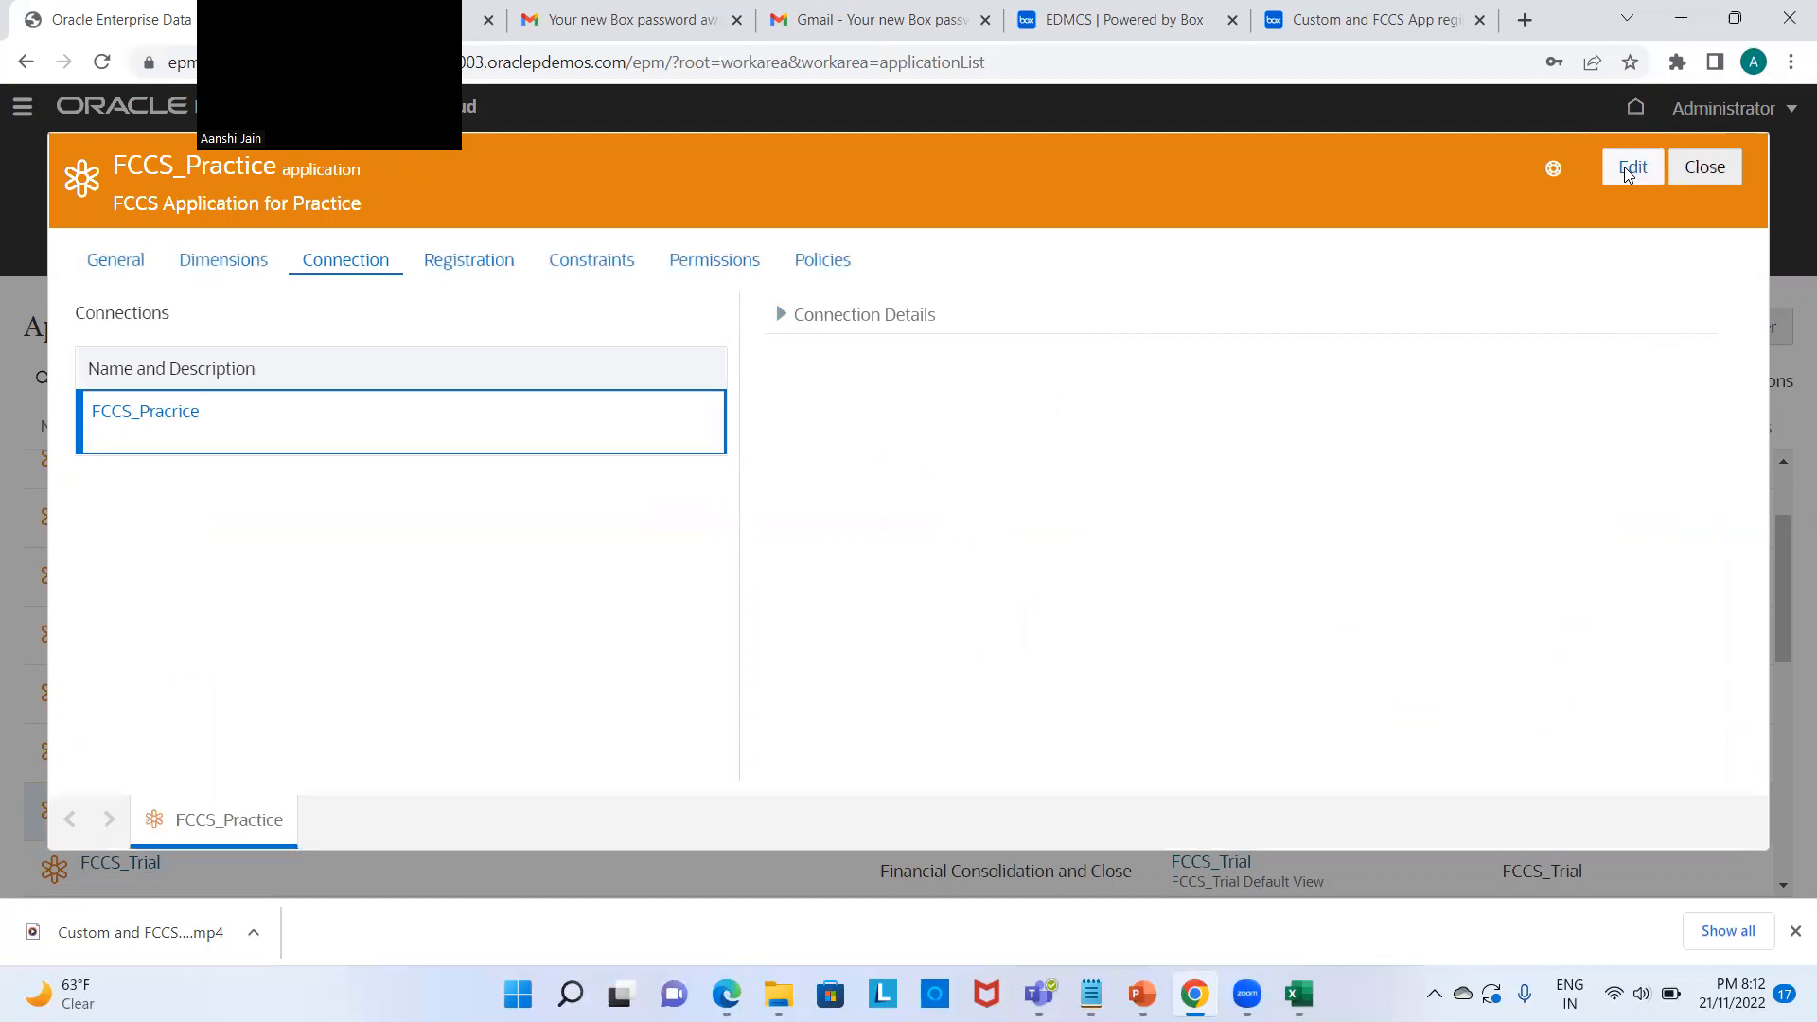
left_click(1705, 166)
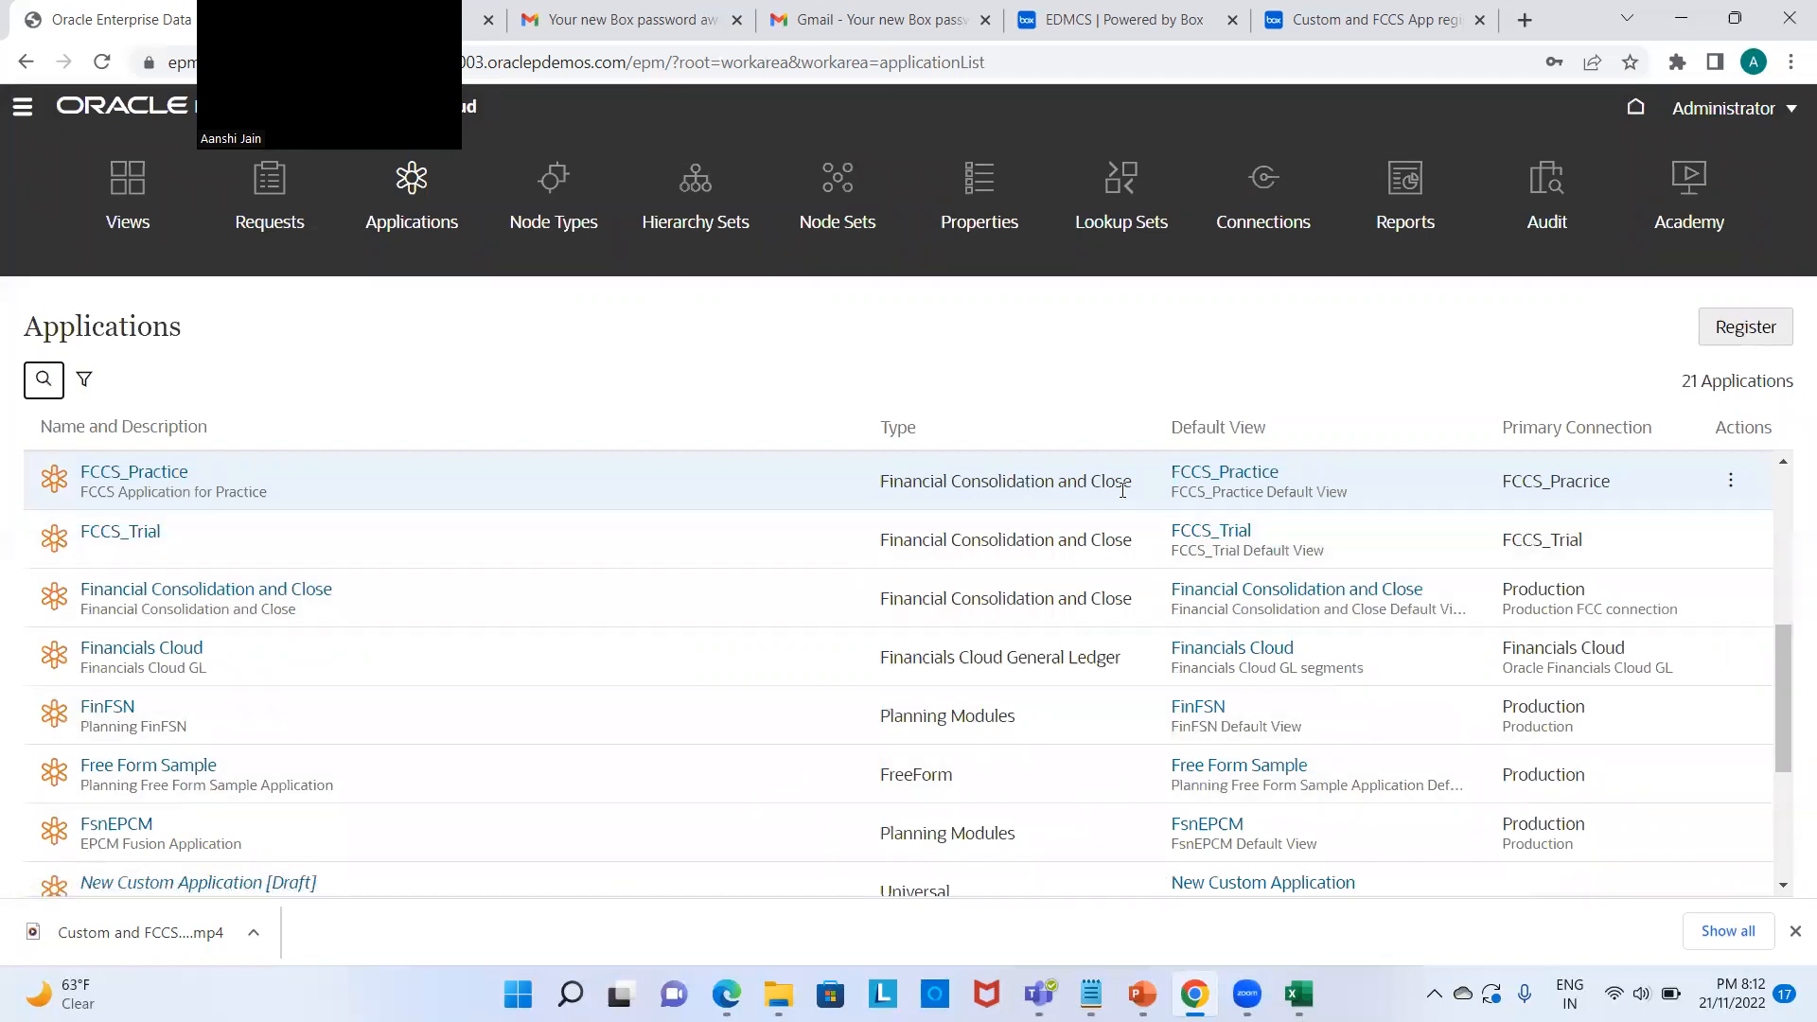
Step: Configure FCCS_Practice's import to use the Connection source with file EDMCS connection.zip
left_click(1729, 482)
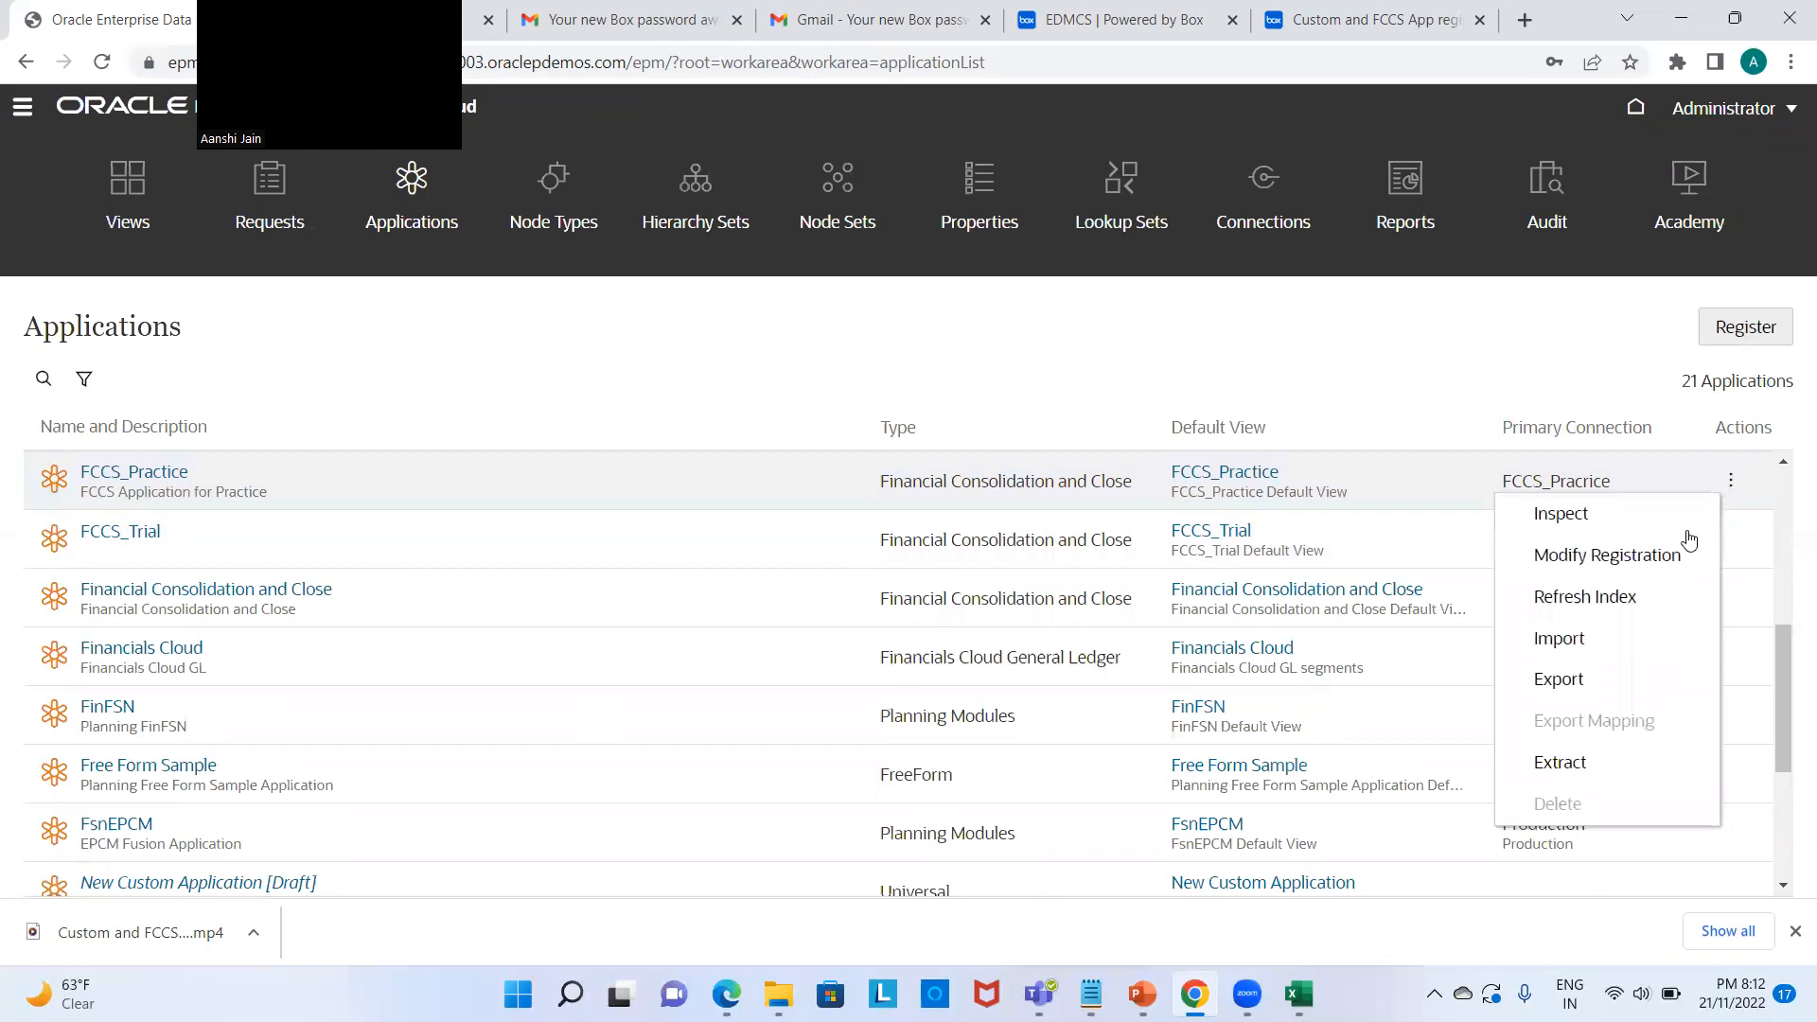
left_click(1614, 638)
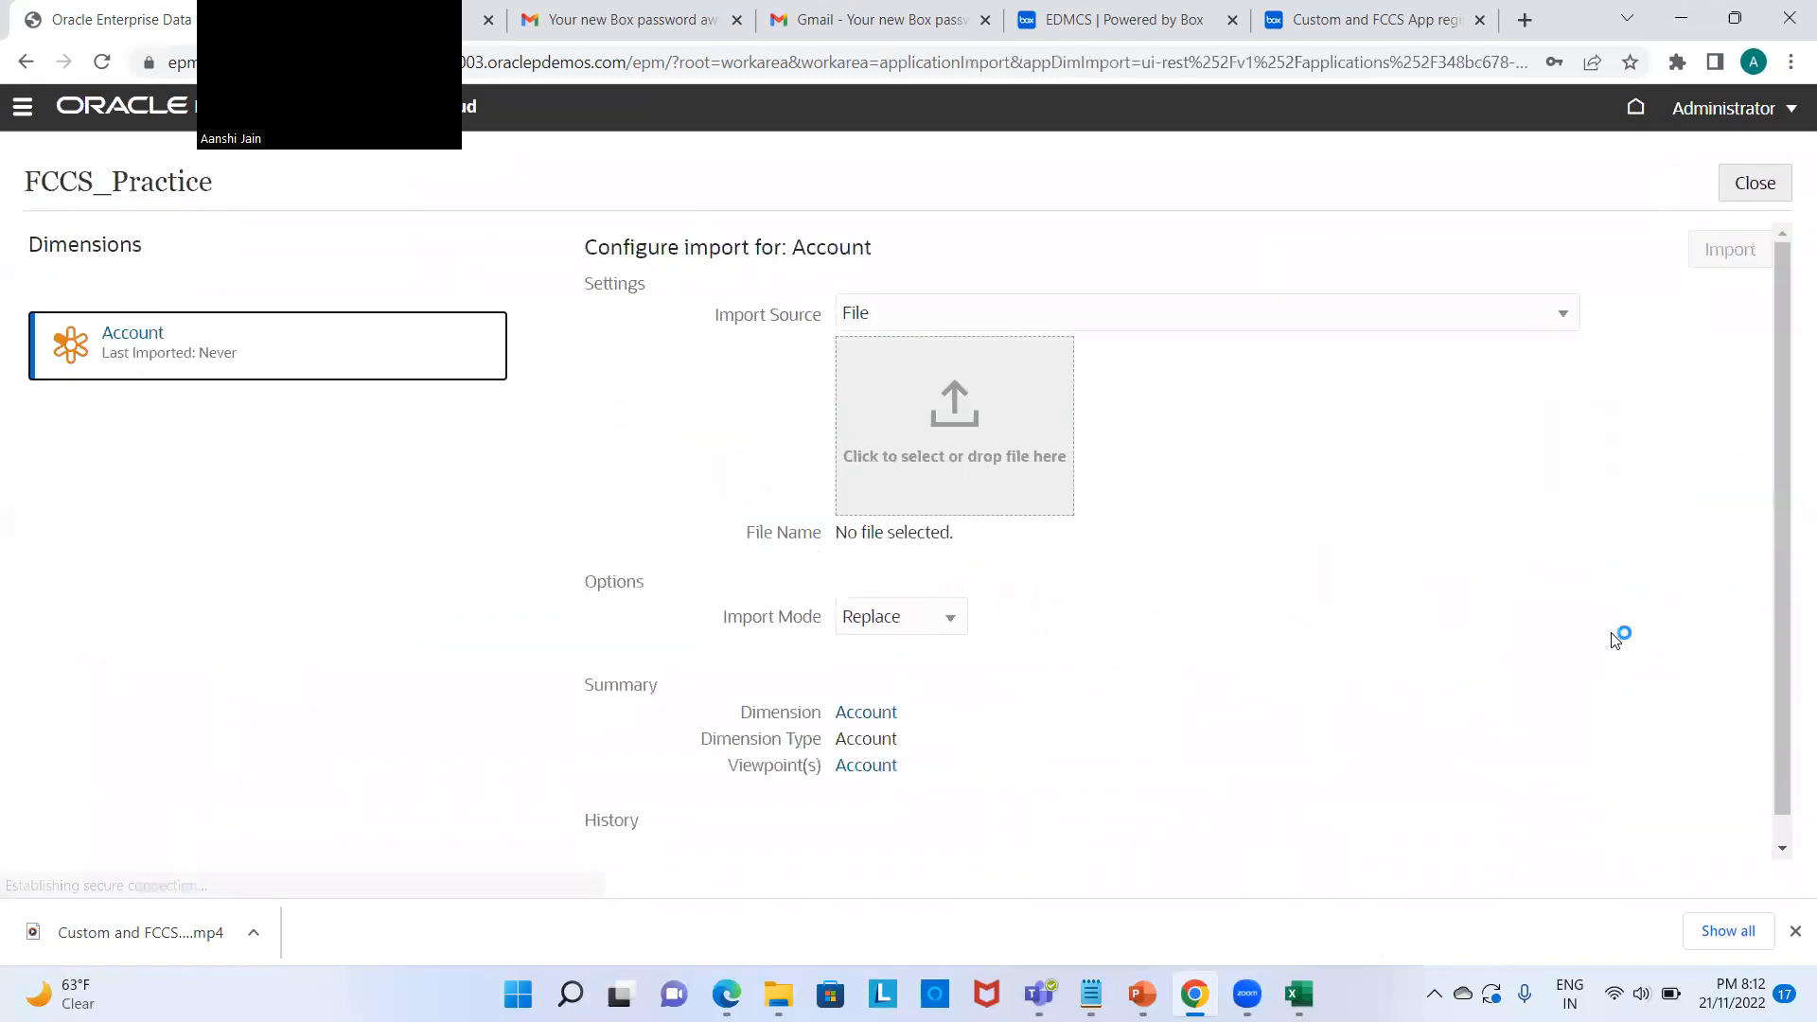
left_click(1533, 315)
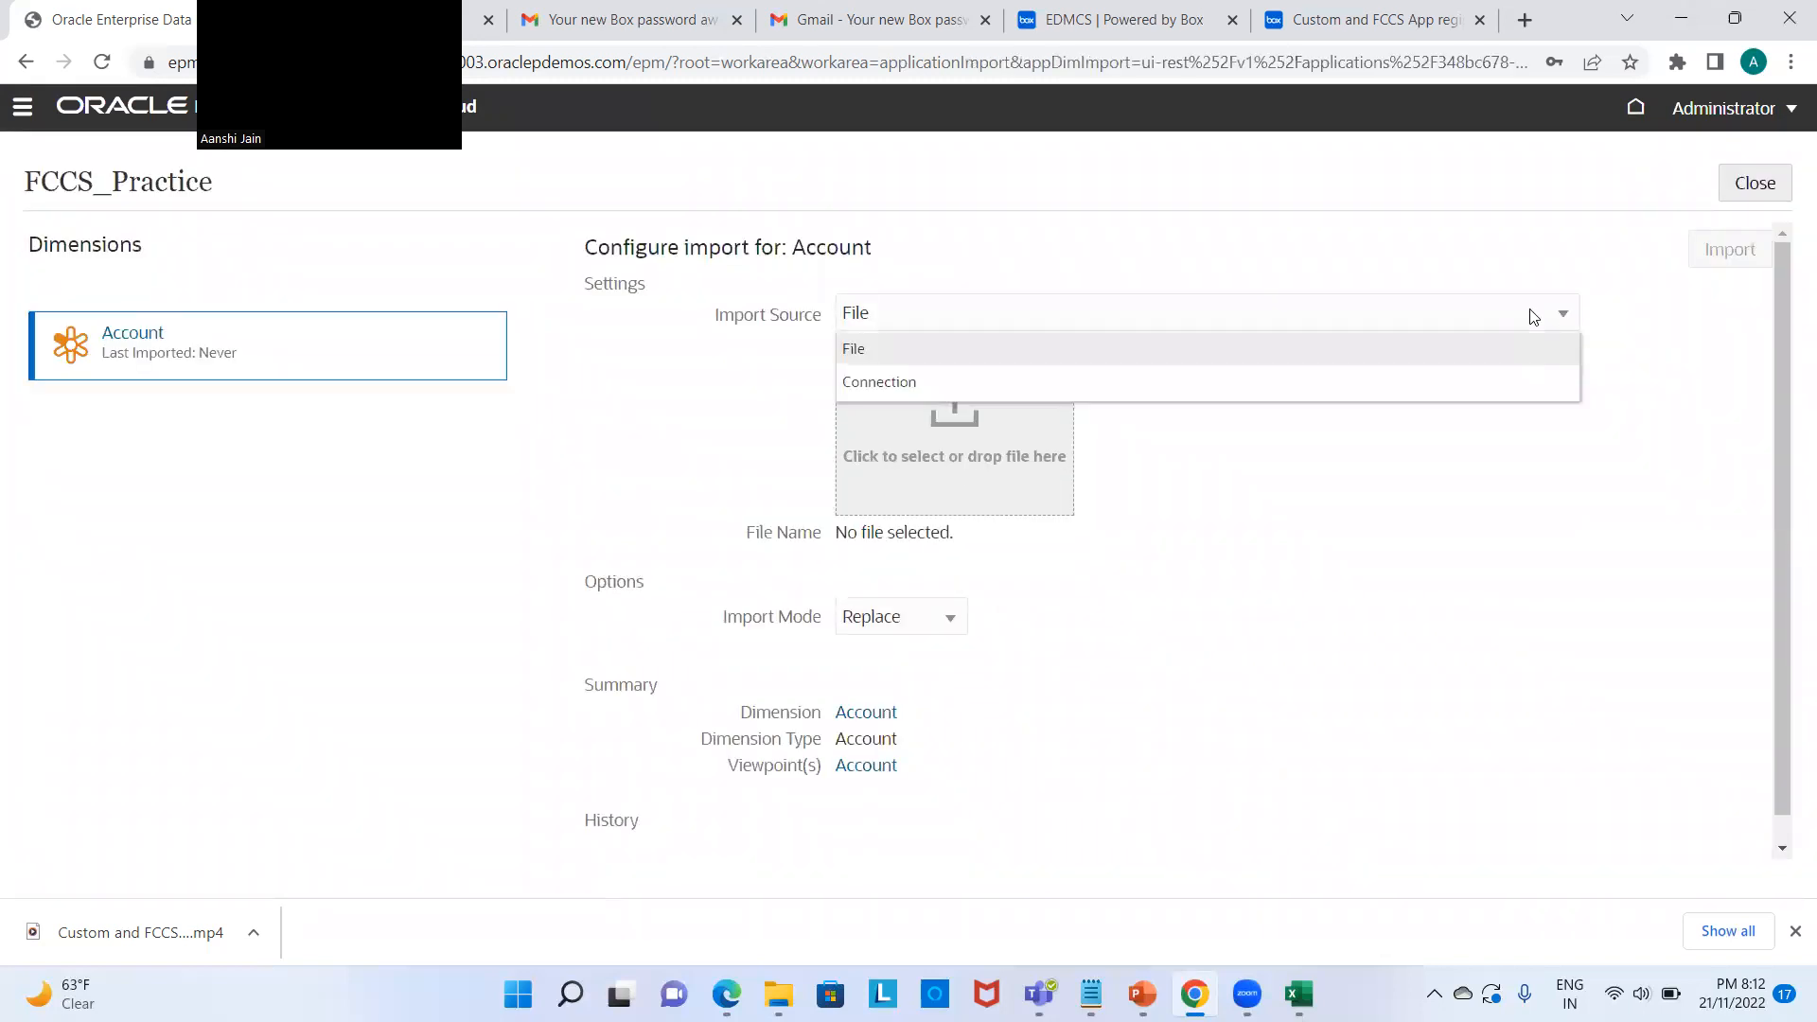
left_click(1523, 381)
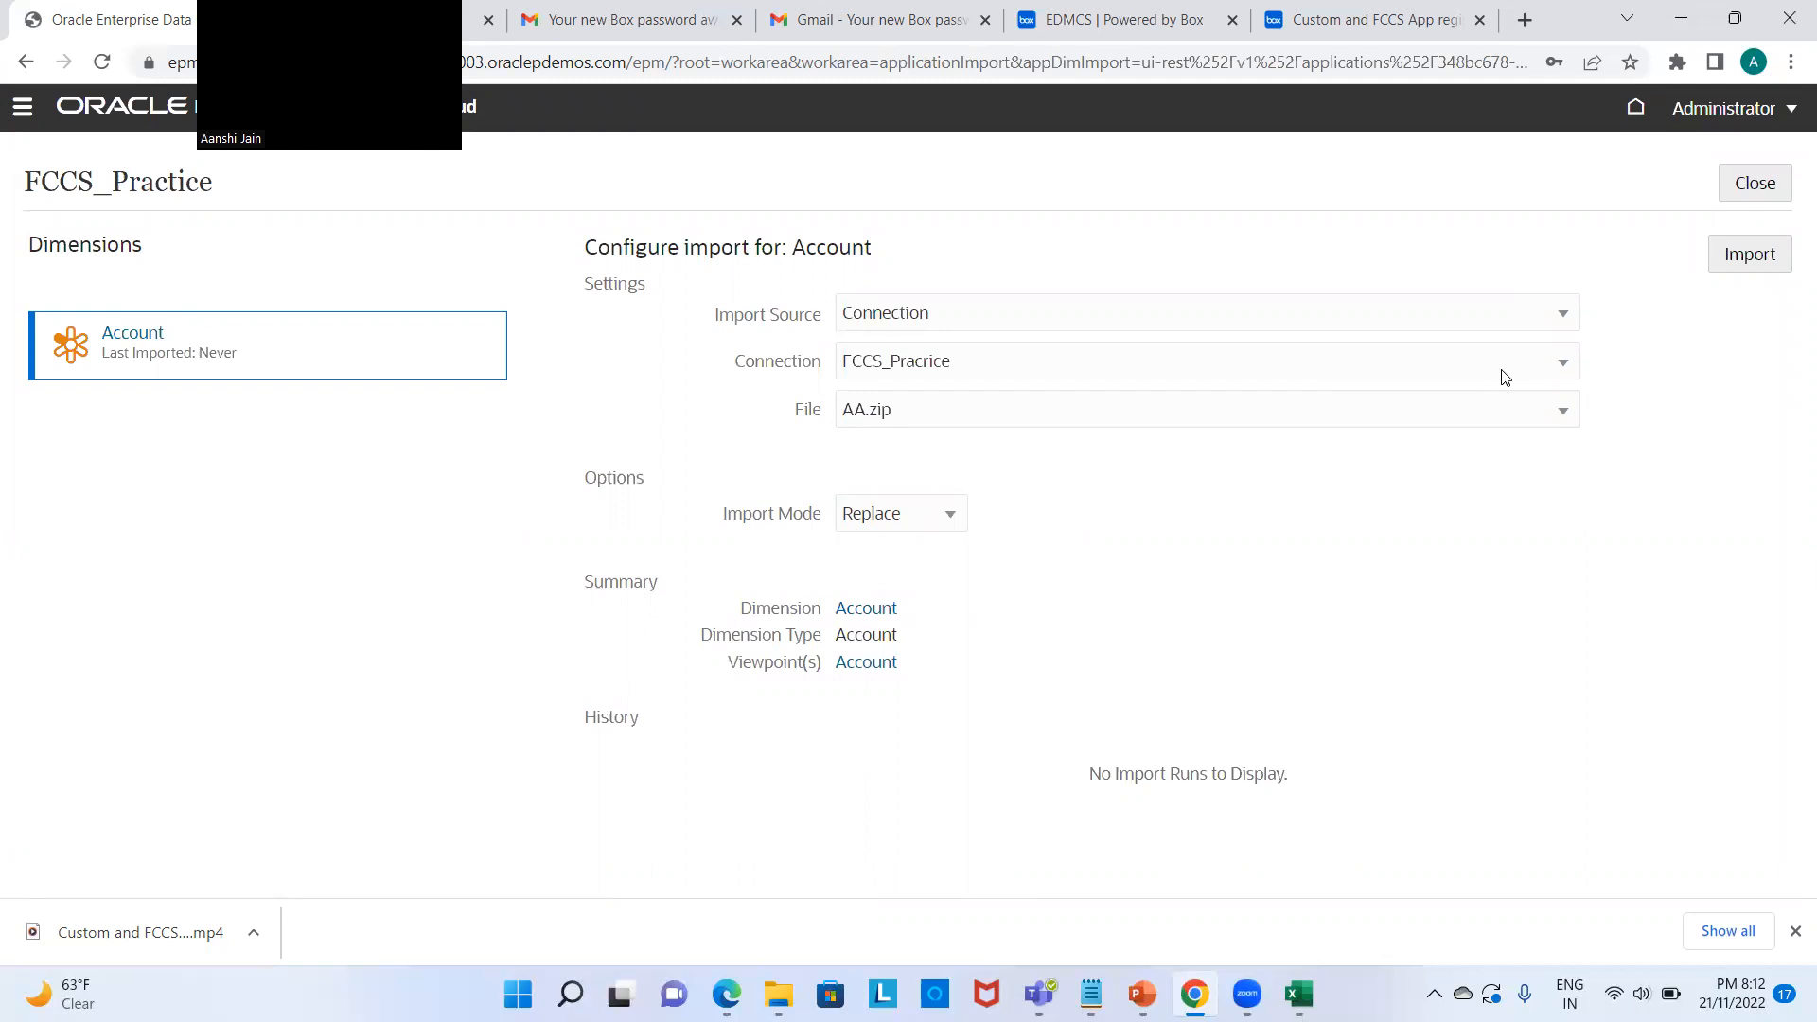
left_click(1565, 412)
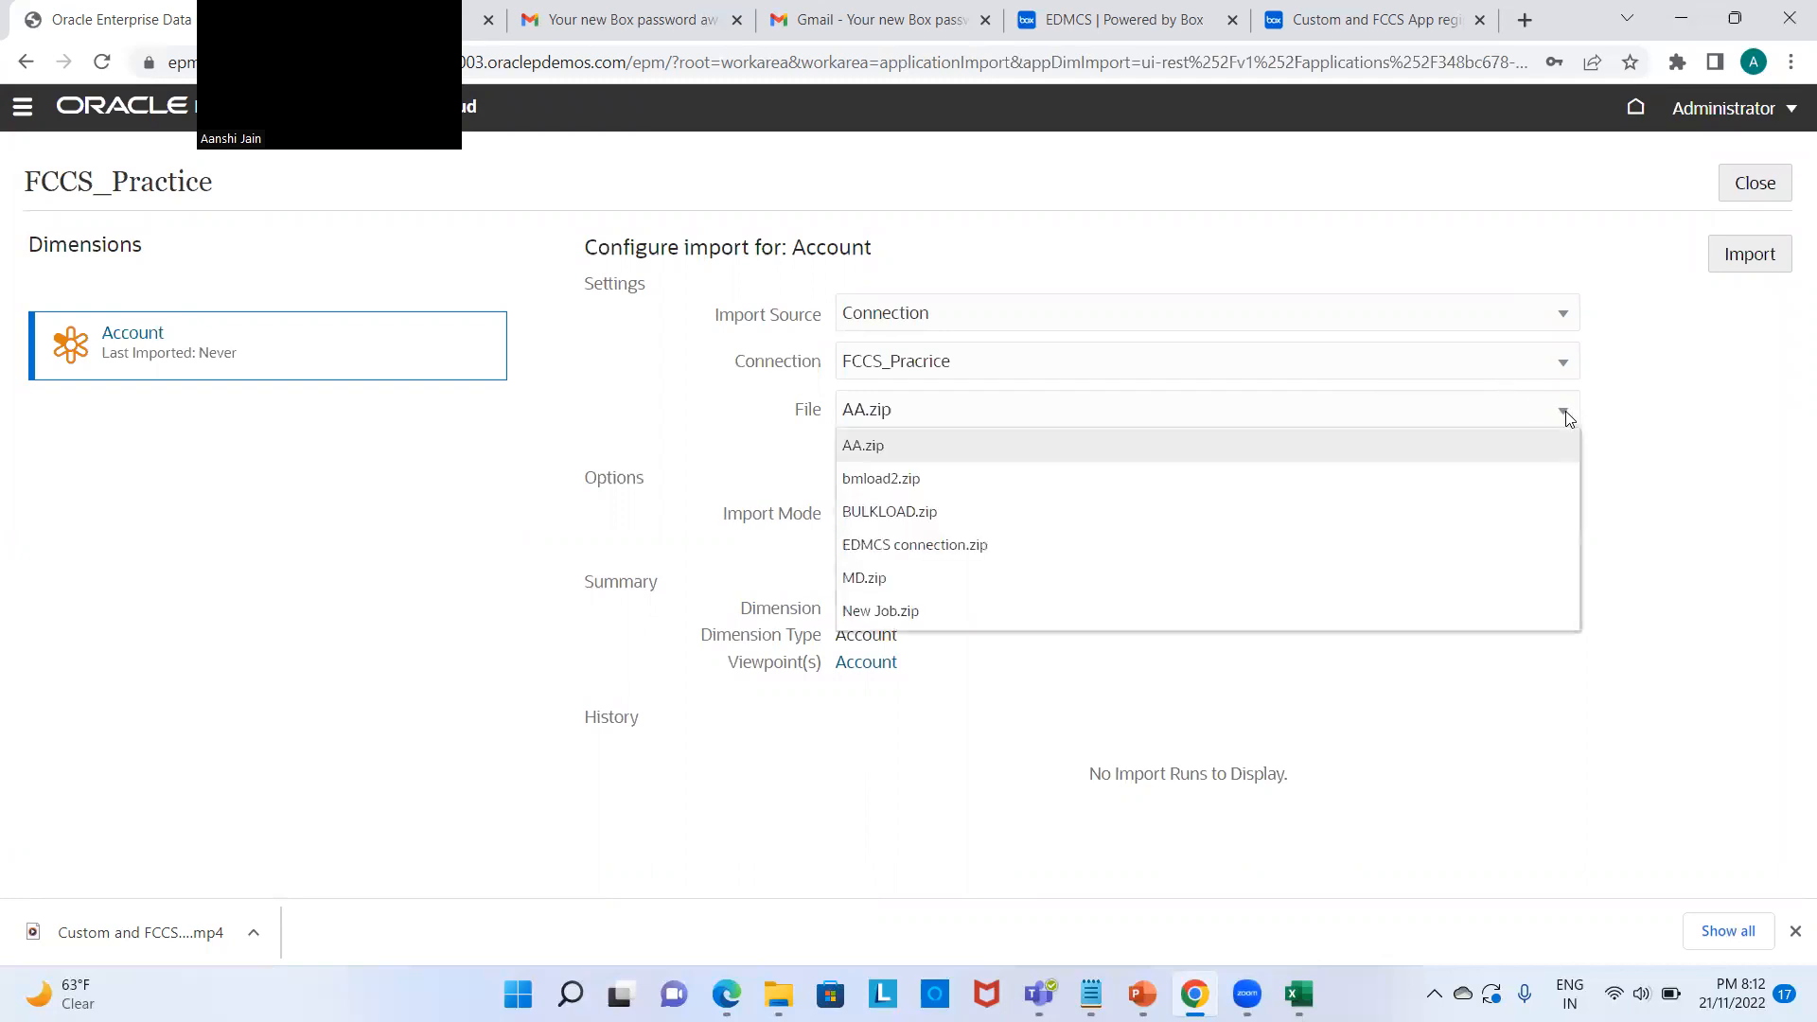
left_click(1483, 554)
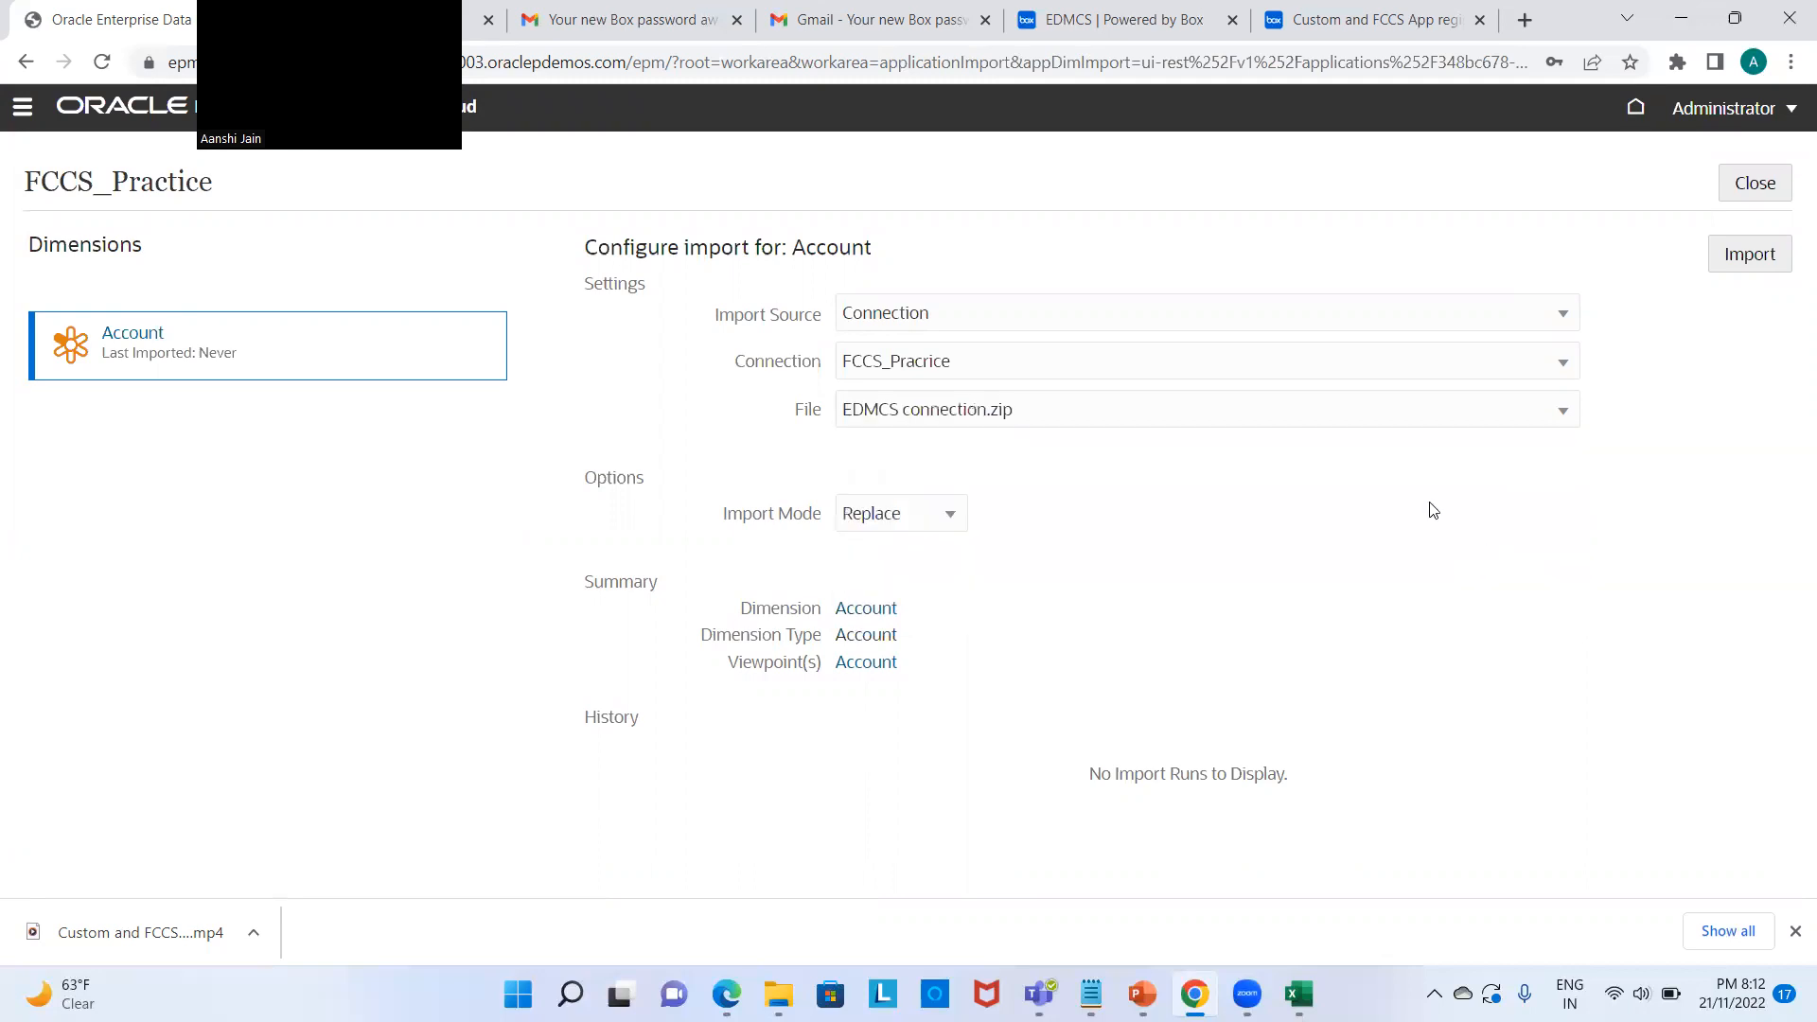
Step: Run the Account import, close the page, and show the presentation's first slide
left_click(1729, 268)
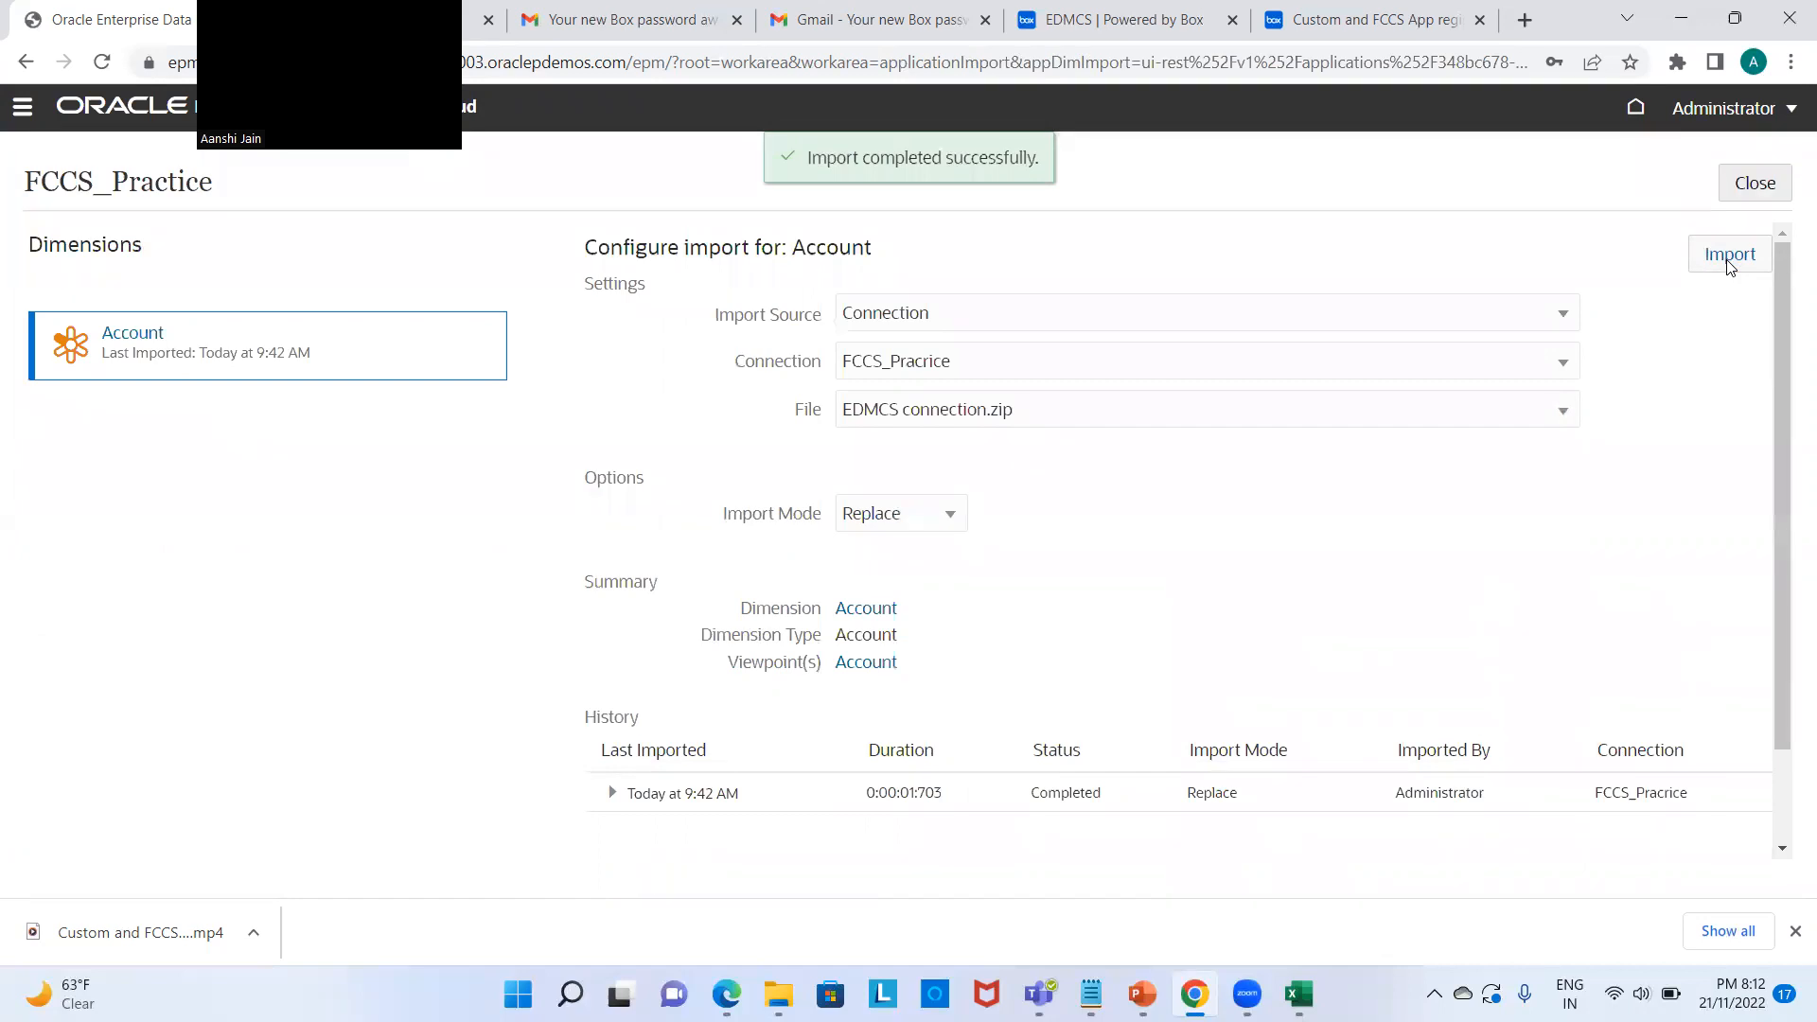
left_click(1769, 195)
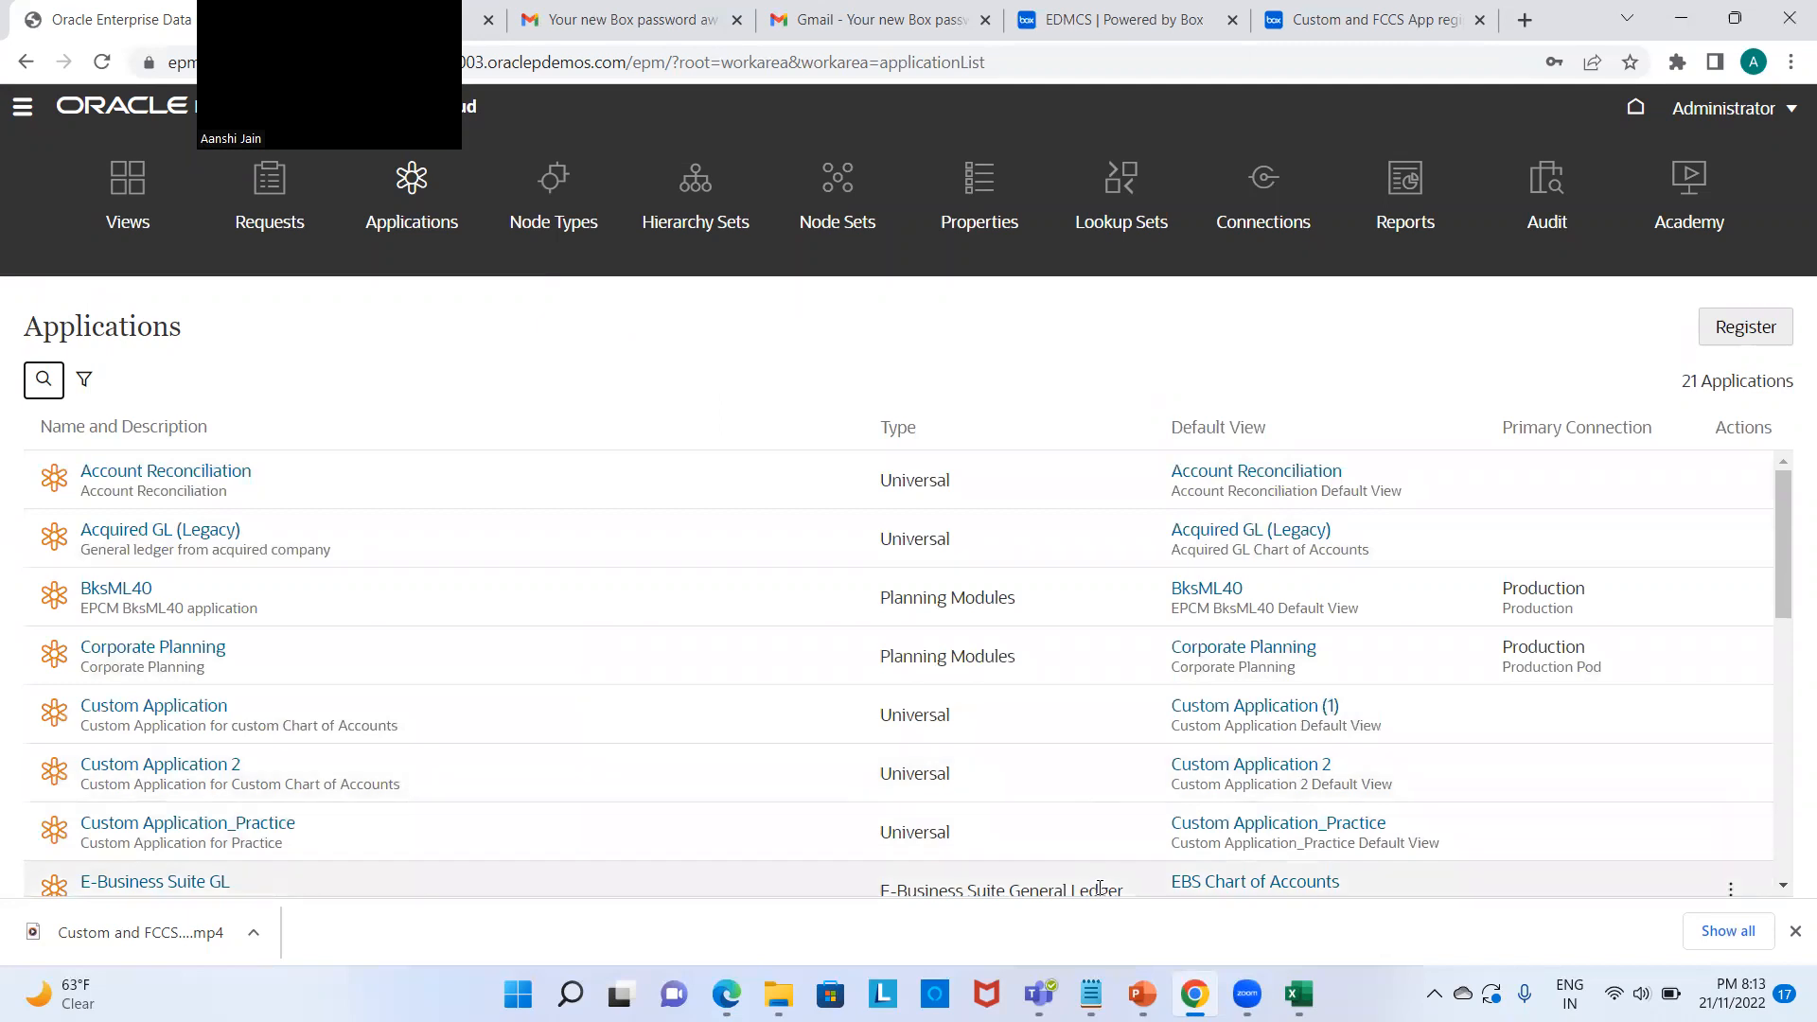
left_click(1142, 994)
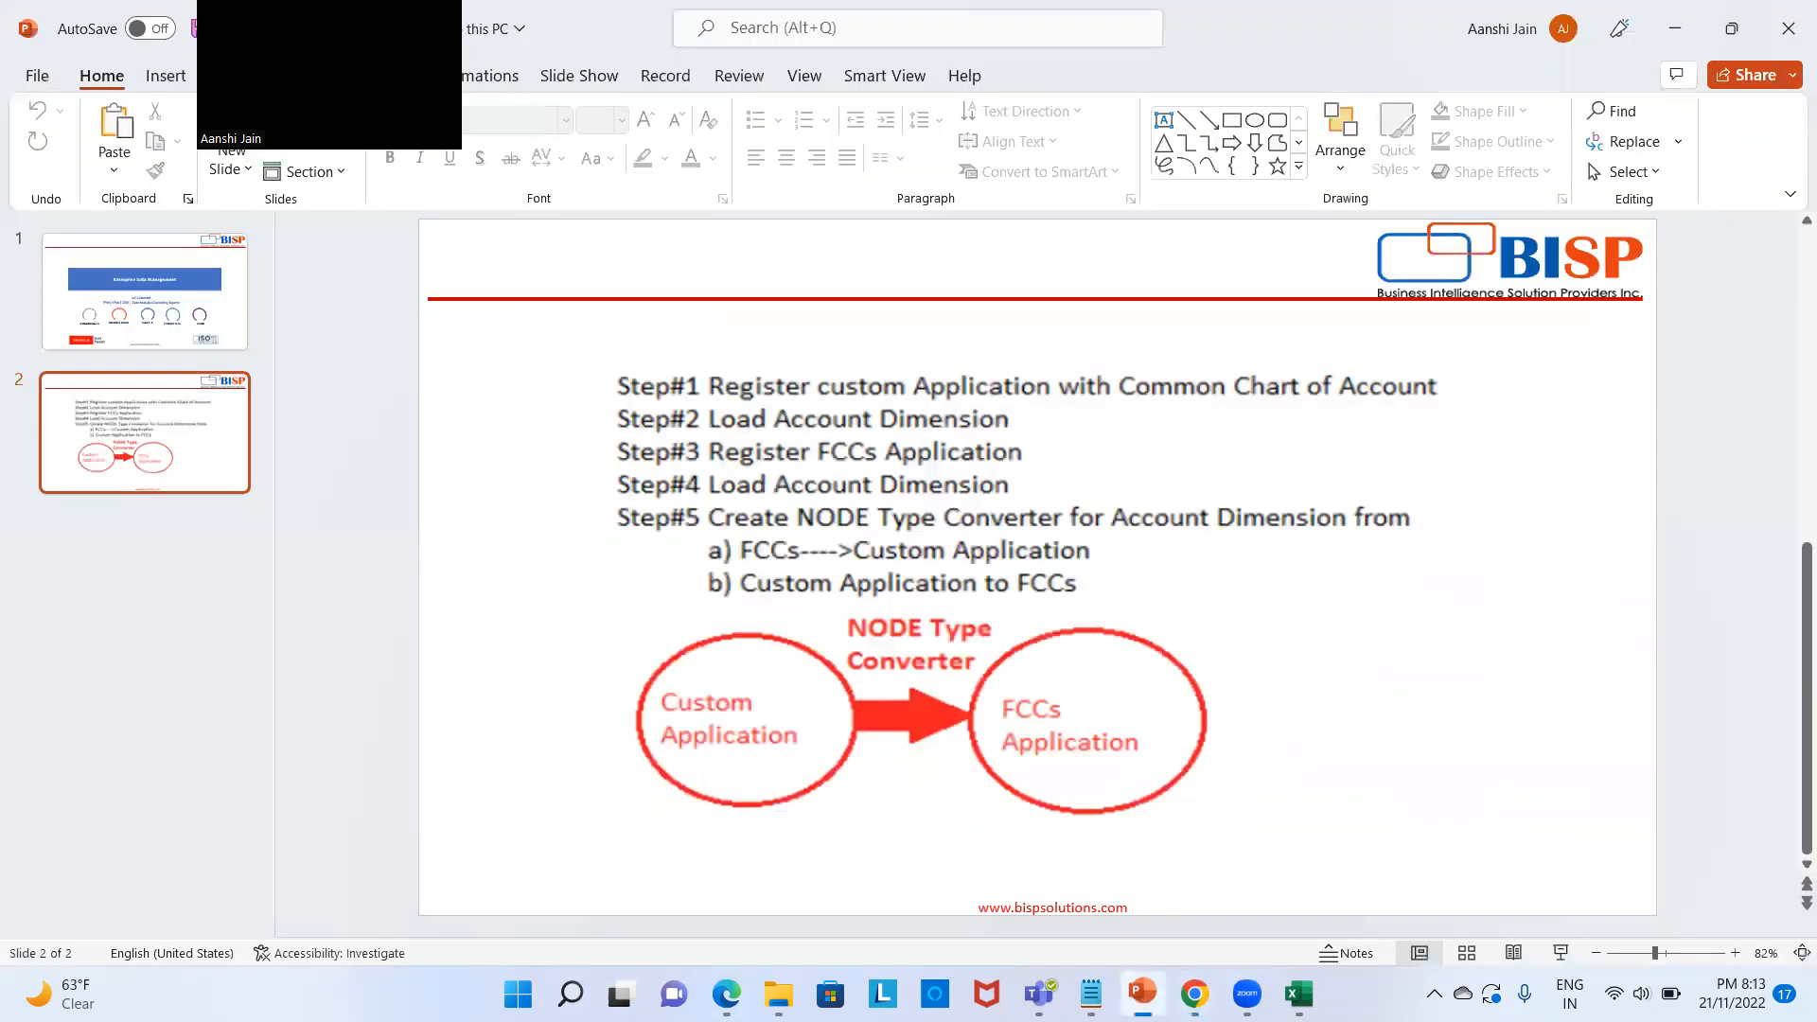
left_click(227, 320)
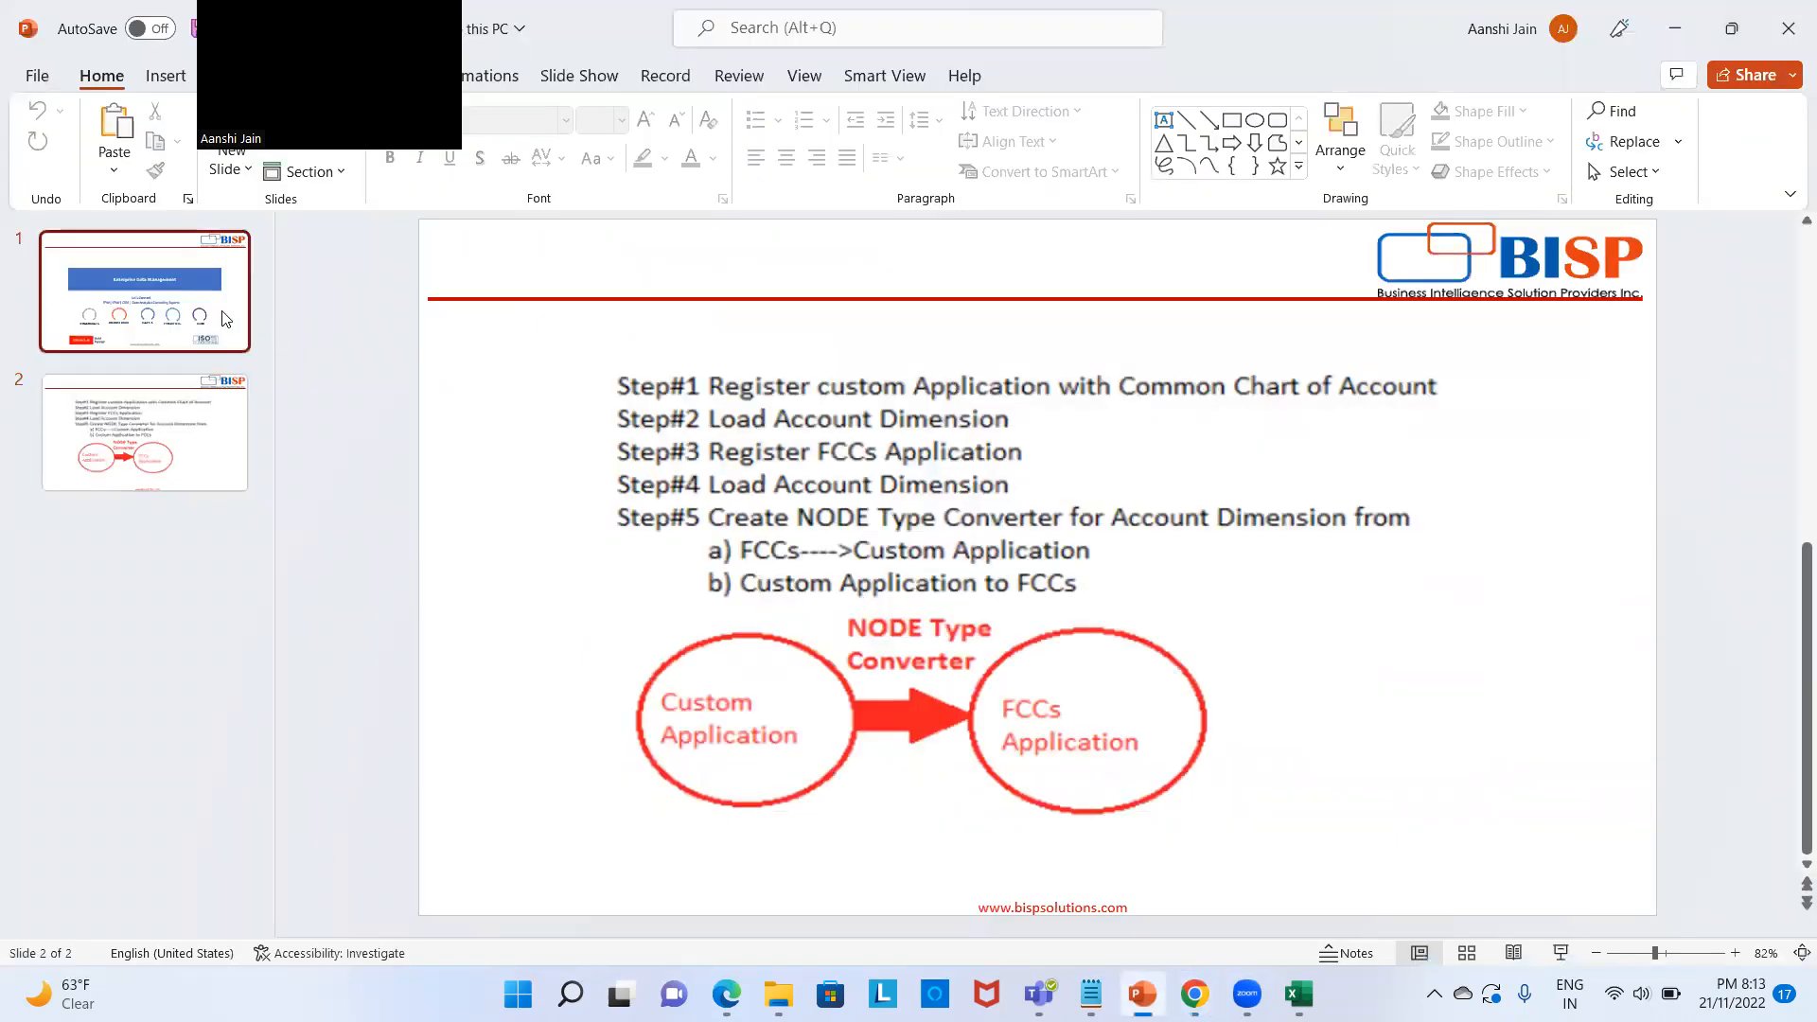